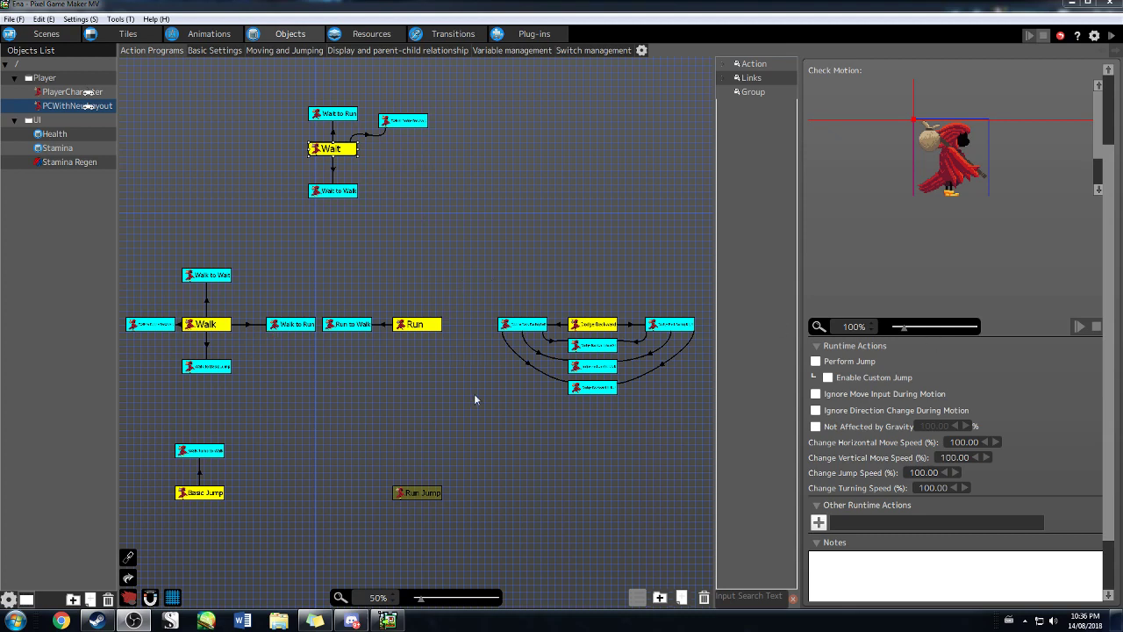
# - View the action program of PlayerCharacter for comparison and return to the action program of PCWithNewLayout
pyautogui.click(57, 92)
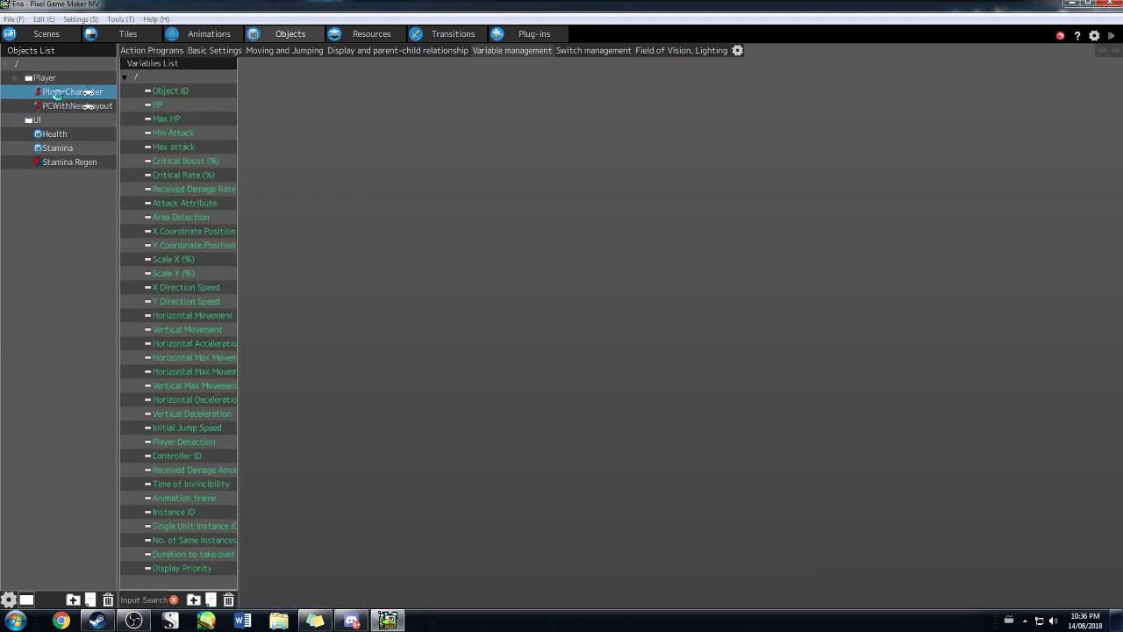
pyautogui.click(140, 51)
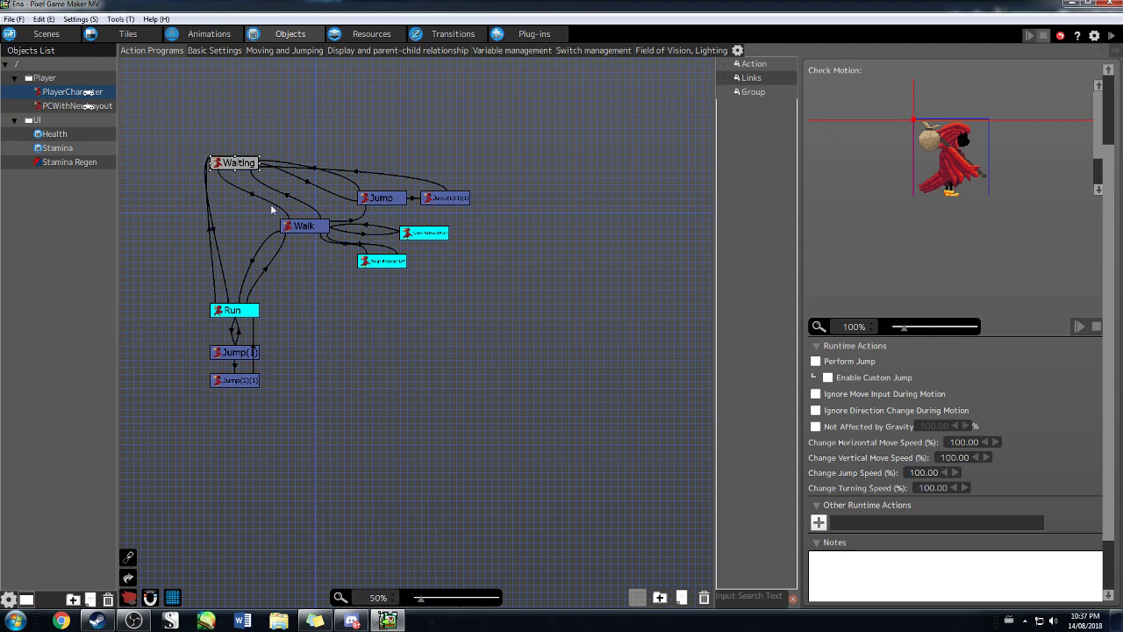
pyautogui.click(57, 105)
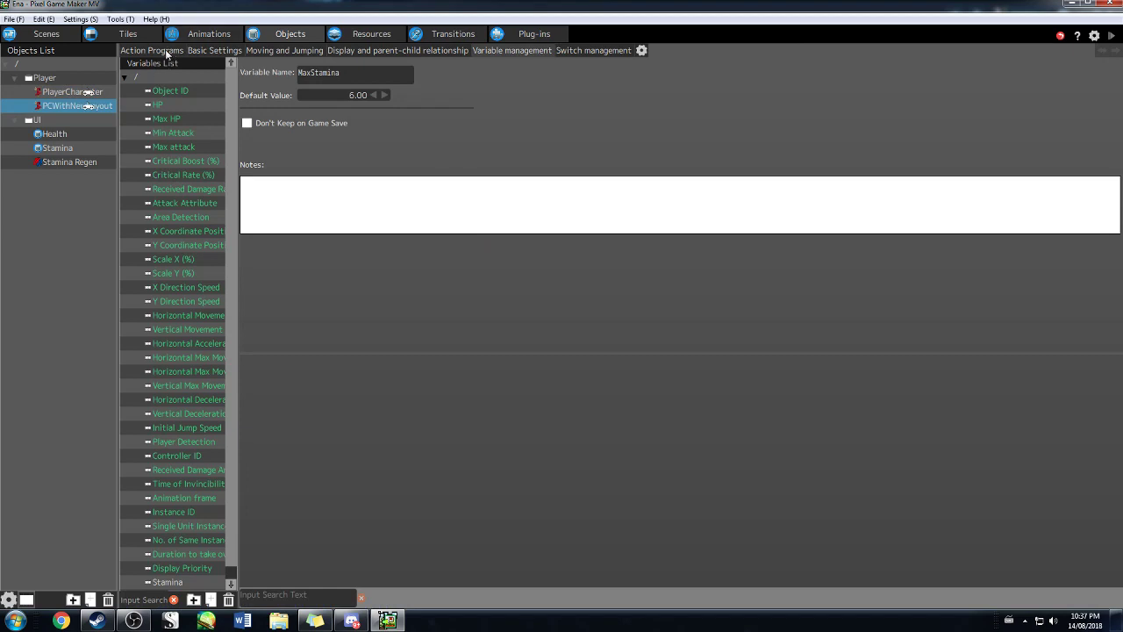
pyautogui.click(167, 50)
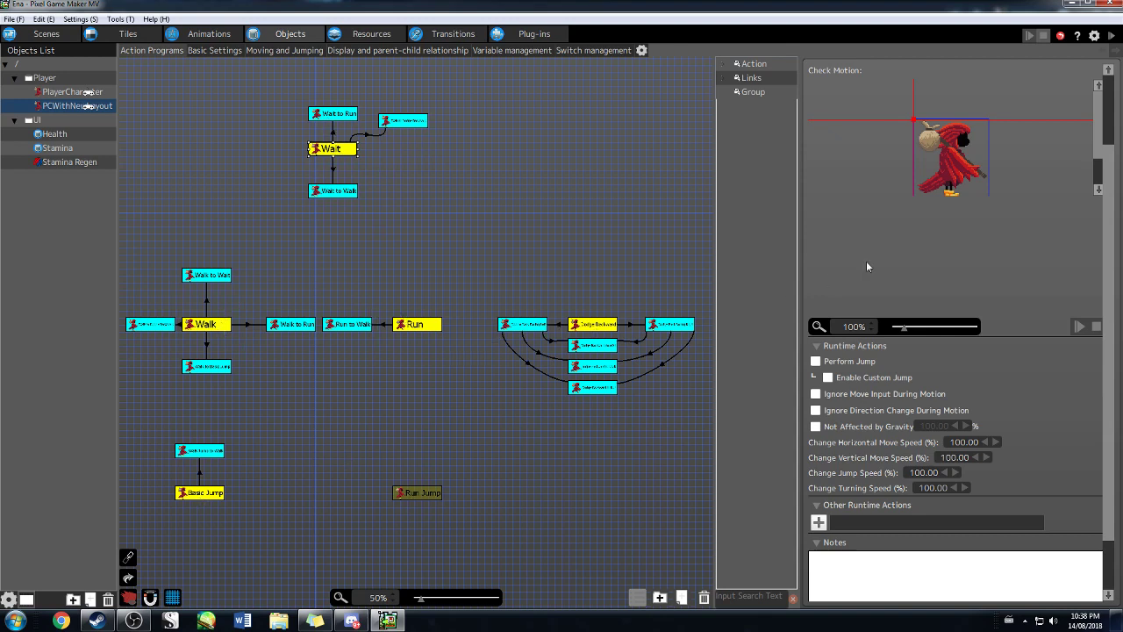
pyautogui.scroll(3, 867, 266)
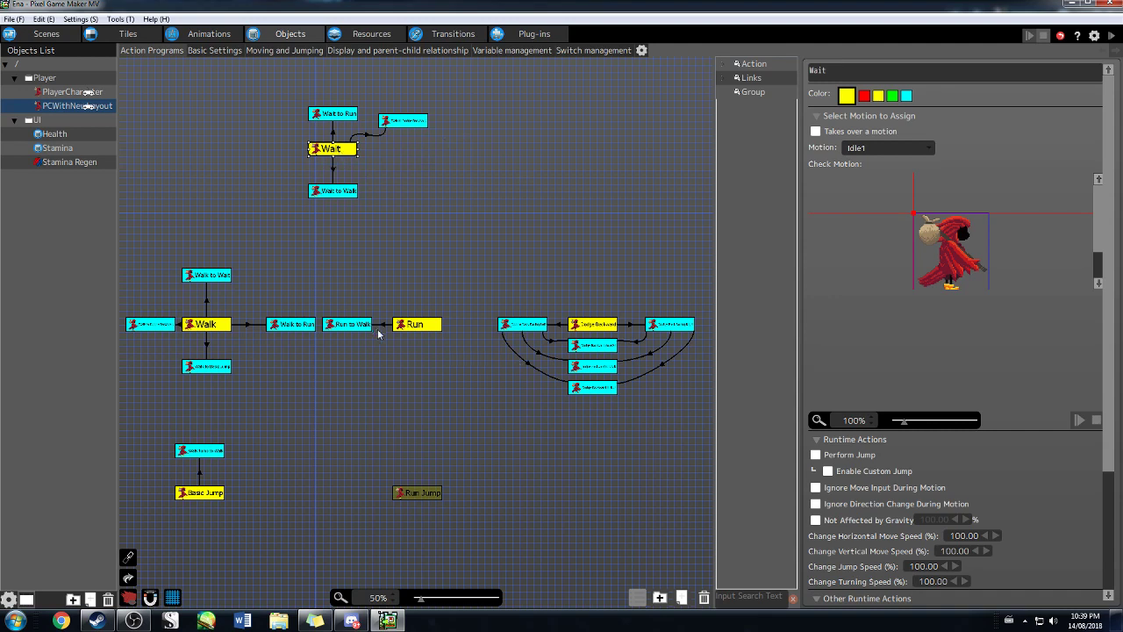
# - Inspect the Run to Walk and Wait actions, the link from Wait to Wait to Walk, and the Wait to Walk action
pyautogui.click(342, 331)
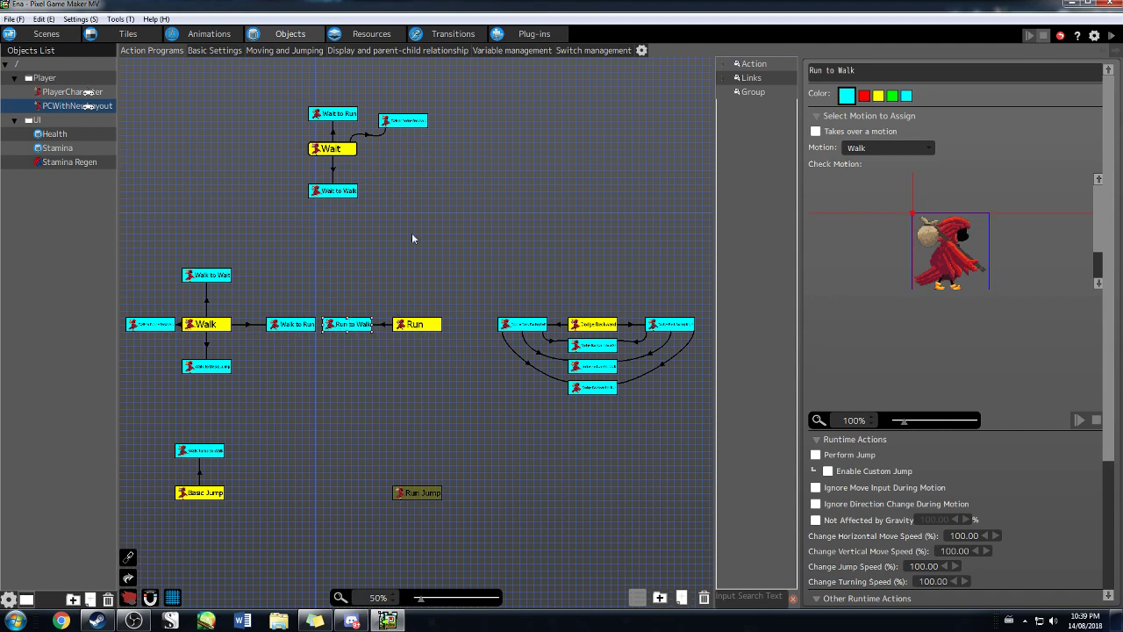
pyautogui.click(339, 151)
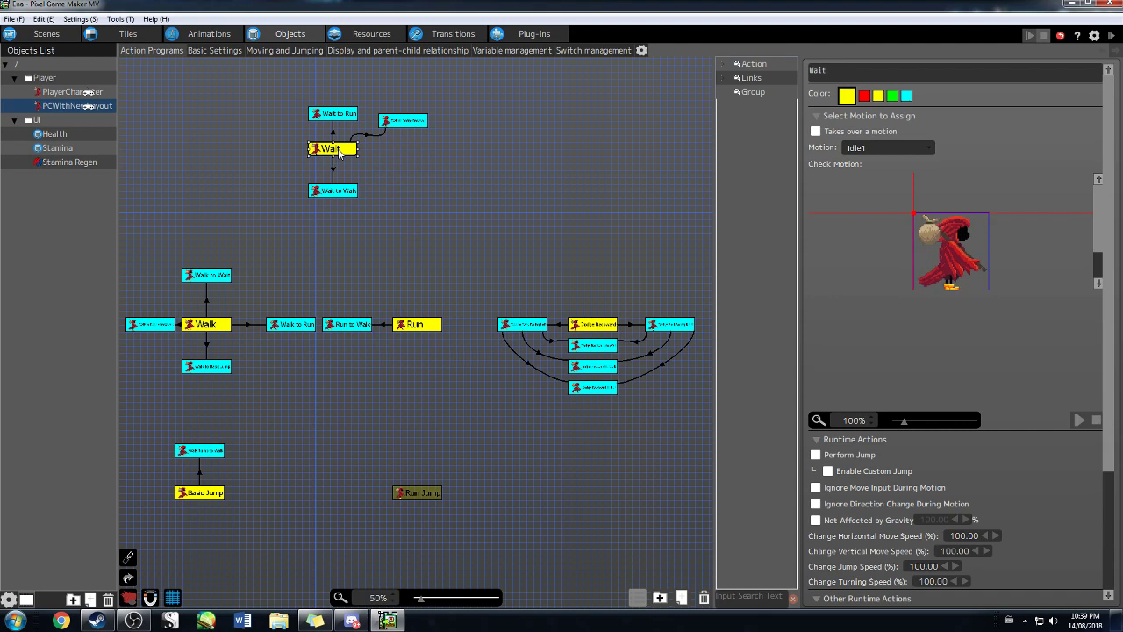
pyautogui.click(334, 175)
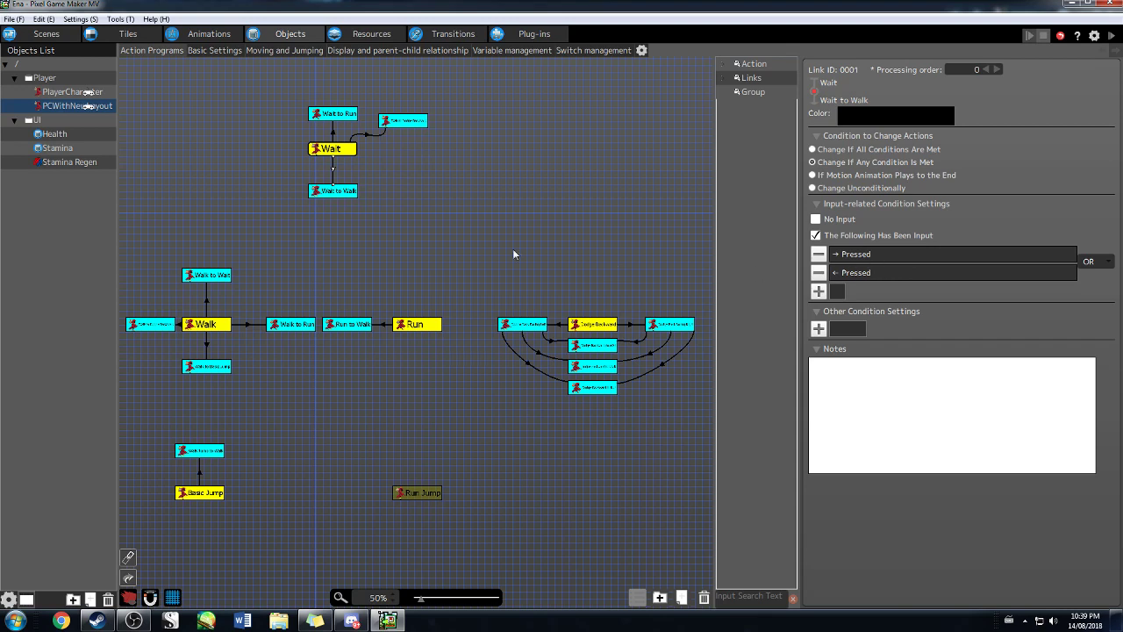
pyautogui.click(318, 193)
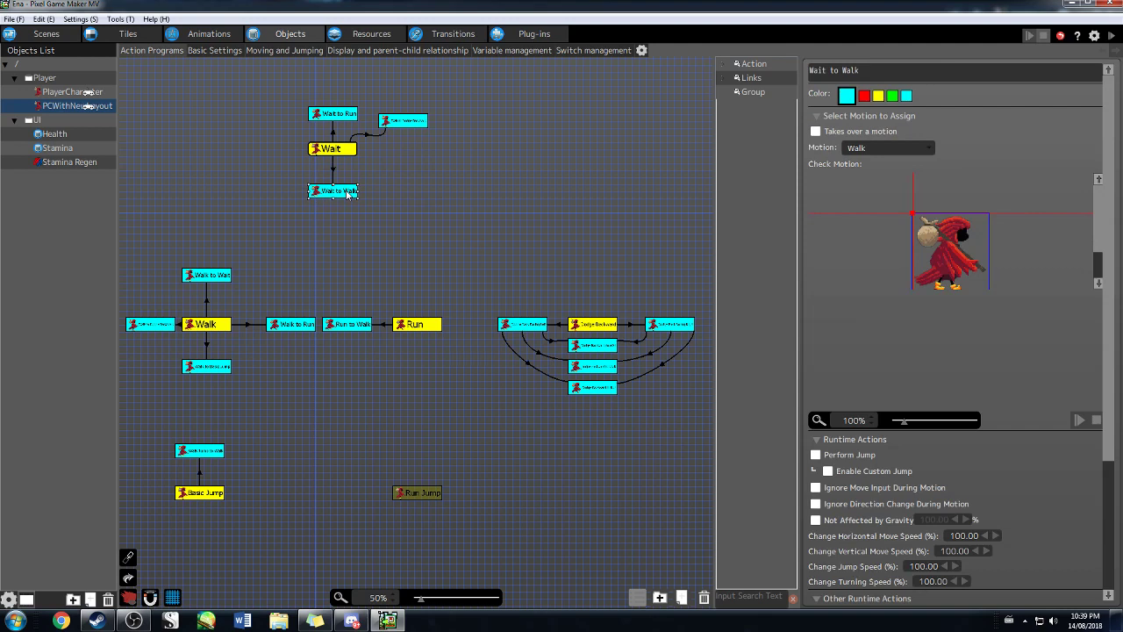
# - Look through the program's lists of links and actions and collapse both again
pyautogui.click(725, 79)
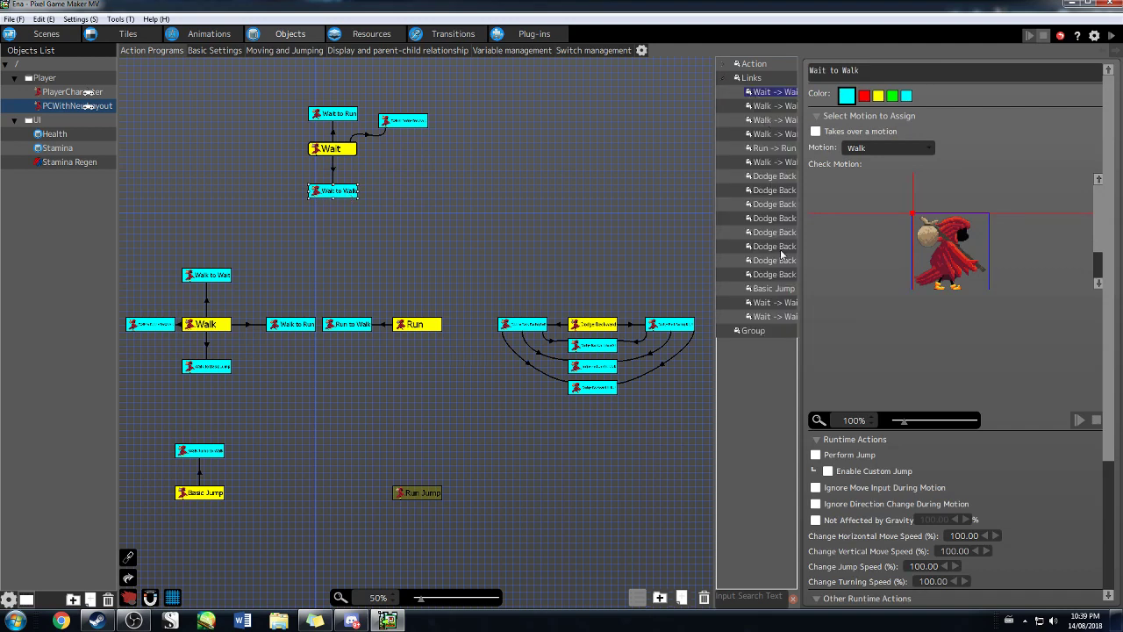
pyautogui.click(725, 64)
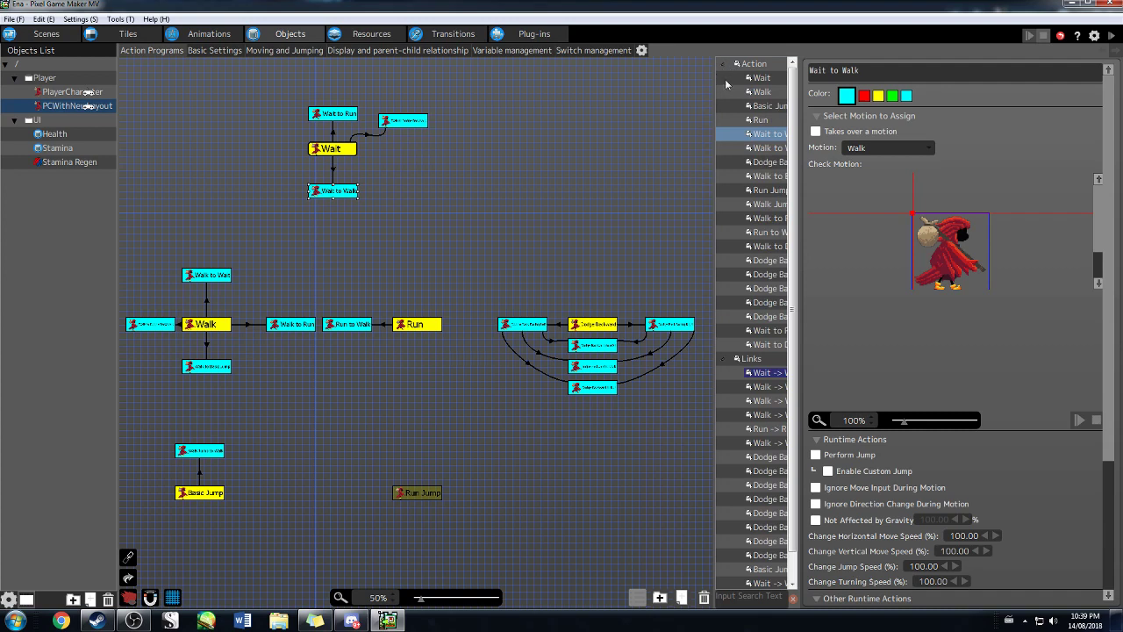
pyautogui.click(724, 65)
pyautogui.click(725, 79)
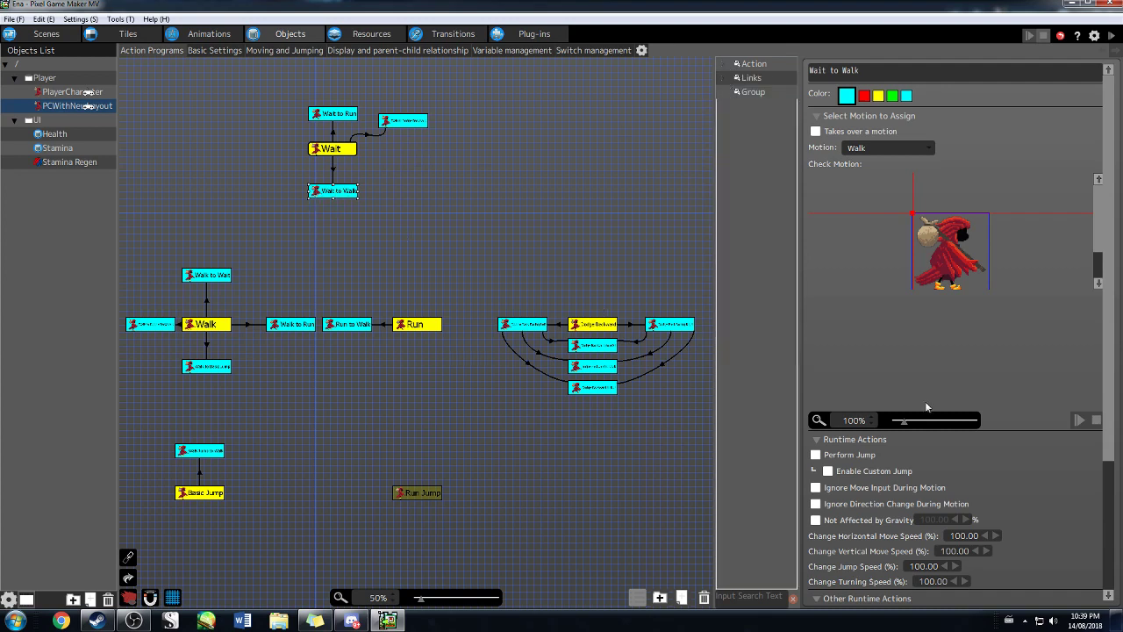
# - Review the link into Wait to Walk and the Execute Object Action settings of the Wait to Walk action
pyautogui.scroll(-2, 988, 496)
pyautogui.scroll(-1, 989, 497)
pyautogui.scroll(1, 231, 128)
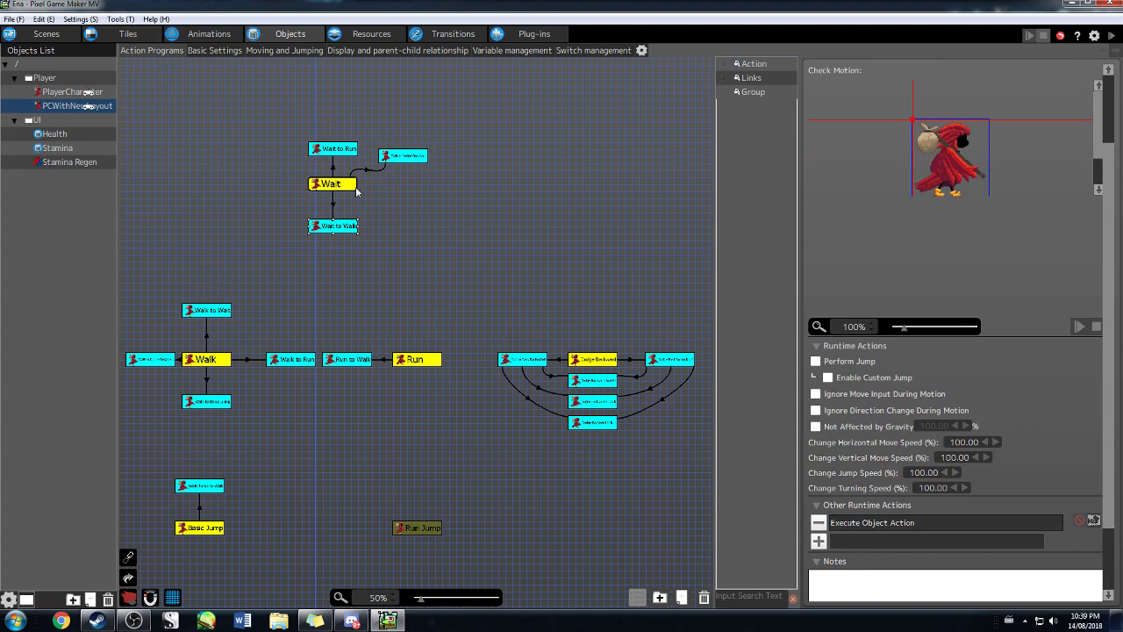
pyautogui.click(331, 211)
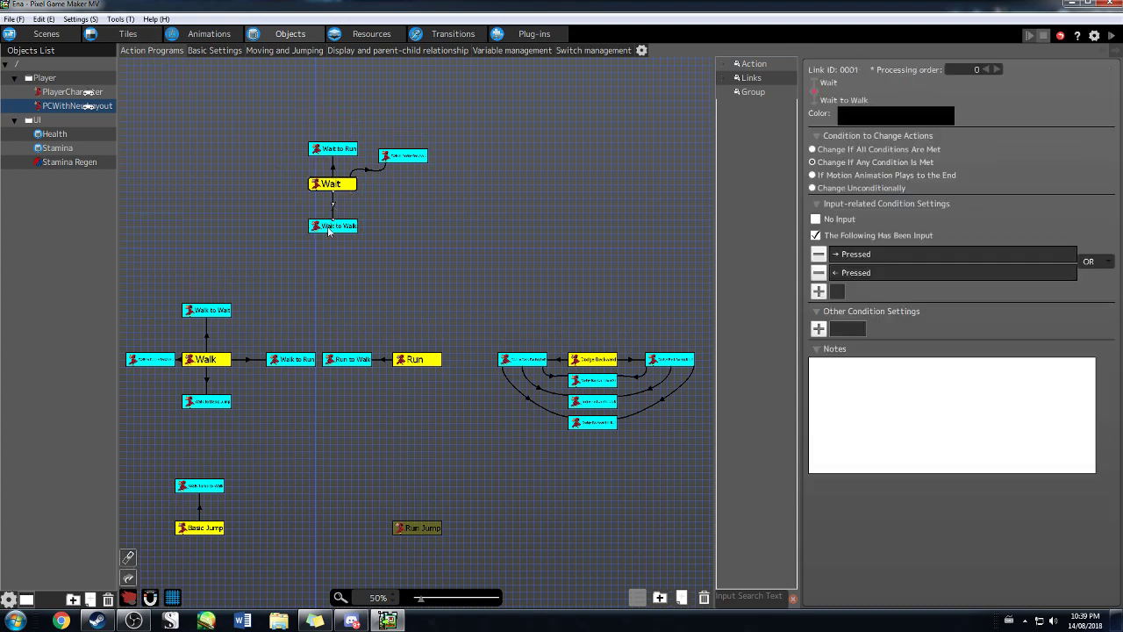
pyautogui.click(330, 225)
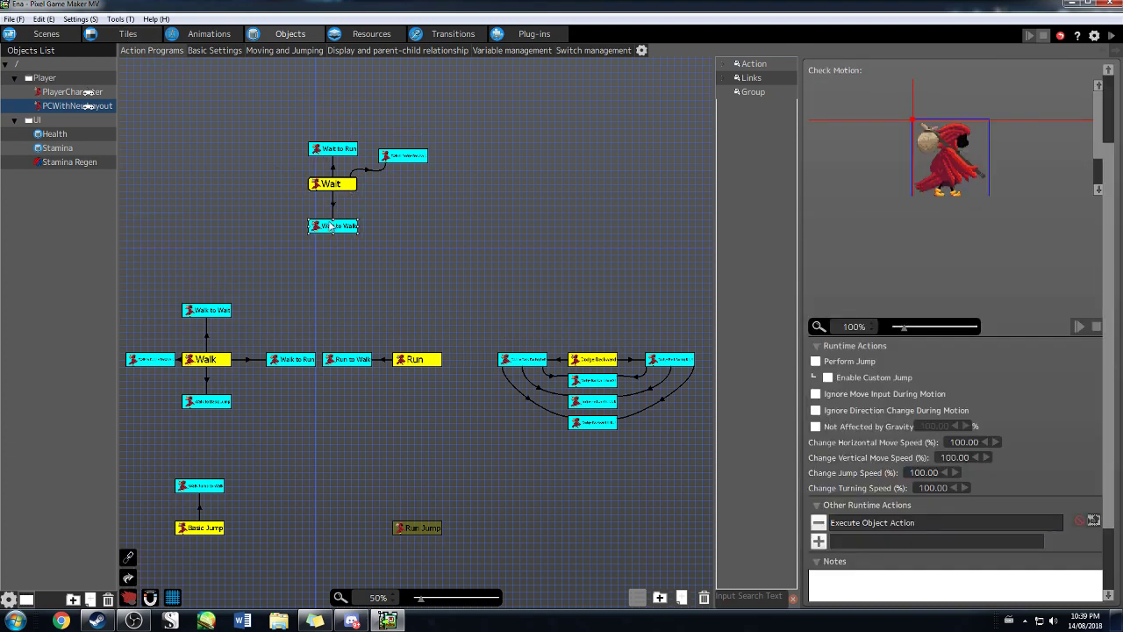
pyautogui.click(900, 525)
pyautogui.doubleClick(900, 525)
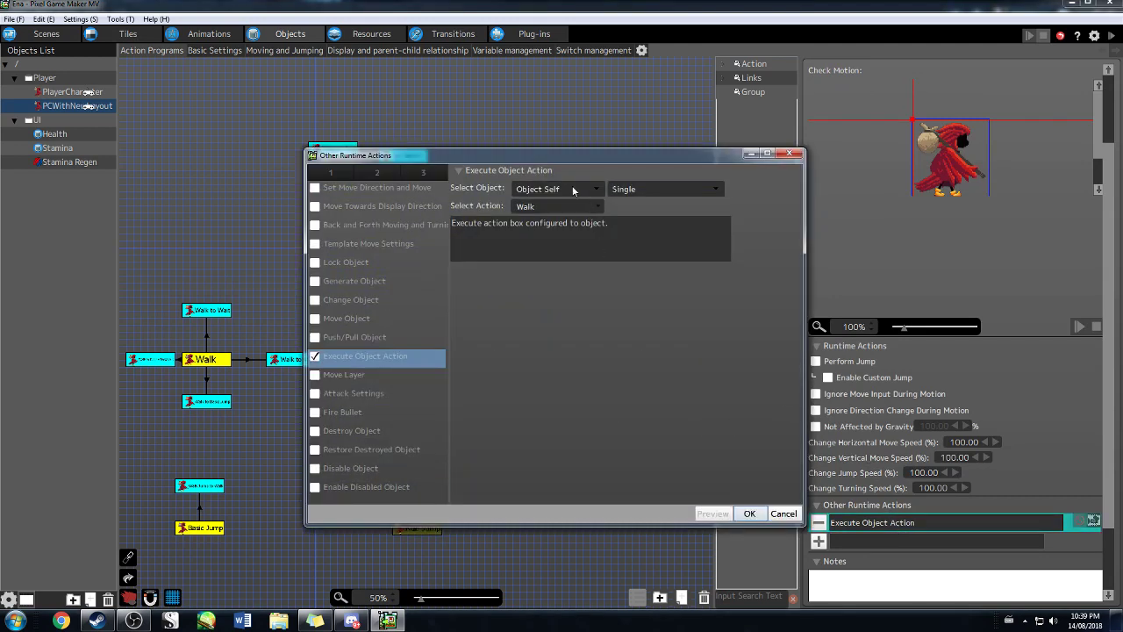
pyautogui.click(749, 514)
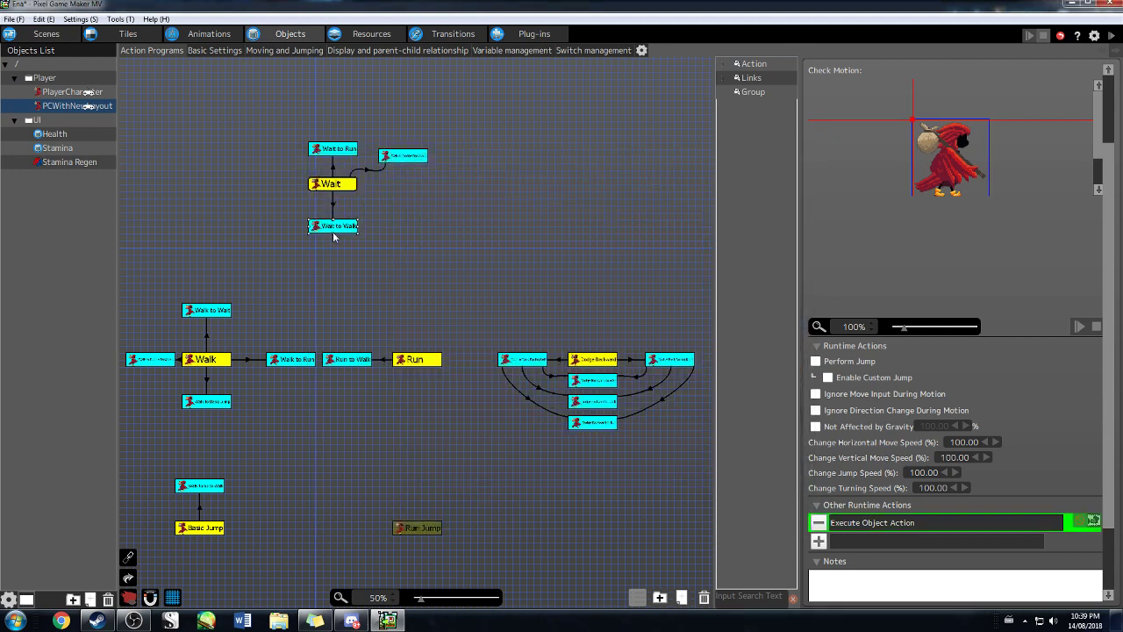
# - Inspect the Walk action, the conditions of its link to Walk to Run, and the run and Dodge Backward actions
pyautogui.click(224, 360)
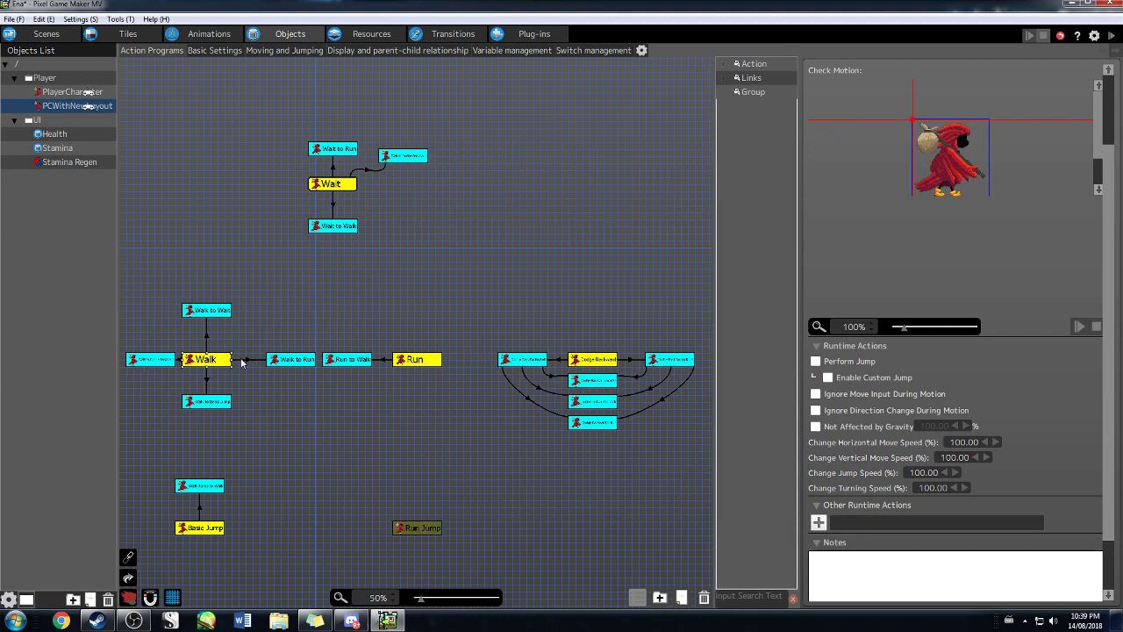
pyautogui.click(239, 360)
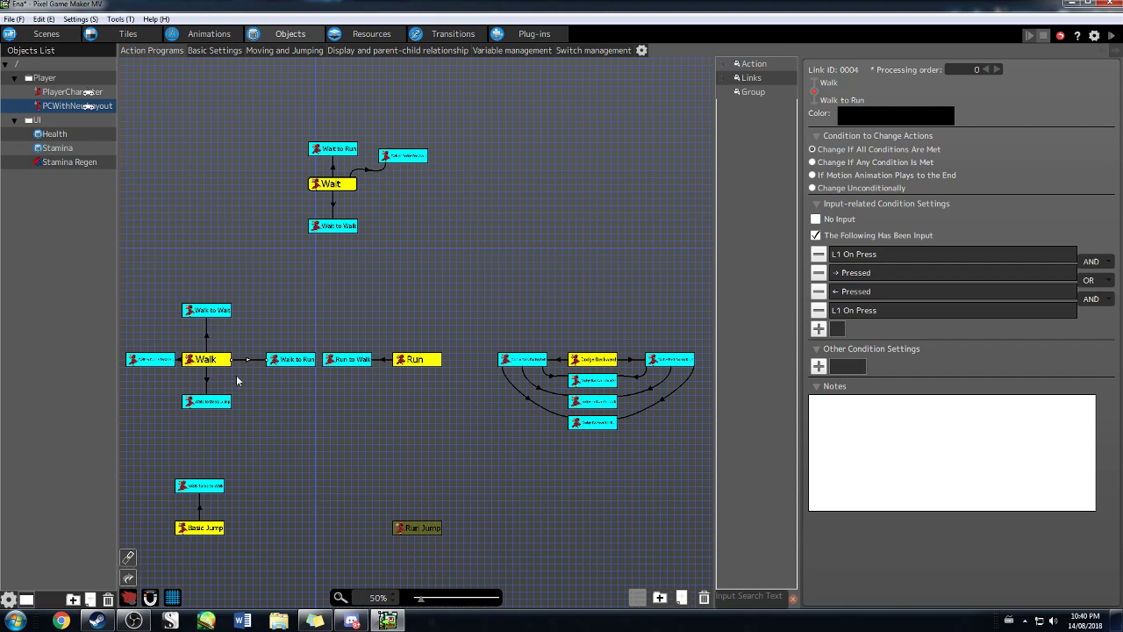
pyautogui.click(294, 360)
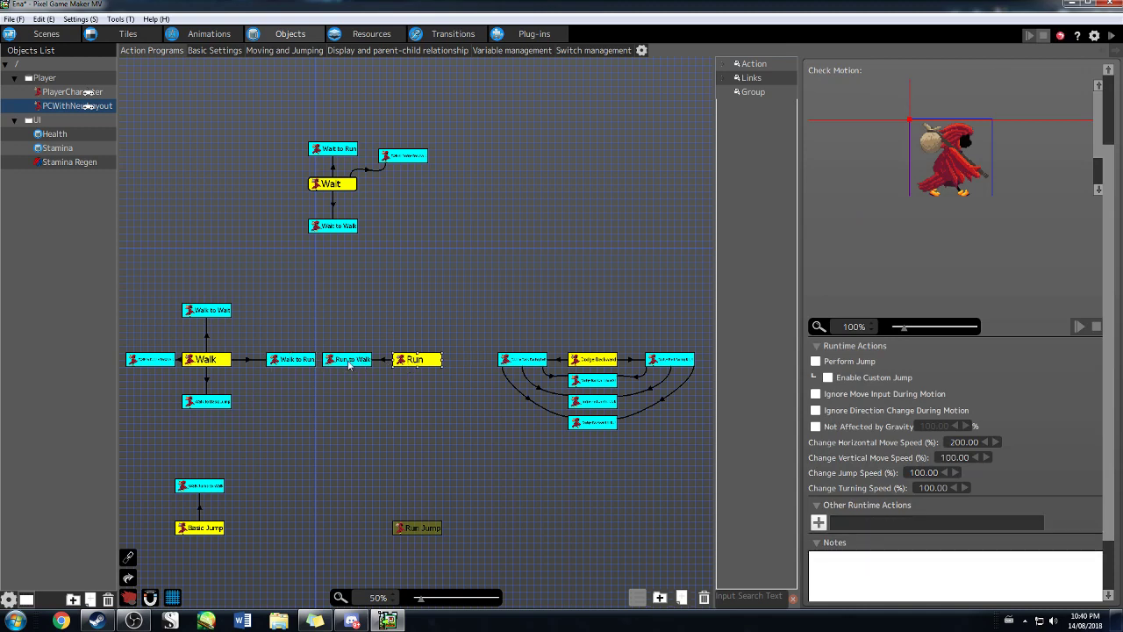
pyautogui.click(348, 364)
pyautogui.click(587, 366)
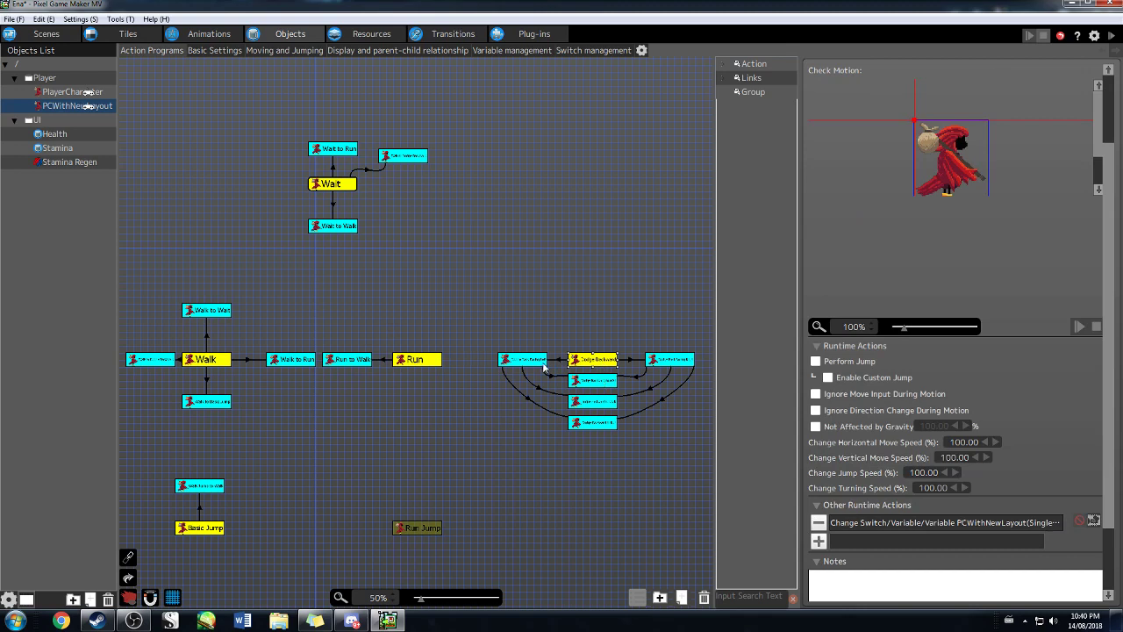
# - Inspect the Walk to Dodge Backward action and the conditions of the link leading to it from Walk
pyautogui.click(208, 359)
pyautogui.click(167, 361)
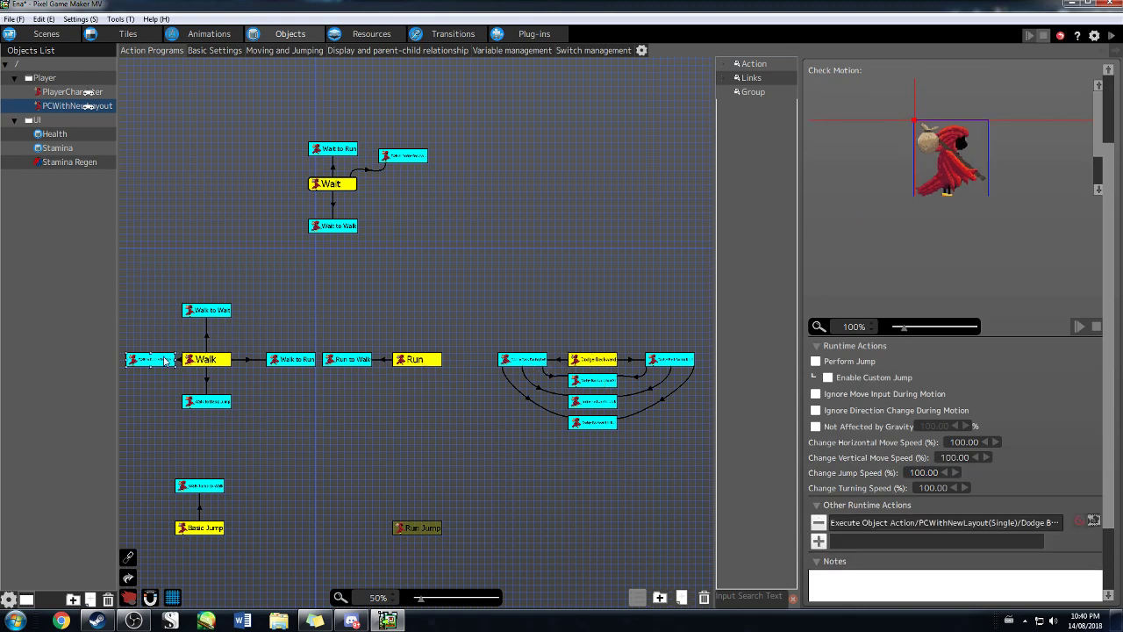
pyautogui.click(180, 361)
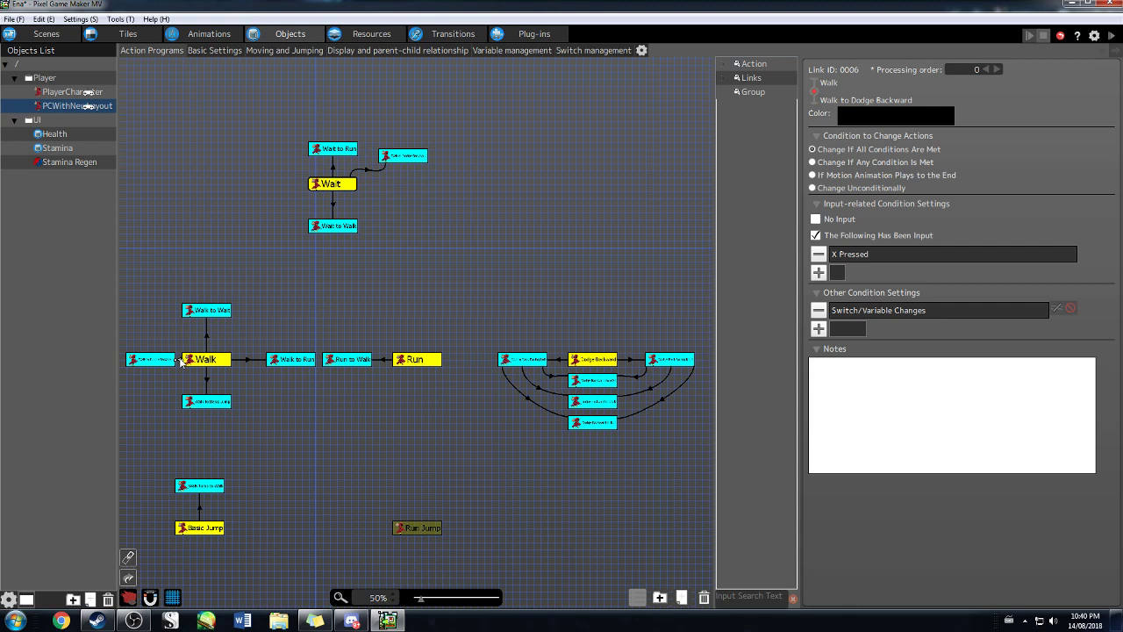
pyautogui.click(182, 361)
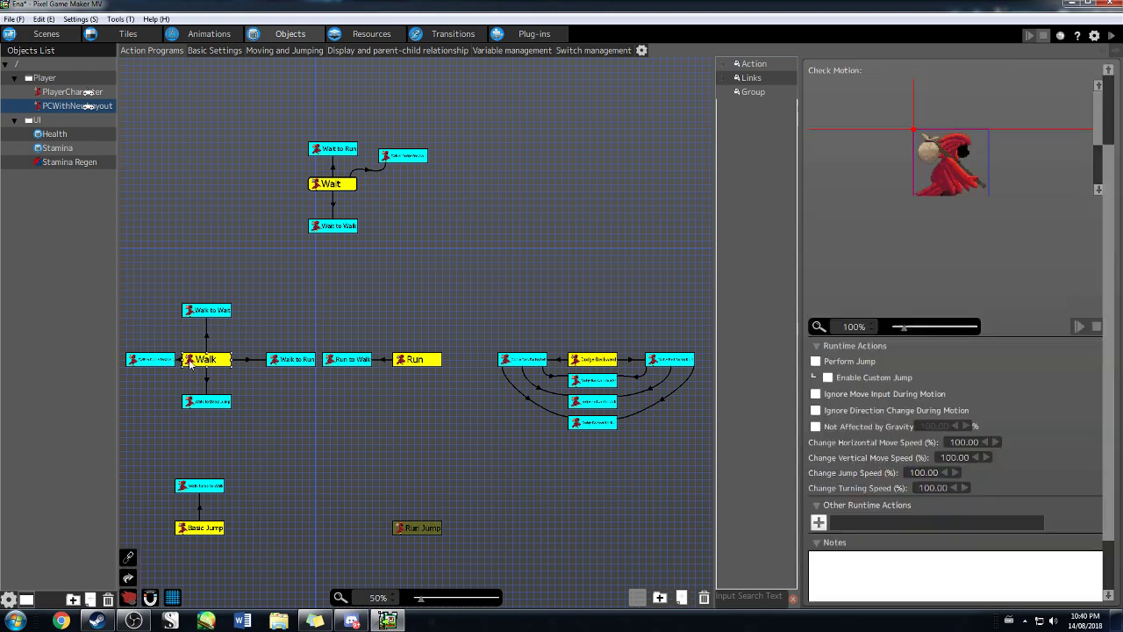
pyautogui.click(173, 361)
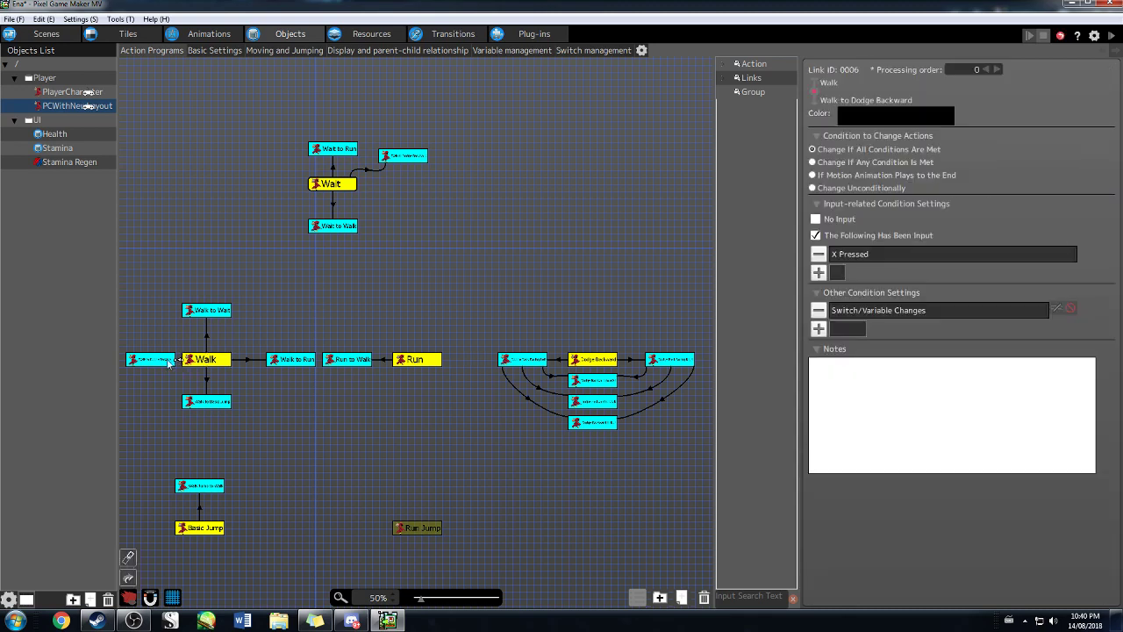
pyautogui.click(159, 363)
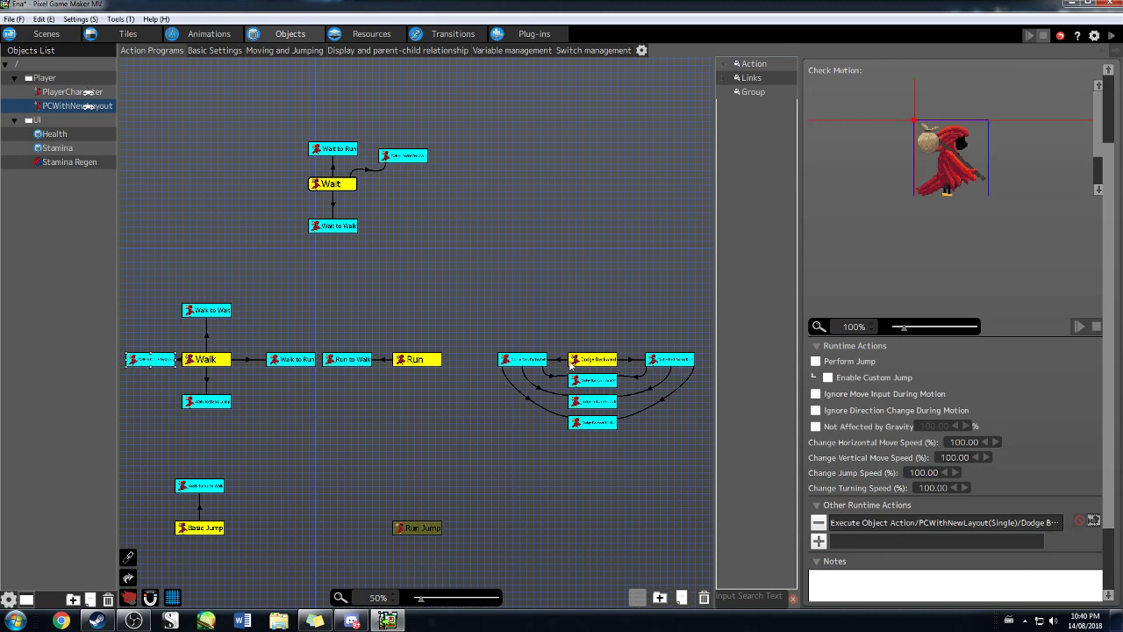
# - Compare the Execute Object Action entries of the Wait to Walk and Walk to Dodge Backward actions
pyautogui.click(355, 230)
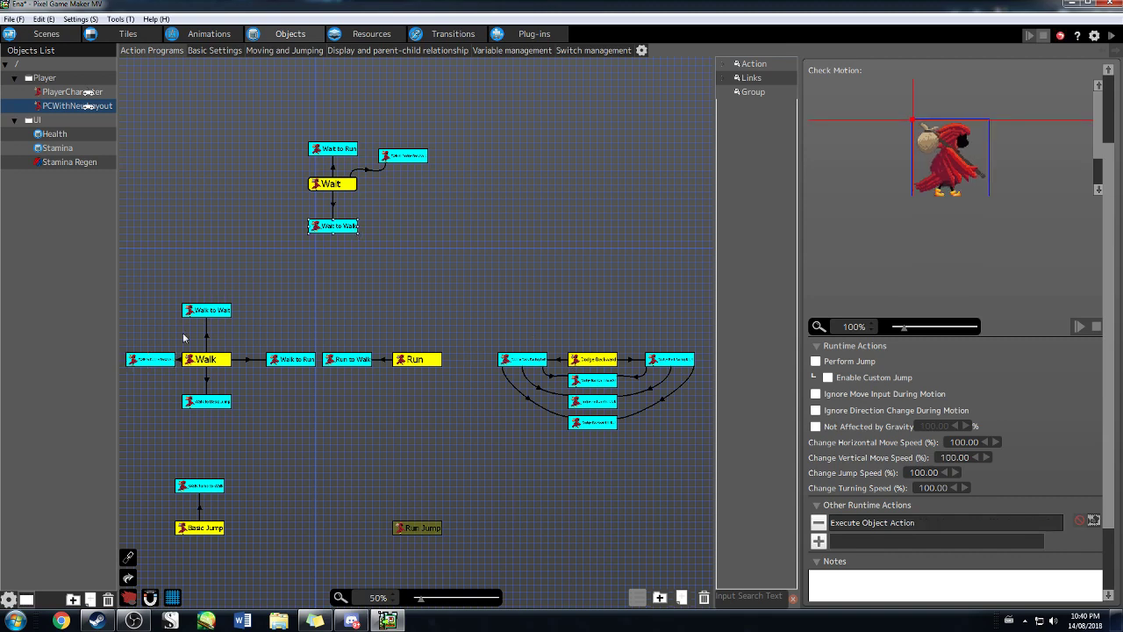
pyautogui.click(161, 360)
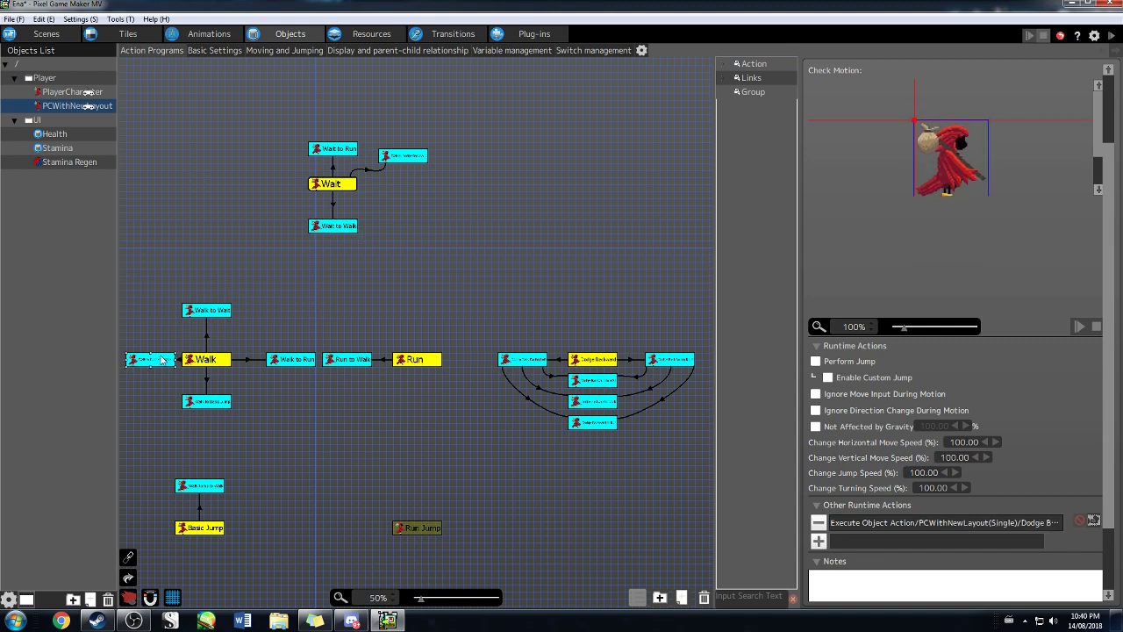
pyautogui.click(327, 230)
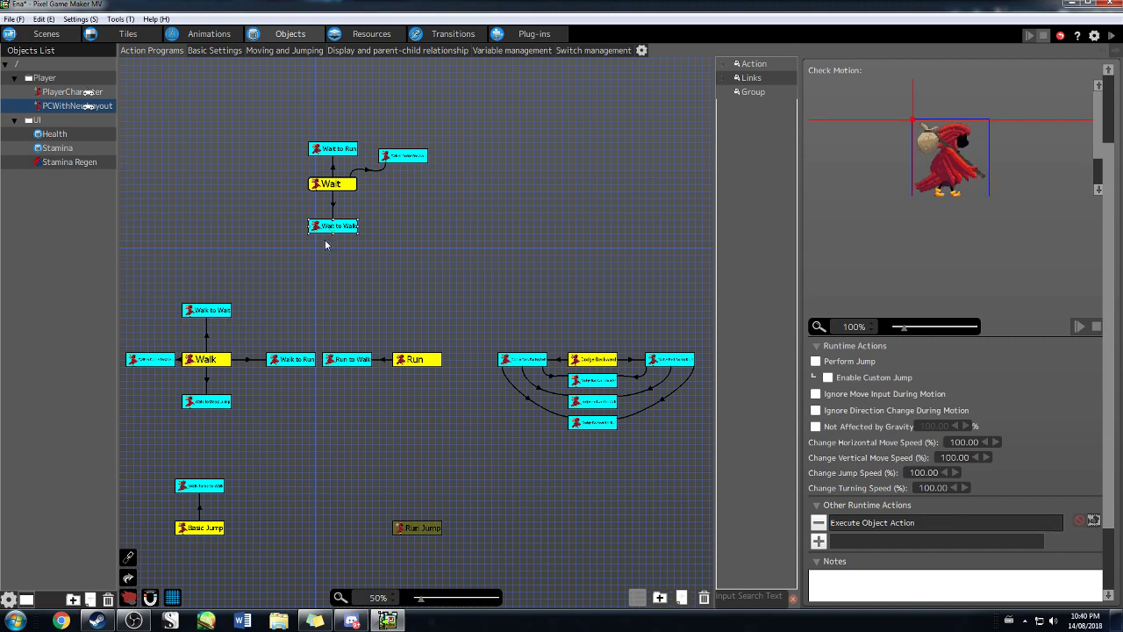
# - Set Walk to Dodge Backward's Execute Object Action to target Object Self with the Dodge Backward action
pyautogui.click(155, 362)
pyautogui.doubleClick(914, 522)
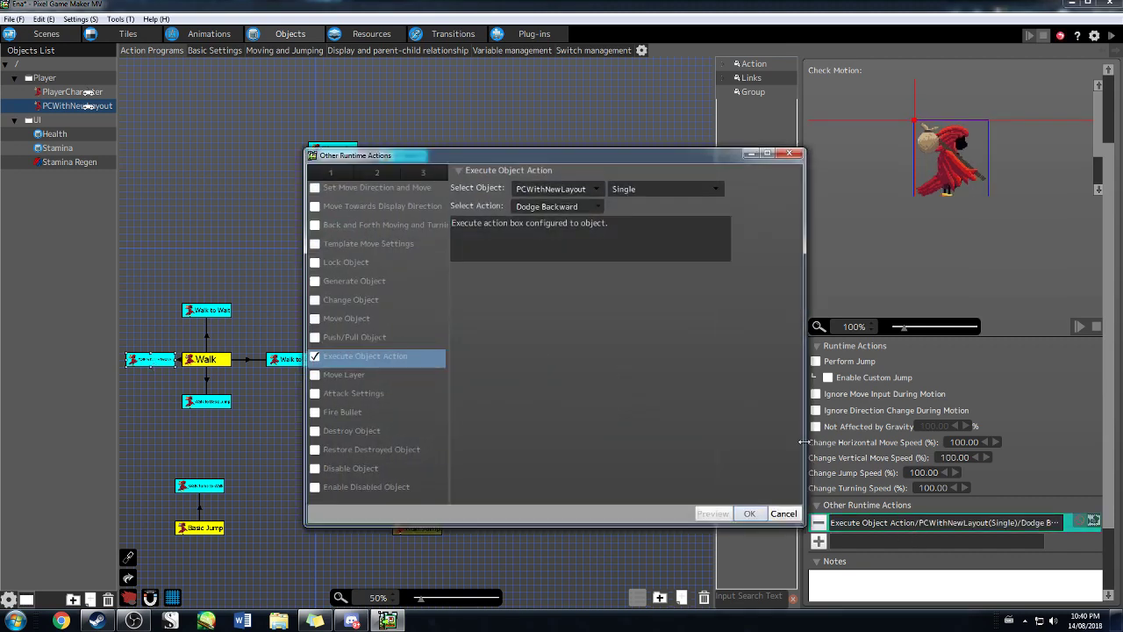
pyautogui.click(535, 189)
pyautogui.click(549, 218)
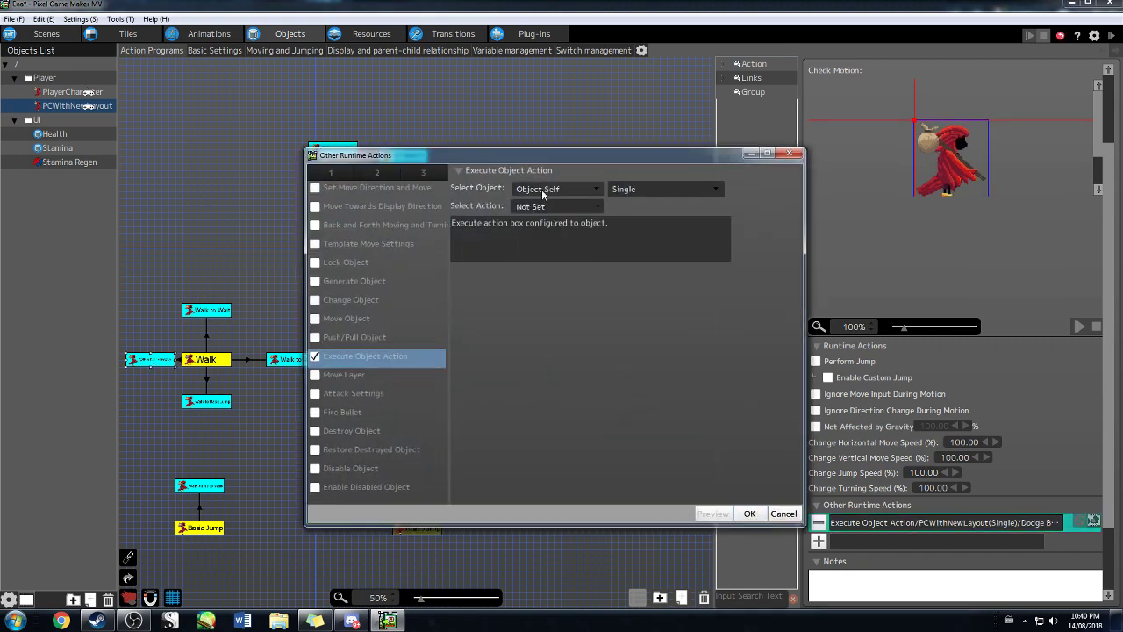
pyautogui.click(554, 206)
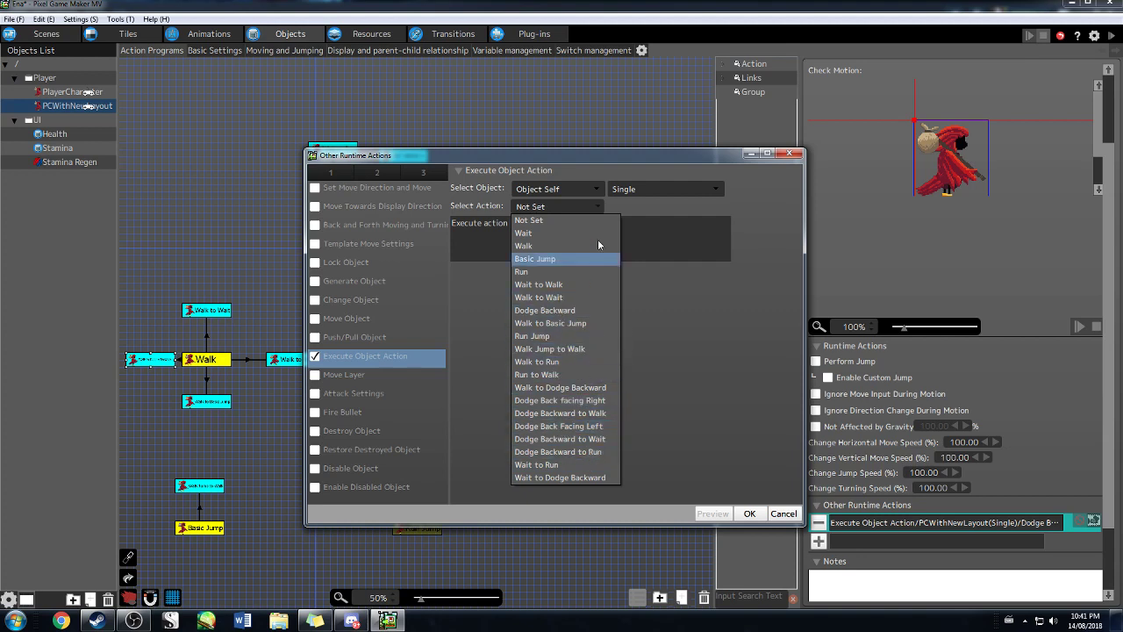
pyautogui.click(562, 293)
pyautogui.moveTo(613, 155); pyautogui.dragTo(602, 90)
pyautogui.click(548, 145)
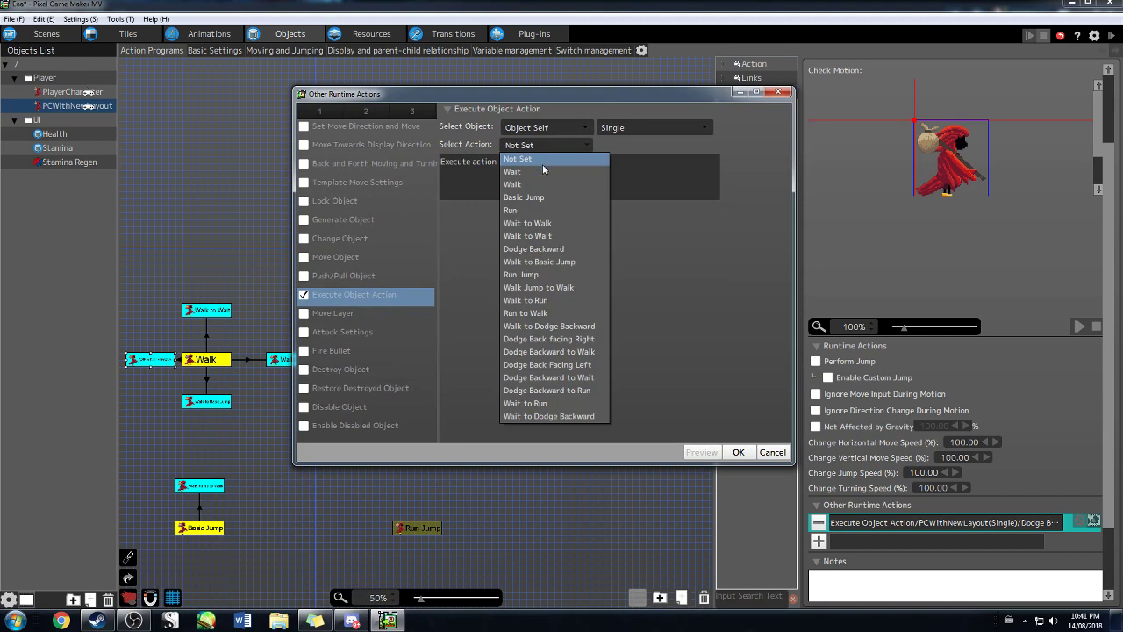
pyautogui.click(557, 251)
pyautogui.click(742, 452)
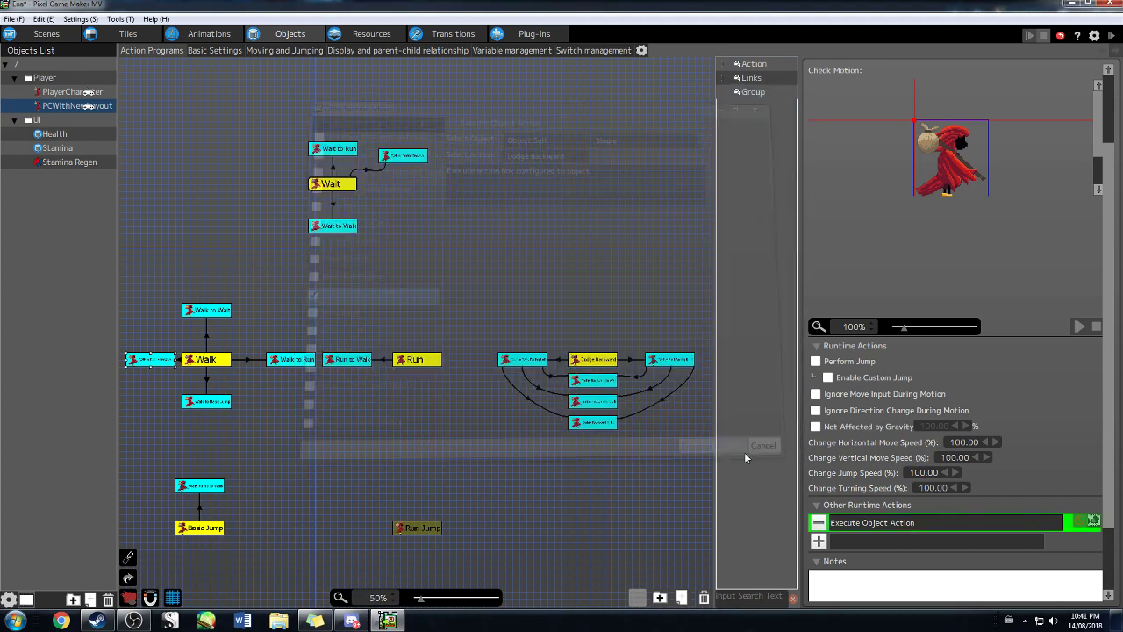
# - Recheck the Walk action, its link to Walk to Dodge Backward, and that action's runtime action entry
pyautogui.click(202, 363)
pyautogui.click(180, 360)
pyautogui.click(171, 358)
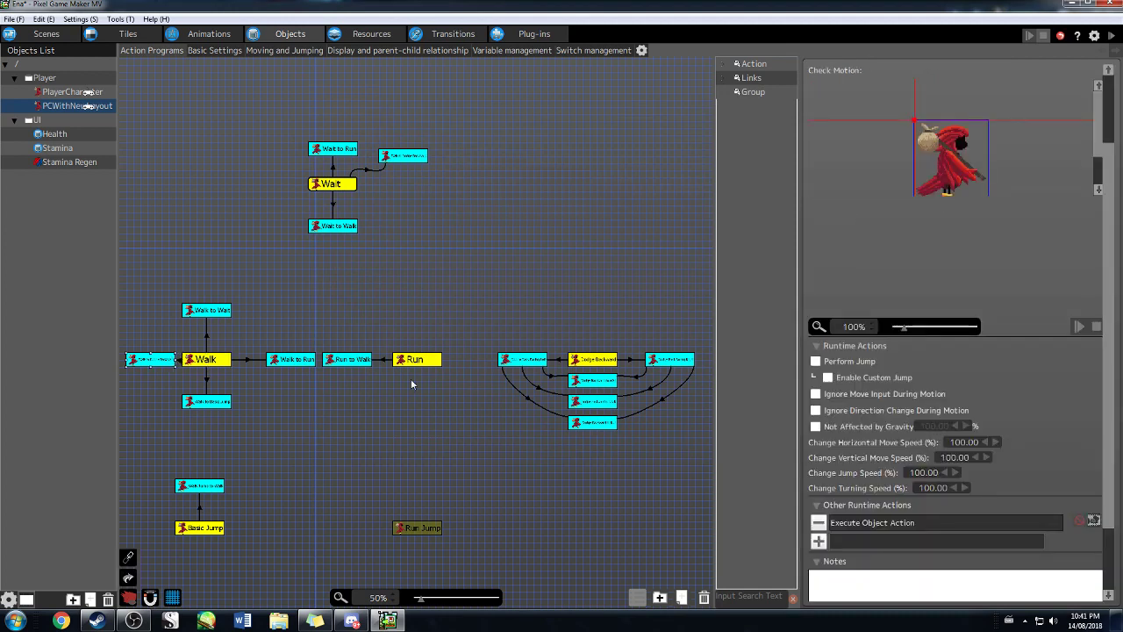
# - Inspect Dodge Backward's Stamina variable change, its link to Dodge Back Facing Left, and that action's runtime settings
pyautogui.click(597, 366)
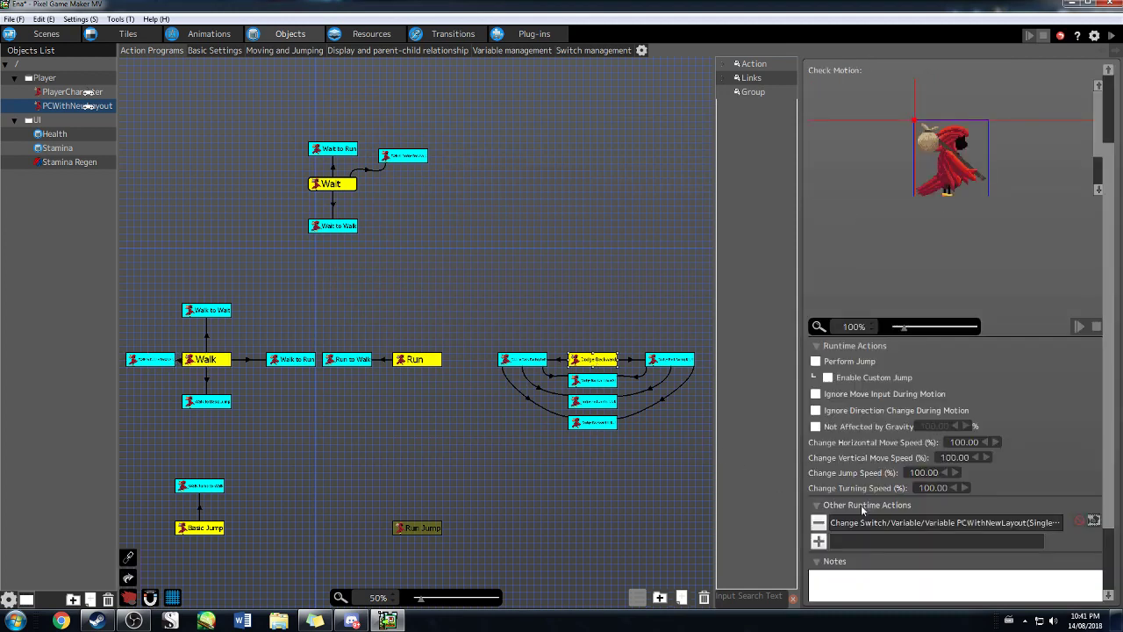
pyautogui.doubleClick(943, 524)
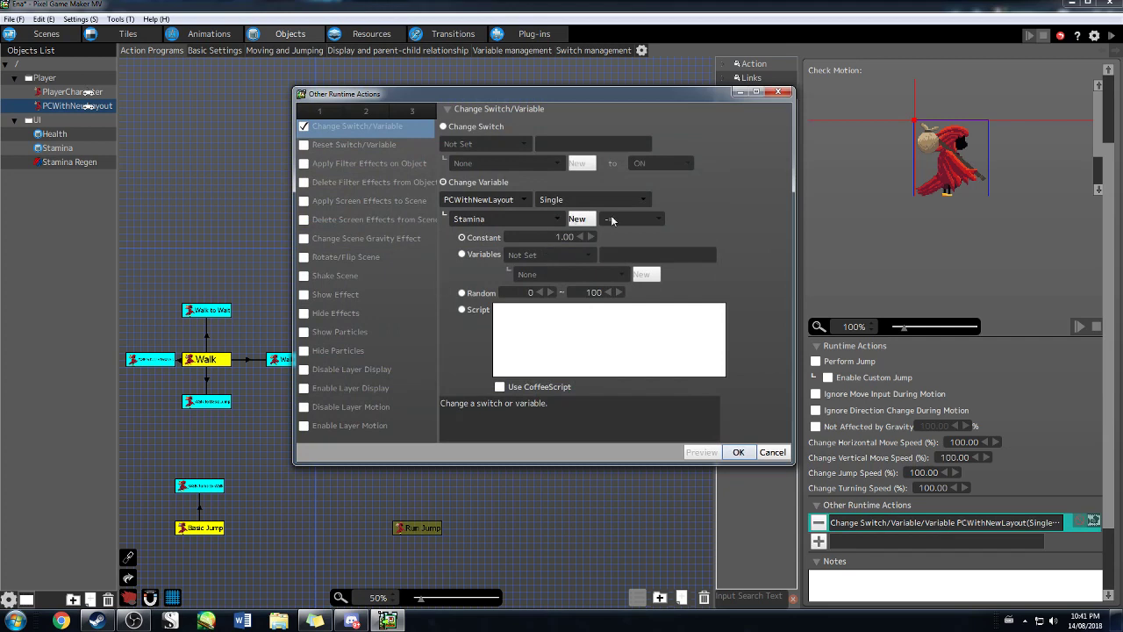
pyautogui.click(738, 452)
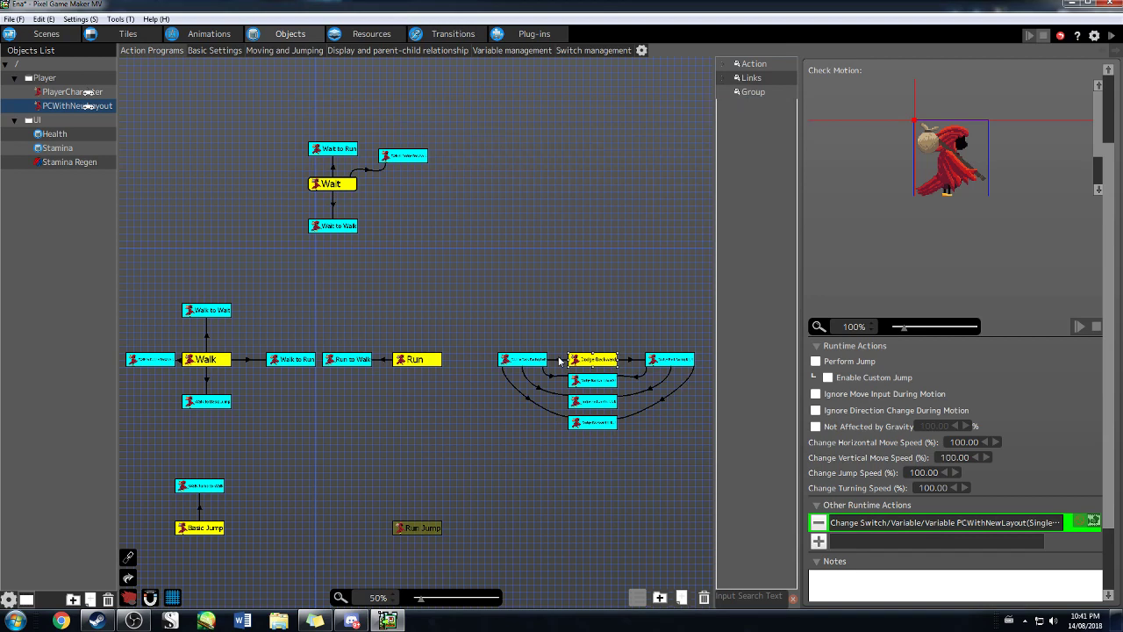
pyautogui.click(561, 361)
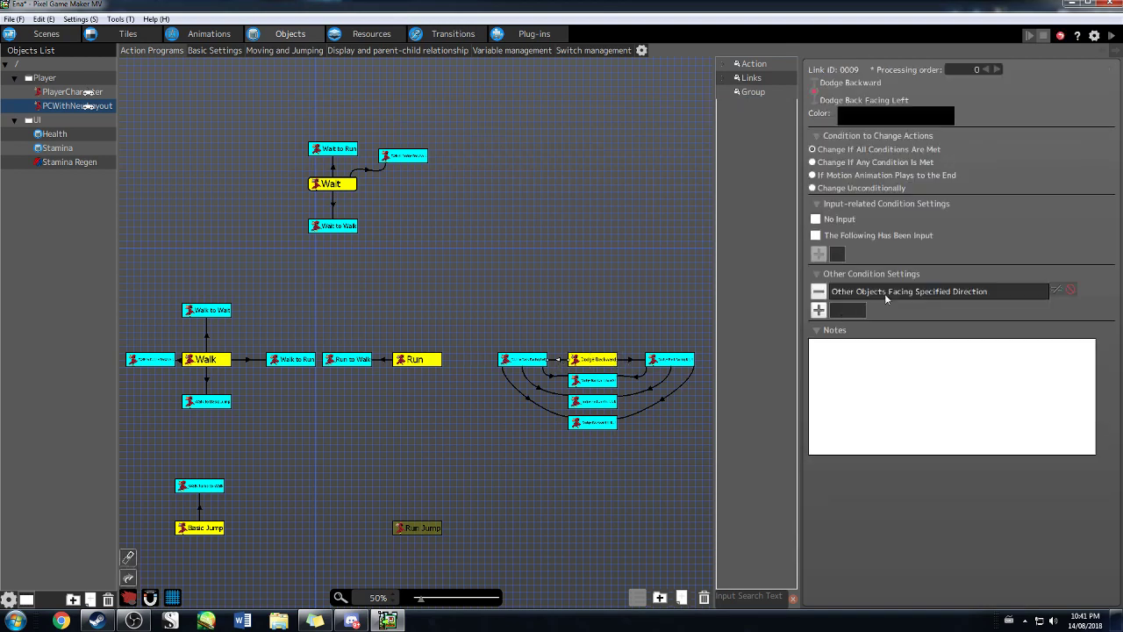
pyautogui.click(523, 361)
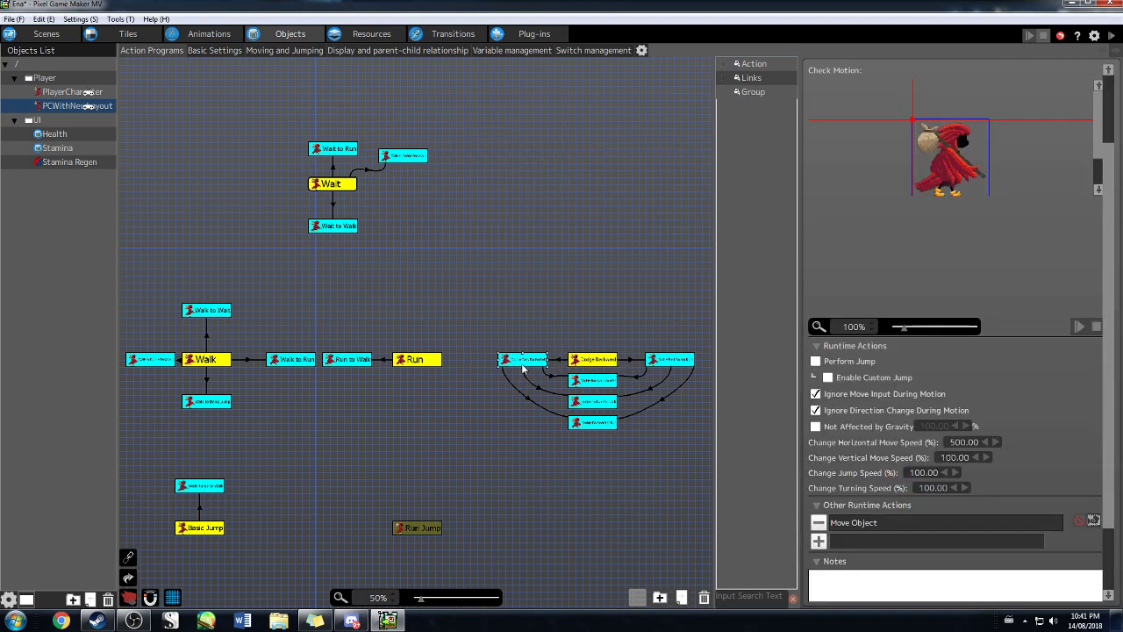
# - Test-play the game by walking the character both ways and trying the dodge, and close the test window
pyautogui.click(1112, 38)
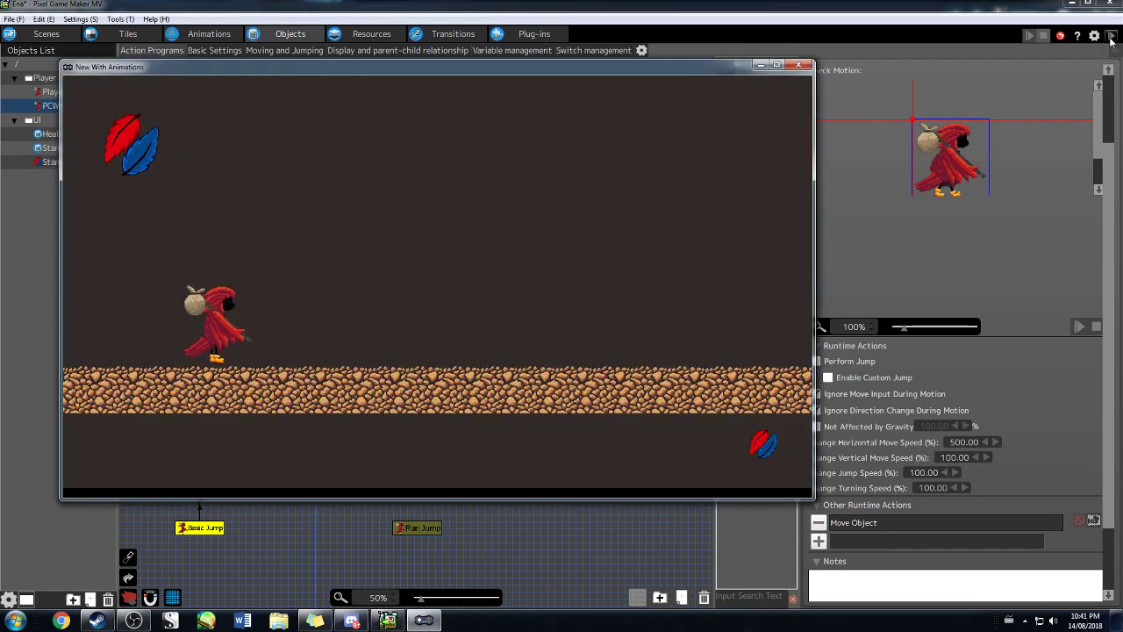
pyautogui.press('Right')
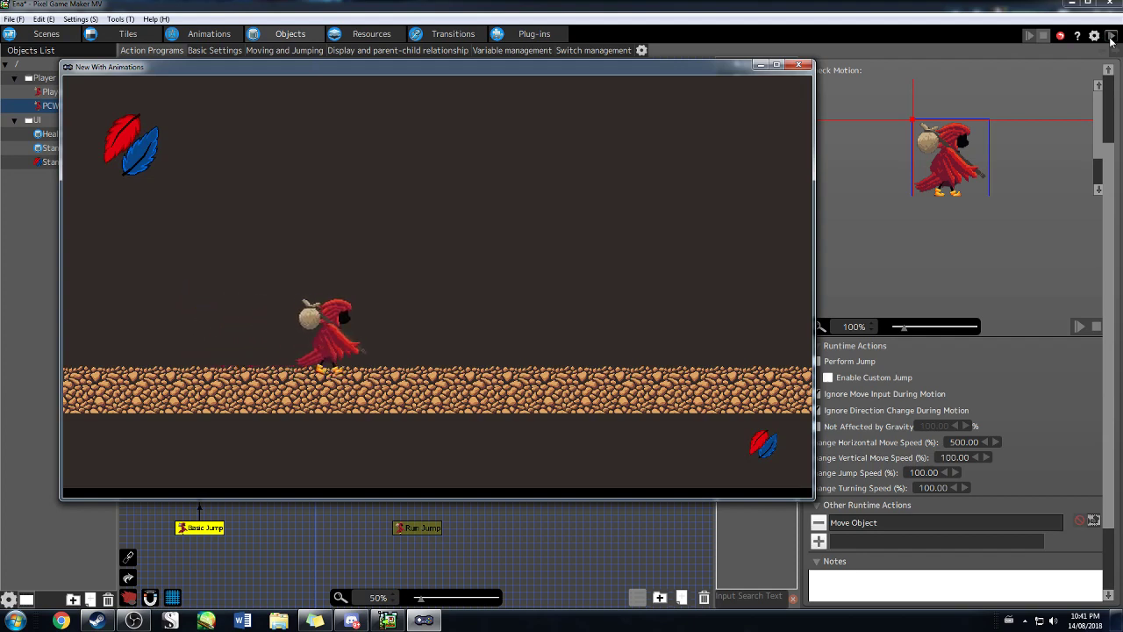
pyautogui.press('Right')
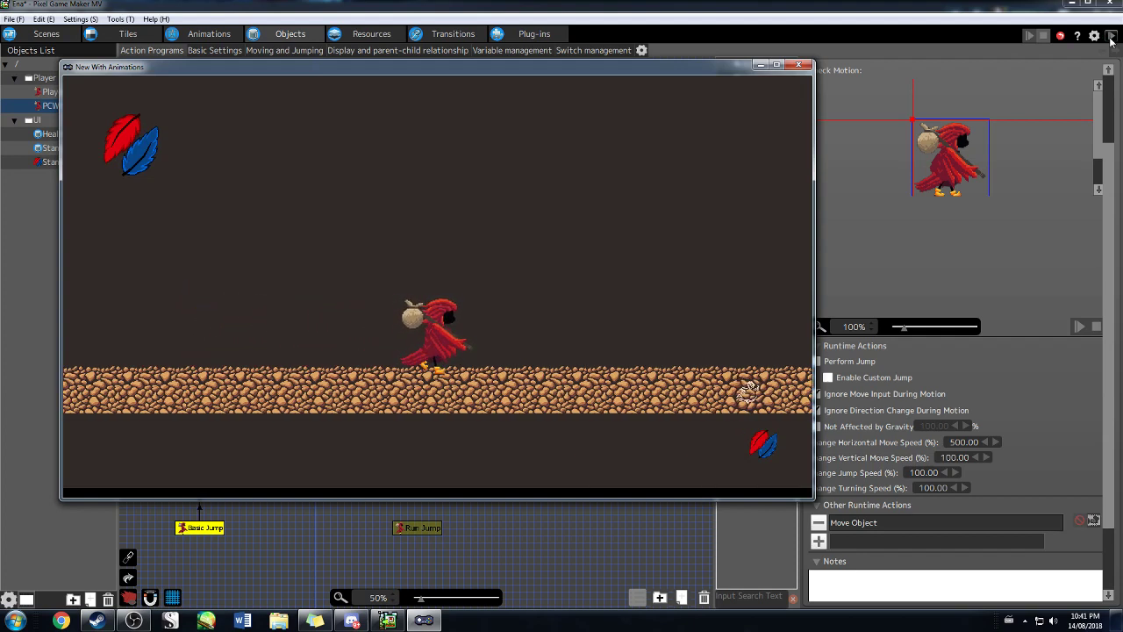
pyautogui.press('Right')
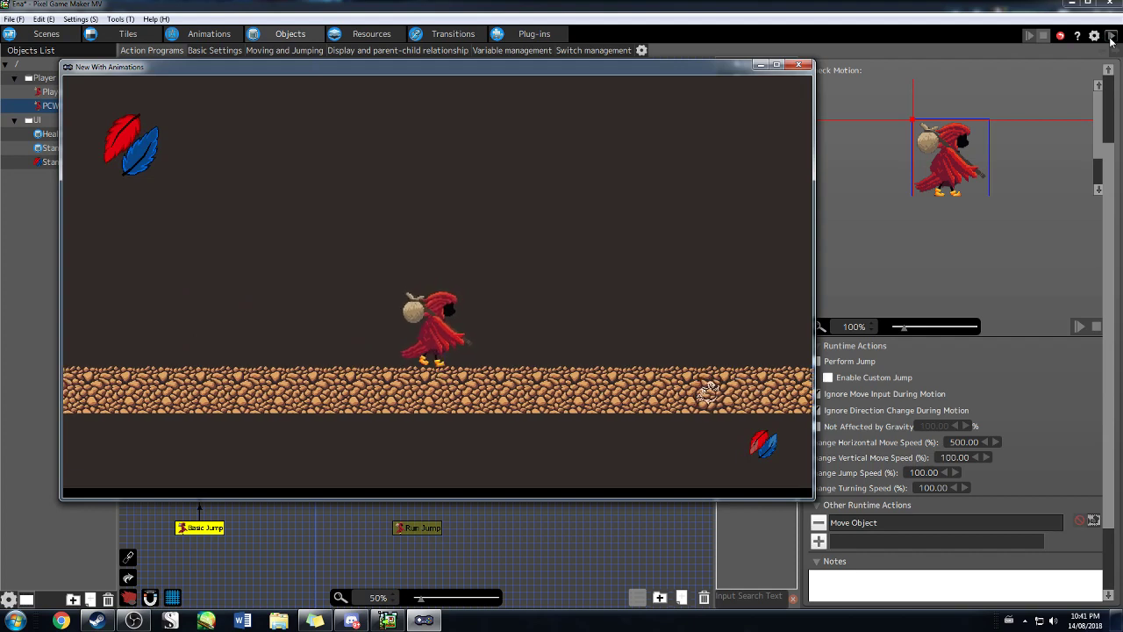
pyautogui.press('Right')
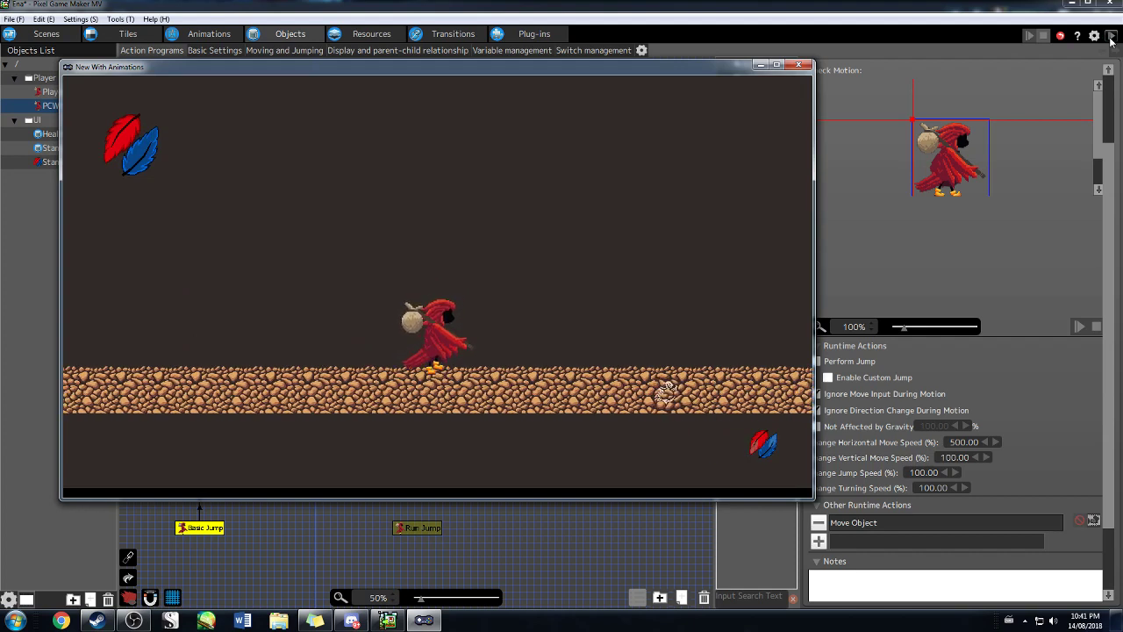
pyautogui.press('Right')
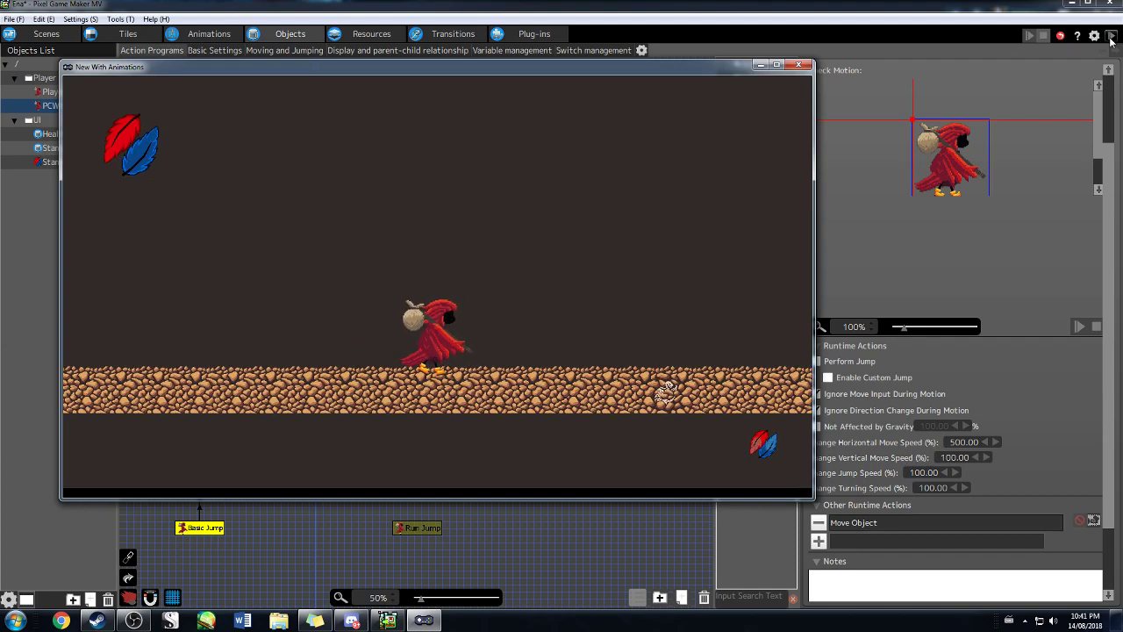
pyautogui.press('Right')
pyautogui.press('Right')
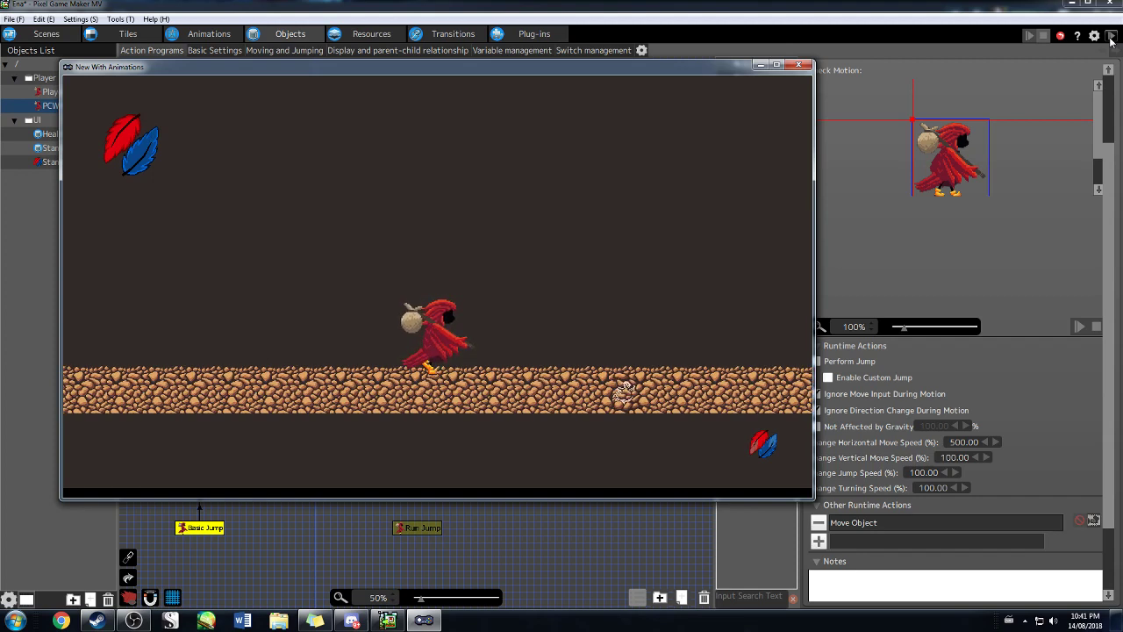
pyautogui.press('Left')
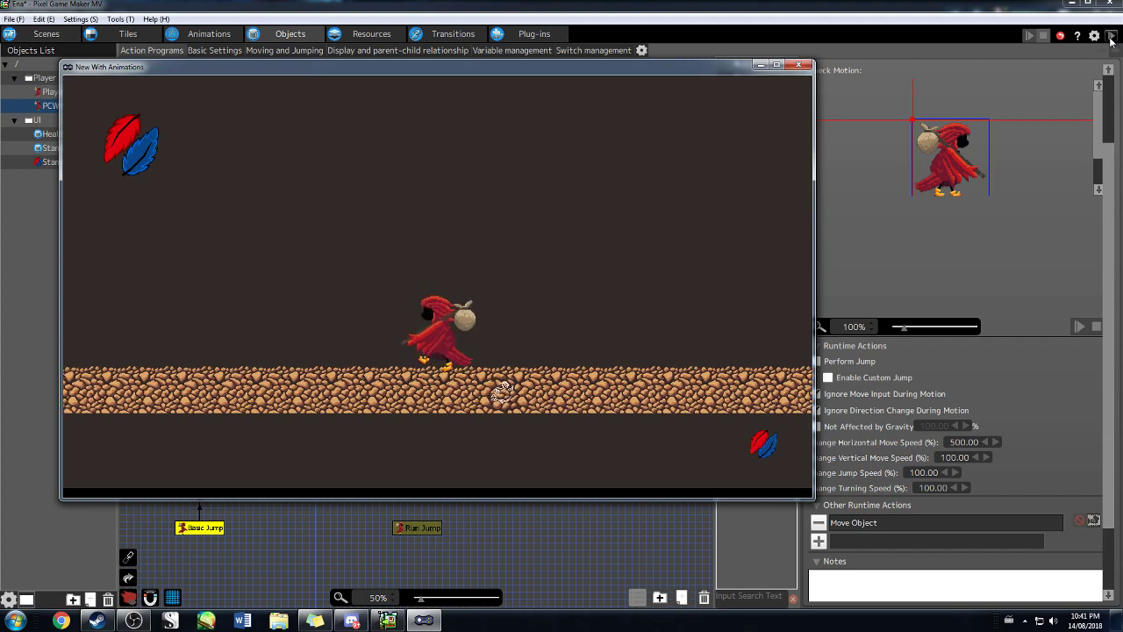
pyautogui.press('Right')
pyautogui.press('Right')
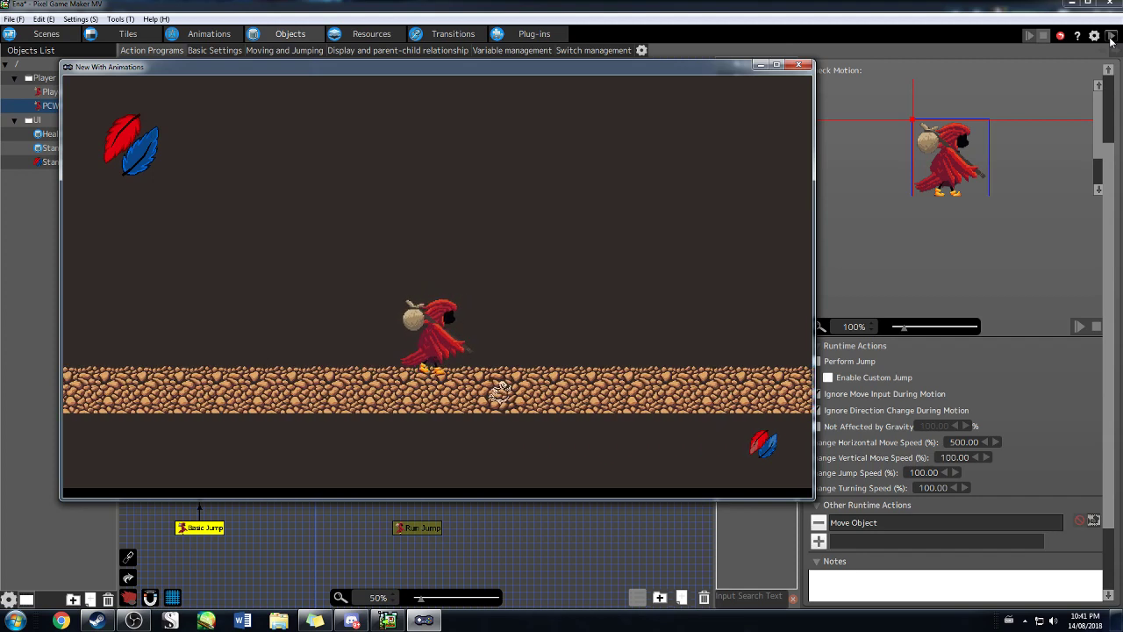
pyautogui.press('Right')
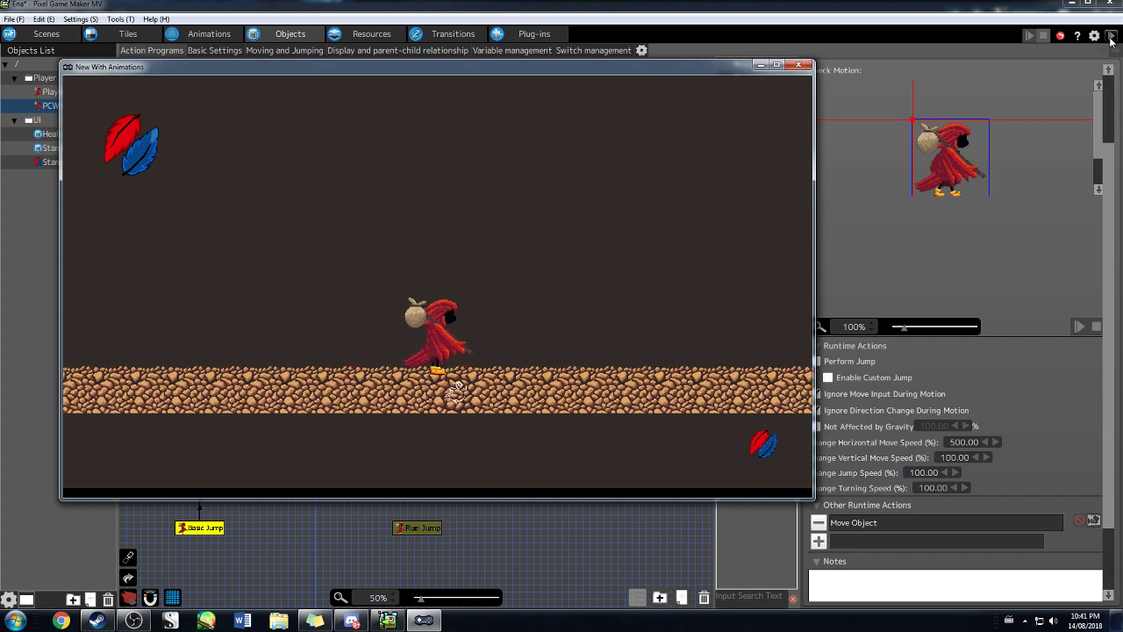
pyautogui.press('space')
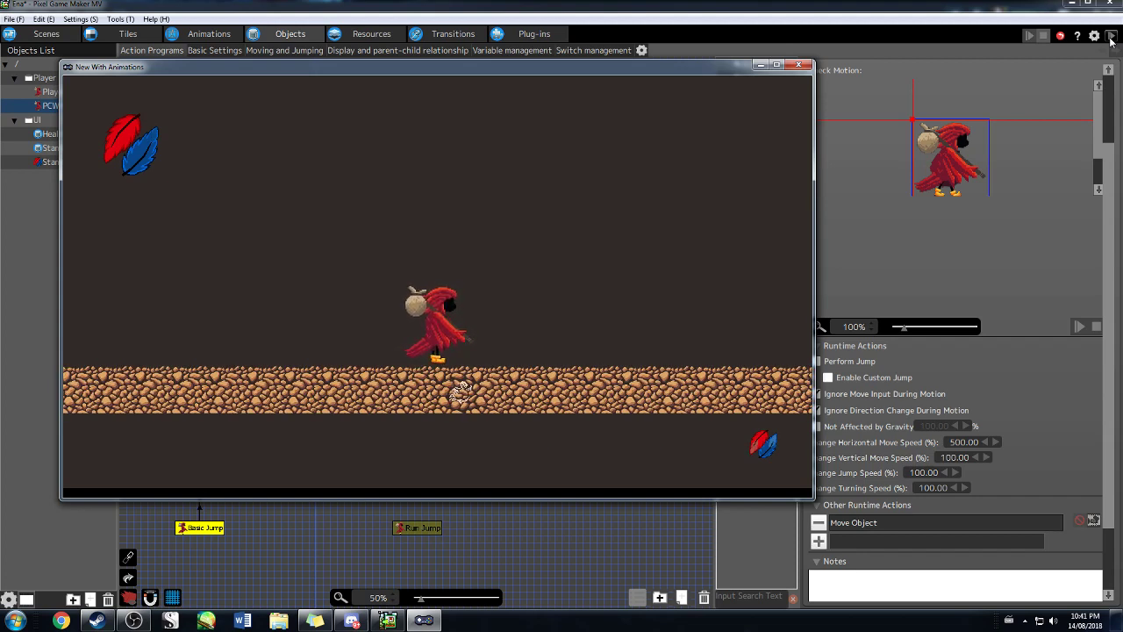
pyautogui.press('Right')
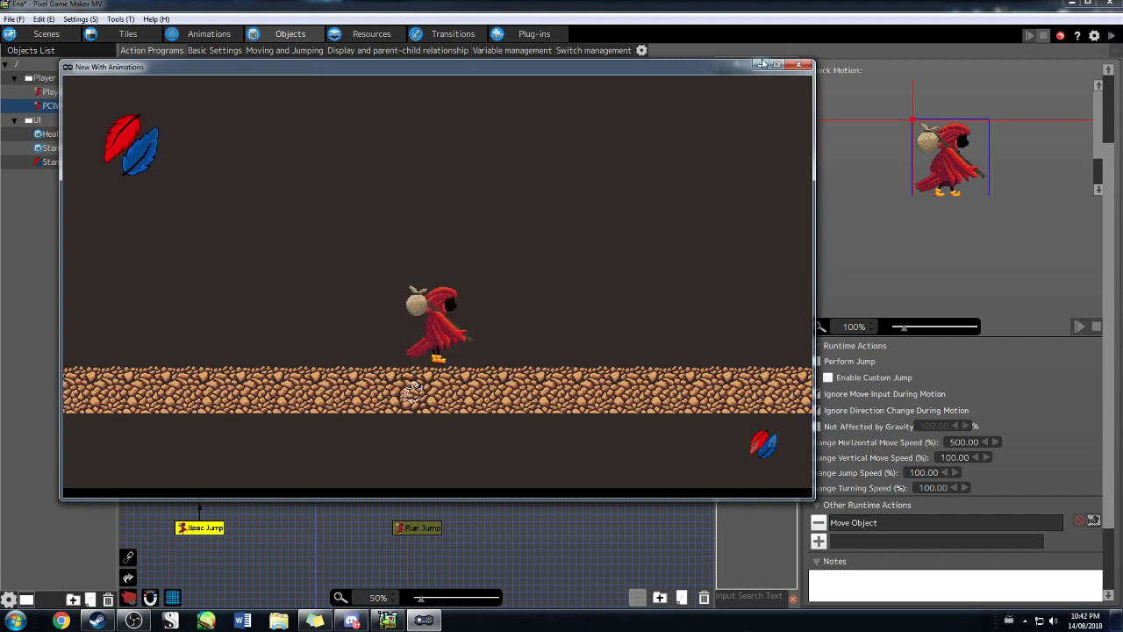
pyautogui.click(800, 64)
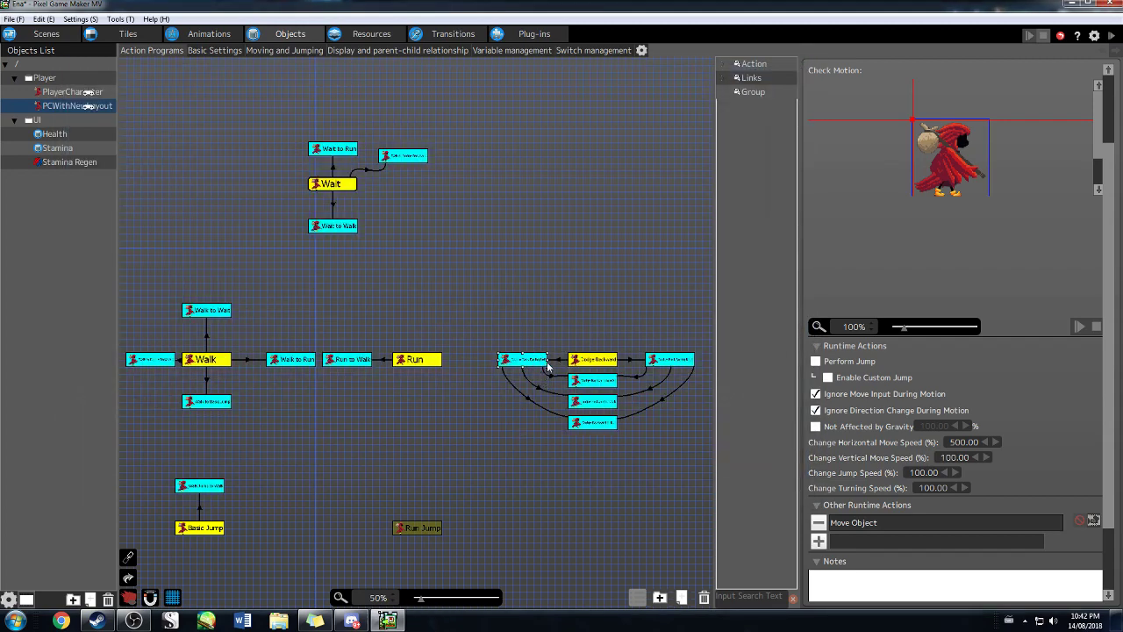
# - Compare the facing-direction conditions on Dodge Backward's links to Dodge Back Facing Left and Dodge Back facing Right
pyautogui.click(558, 361)
pyautogui.doubleClick(890, 295)
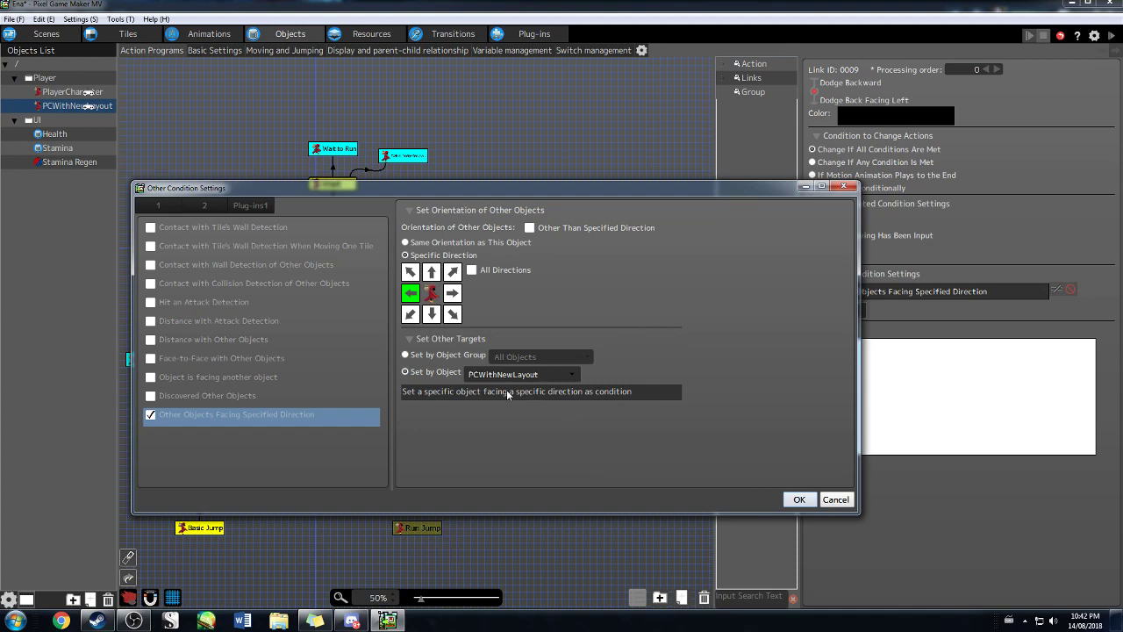
pyautogui.click(836, 500)
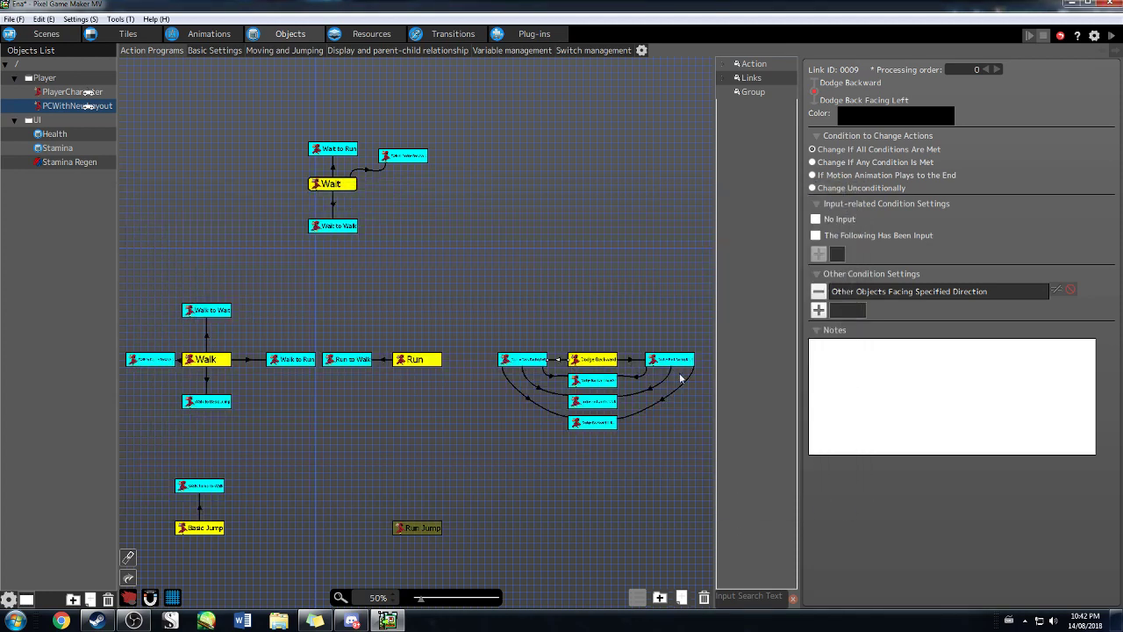
pyautogui.click(655, 363)
pyautogui.click(631, 360)
pyautogui.doubleClick(874, 291)
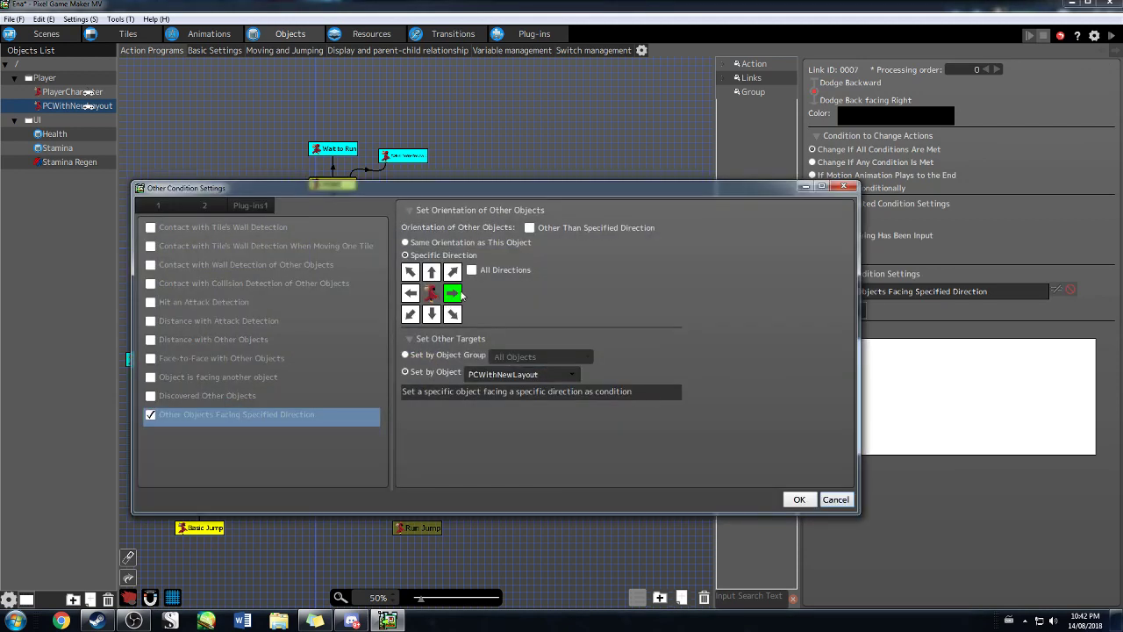
pyautogui.click(836, 500)
# - Review the Move Object direction, distance and speed settings of the Dodge Back facing Right action
pyautogui.click(674, 362)
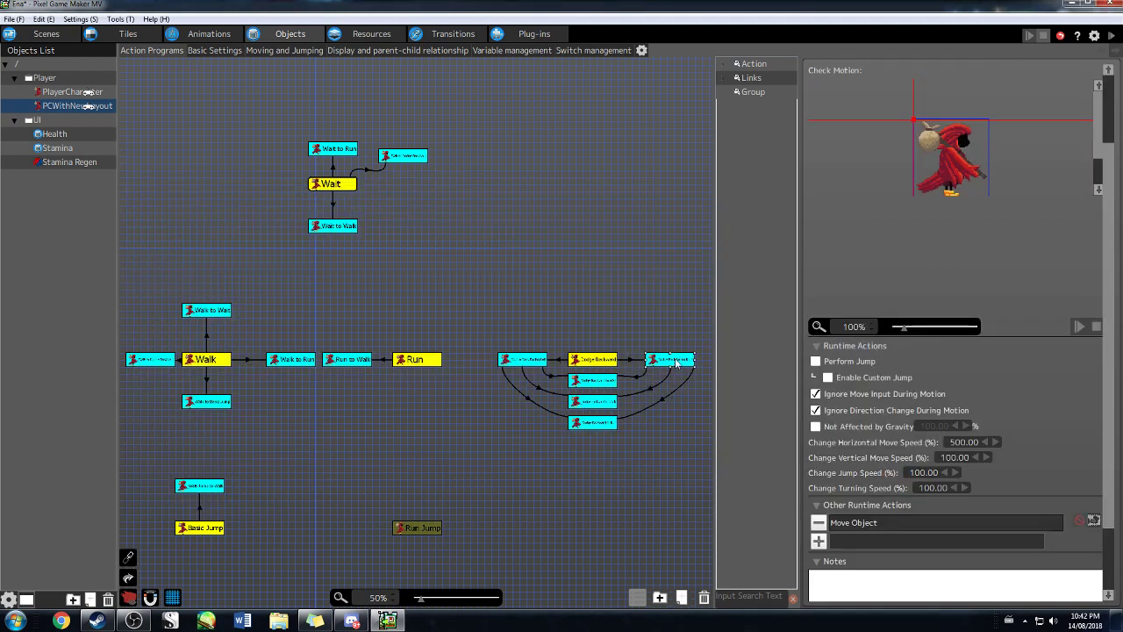
pyautogui.doubleClick(900, 521)
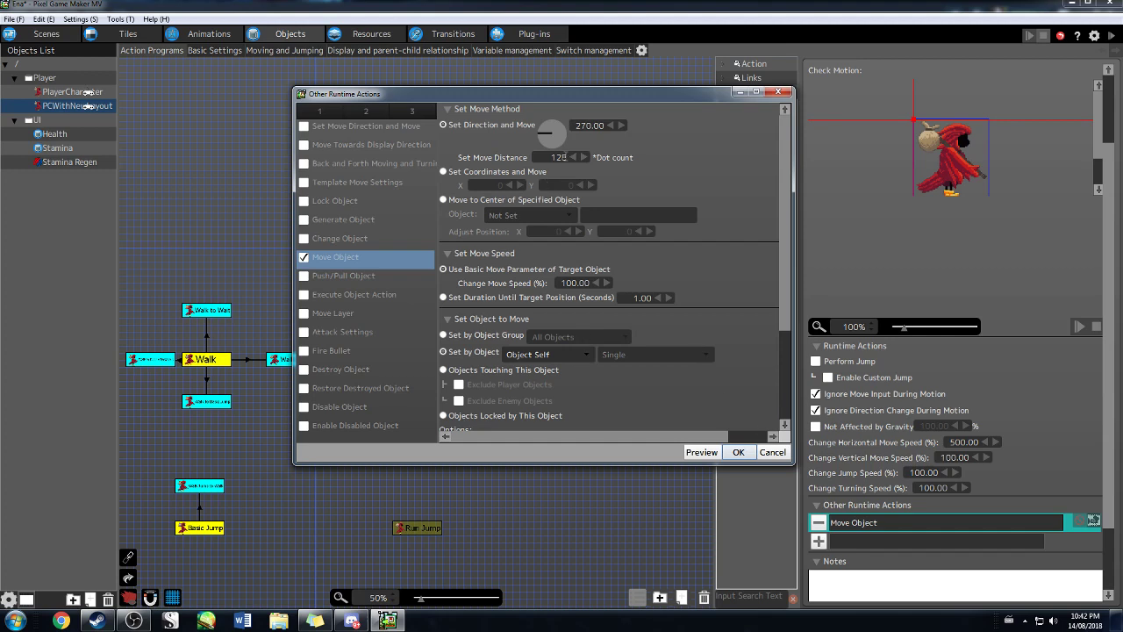
pyautogui.click(748, 452)
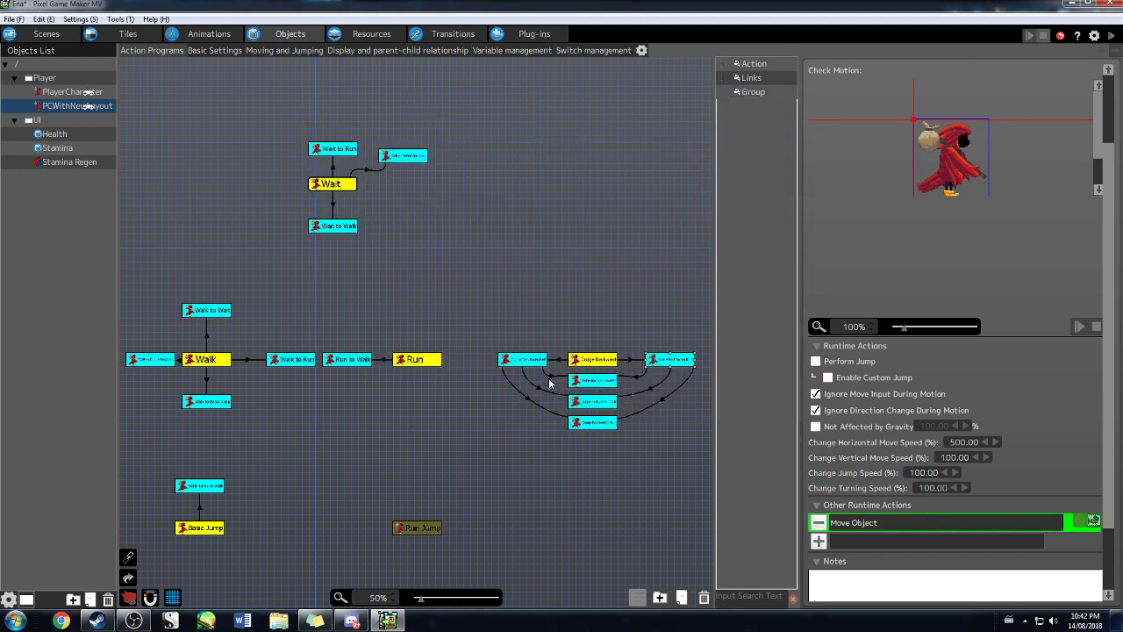
# - Add a new action between Run and Dodge Back Facing Left, shifting Dodge Back Facing Left slightly to make room
pyautogui.scroll(-3, 527, 456)
pyautogui.scroll(1, 526, 452)
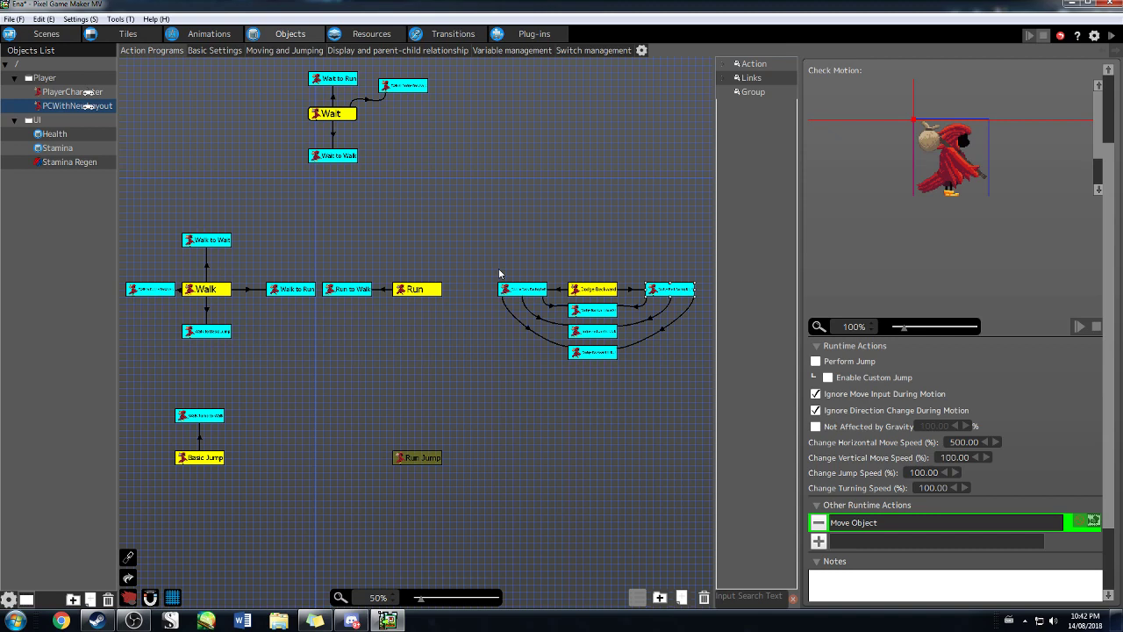
pyautogui.click(458, 289)
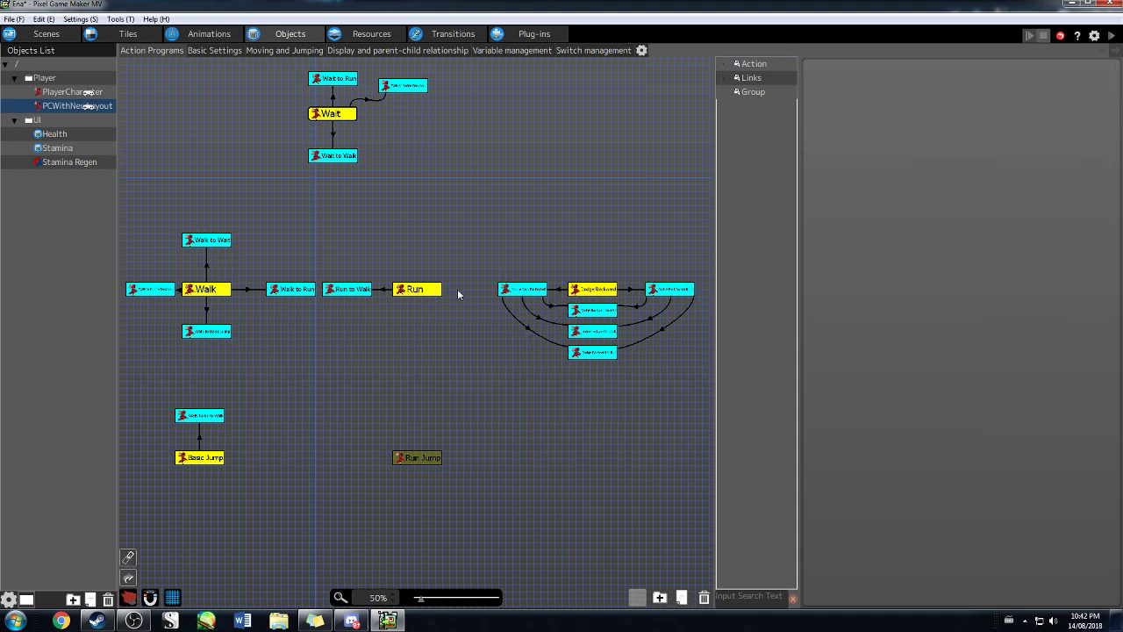
pyautogui.rightClick(457, 289)
pyautogui.click(483, 298)
pyautogui.moveTo(487, 297); pyautogui.dragTo(478, 290)
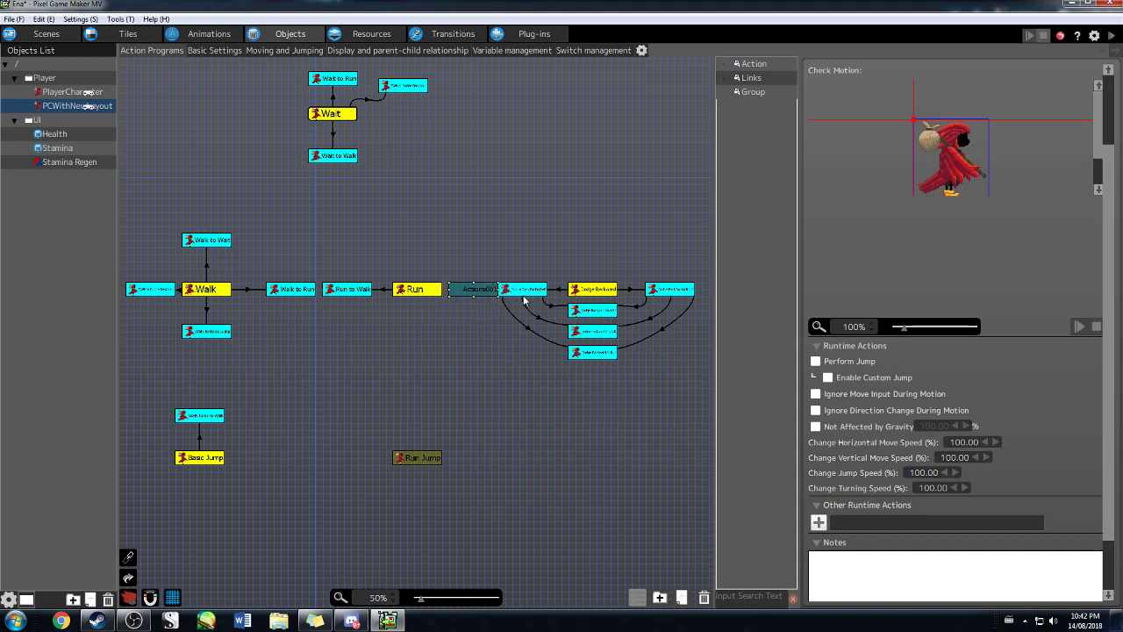
pyautogui.moveTo(527, 290); pyautogui.dragTo(534, 290)
# - Rename the new action beside Run as "Run to Dodge Backward" and assign it the Idle3 motion
pyautogui.click(474, 293)
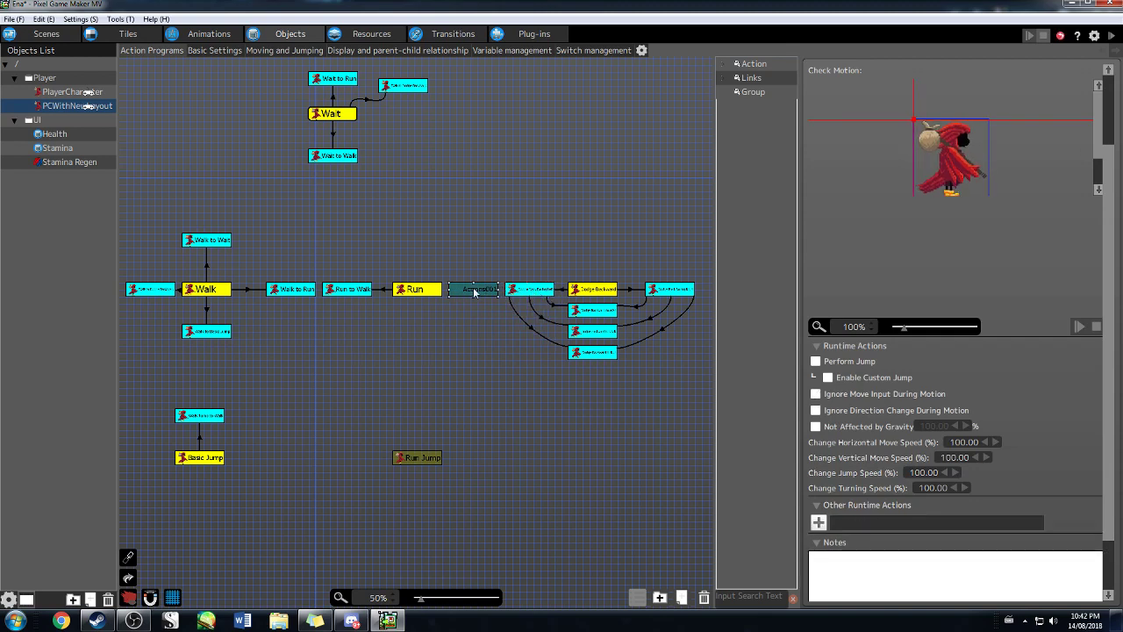
pyautogui.scroll(3, 827, 199)
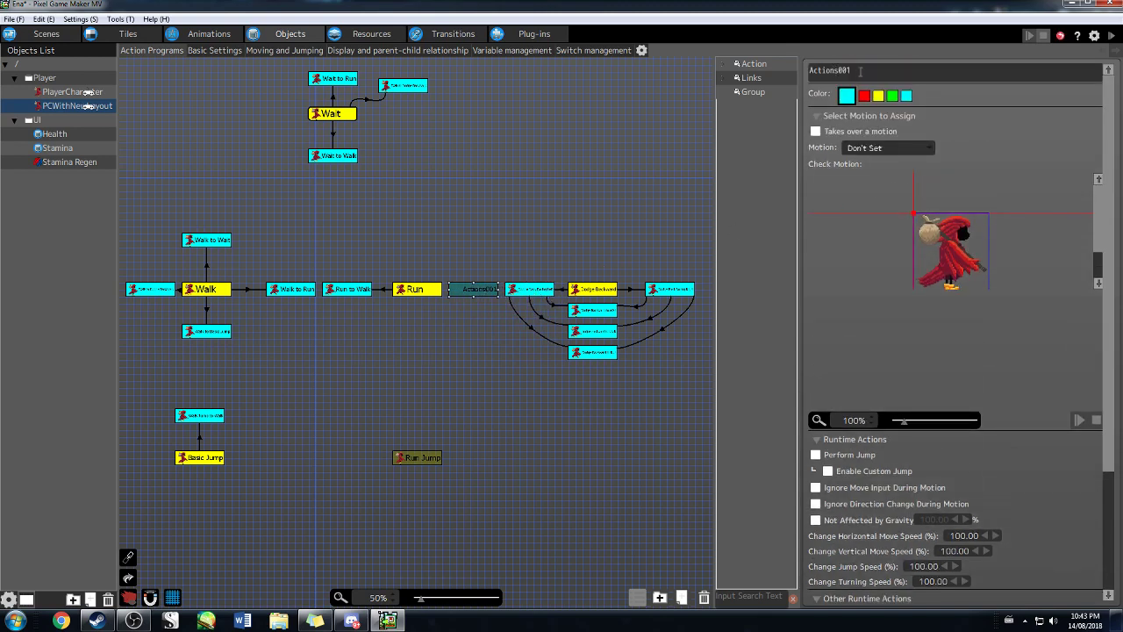
pyautogui.doubleClick(861, 72)
pyautogui.write('RTu')
pyautogui.write('un')
pyautogui.write(' to Doge Z')
pyautogui.write('ackward')
pyautogui.click(893, 148)
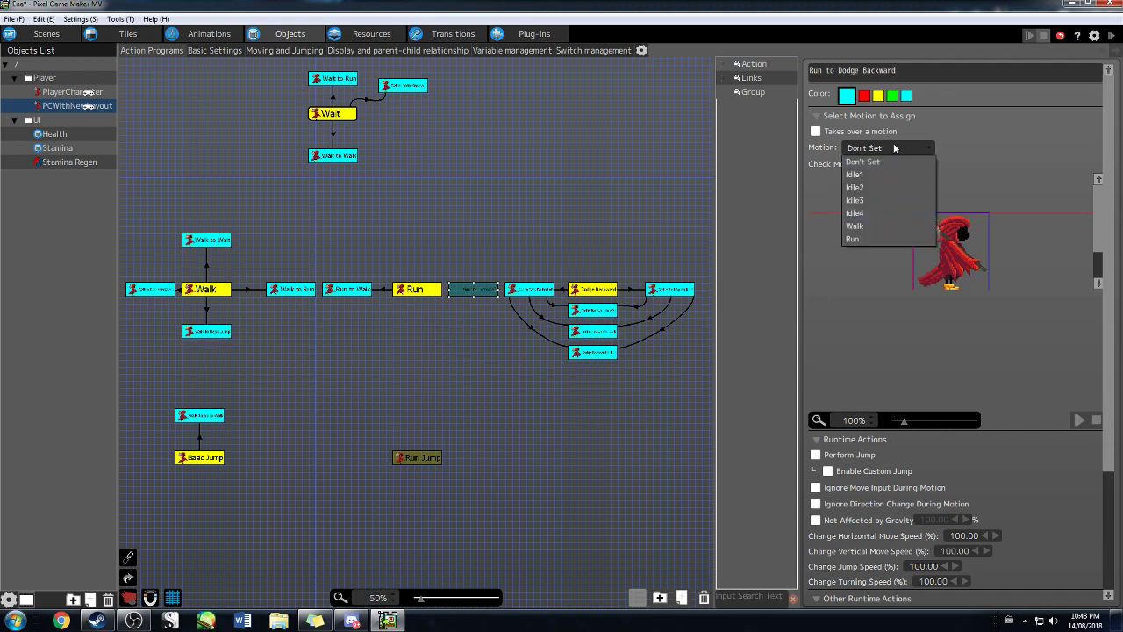
pyautogui.click(868, 203)
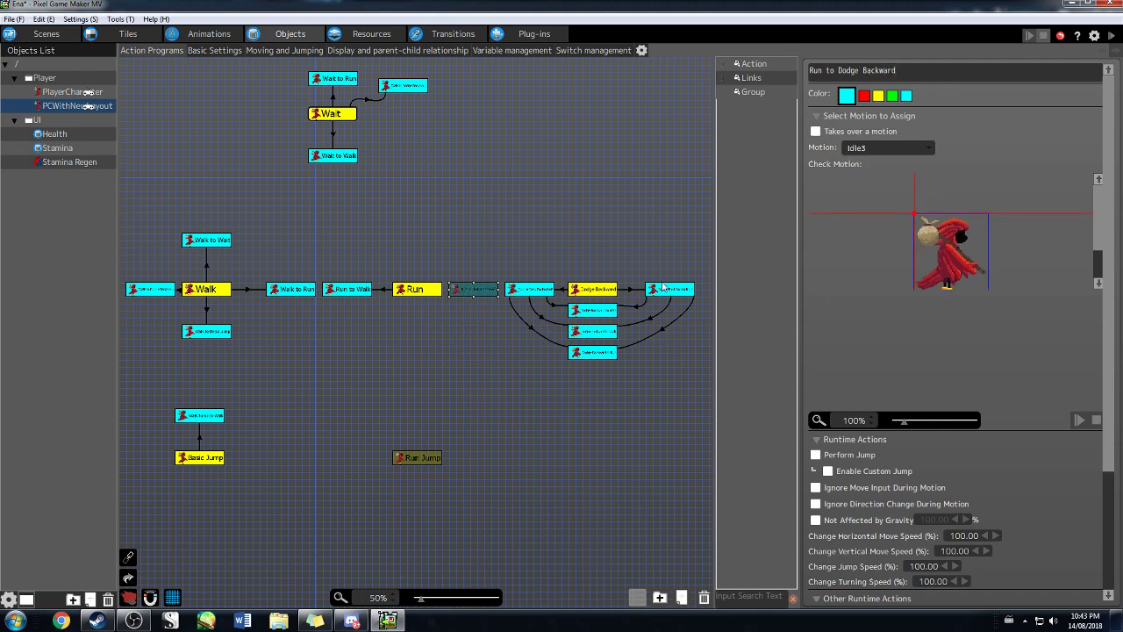
# - Add a link from the Run action to the Run to Dodge Backward action
pyautogui.rightClick(416, 293)
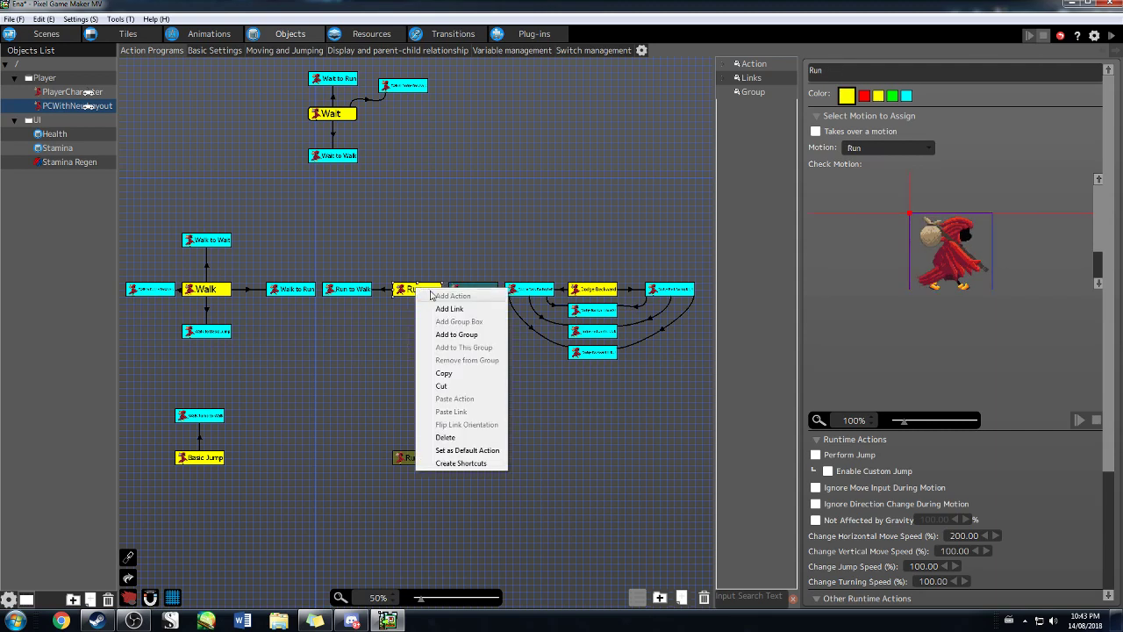
pyautogui.click(451, 307)
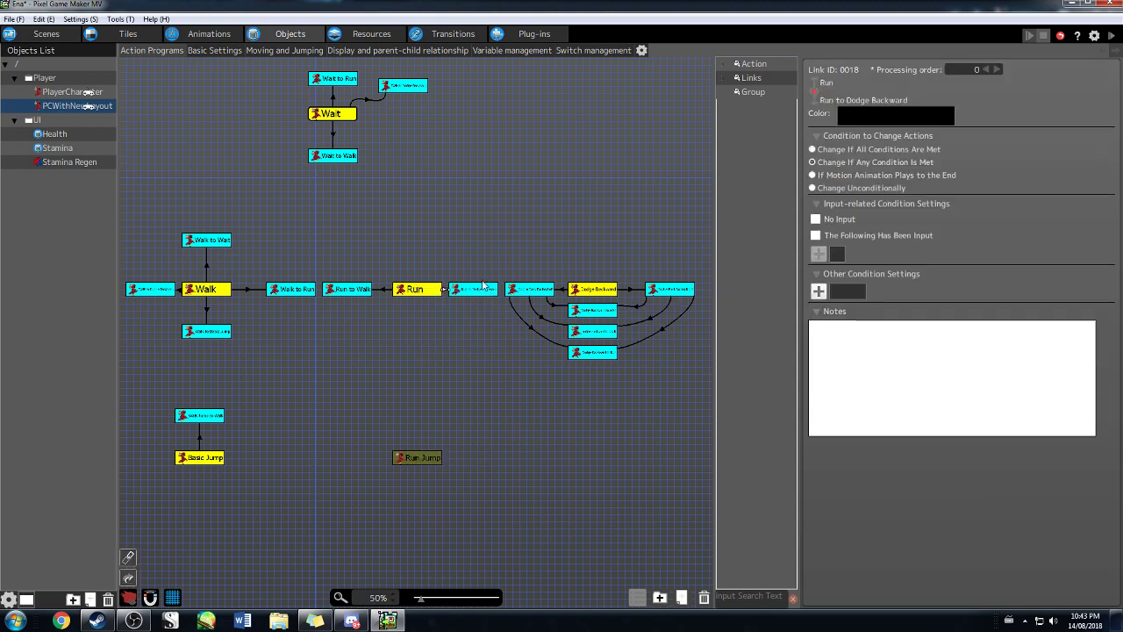
pyautogui.click(819, 291)
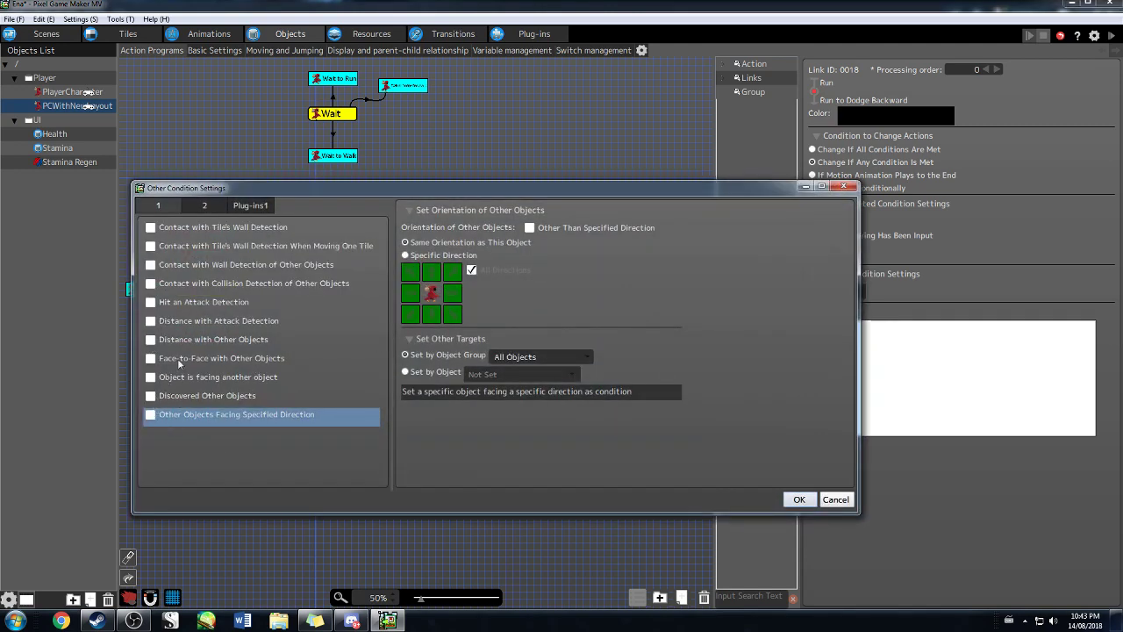
pyautogui.click(204, 206)
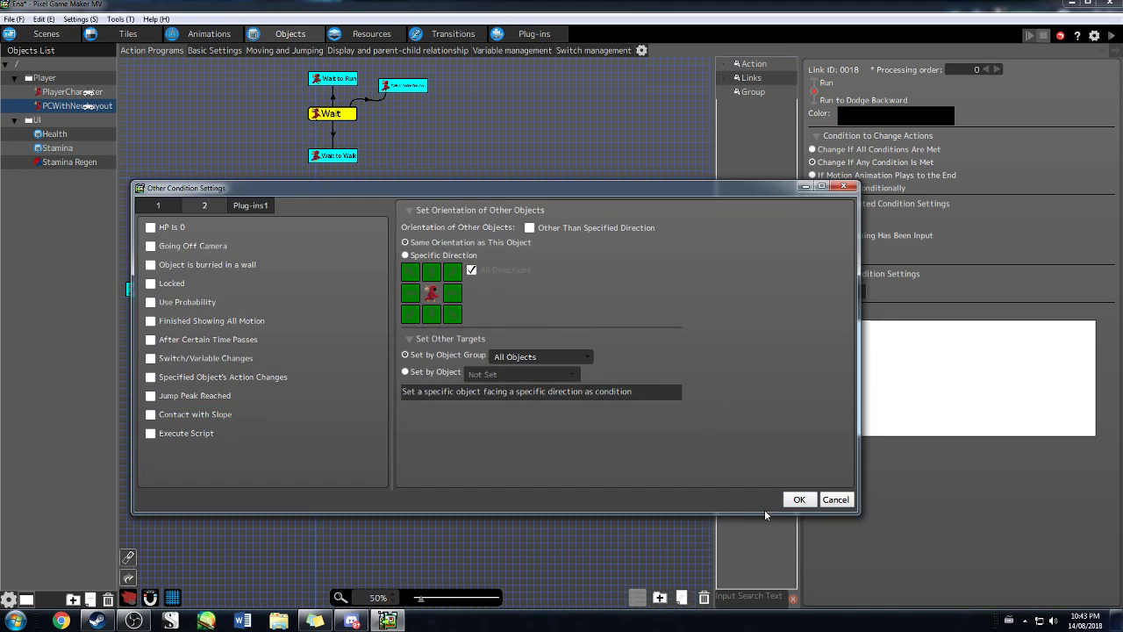
pyautogui.click(830, 499)
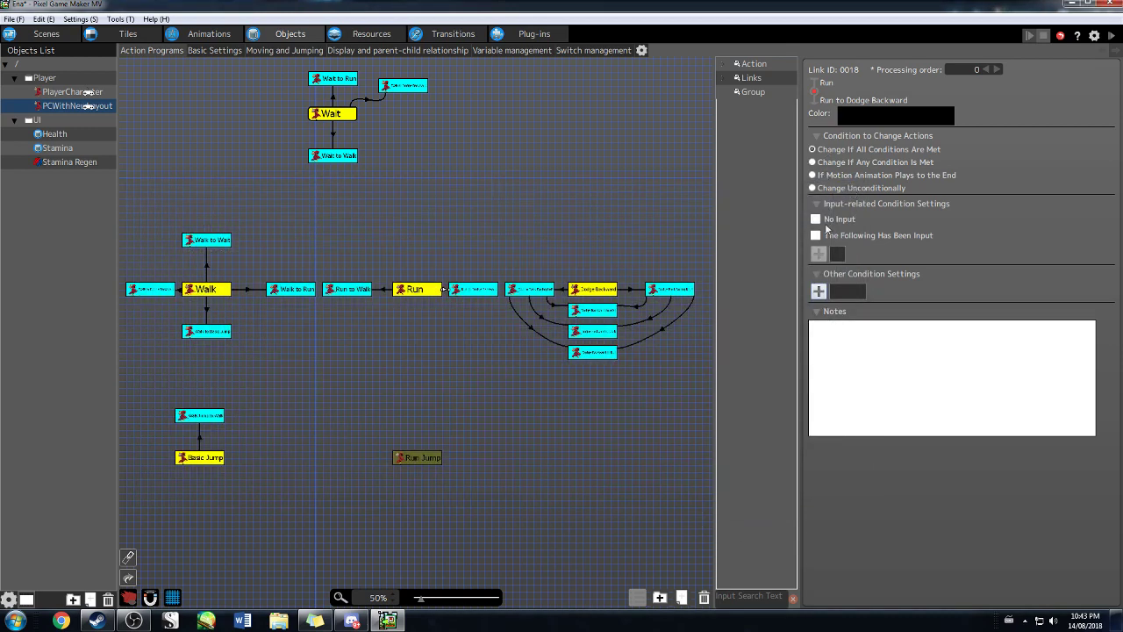
# - Make the Run to Dodge Backward link change when all conditions are met, with X Pressed as its input condition
pyautogui.click(816, 235)
pyautogui.click(819, 254)
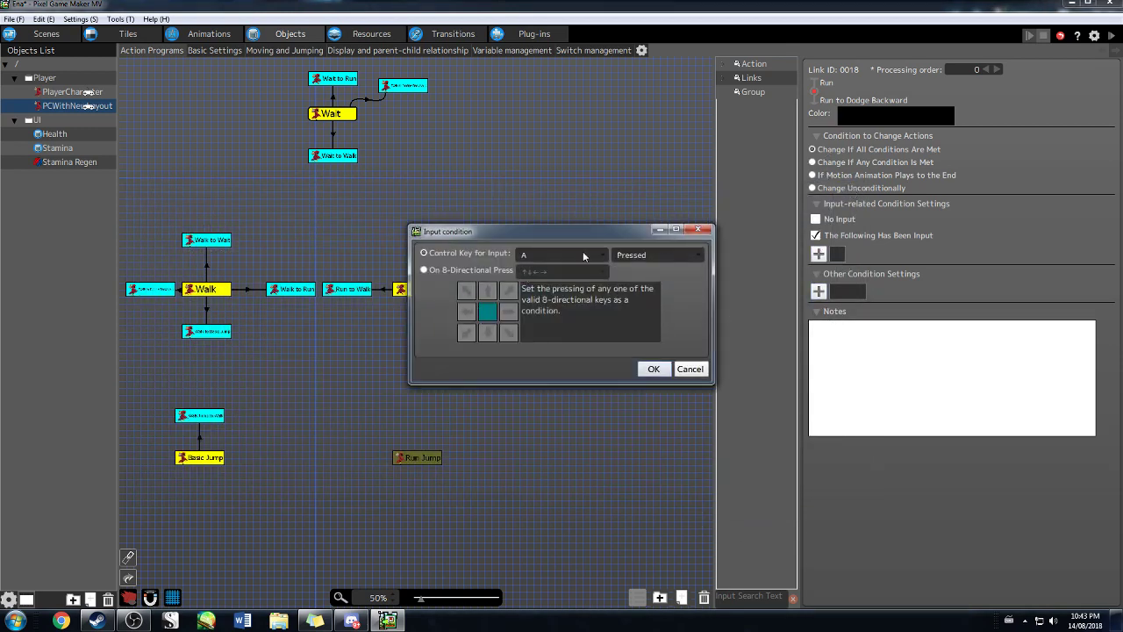
pyautogui.click(582, 254)
pyautogui.click(557, 296)
pyautogui.click(654, 369)
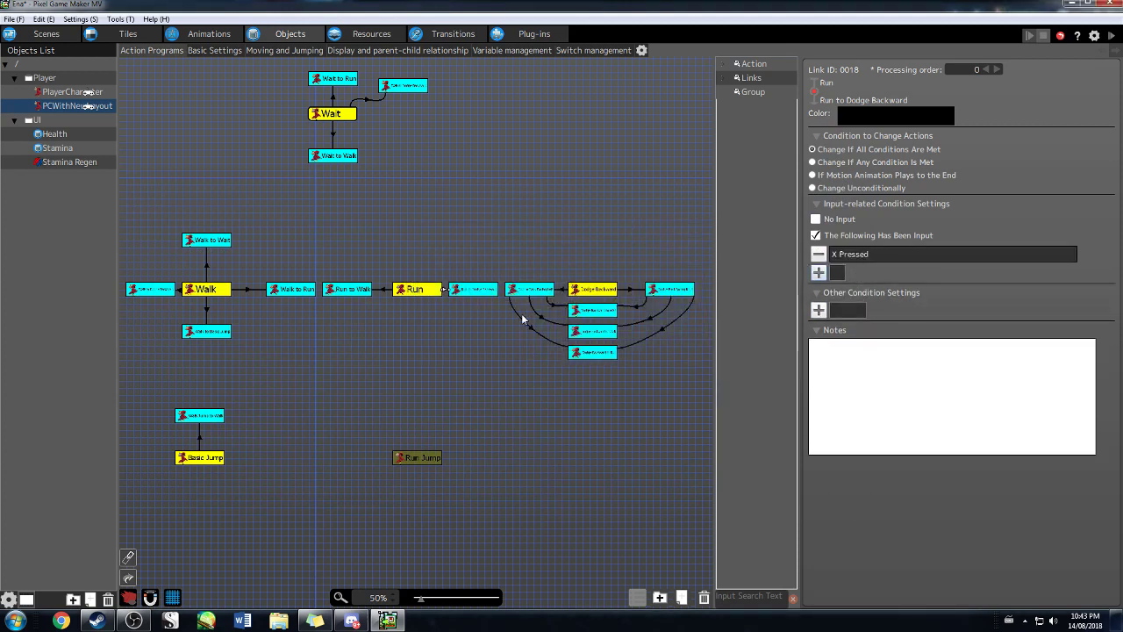
# - Add an Execute Object Action to Run to Dodge Backward that runs Dodge Backward on Object Self
pyautogui.click(458, 292)
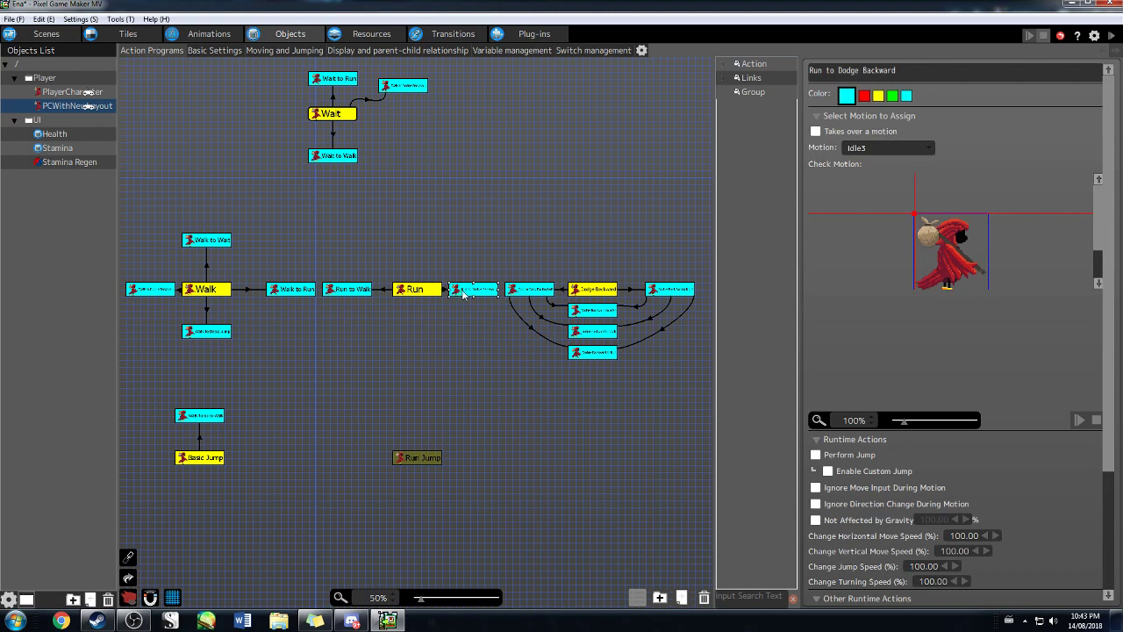
pyautogui.scroll(-5, 834, 281)
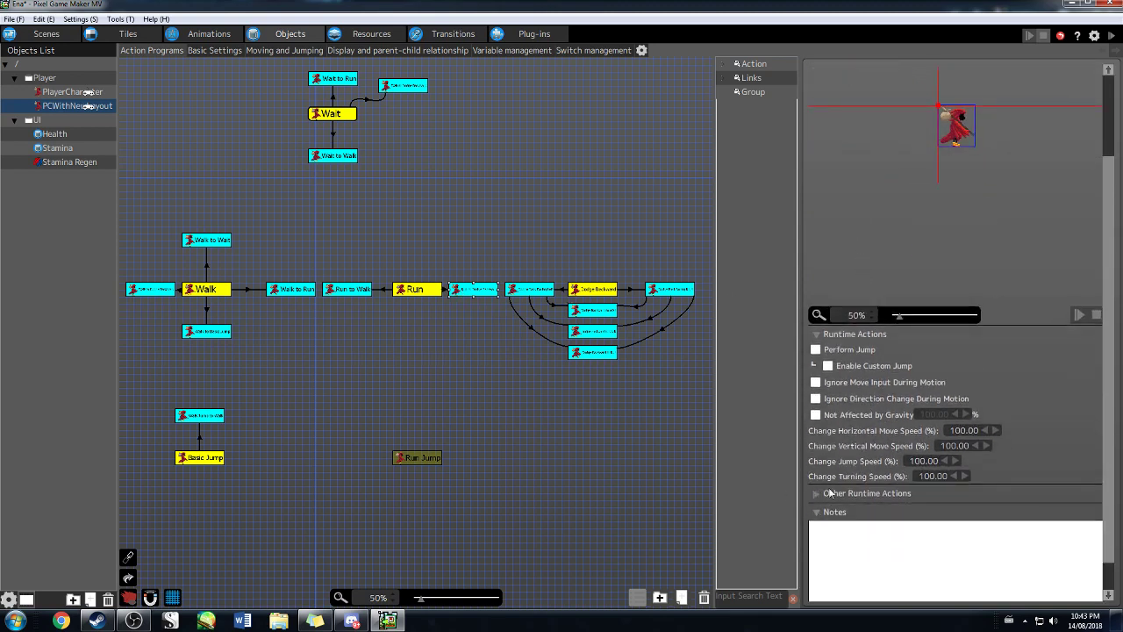
pyautogui.click(818, 510)
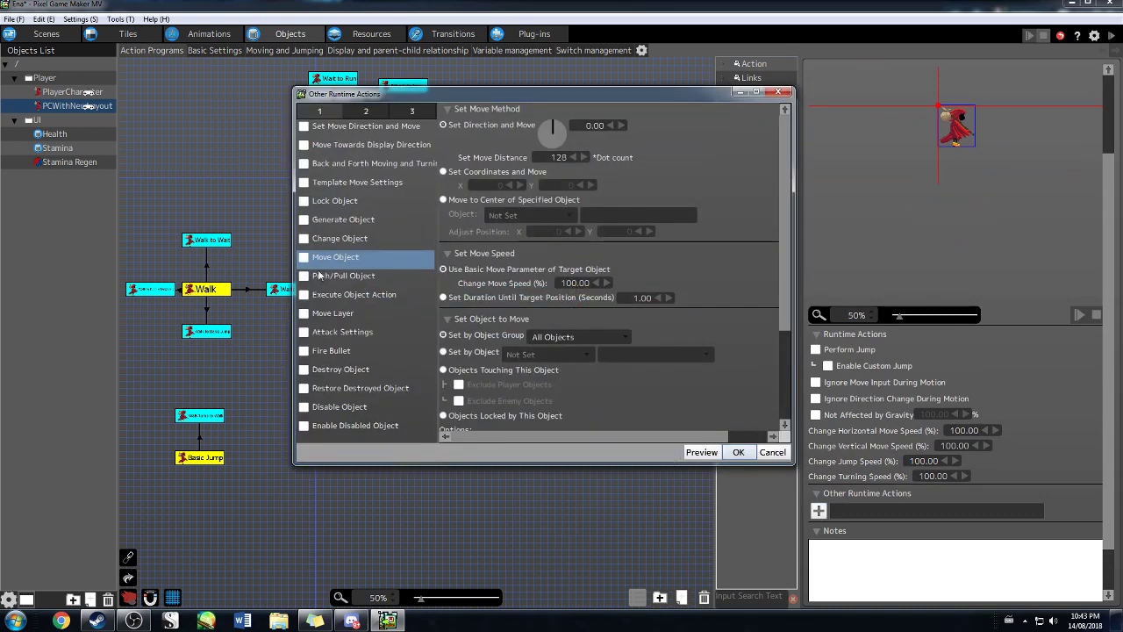
pyautogui.click(305, 295)
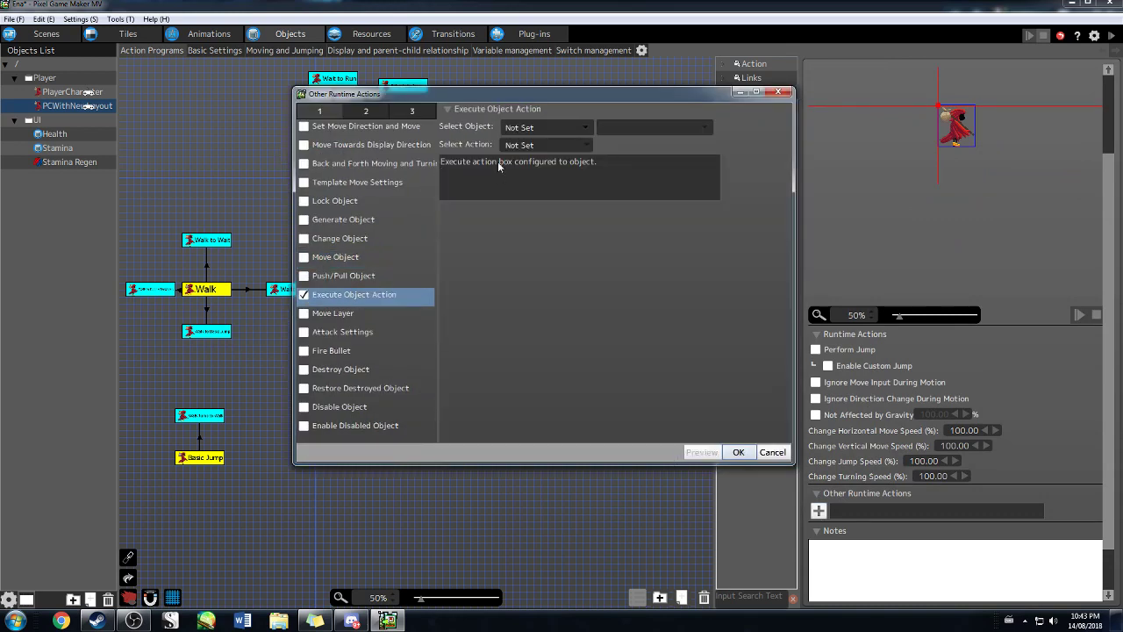
pyautogui.click(537, 127)
pyautogui.click(527, 155)
pyautogui.click(527, 145)
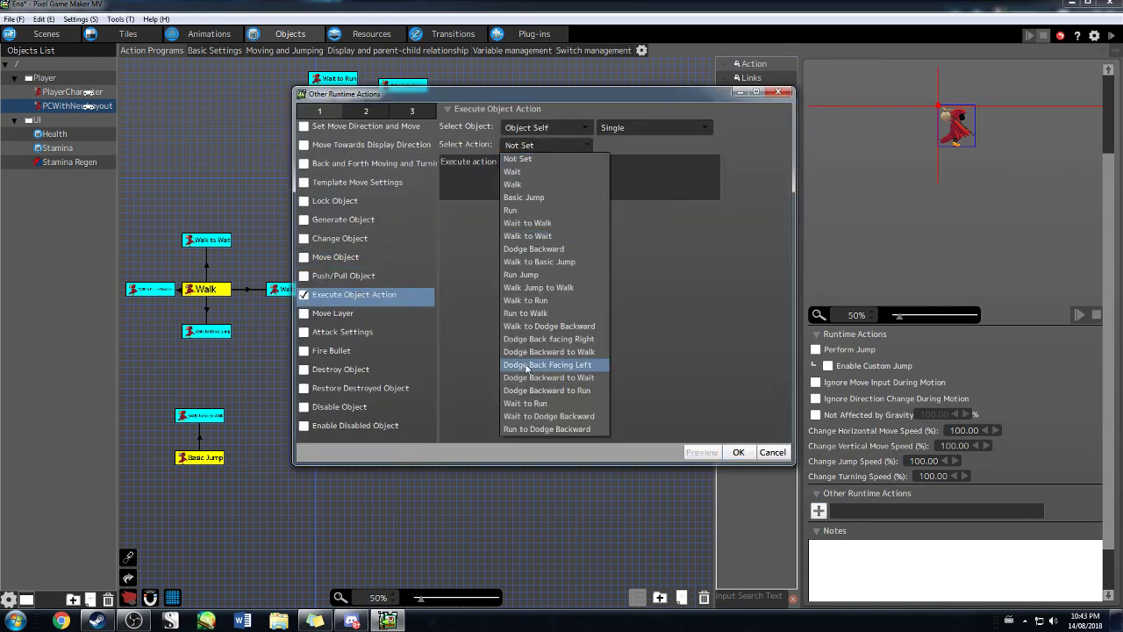
pyautogui.click(534, 249)
pyautogui.click(738, 452)
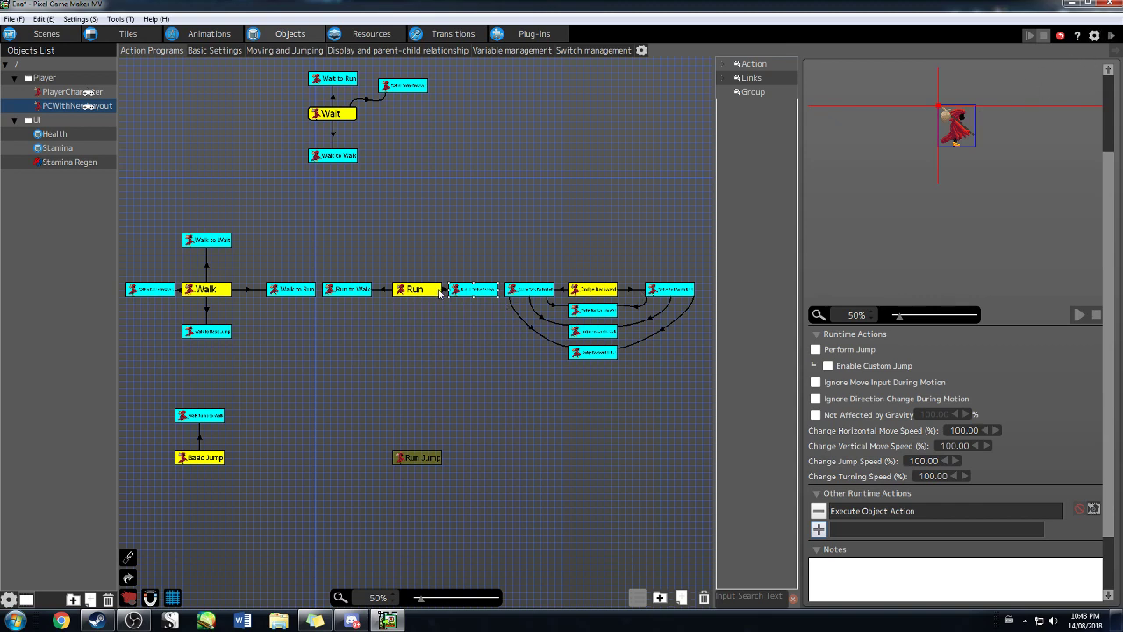
# - Playtest the game by moving the character to the right and trying the backward dodge, and close the test window
pyautogui.click(1112, 37)
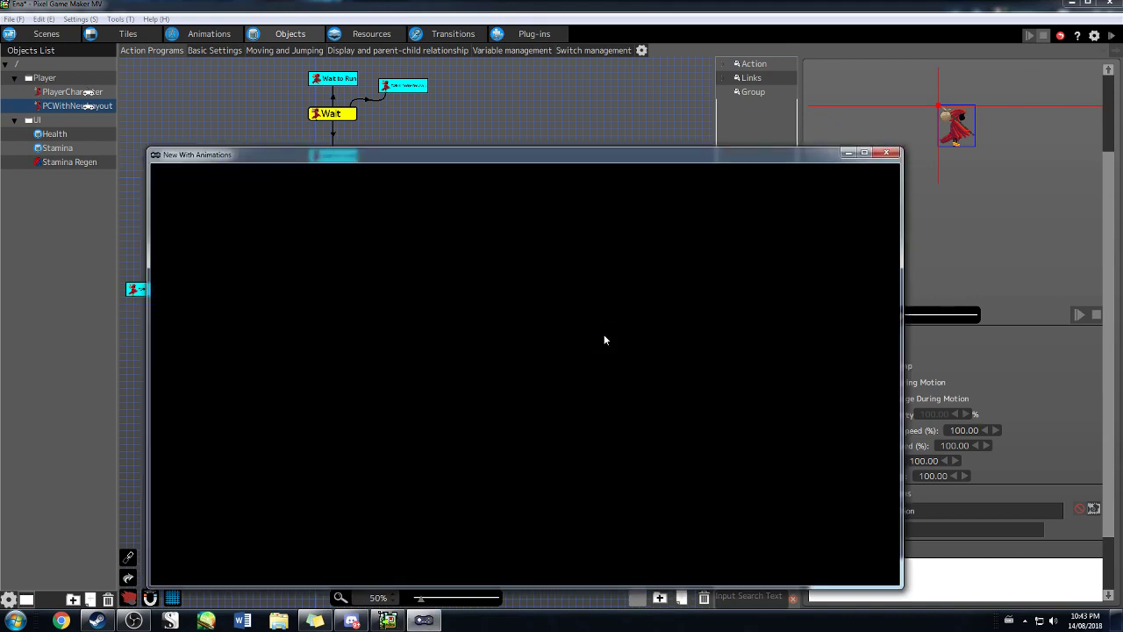
pyautogui.press('Right')
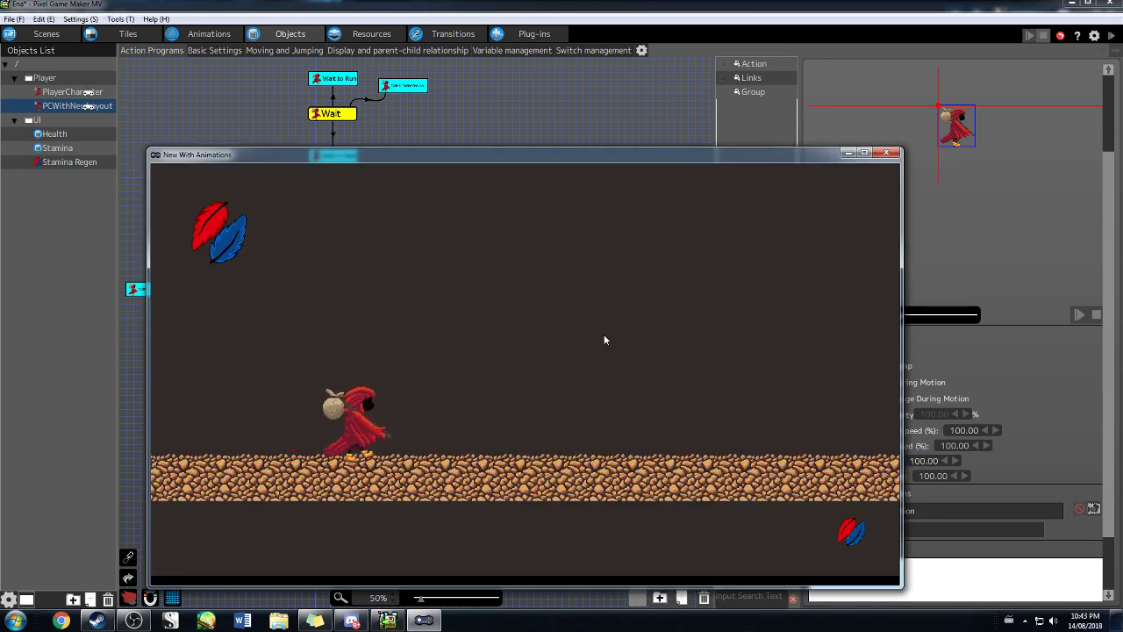
pyautogui.press('Right')
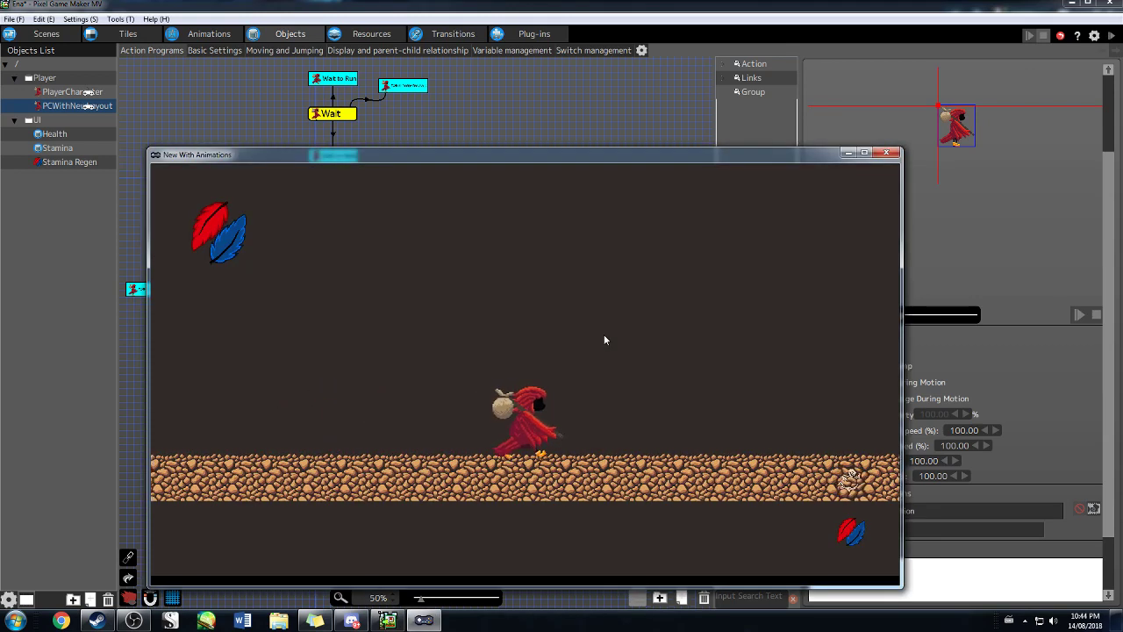
pyautogui.press('Right')
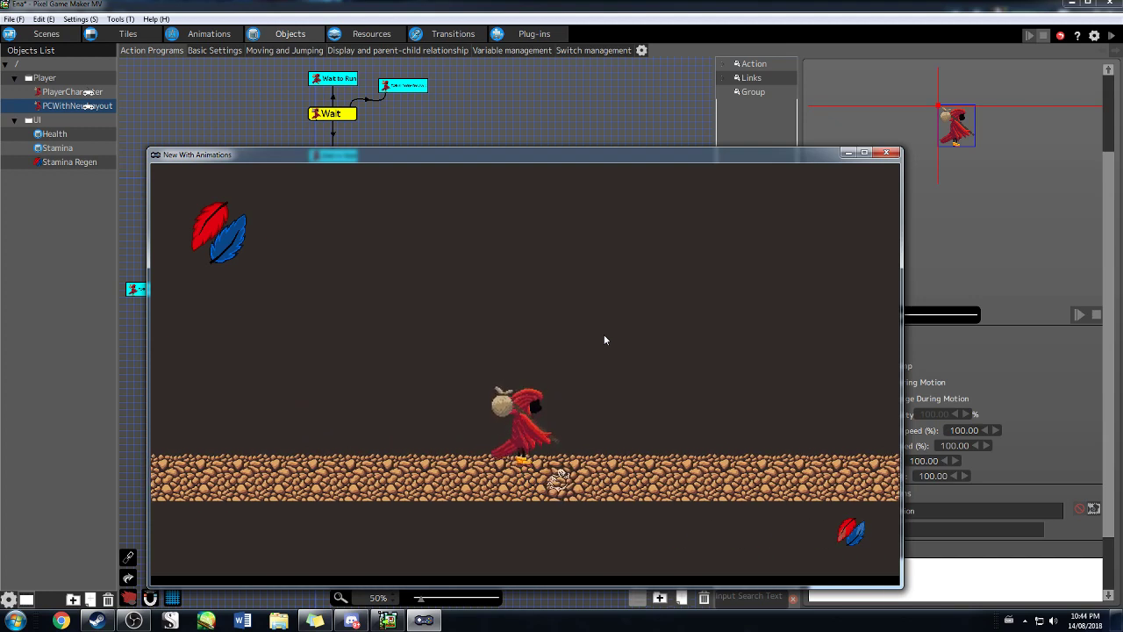
pyautogui.press('Right')
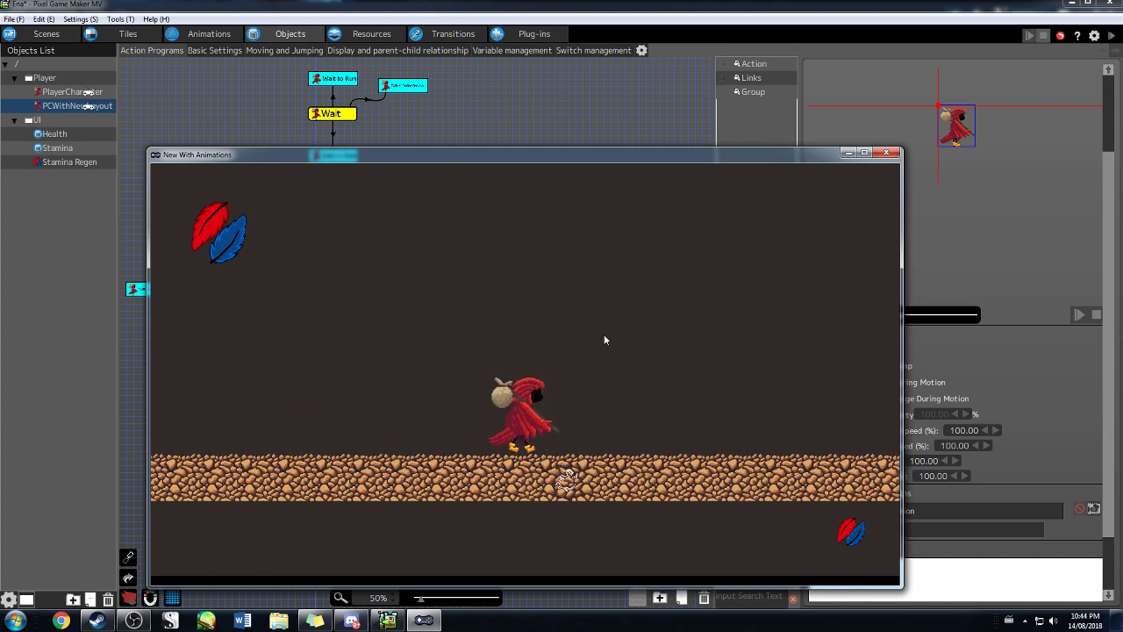
pyautogui.press('Right')
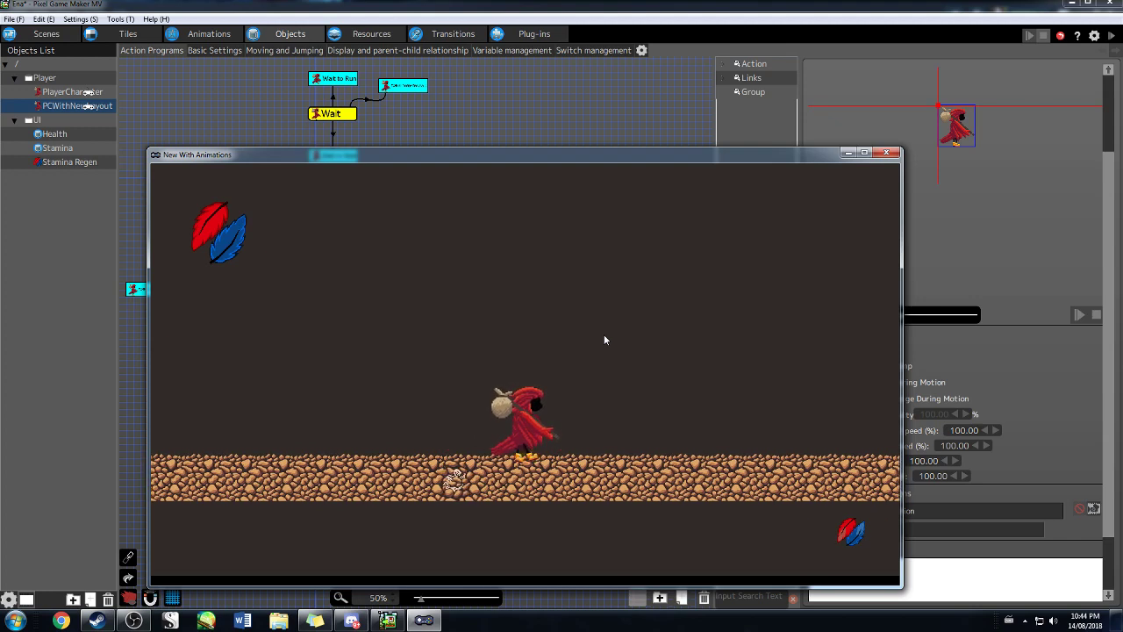
pyautogui.press('Right')
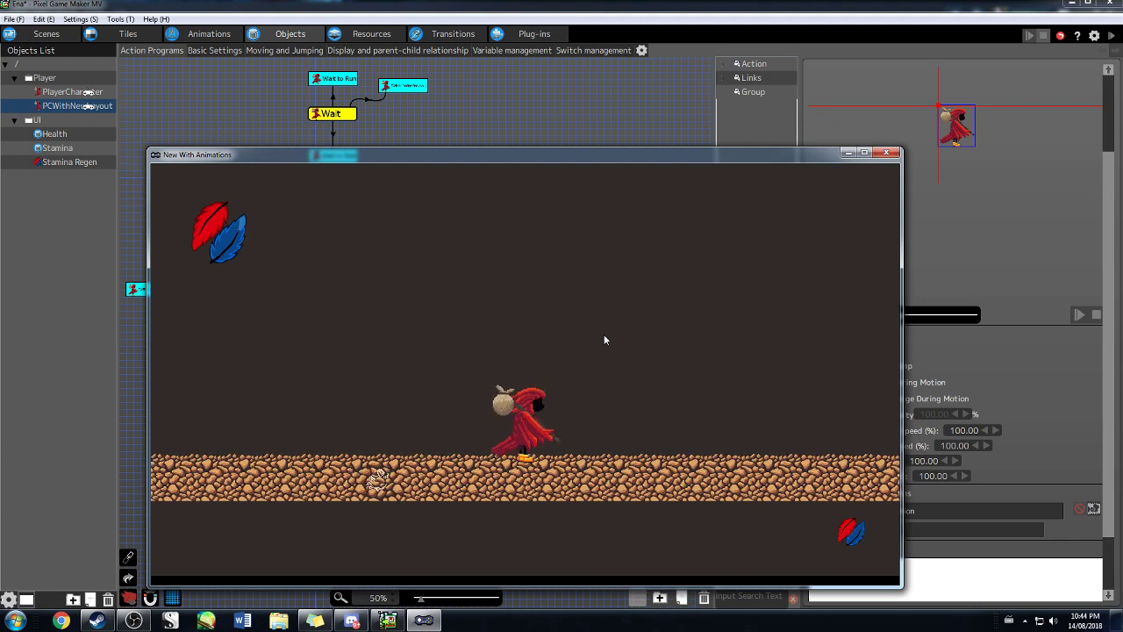
pyautogui.press('Right')
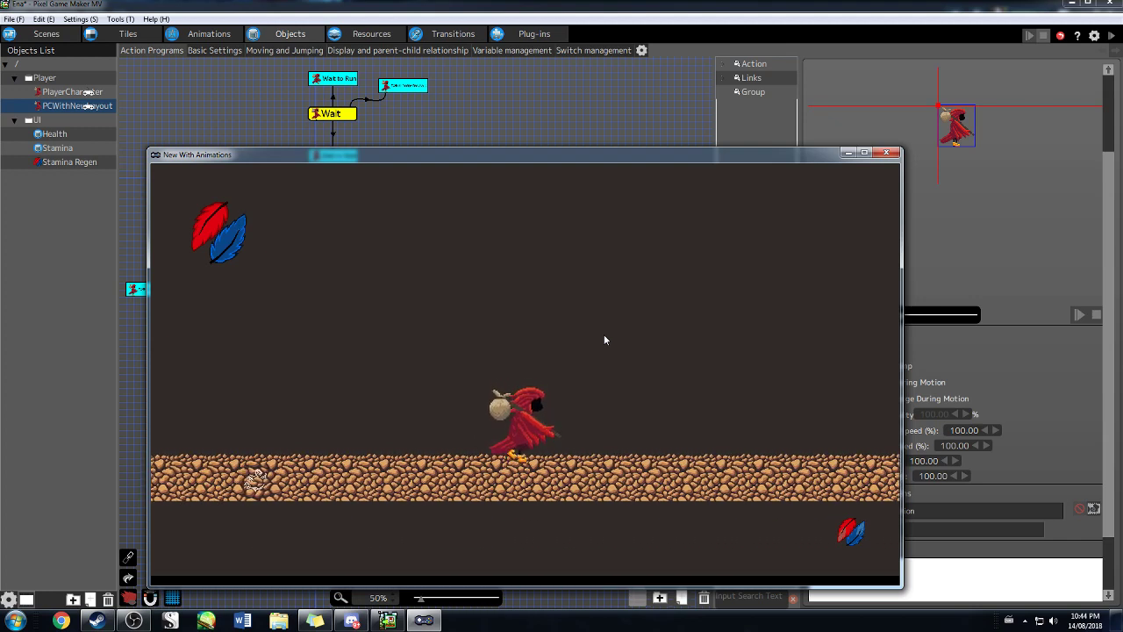
pyautogui.press('Right')
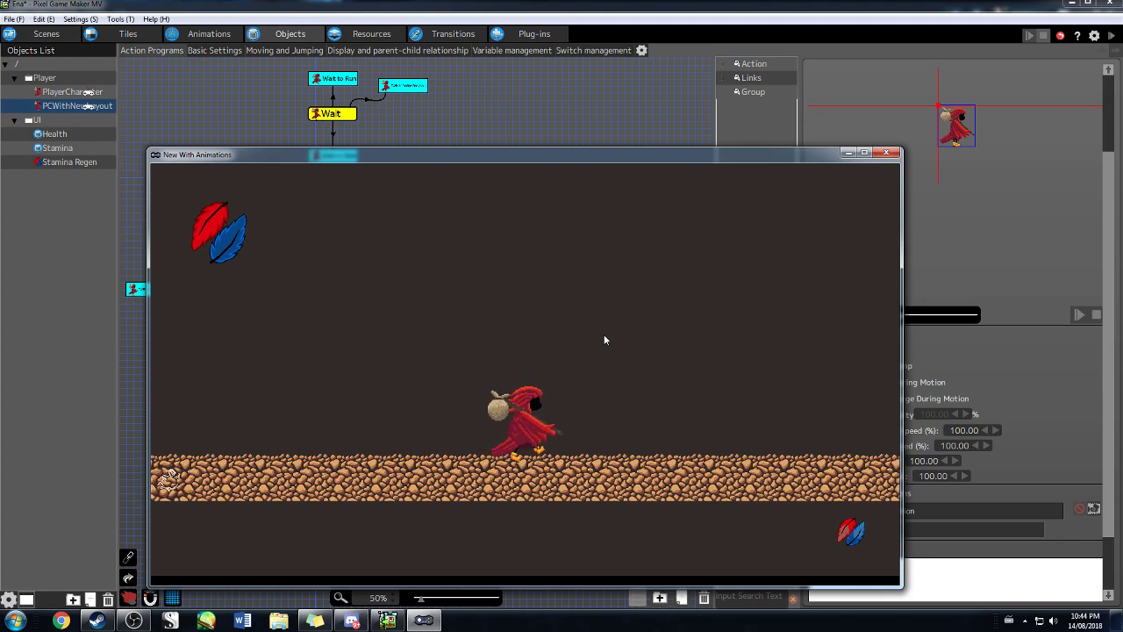
pyautogui.press('Right')
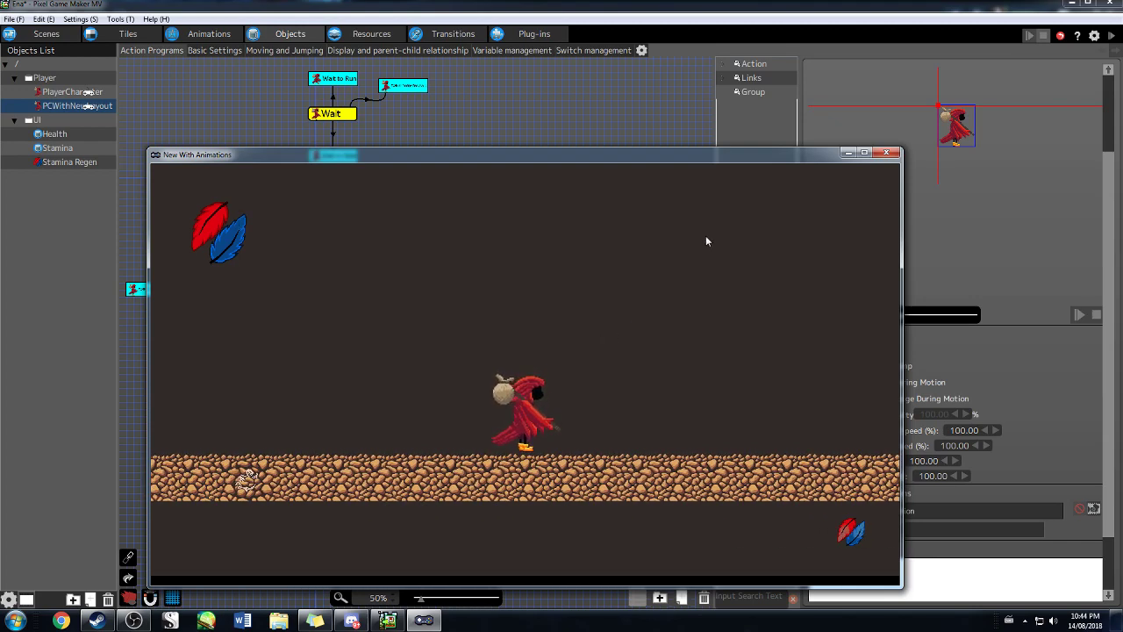
pyautogui.click(886, 153)
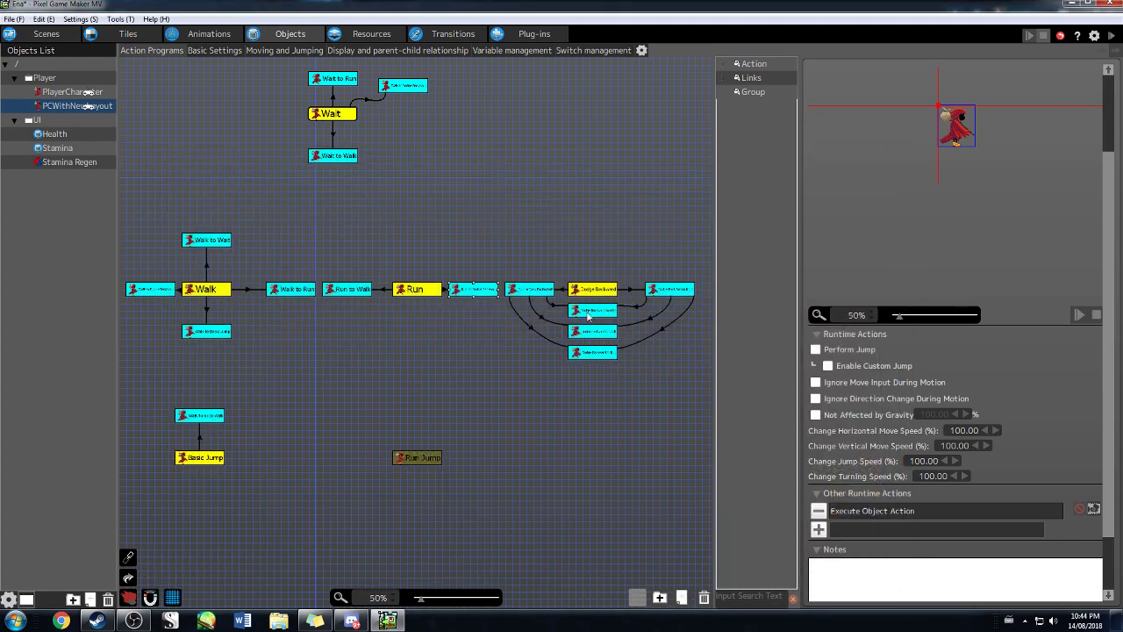
# - Check the settings of Dodge Back facing Right, Dodge Backward to Walk and Wait to Dodge Backward, including the latter's incoming link
pyautogui.click(669, 291)
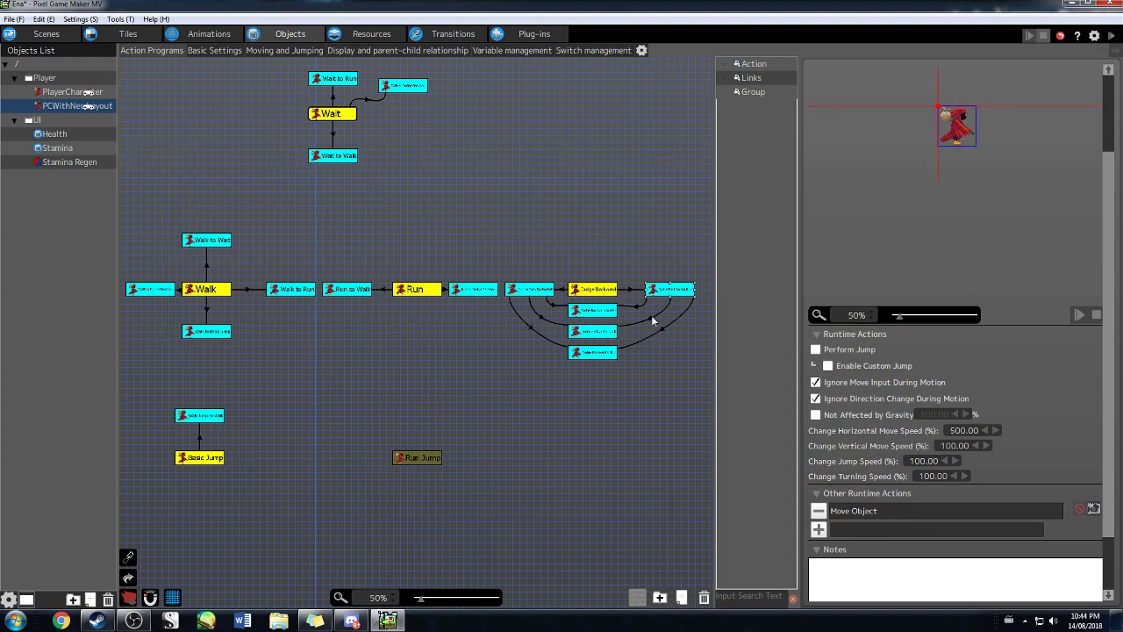
pyautogui.click(653, 321)
pyautogui.click(585, 334)
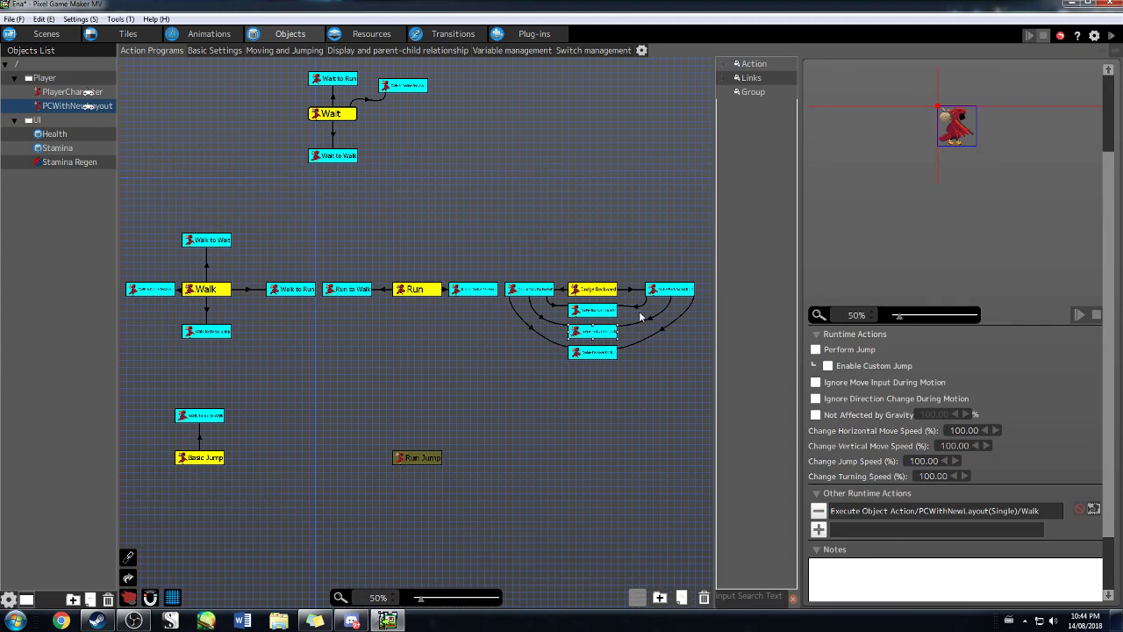
pyautogui.scroll(1, 344, 233)
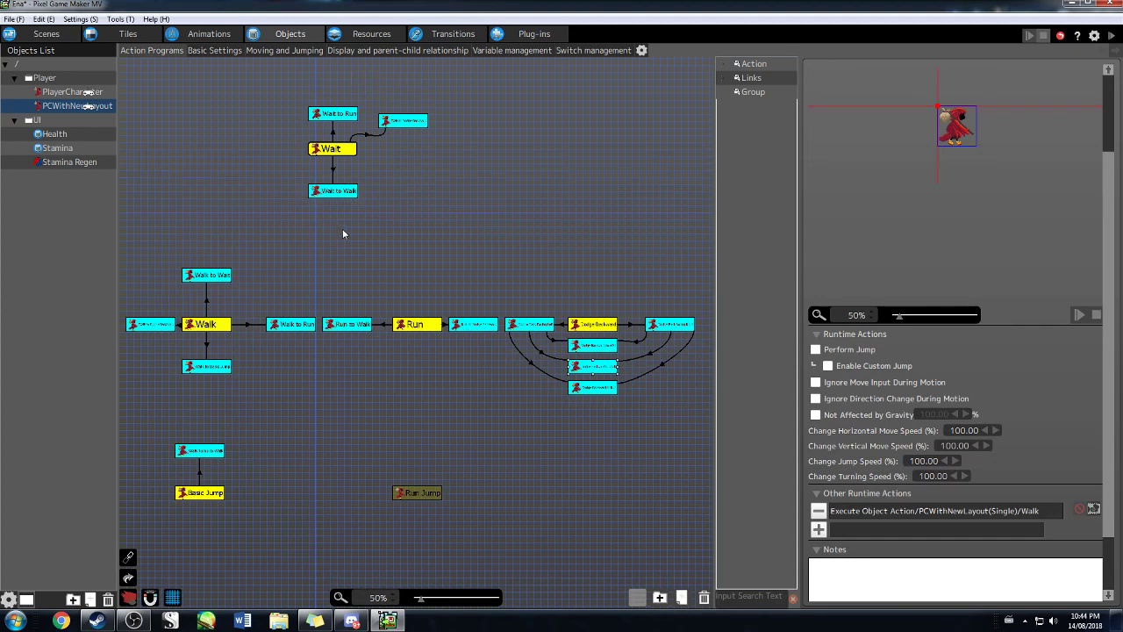
pyautogui.click(402, 124)
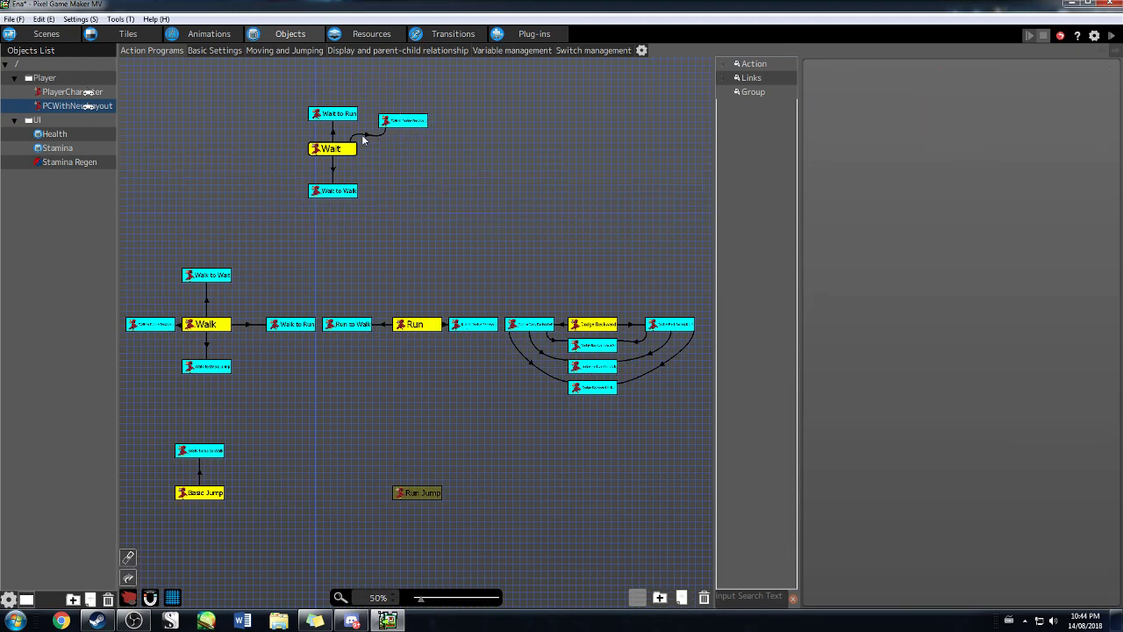
pyautogui.click(366, 135)
pyautogui.click(819, 291)
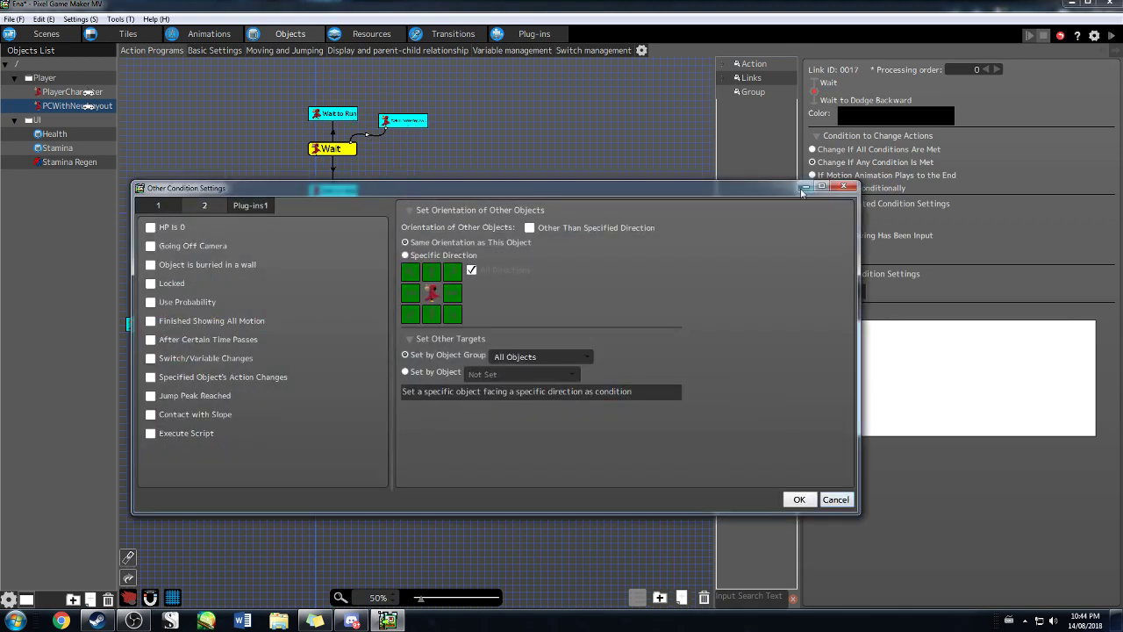
pyautogui.click(844, 186)
pyautogui.scroll(1, 409, 153)
pyautogui.scroll(-1, 408, 157)
pyautogui.click(420, 156)
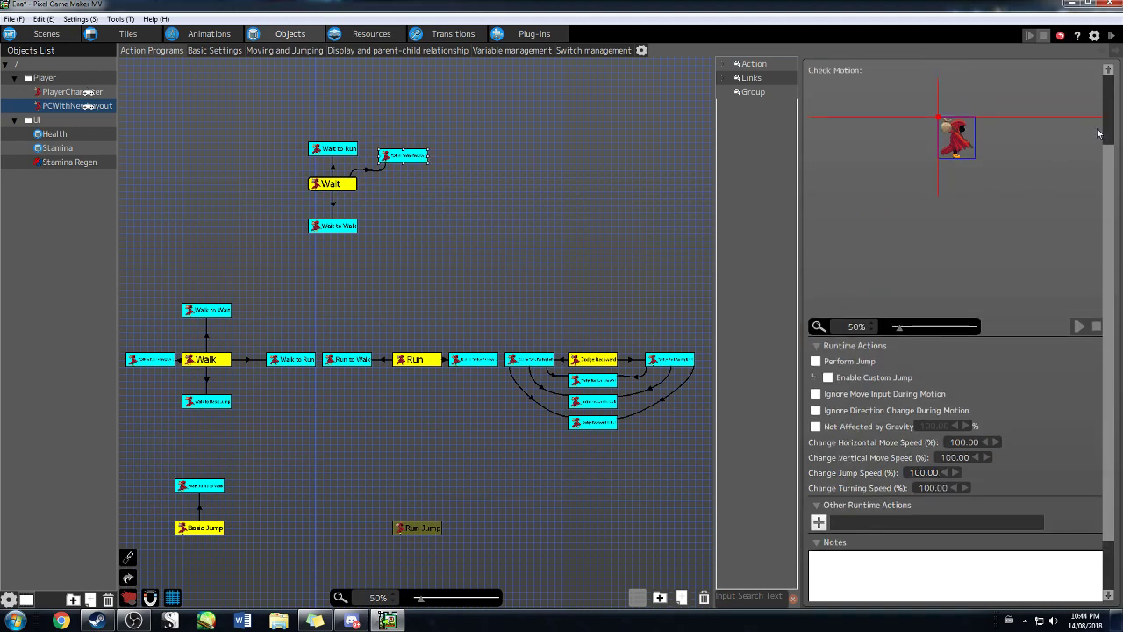
pyautogui.scroll(2, 1105, 129)
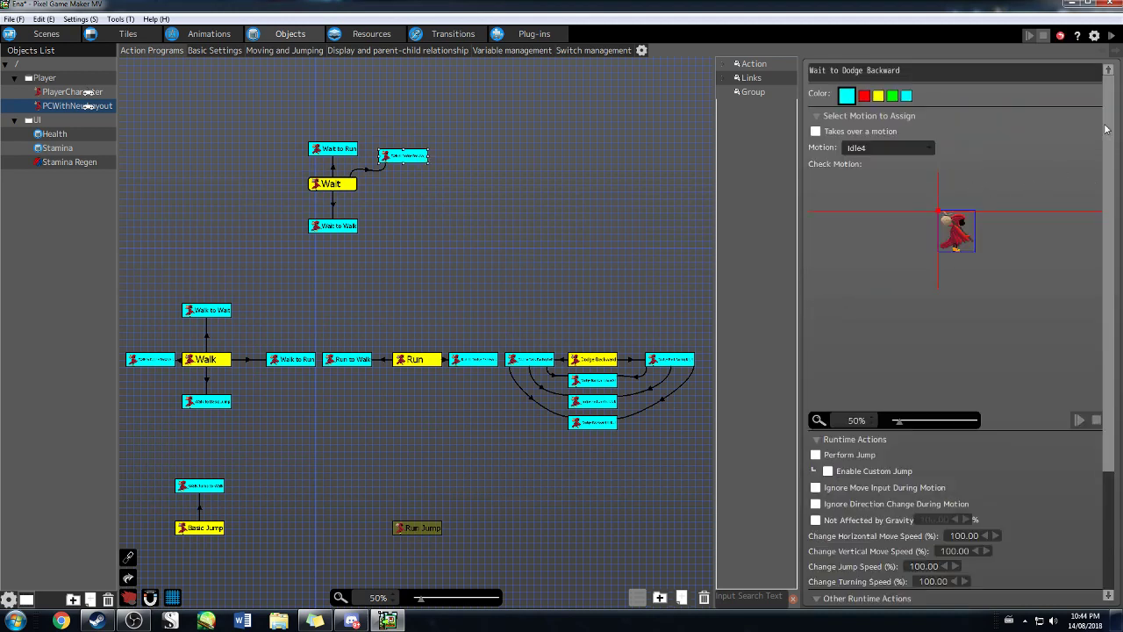
# - Add X Pressed as the input condition on the link from Wait to Wait to Dodge Backward
pyautogui.click(374, 168)
pyautogui.click(818, 291)
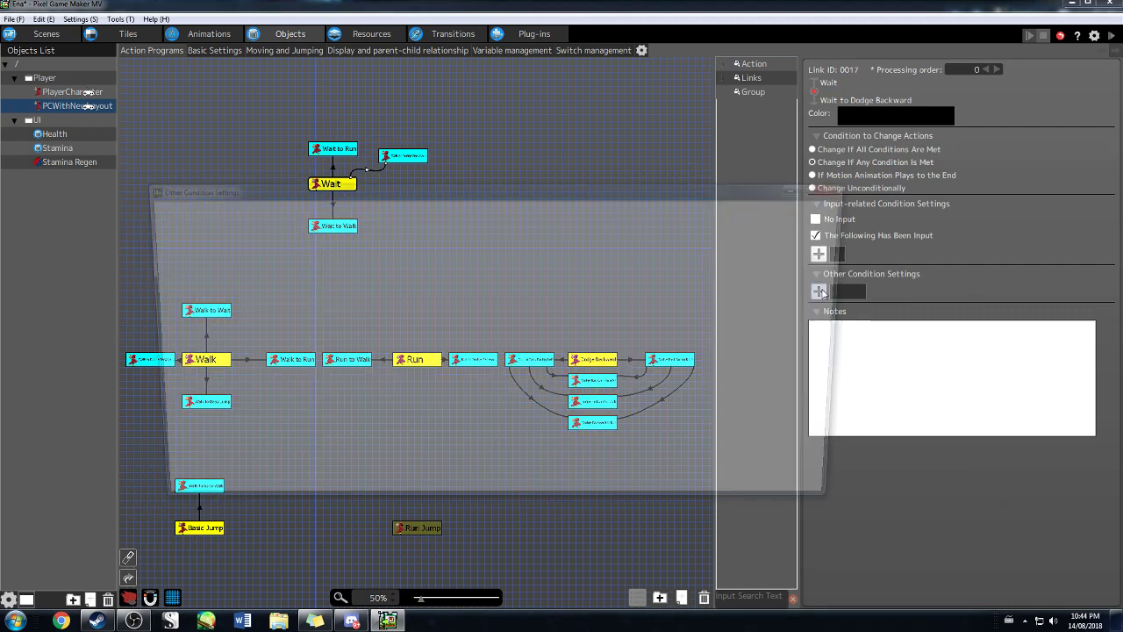
pyautogui.click(845, 189)
pyautogui.click(820, 252)
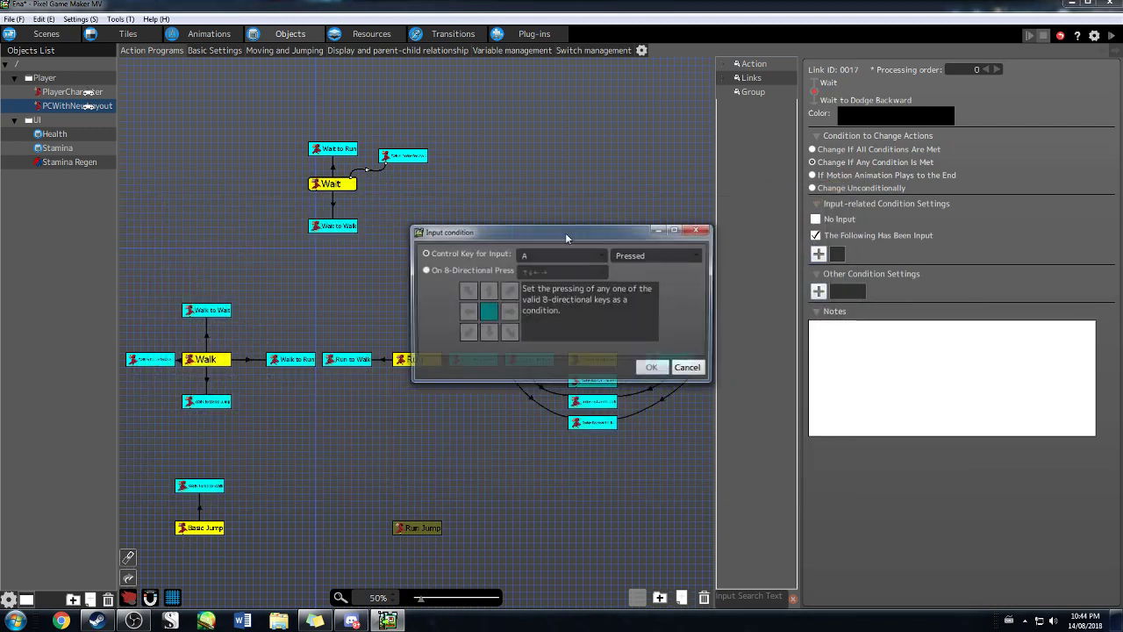
pyautogui.click(543, 255)
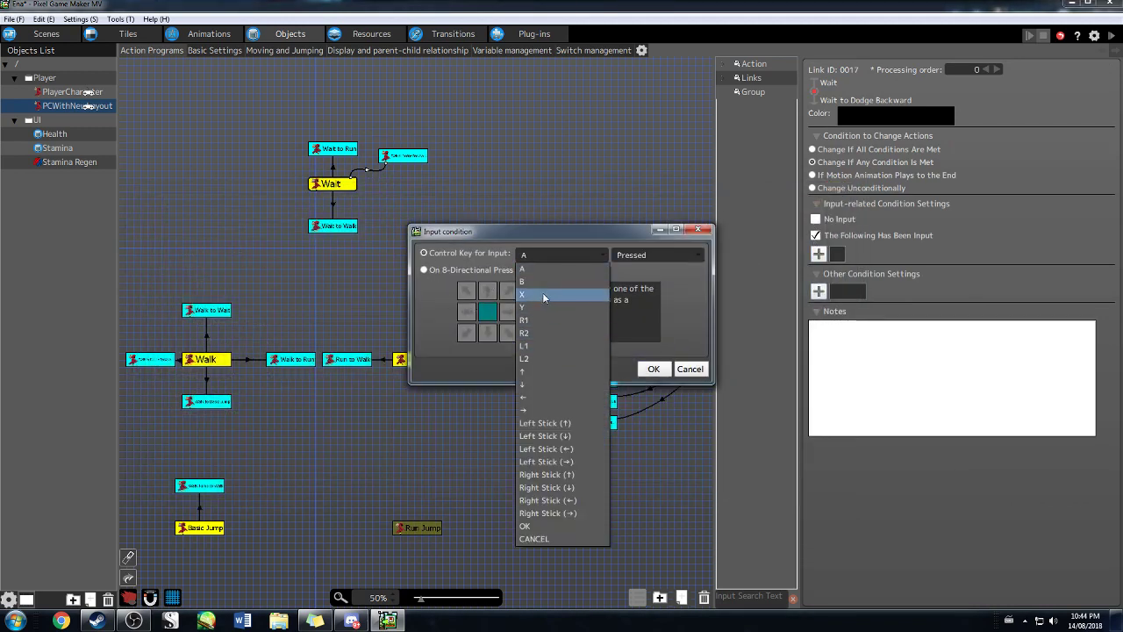
pyautogui.click(544, 295)
pyautogui.click(653, 369)
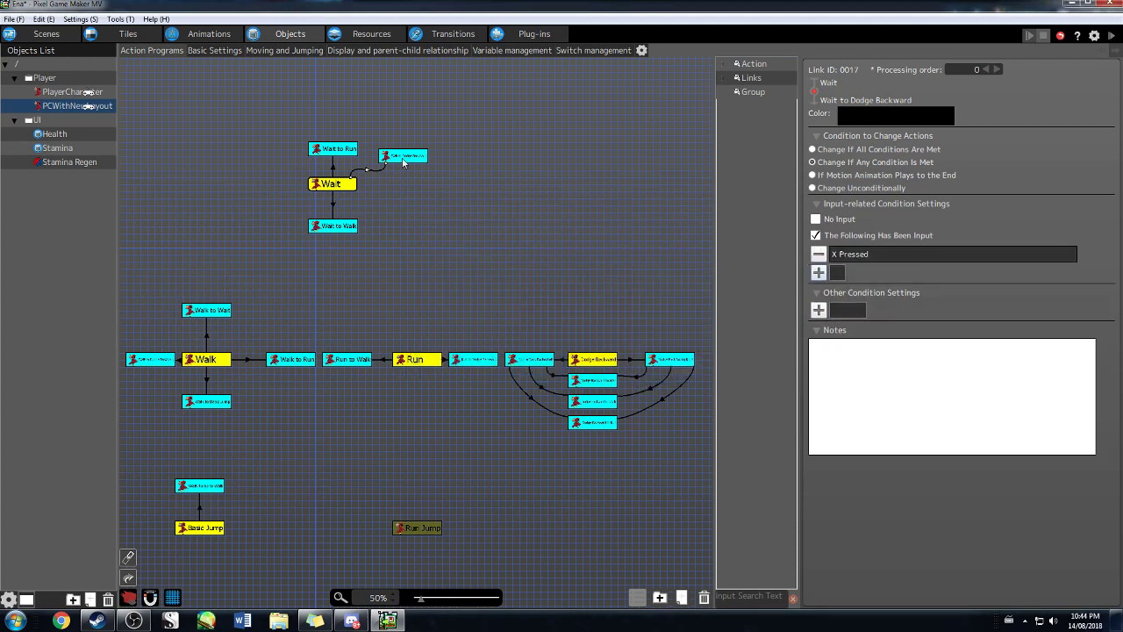
# - Add an Execute Object Action to Wait to Dodge Backward that runs Dodge Backward on Object Self
pyautogui.click(405, 157)
pyautogui.scroll(-2, 869, 439)
pyautogui.scroll(-1, 872, 508)
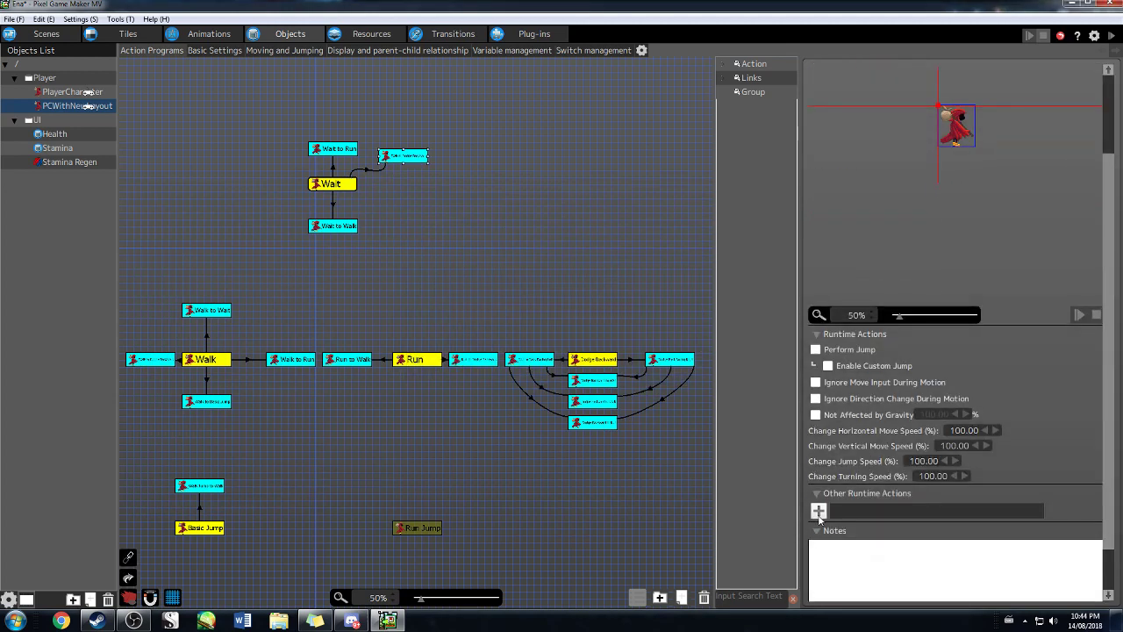
pyautogui.click(819, 510)
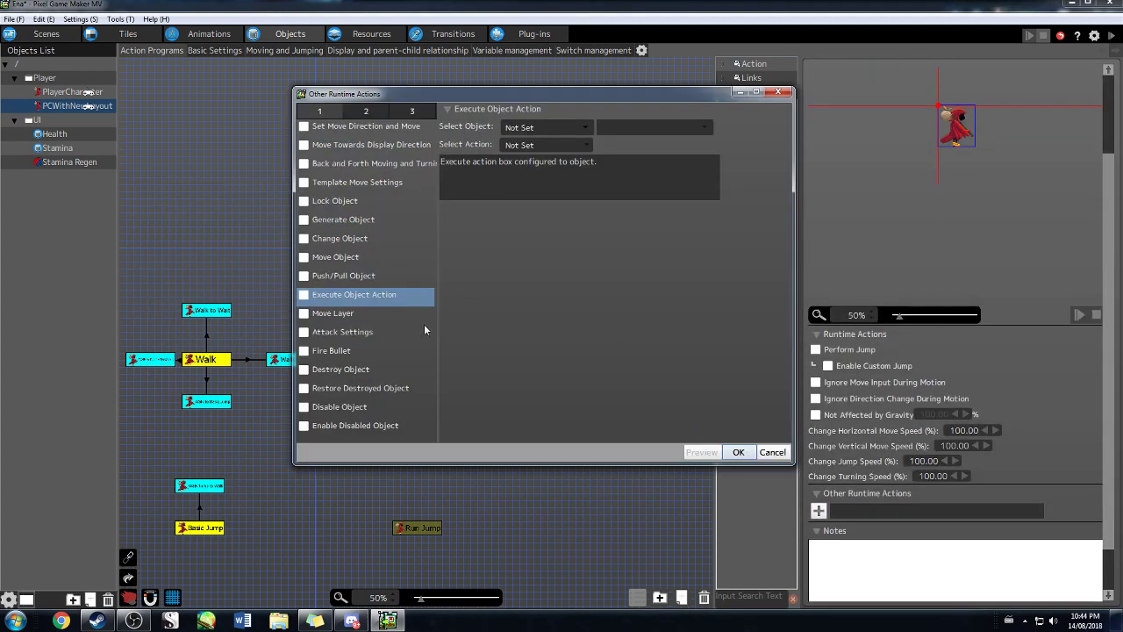
pyautogui.click(304, 295)
pyautogui.click(533, 127)
pyautogui.click(533, 154)
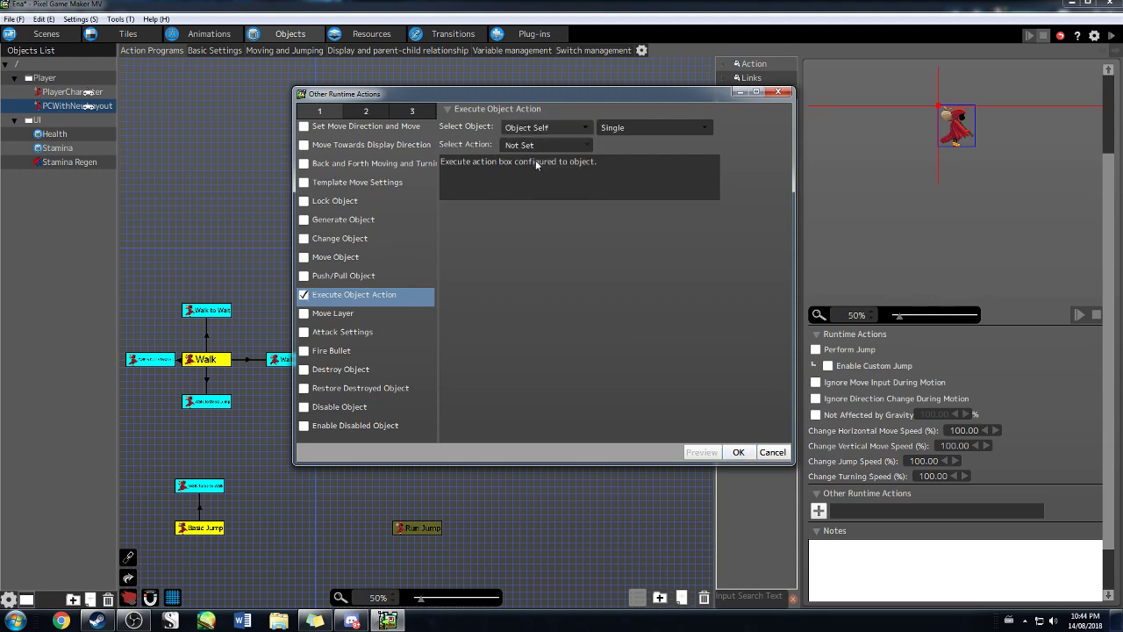
pyautogui.click(537, 145)
pyautogui.click(532, 250)
pyautogui.click(738, 452)
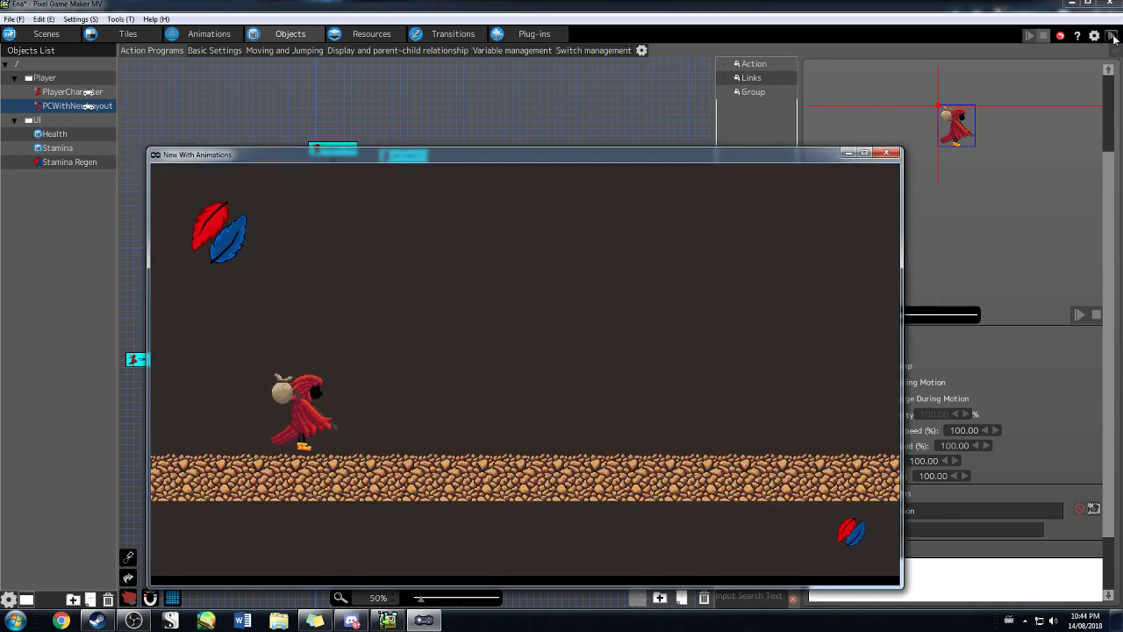
# - Playtest the backward dodge from standing still and between movements to the right, and close the test window
pyautogui.press('x')
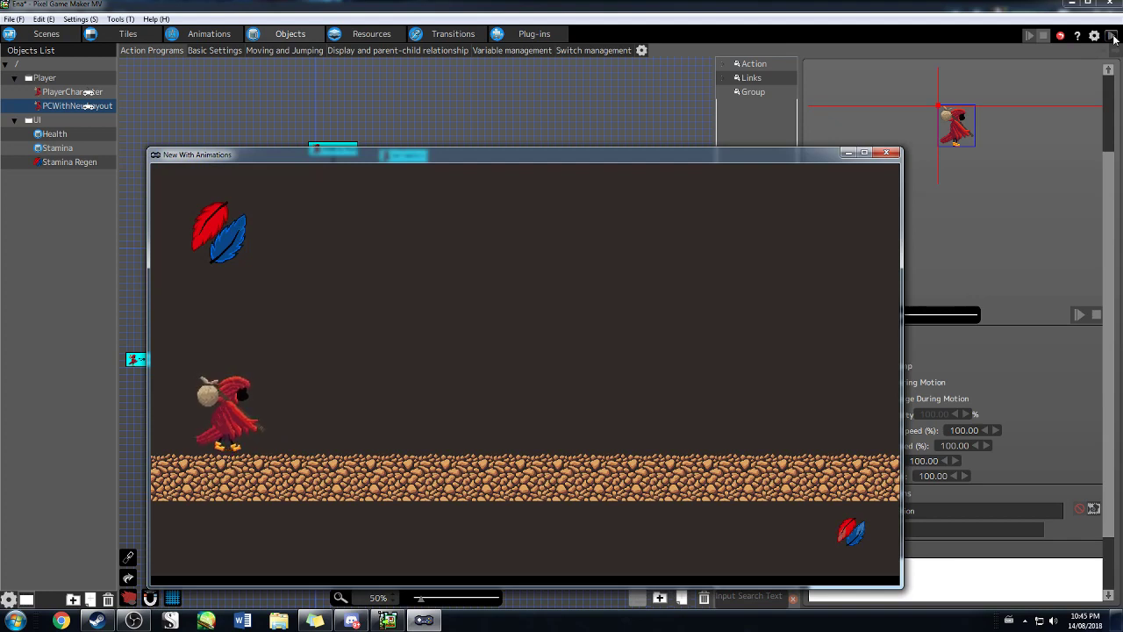
pyautogui.press('Right')
pyautogui.press('x')
pyautogui.press('Right')
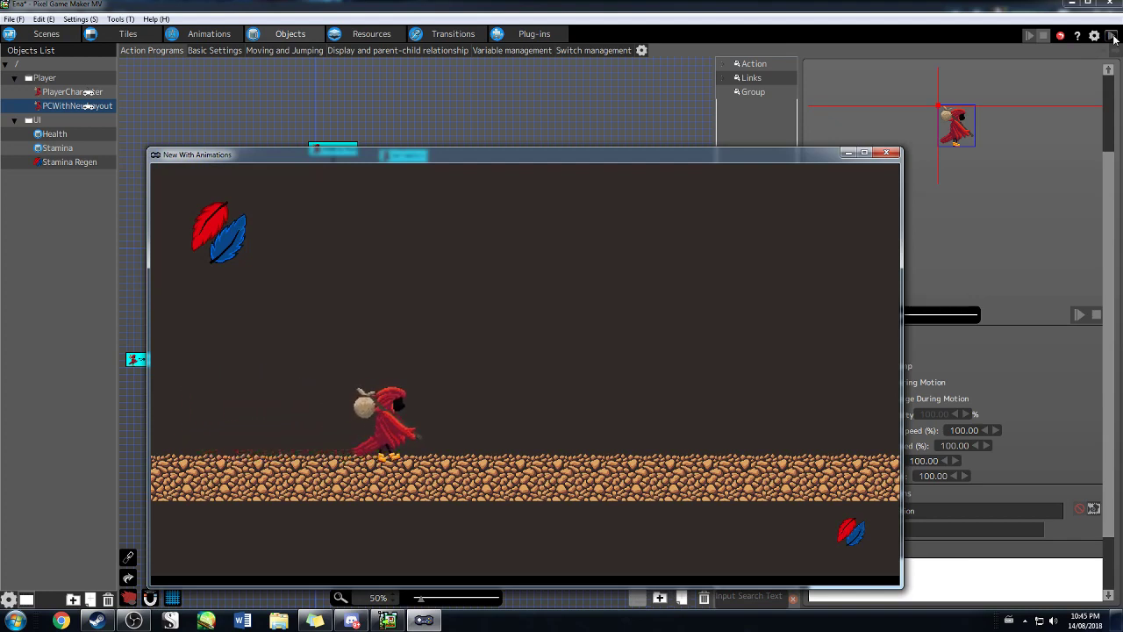
pyautogui.press('x')
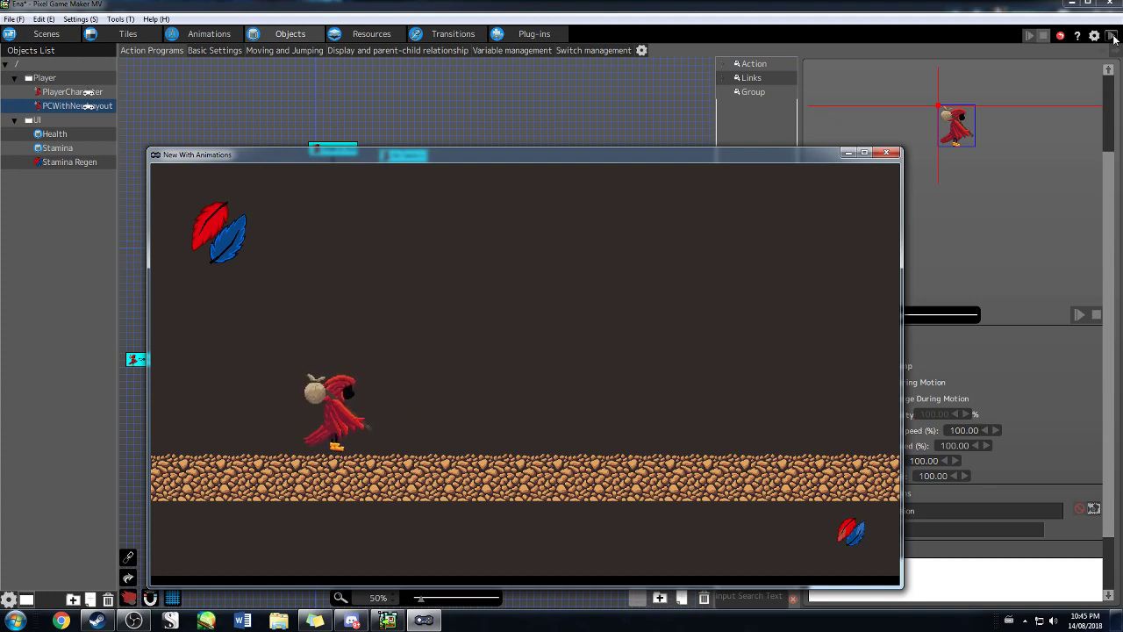
pyautogui.press('Right')
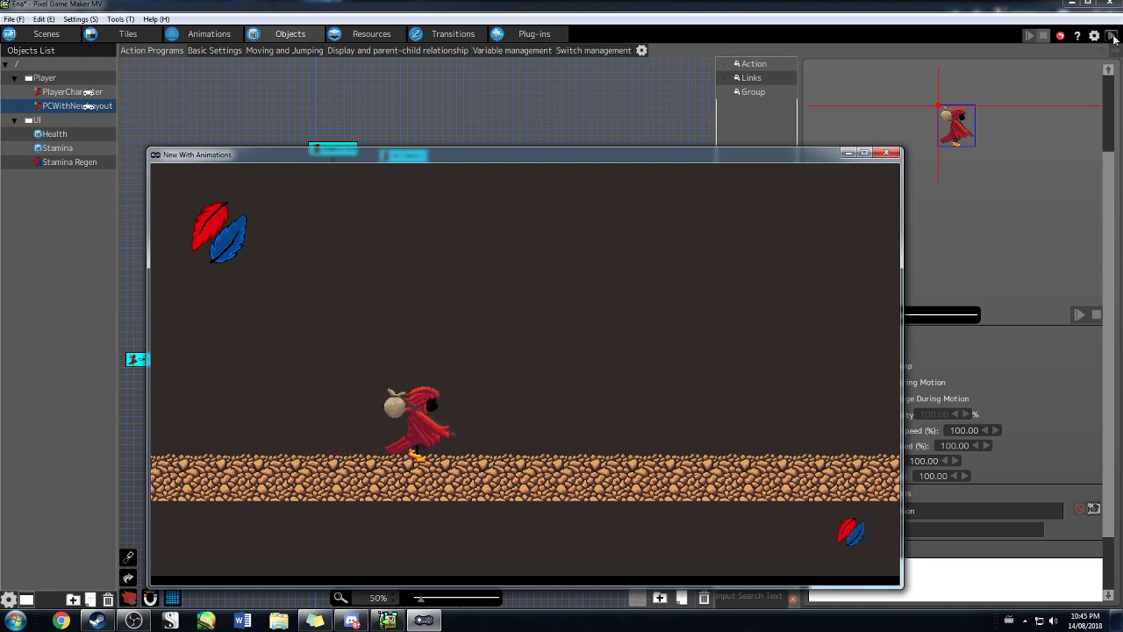
pyautogui.press('x')
pyautogui.press('Right')
pyautogui.press('x')
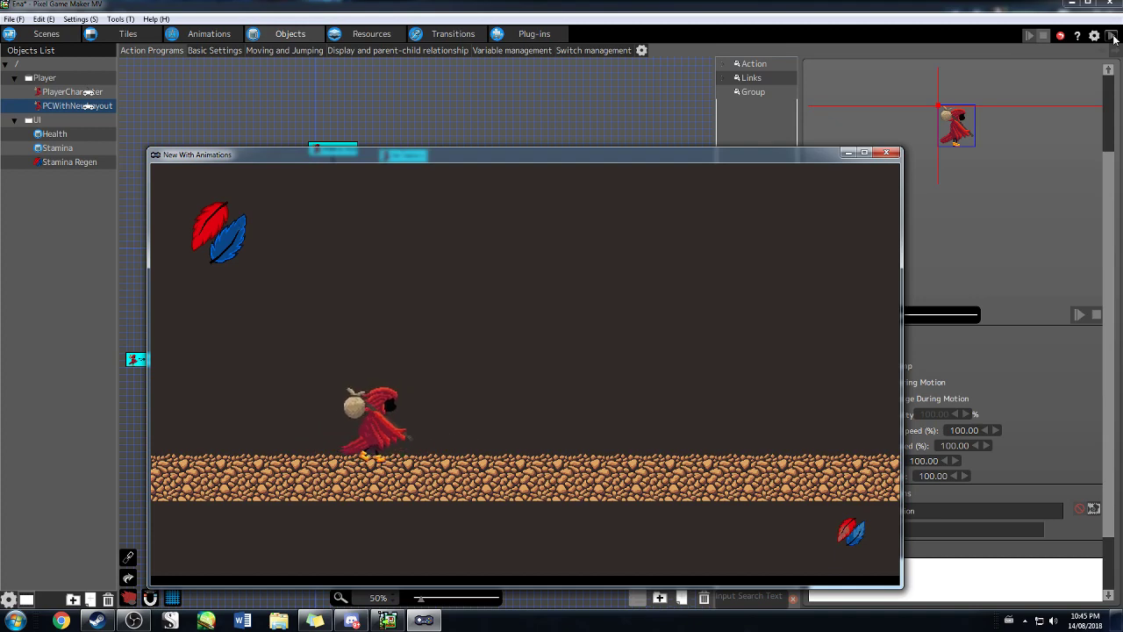
pyautogui.click(887, 153)
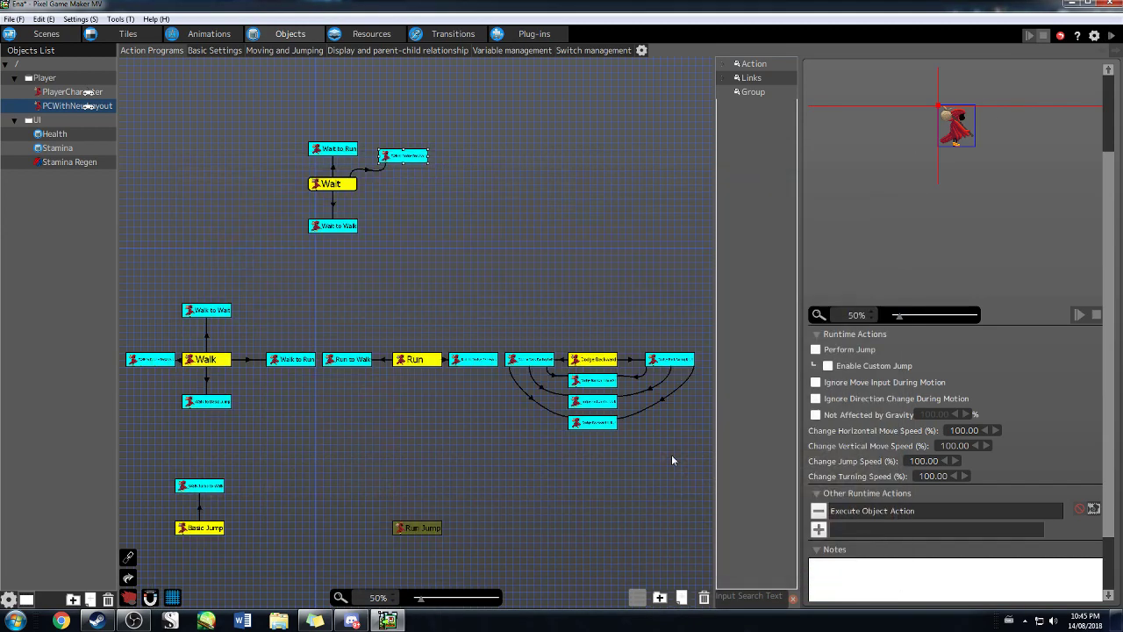
# - Join the ← Pressed and → Pressed conditions with OR on the link from Dodge Back facing Right to Dodge Backward to Run, and check the Dodge Back Facing Left counterpart
pyautogui.click(663, 401)
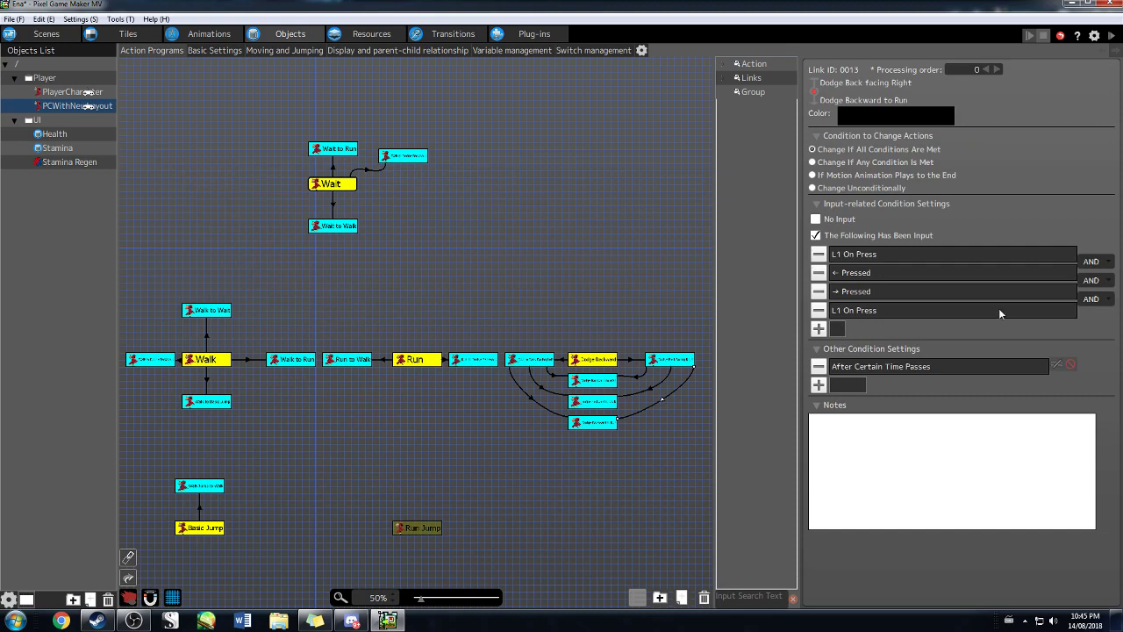
pyautogui.click(1091, 282)
pyautogui.click(1091, 307)
pyautogui.click(665, 362)
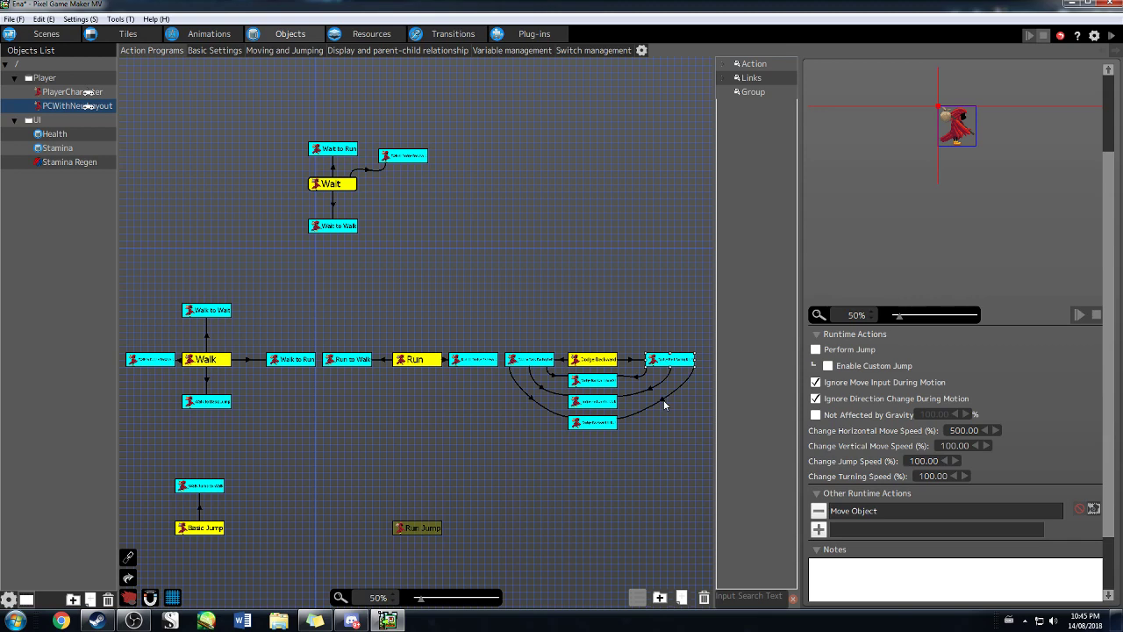
pyautogui.click(664, 401)
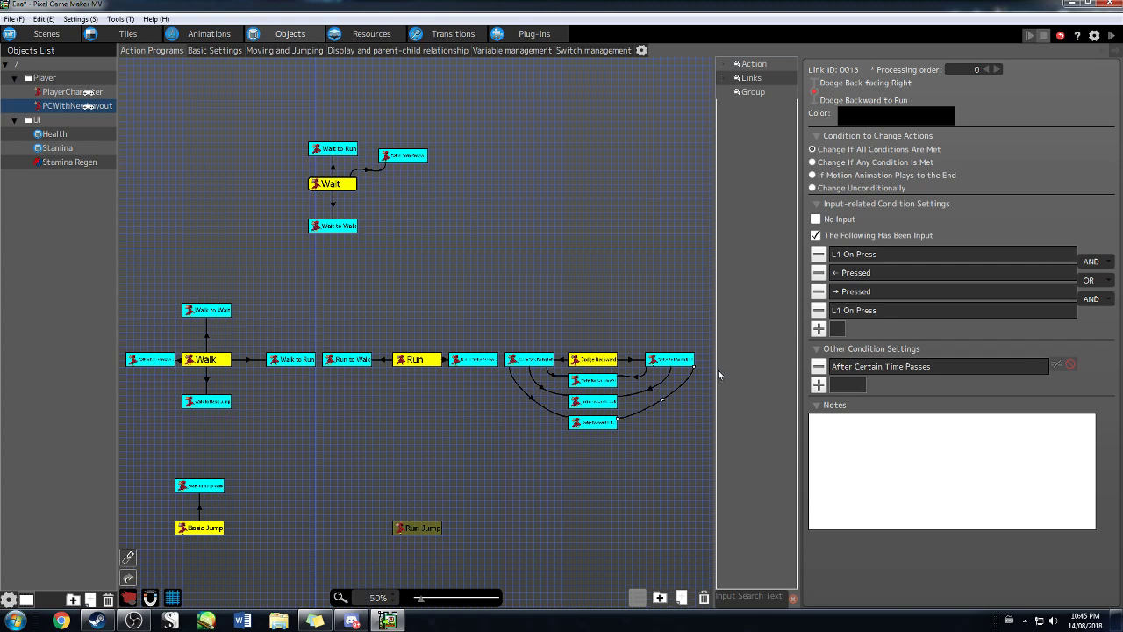
pyautogui.click(530, 401)
# - Playtest the game by moving the character left and right to try the dodge transitions, and close the test window
pyautogui.click(1114, 37)
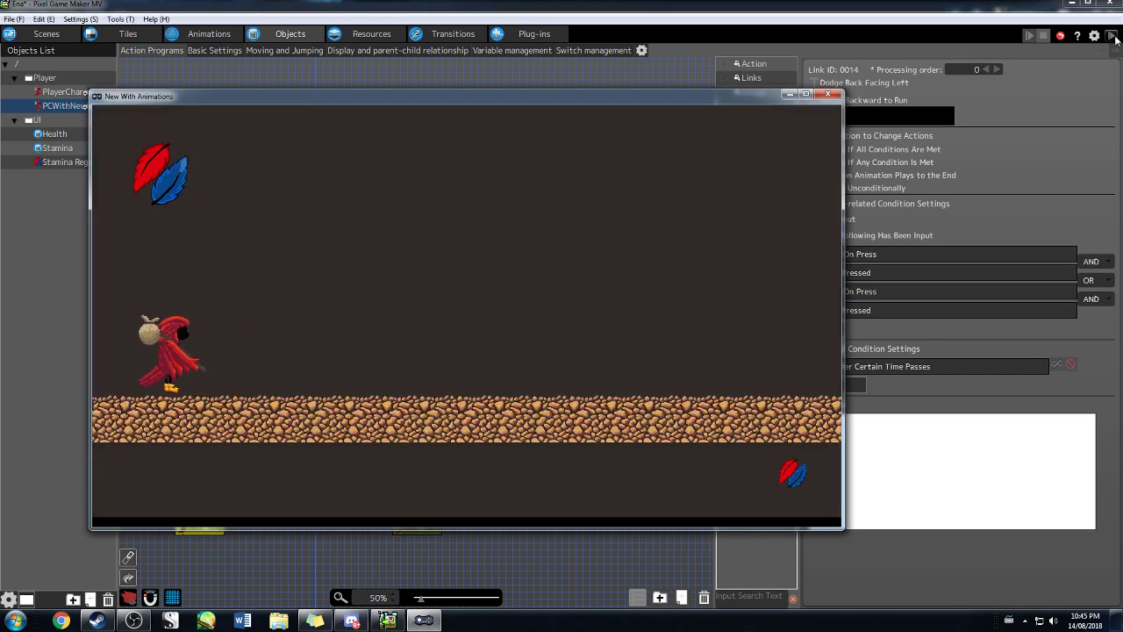
pyautogui.press('Right')
pyautogui.press('Left')
pyautogui.press('Right')
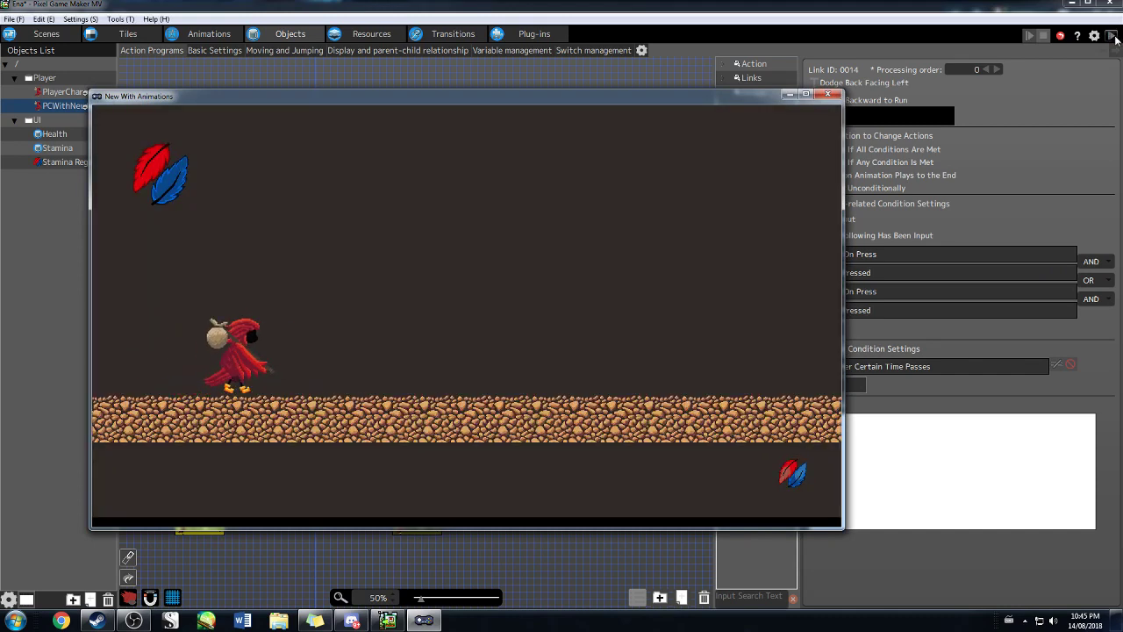
pyautogui.press('Right')
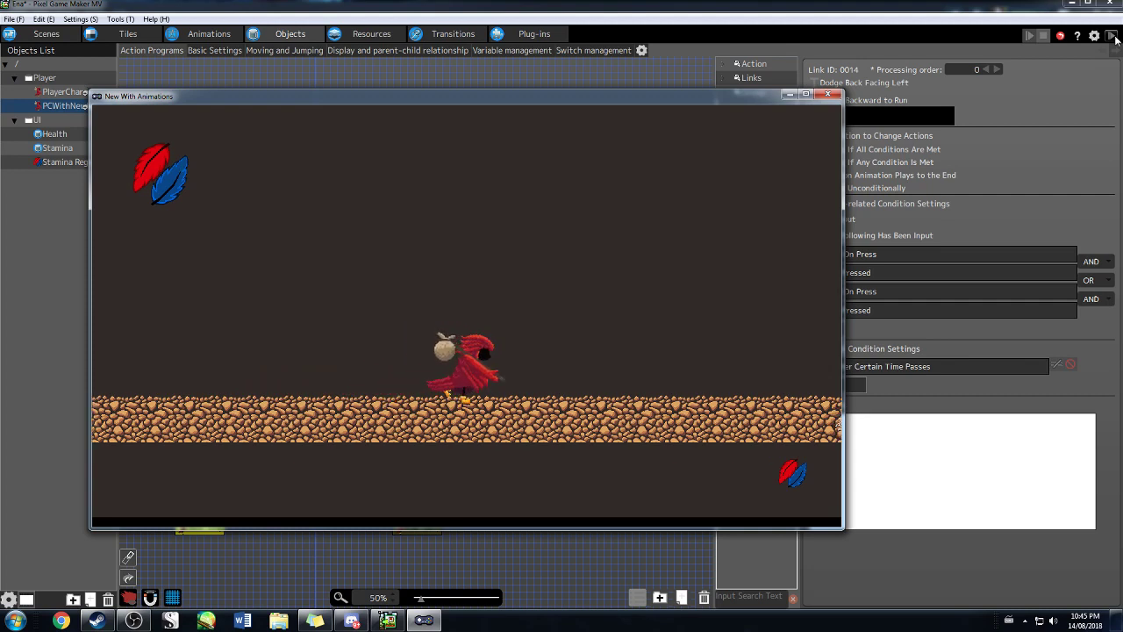
pyautogui.press('Right')
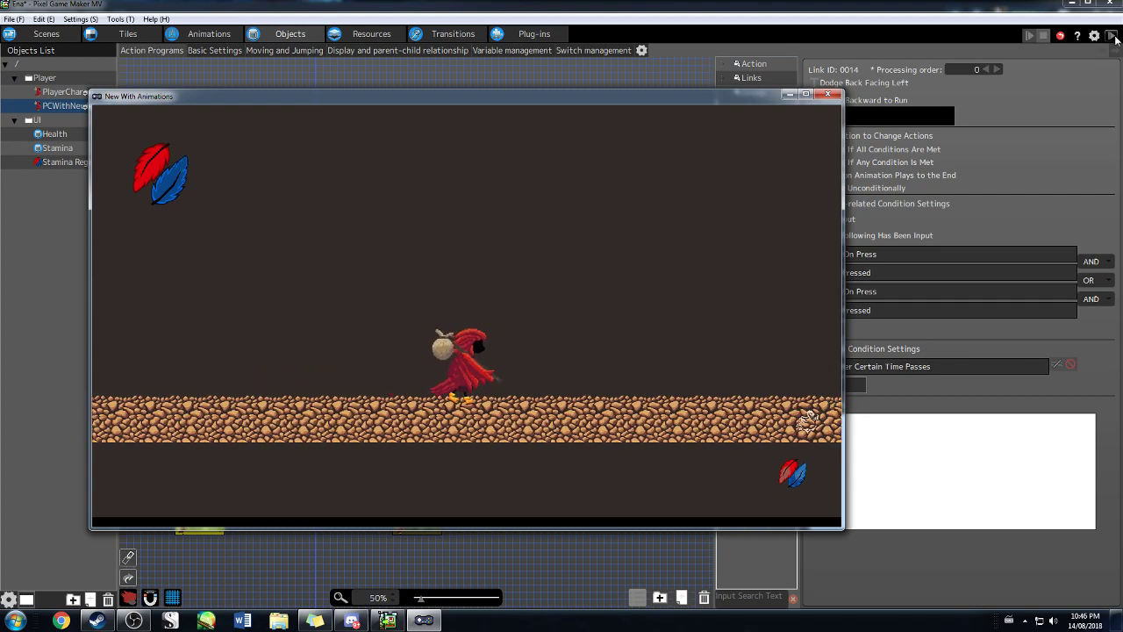
pyautogui.press('Right')
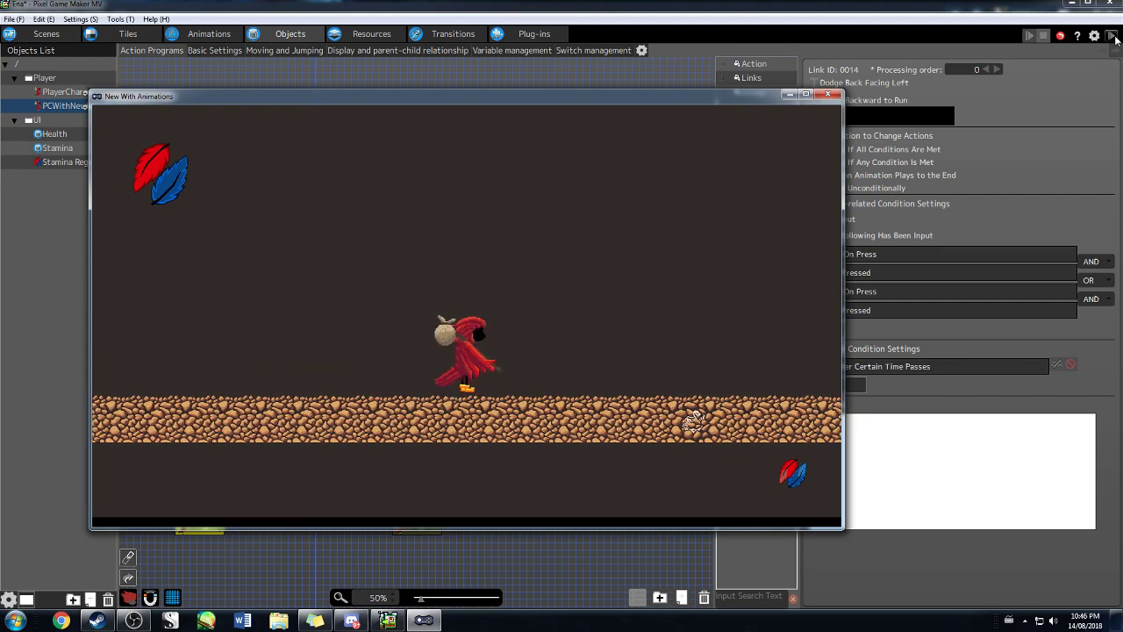
pyautogui.click(831, 96)
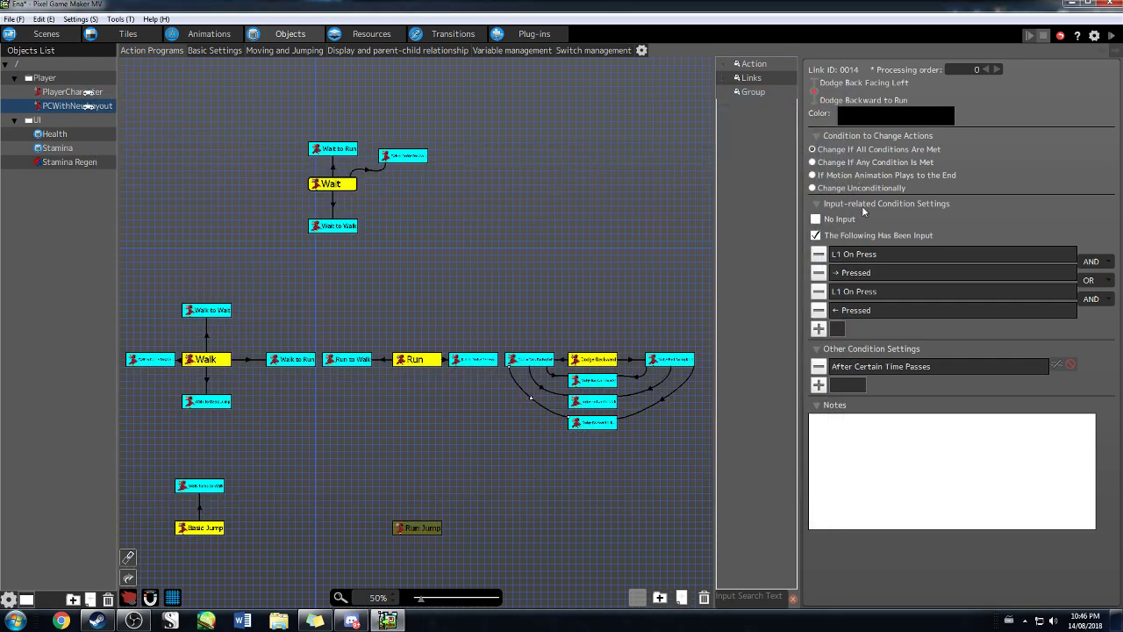
# - Check the conditions on the links from Dodge Back facing Right to Dodge Backward to Walk and Dodge Backward to Wait
pyautogui.click(640, 388)
pyautogui.click(643, 390)
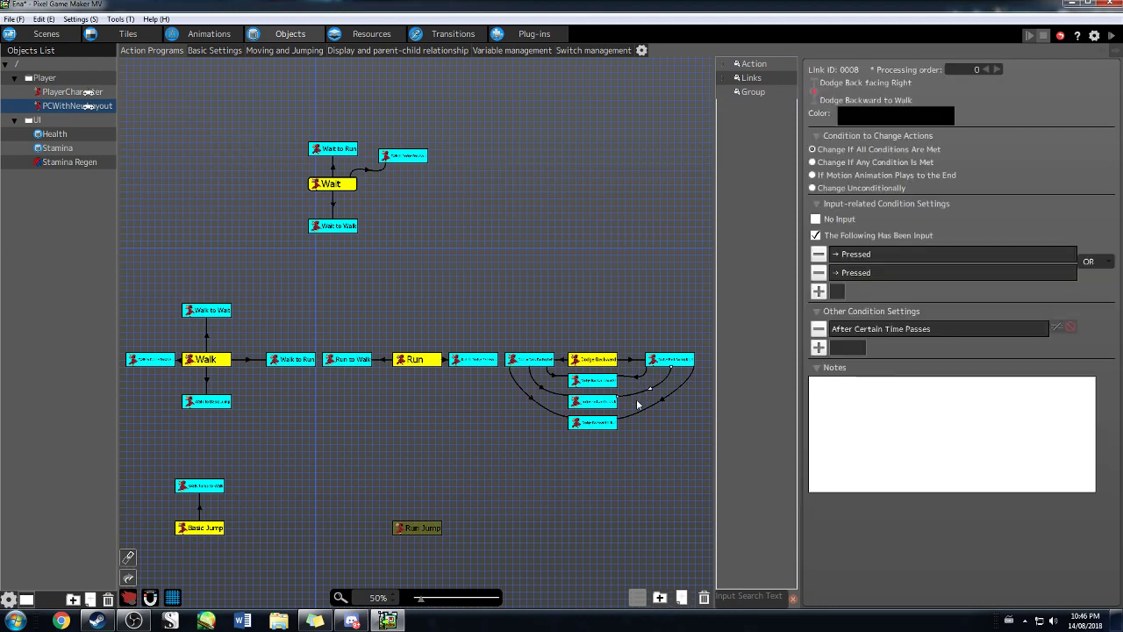
pyautogui.click(636, 376)
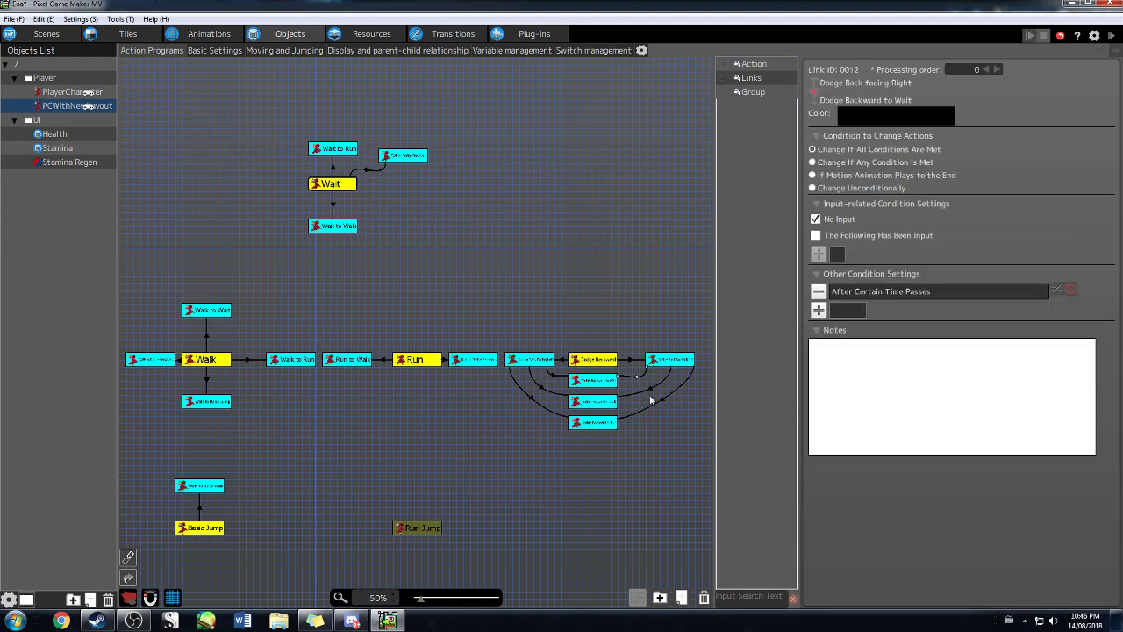
pyautogui.click(654, 390)
pyautogui.click(662, 401)
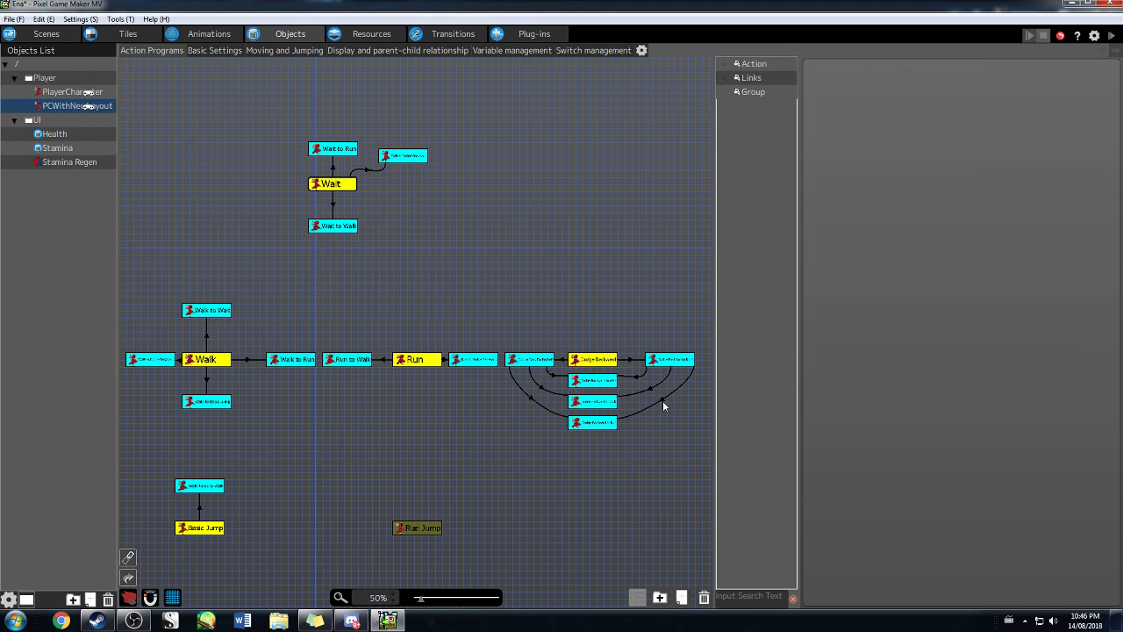
# - Move the end of the link from Dodge Back facing Right onto the upper edge of Dodge Backward to Run, and inspect that action's settings
pyautogui.click(661, 400)
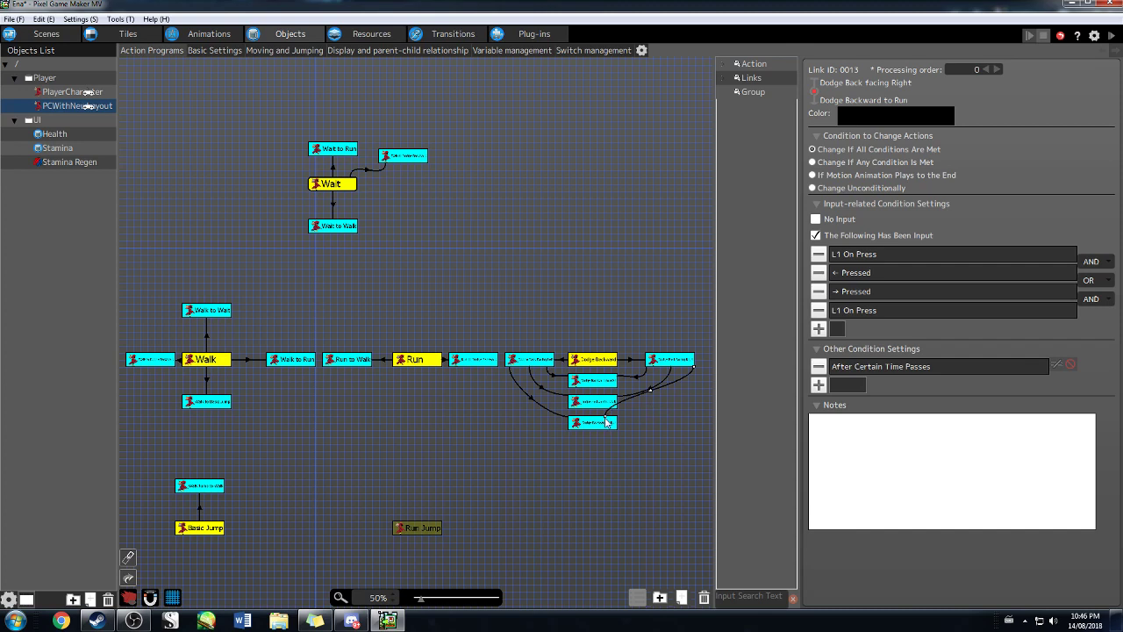
pyautogui.moveTo(605, 422)
pyautogui.mouseDown()
pyautogui.moveTo(620, 421)
pyautogui.moveTo(606, 420)
pyautogui.mouseUp()
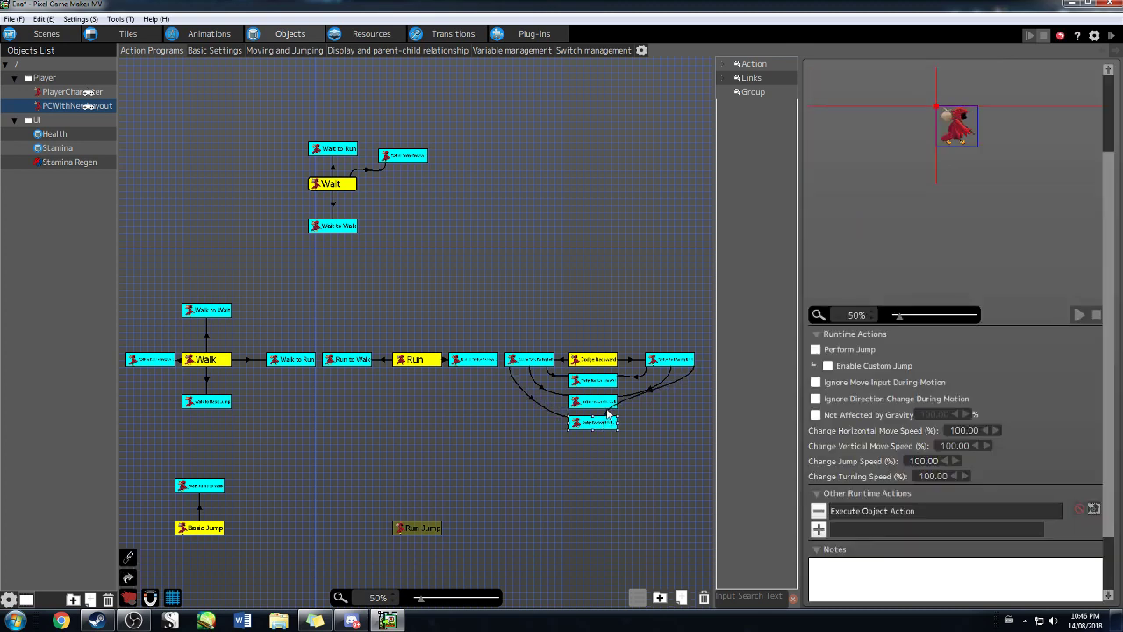
pyautogui.click(608, 407)
pyautogui.click(607, 421)
pyautogui.click(638, 400)
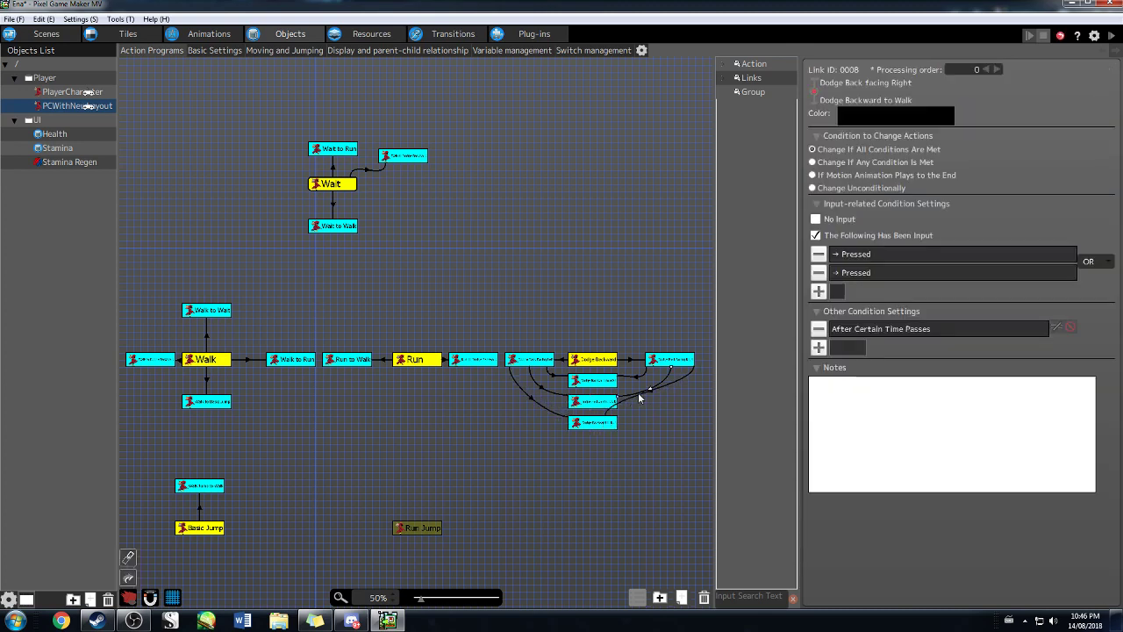
pyautogui.click(626, 405)
pyautogui.click(617, 409)
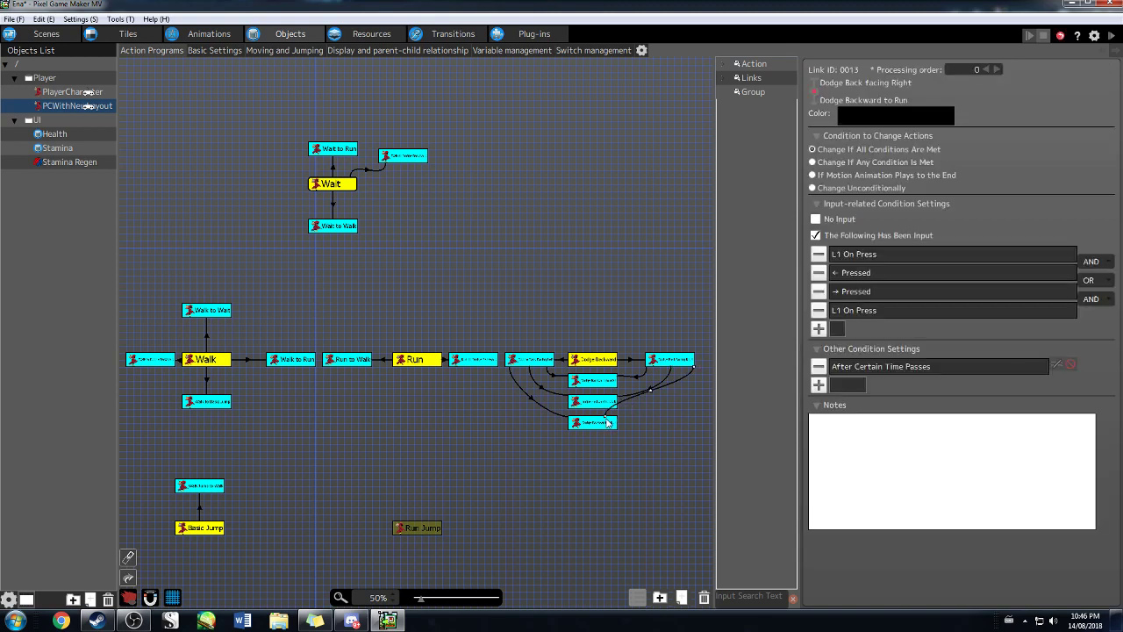
pyautogui.click(606, 422)
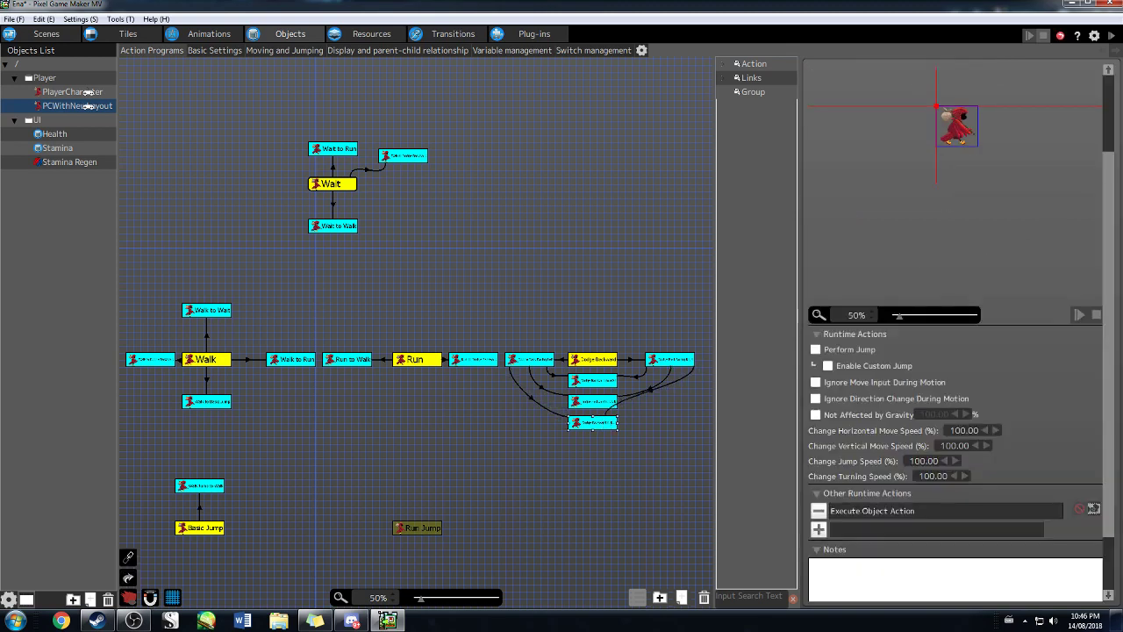
# - Run the game again to test movement in both directions, alternating right and left, and close the test window
pyautogui.click(1111, 37)
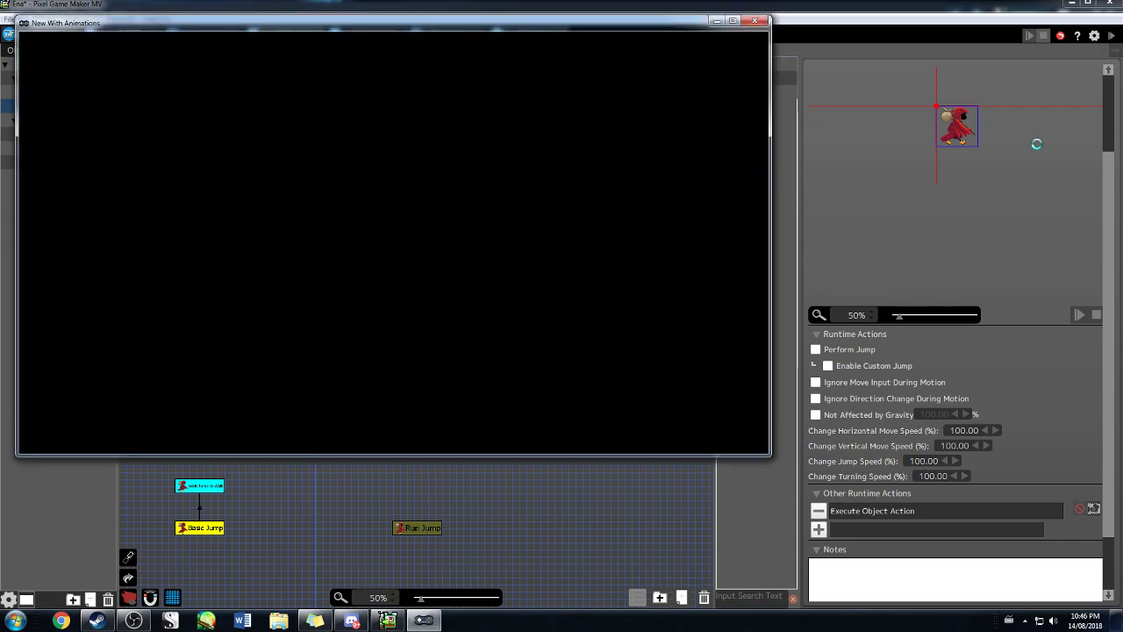
pyautogui.press('Right')
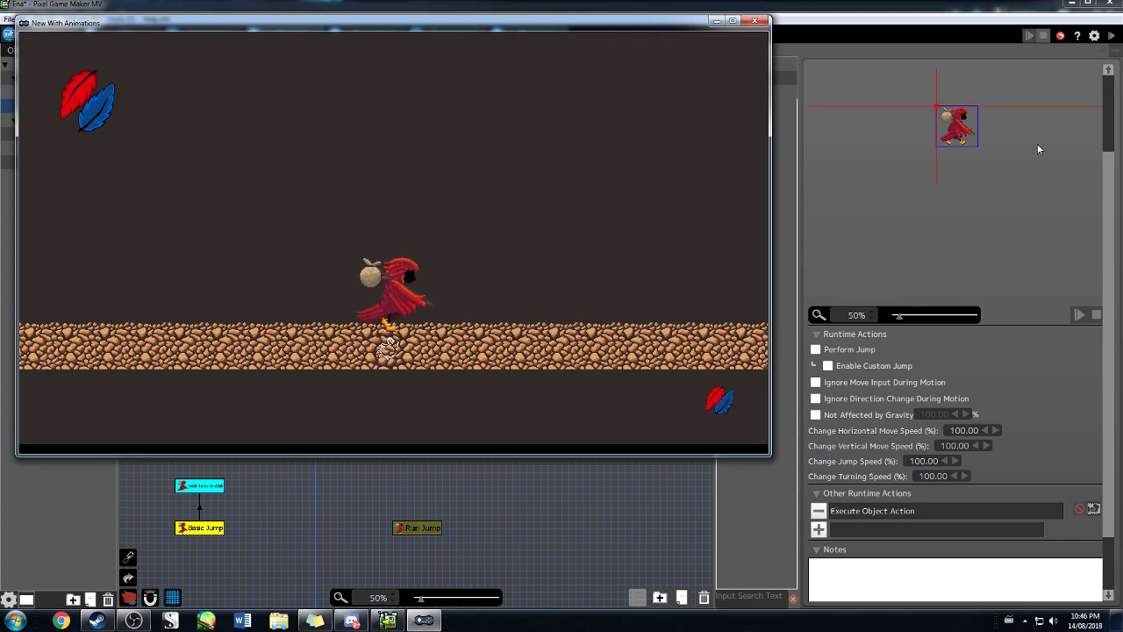
pyautogui.press('Left')
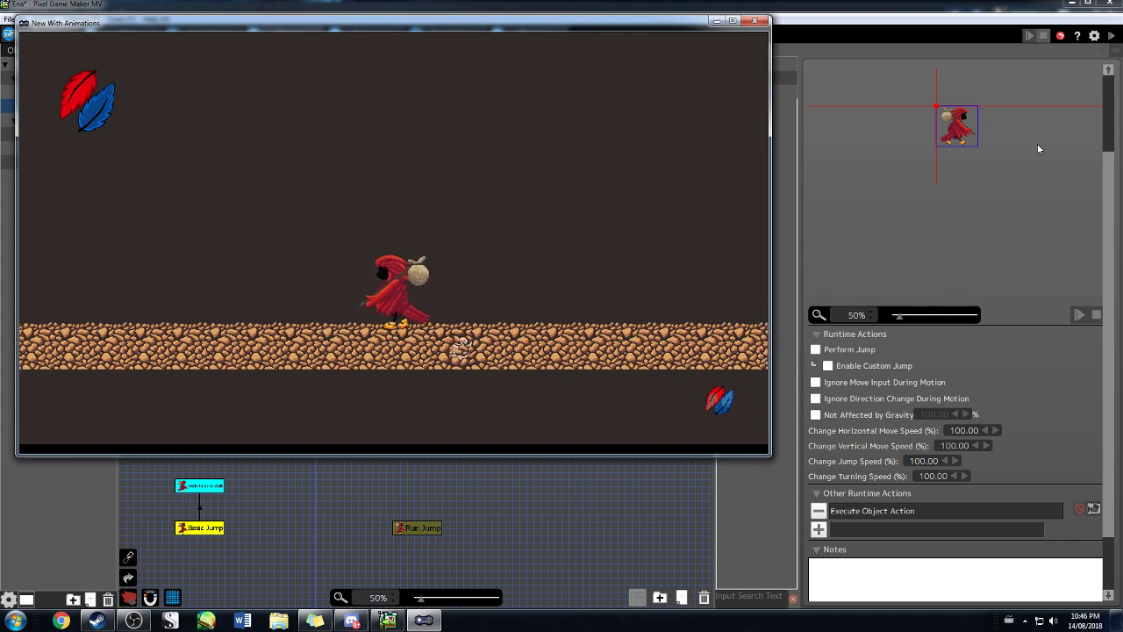
pyautogui.press('Right')
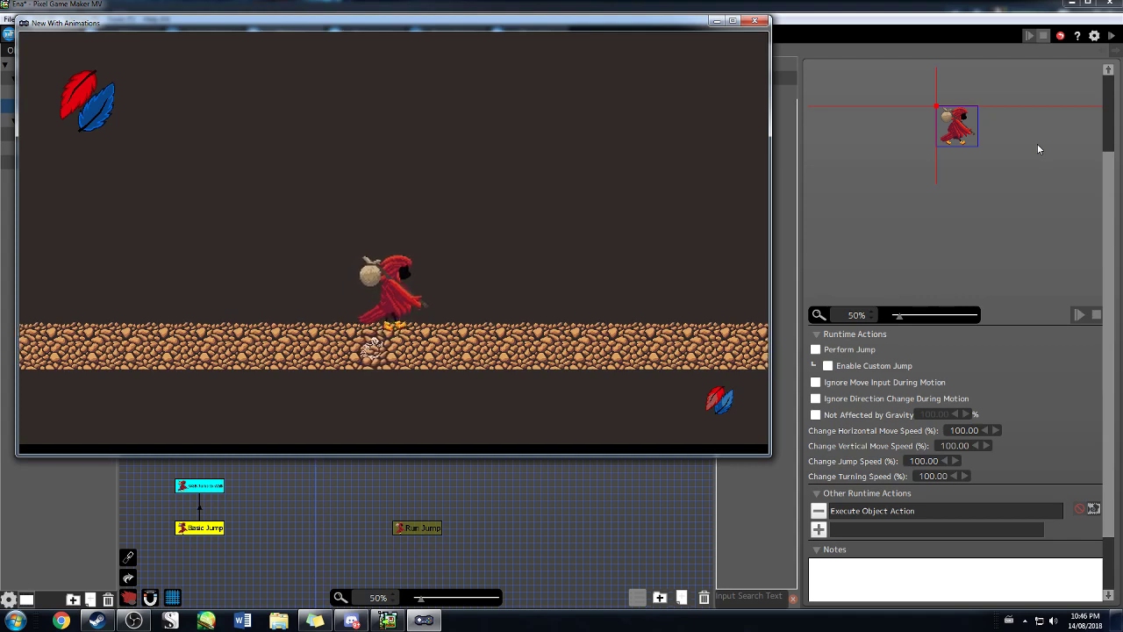
pyautogui.press('Left')
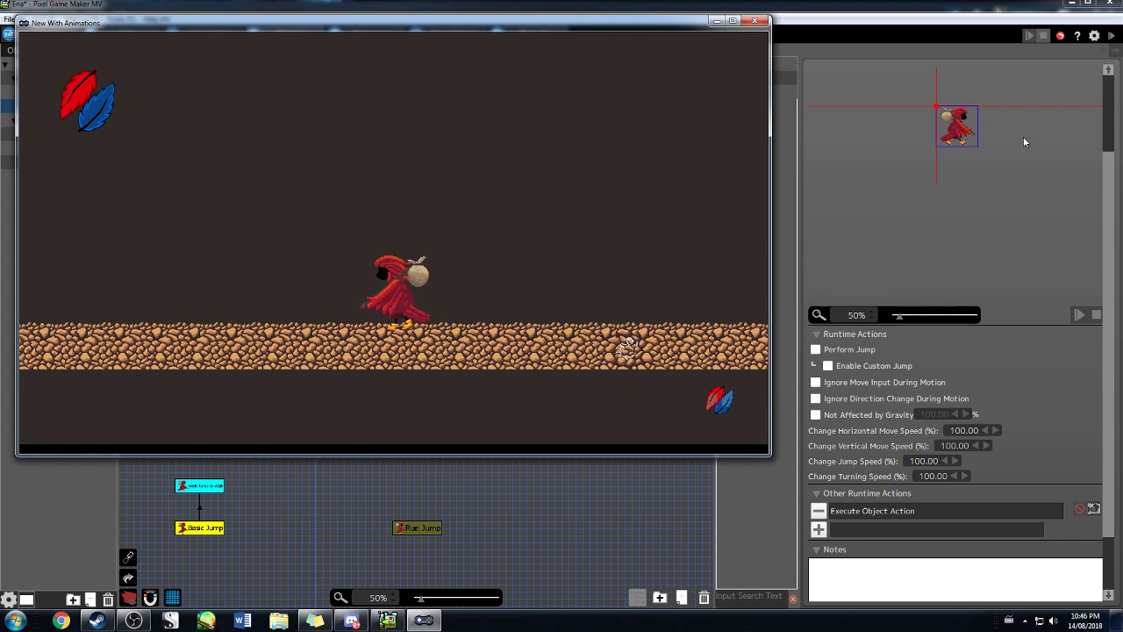
pyautogui.click(754, 21)
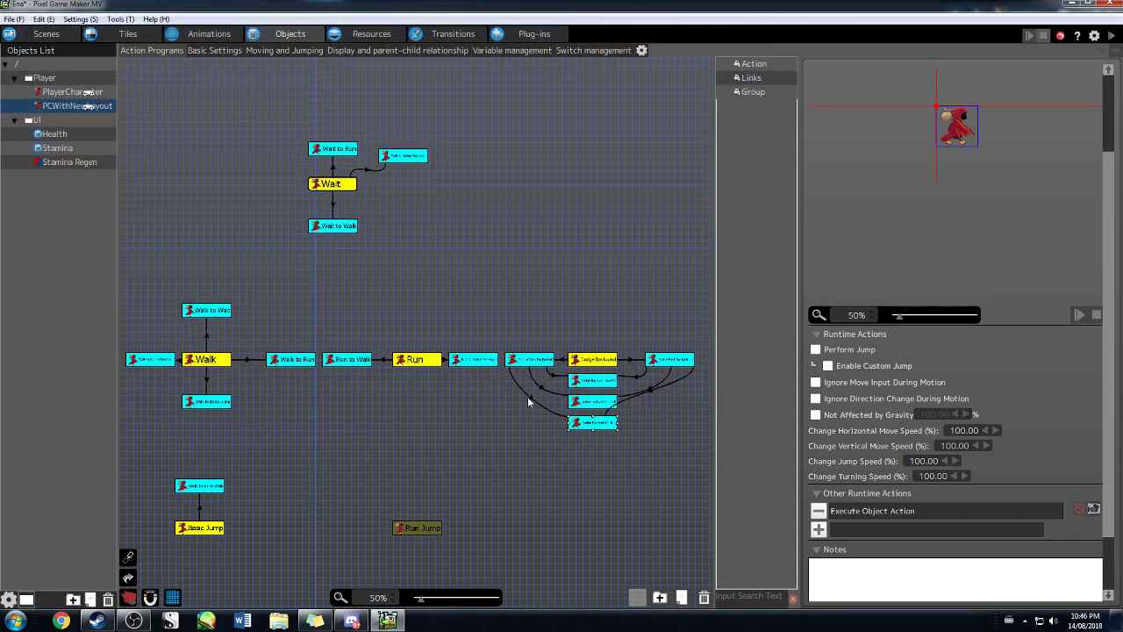
# - Check the link from Dodge Back Facing Left to Dodge Backward to Run, and reattach the facing Right link to that action's right edge
pyautogui.click(528, 398)
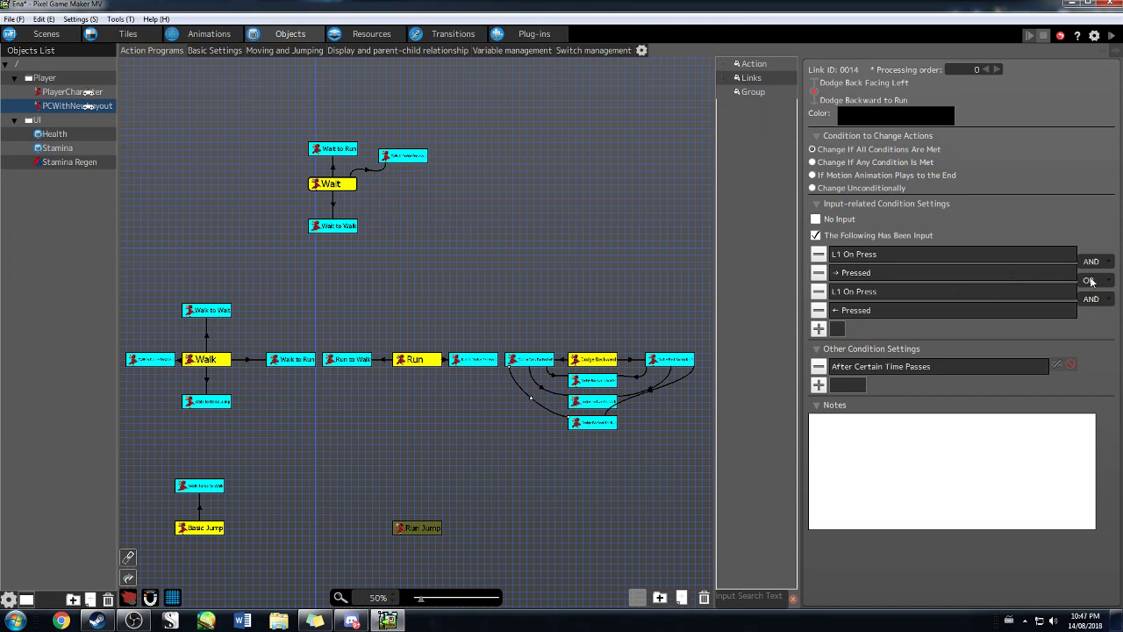
pyautogui.click(650, 389)
pyautogui.moveTo(605, 417); pyautogui.dragTo(621, 418)
pyautogui.click(610, 426)
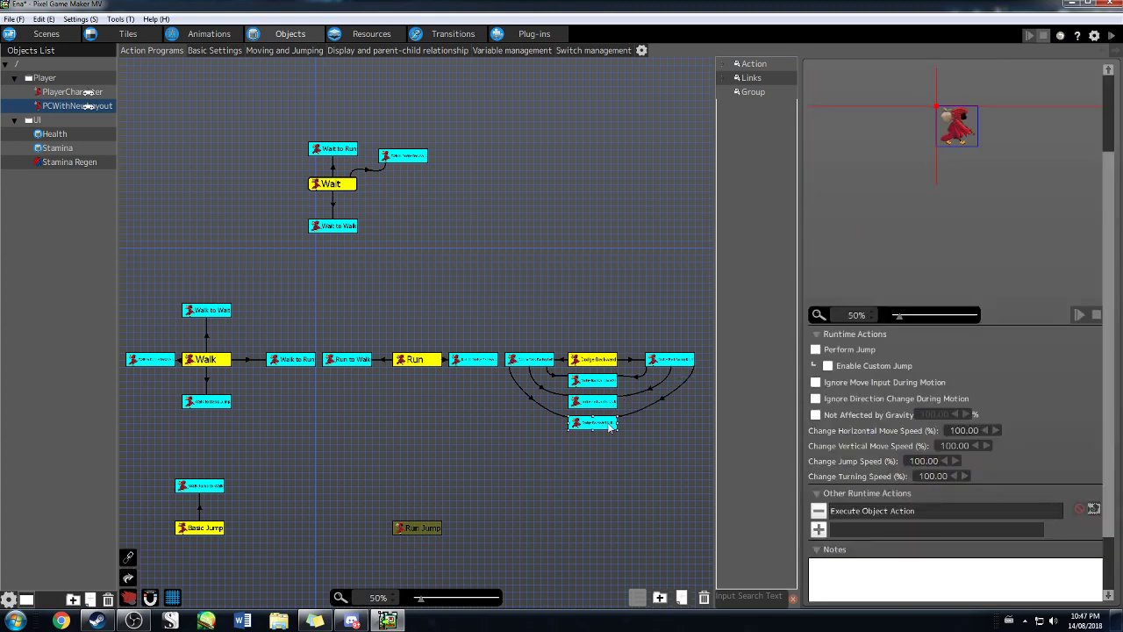
# - Inspect the Execute Object Action settings of Dodge Backward to Run, and check the Run action's runtime settings
pyautogui.scroll(-2, 878, 474)
pyautogui.doubleClick(910, 499)
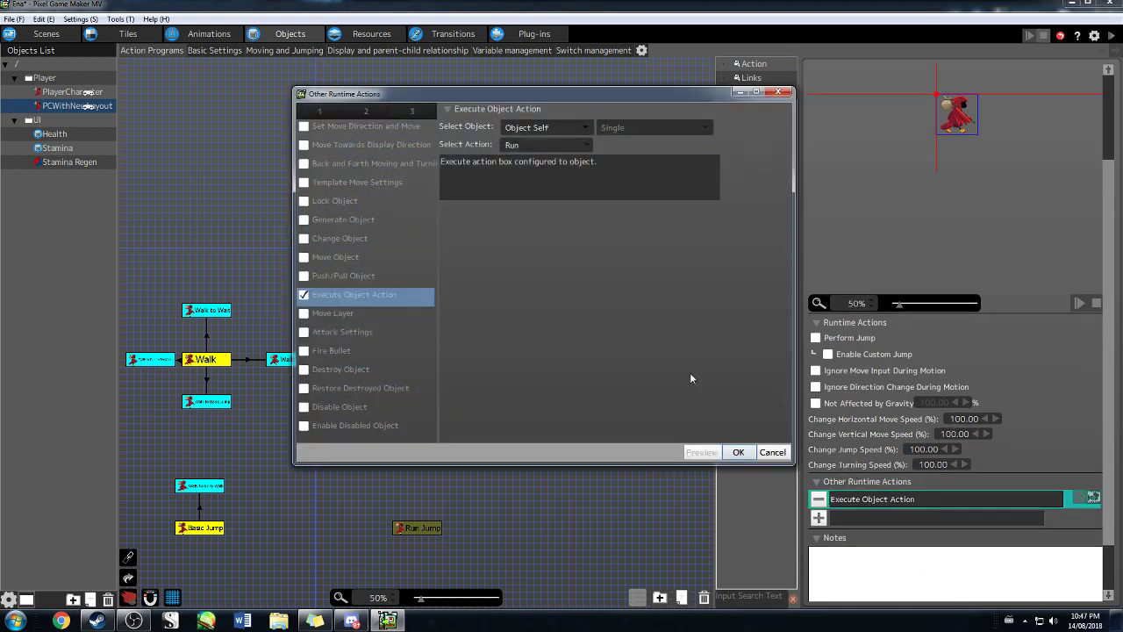
pyautogui.click(739, 452)
pyautogui.click(434, 361)
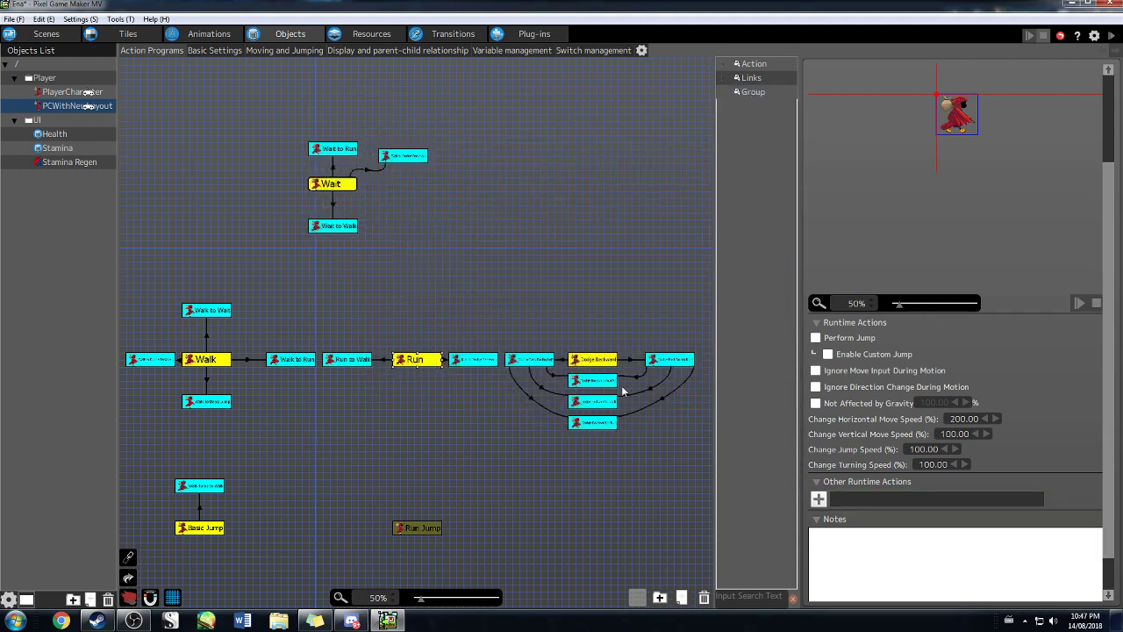
pyautogui.scroll(2, 920, 417)
pyautogui.scroll(-2, 933, 414)
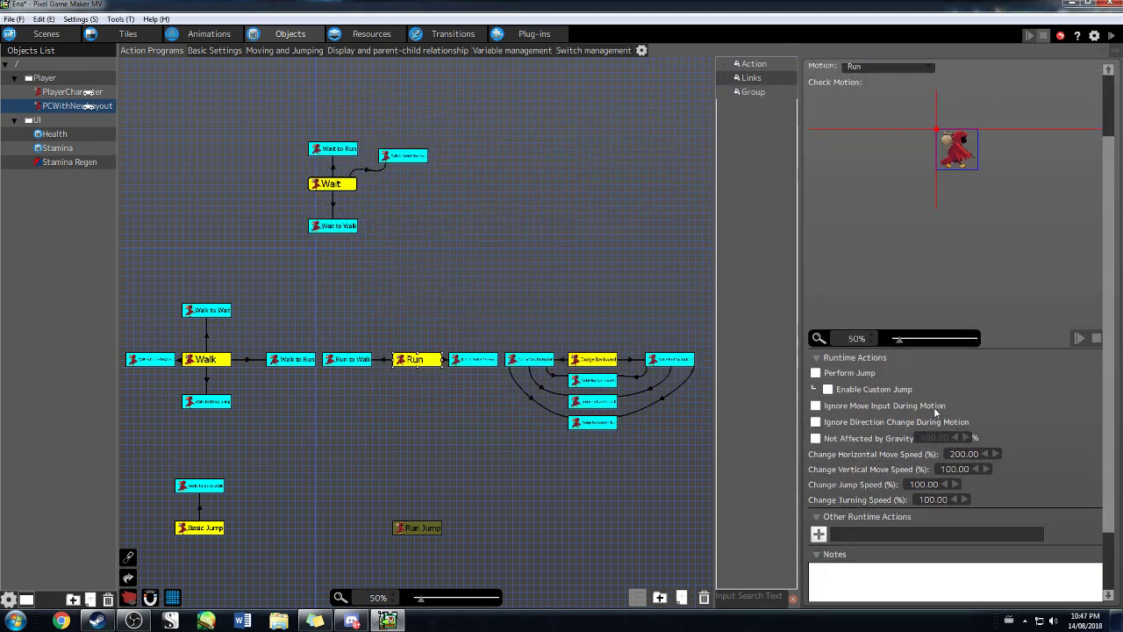
# - Compare the conditions on the links from Dodge Back facing Right and Dodge Back Facing Left to Dodge Backward to Run
pyautogui.click(639, 408)
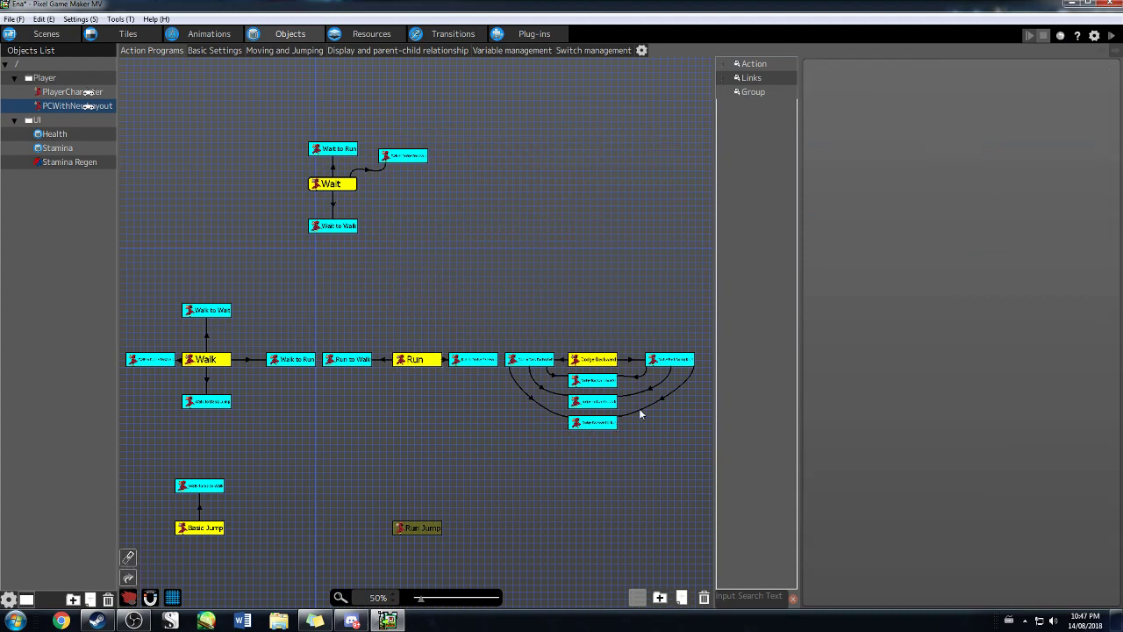
pyautogui.click(665, 396)
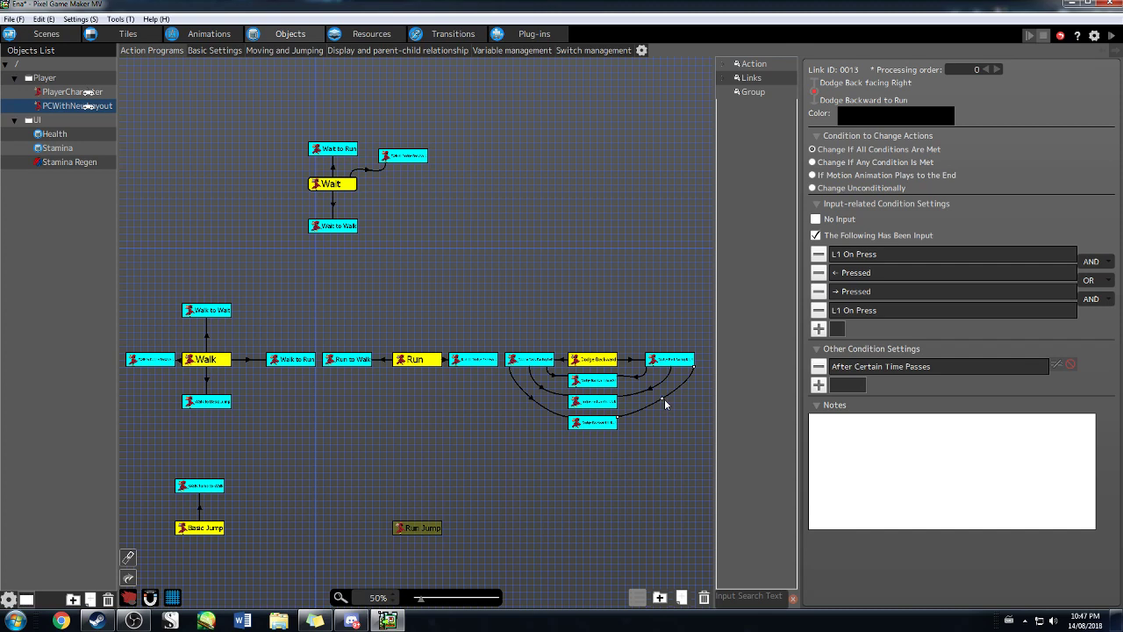
pyautogui.click(528, 400)
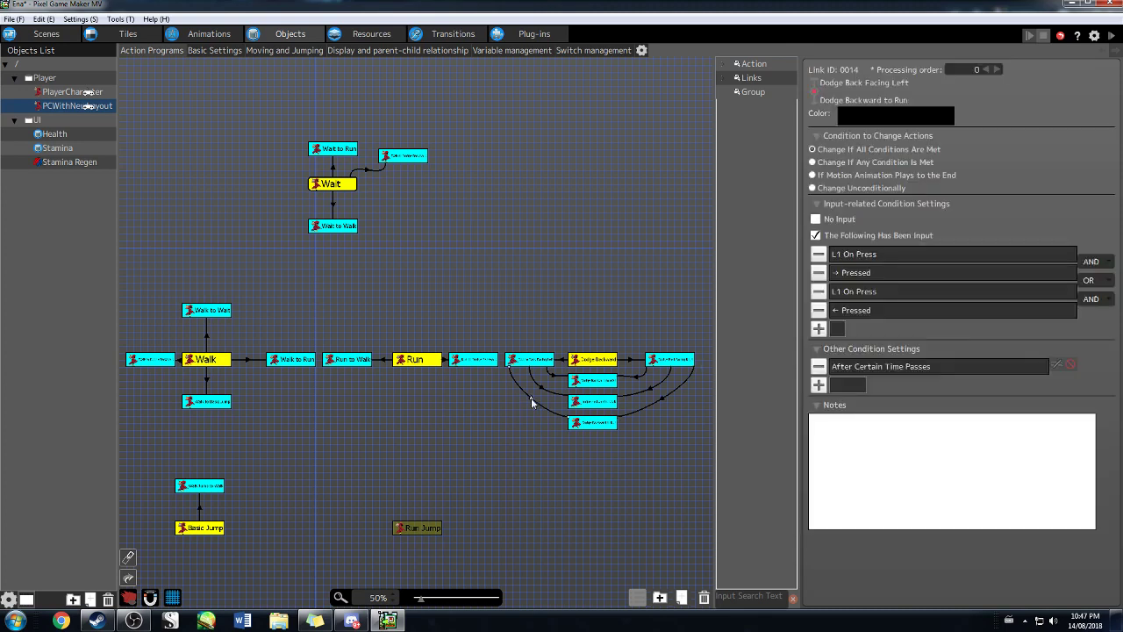
# - Try Pressed for the first L1 condition on the facing Right link to Dodge Backward to Run, and set it back to On Press
pyautogui.click(662, 402)
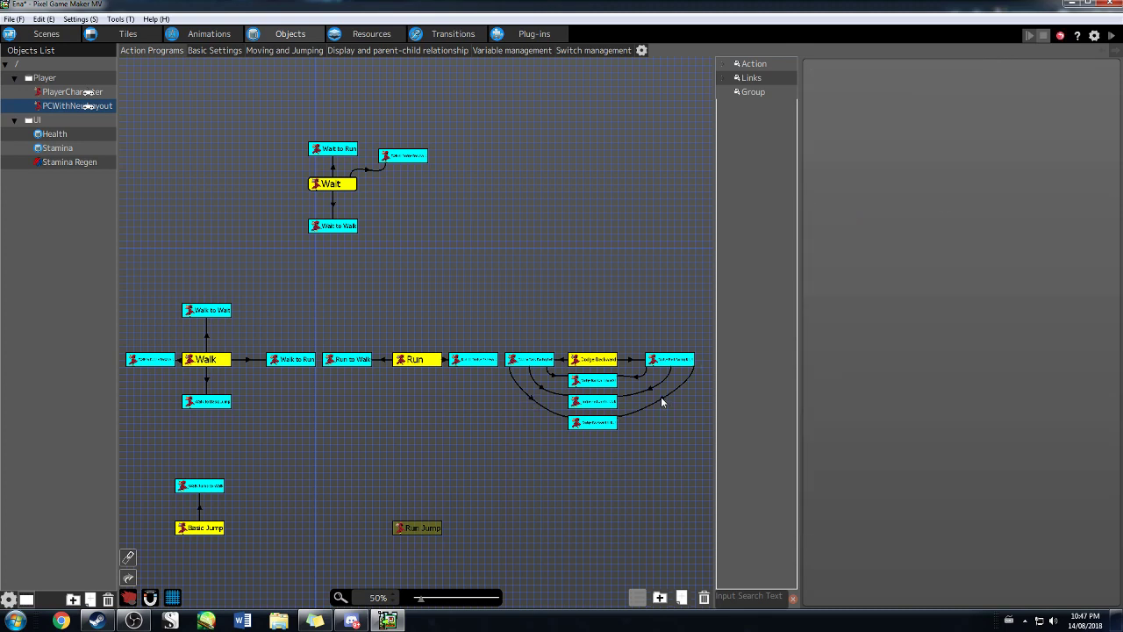
pyautogui.doubleClick(895, 254)
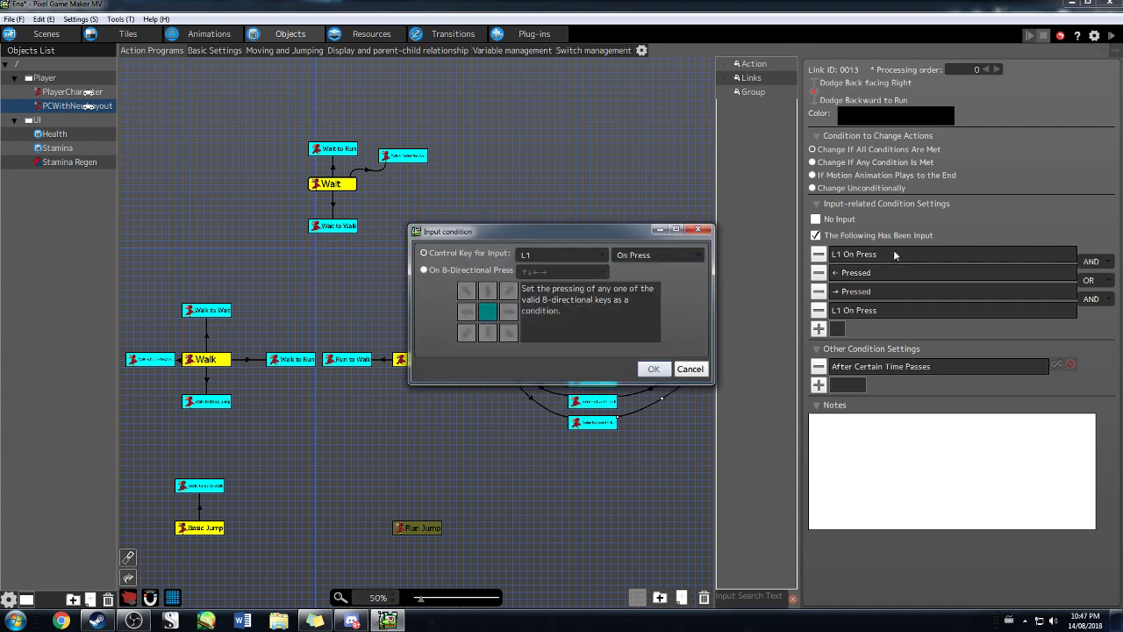
pyautogui.click(657, 260)
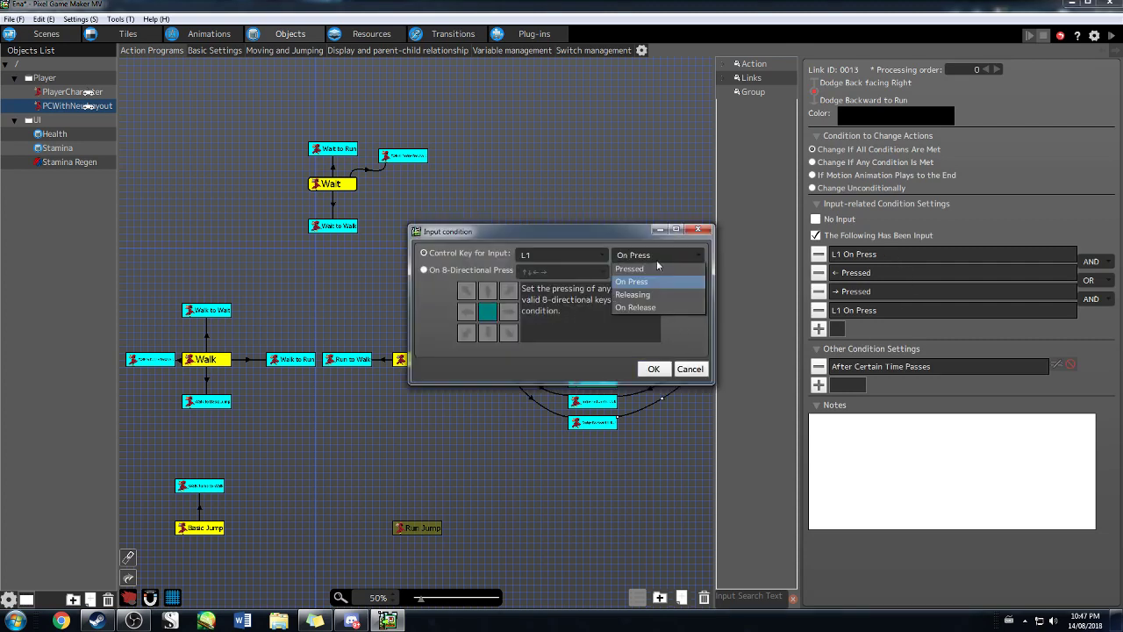
pyautogui.click(610, 233)
pyautogui.click(650, 255)
pyautogui.click(636, 269)
pyautogui.click(638, 256)
pyautogui.click(638, 281)
pyautogui.click(654, 368)
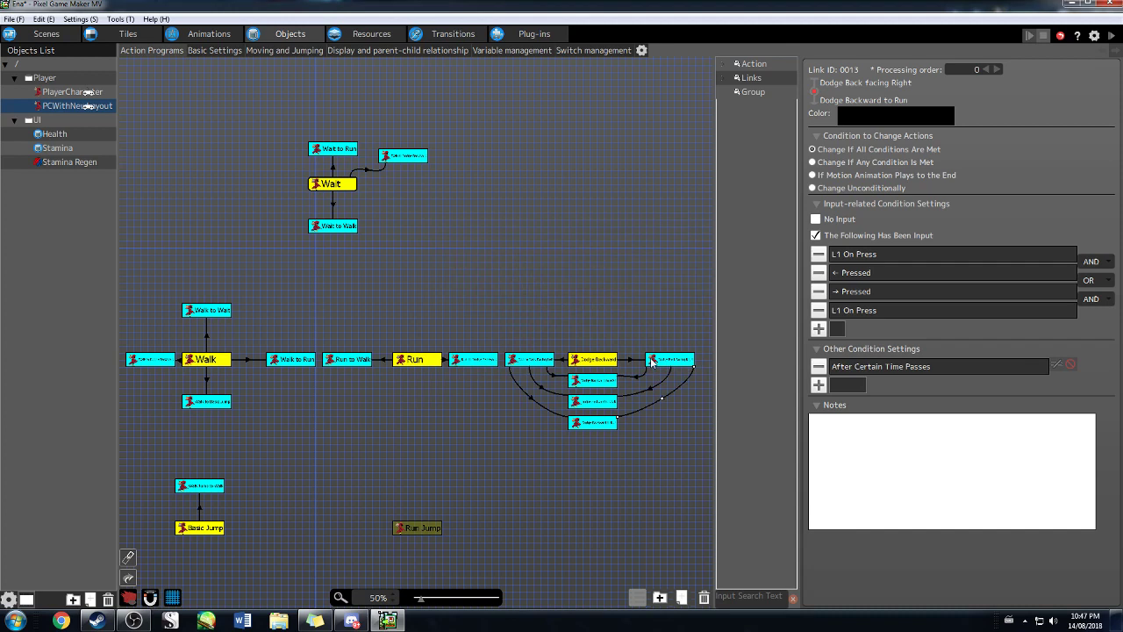
# - Inspect the settings of the dodge action linked from Run, the Run action itself, and Dodge Backward
pyautogui.click(445, 363)
pyautogui.click(458, 365)
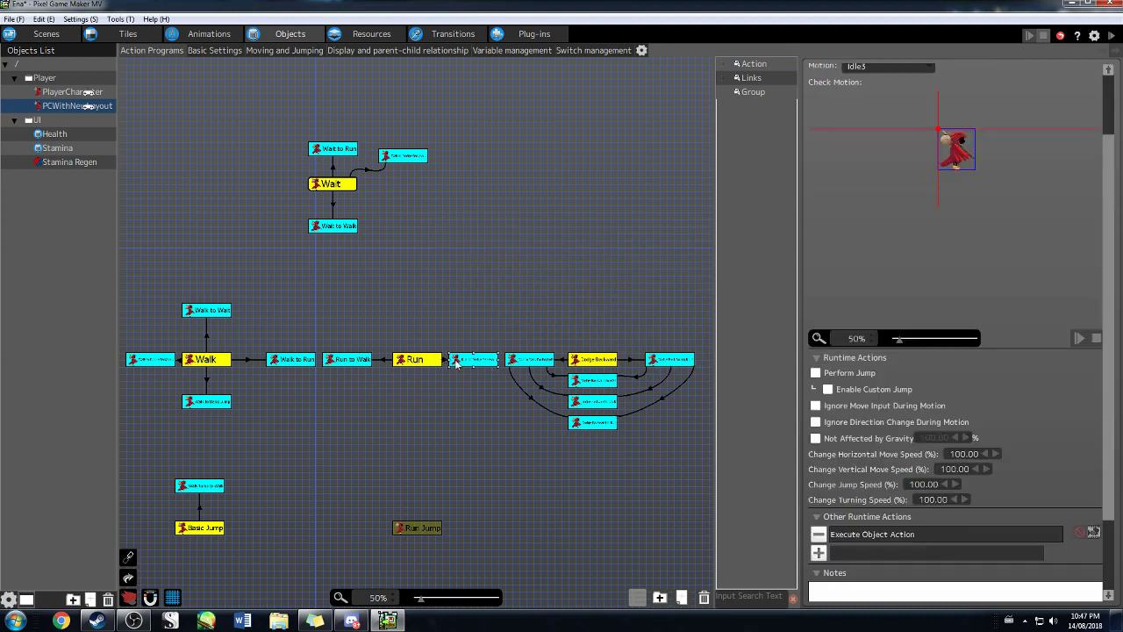
pyautogui.click(427, 362)
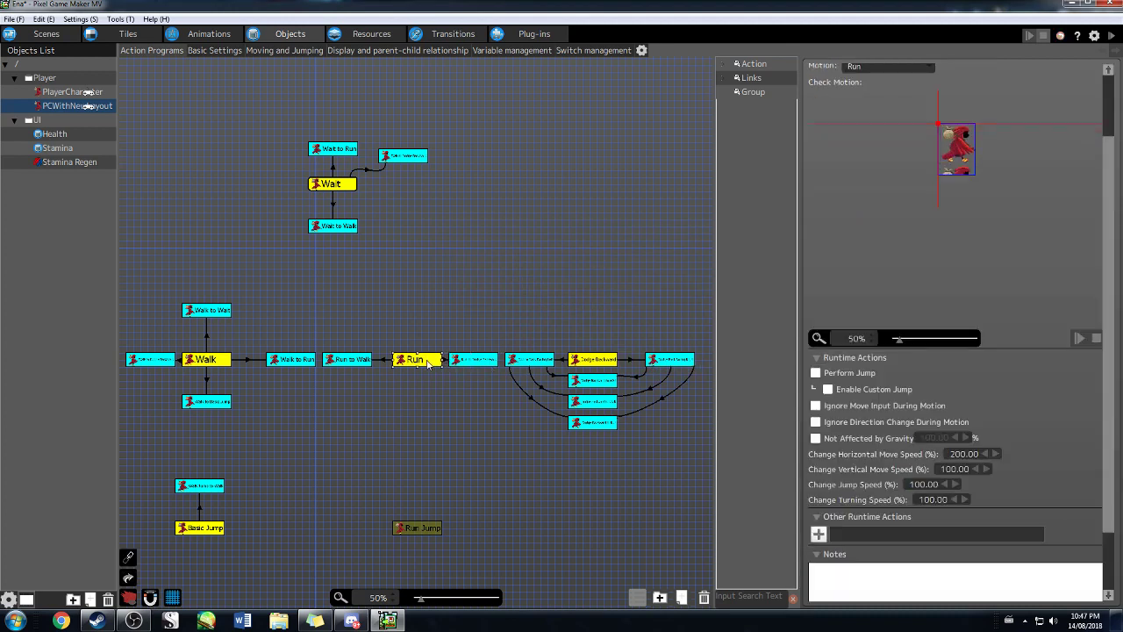
pyautogui.click(595, 361)
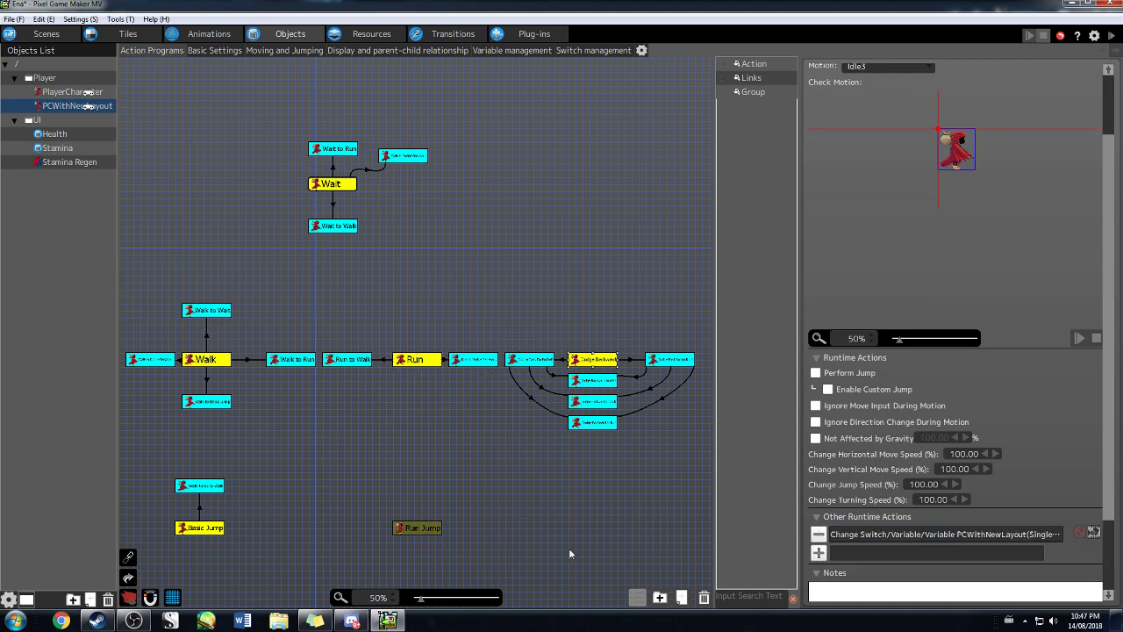
pyautogui.click(541, 523)
# - Add a new action box below the Dodge Backward group, level with Run Jump
pyautogui.scroll(-2, 583, 459)
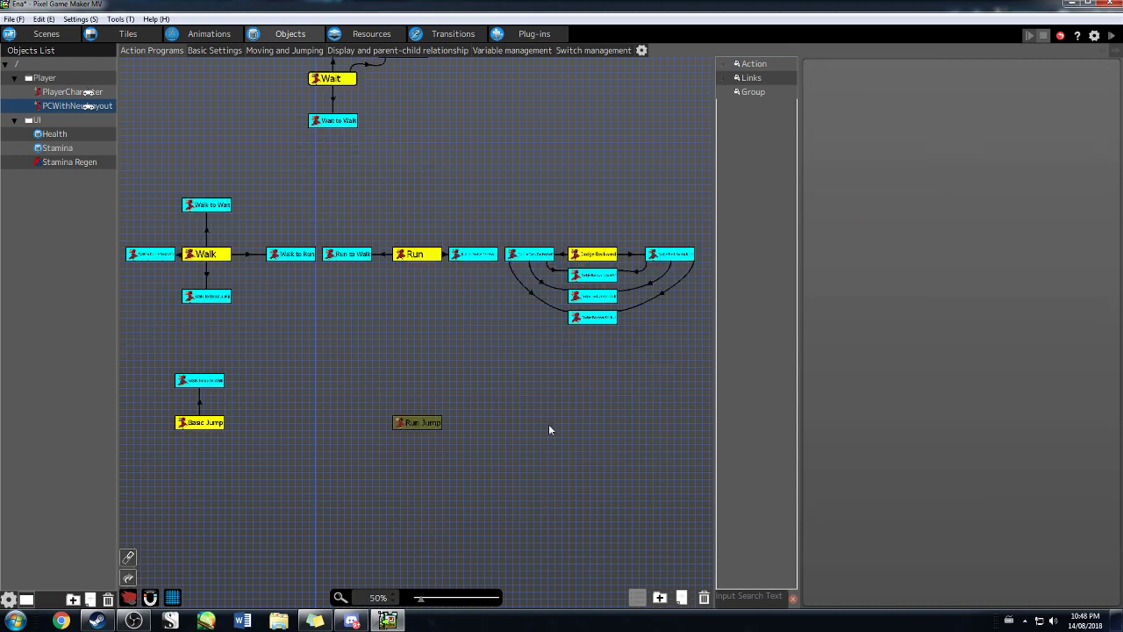
pyautogui.rightClick(566, 422)
pyautogui.click(589, 429)
pyautogui.moveTo(589, 429)
pyautogui.mouseDown()
pyautogui.moveTo(599, 428)
pyautogui.moveTo(589, 428)
pyautogui.mouseUp()
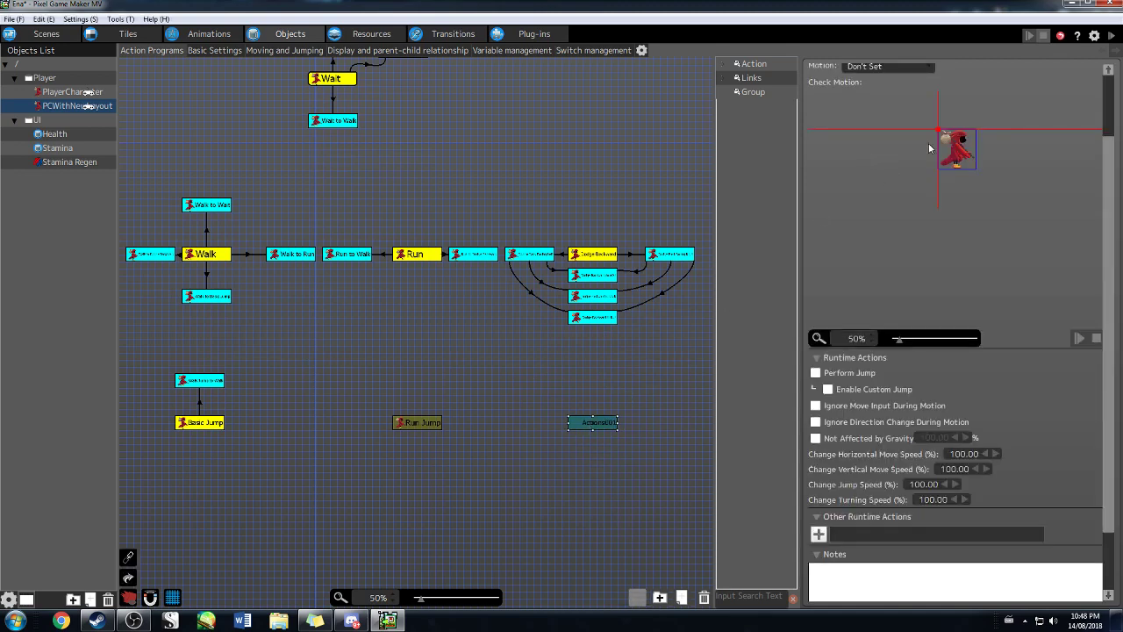
# - Color the new action yellow, name it Dodge Forward, and assign the Idle4 motion
pyautogui.scroll(2, 1118, 105)
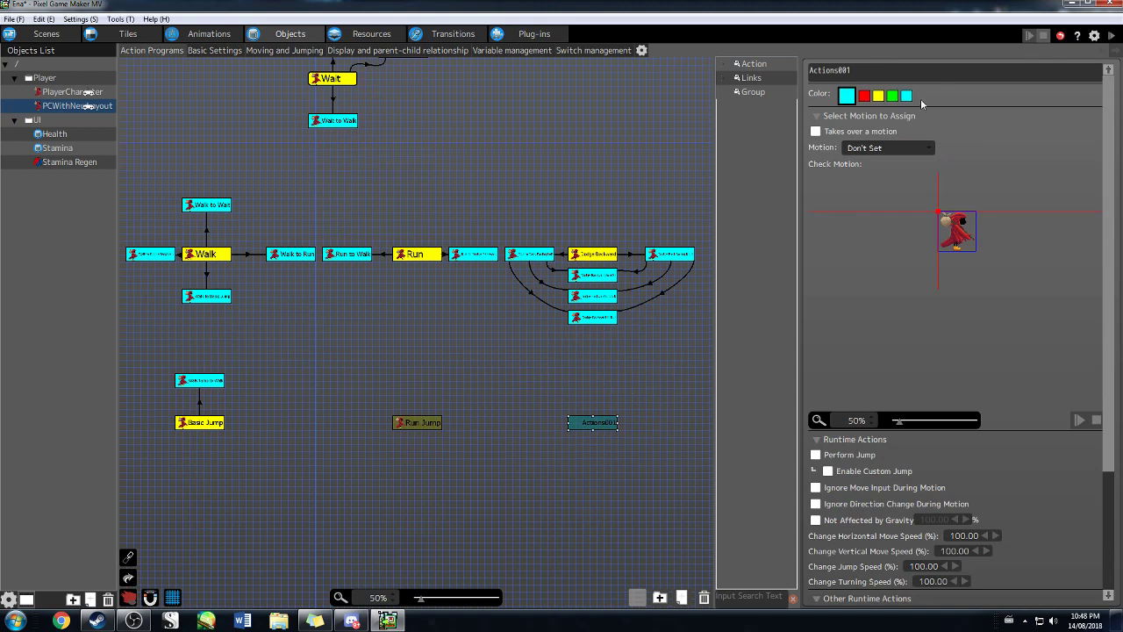
pyautogui.click(879, 95)
pyautogui.doubleClick(875, 72)
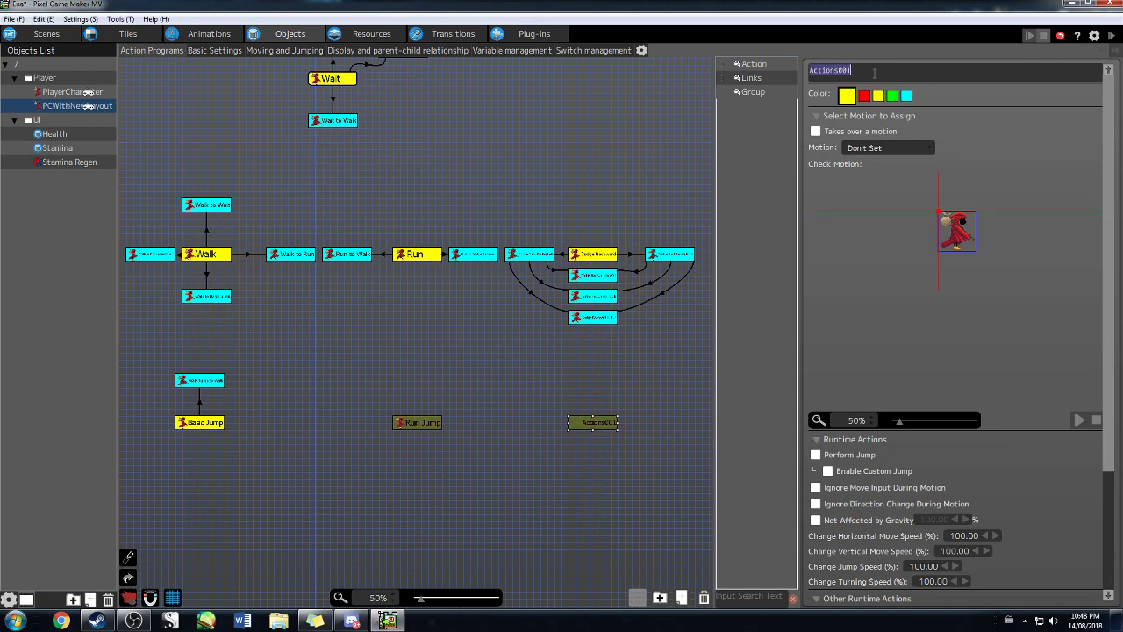
pyautogui.write('Dodge Forward')
pyautogui.click(888, 147)
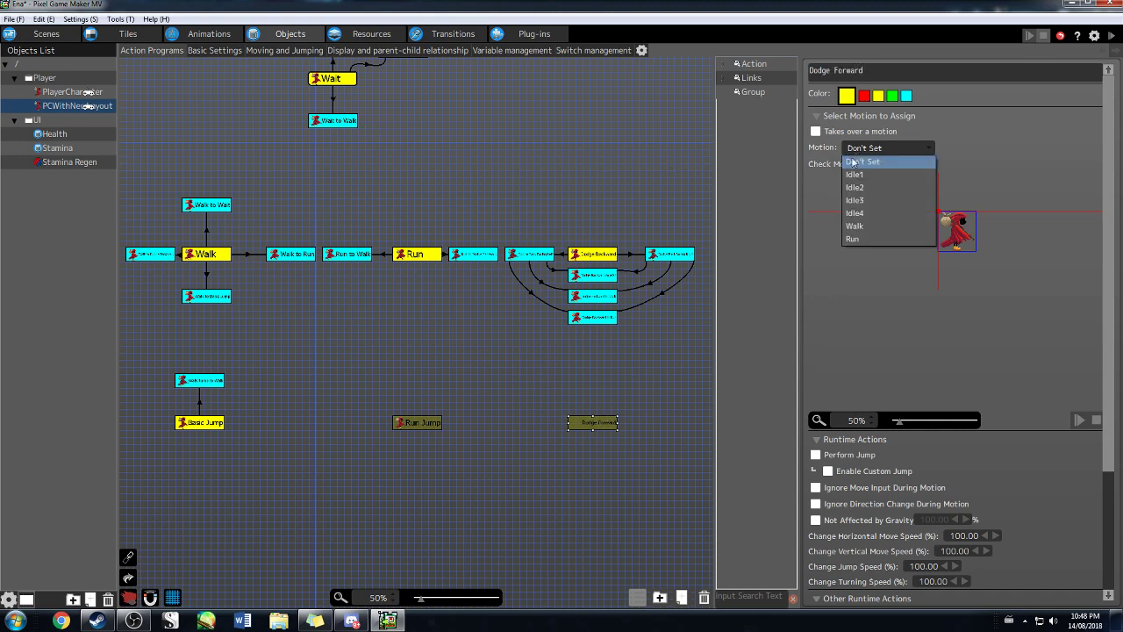
pyautogui.click(878, 215)
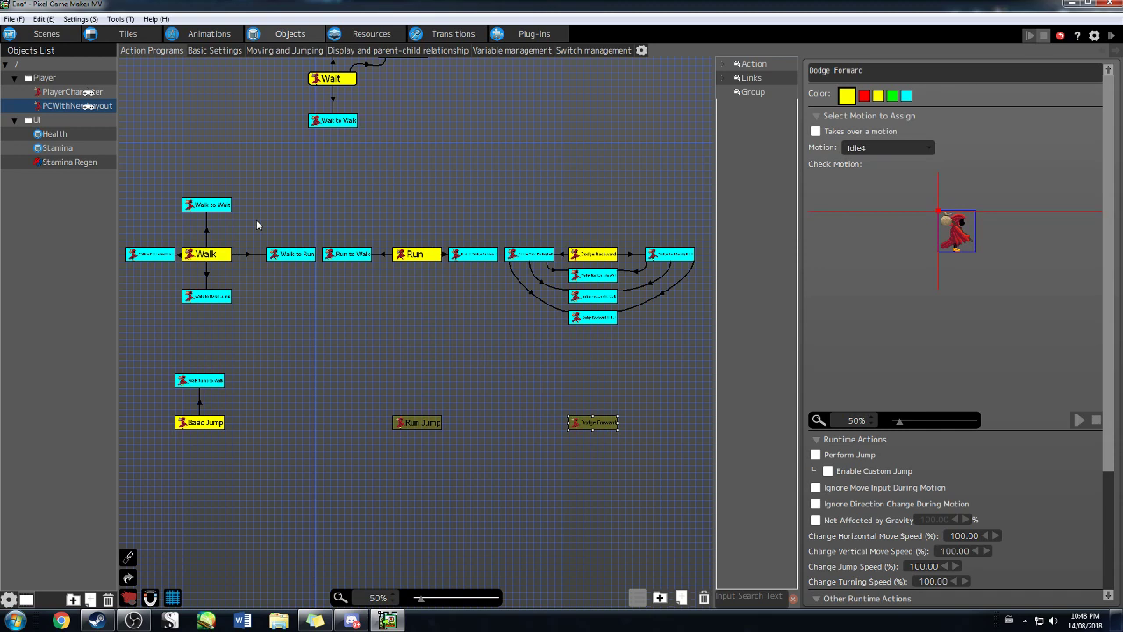
# - Move the Walk to Dodge Backward action slightly down and to the left of Walk
pyautogui.moveTo(156, 256); pyautogui.dragTo(147, 282)
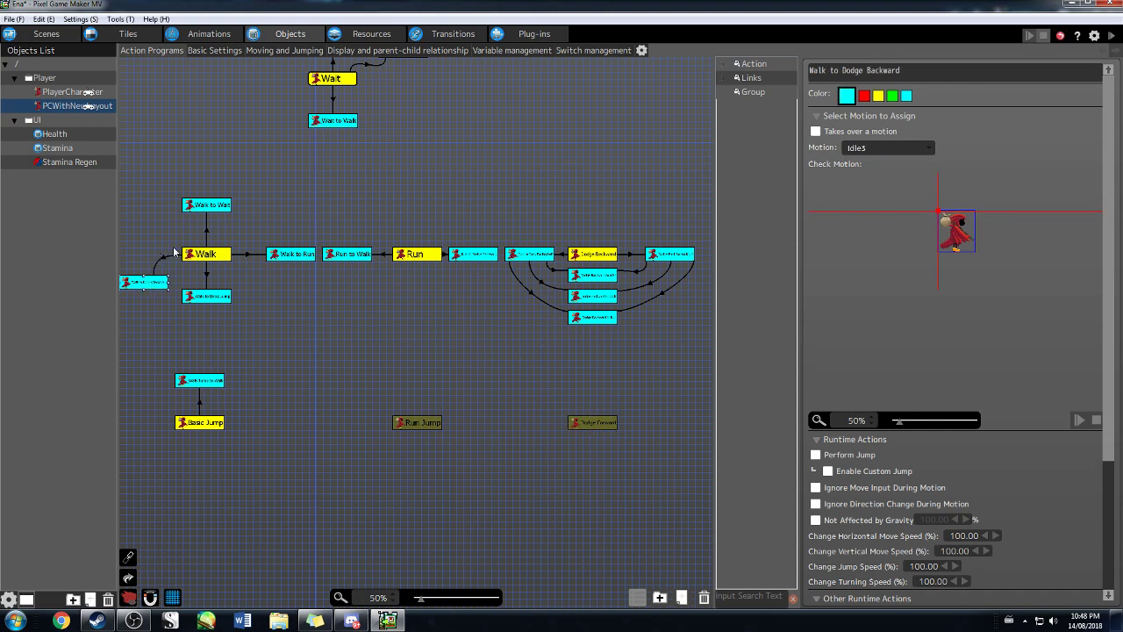
pyautogui.rightClick(196, 251)
pyautogui.click(230, 271)
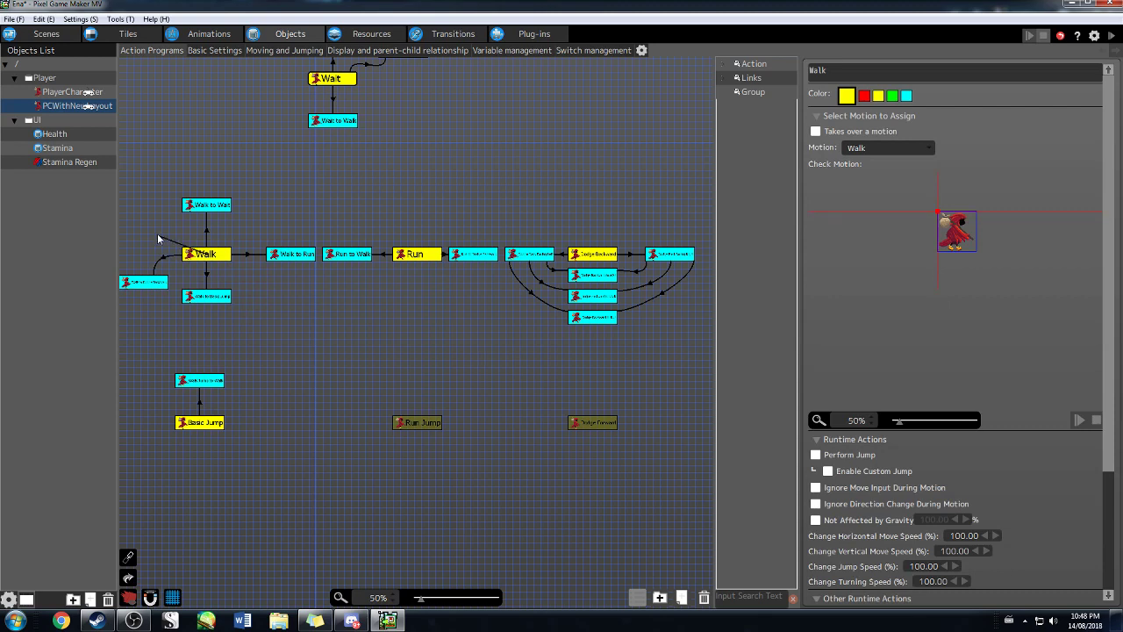
pyautogui.click(157, 234)
# - Add a cyan action named Walk to Dodge Forward above Walk to Dodge Backward, and assign the Idle4 motion
pyautogui.rightClick(140, 231)
pyautogui.click(172, 240)
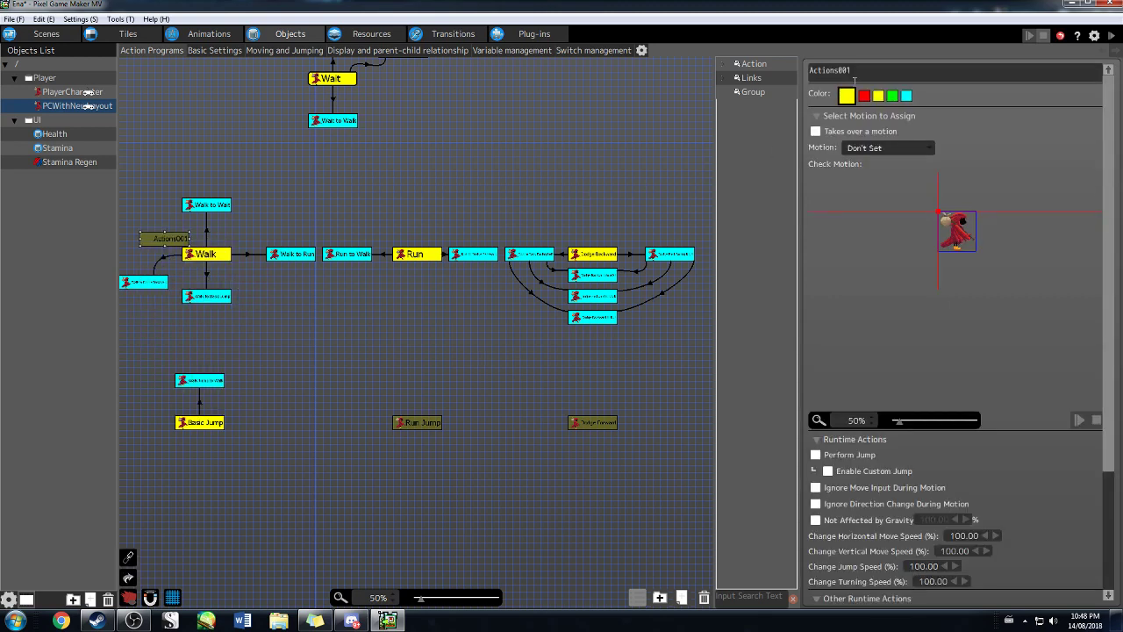
pyautogui.click(907, 96)
pyautogui.doubleClick(861, 69)
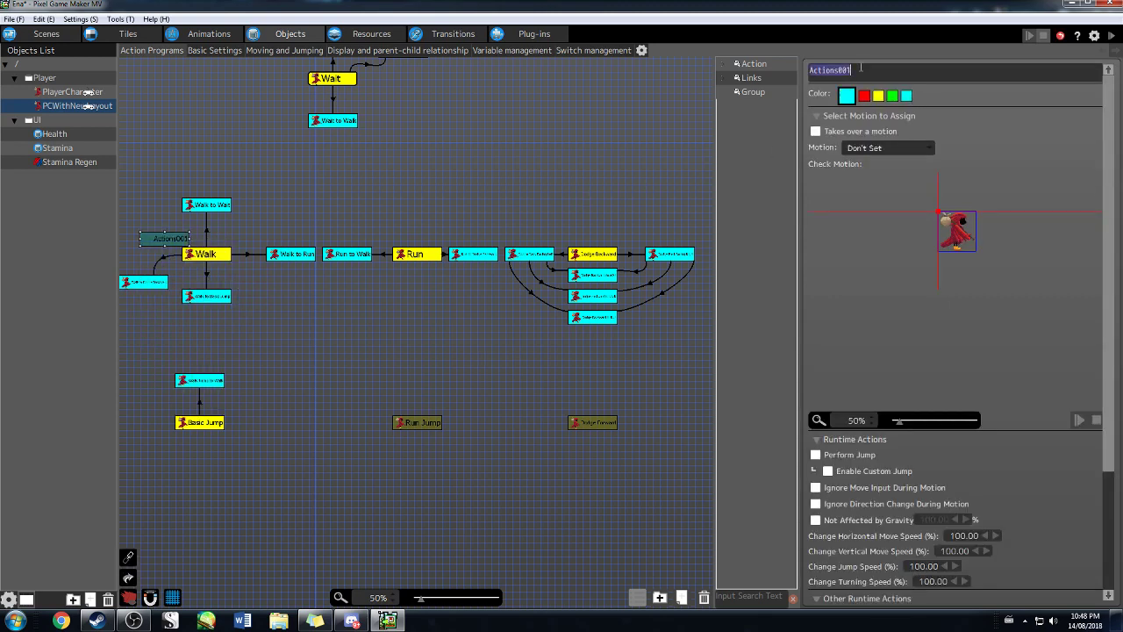
pyautogui.write('Walk to Dodge Forward')
pyautogui.moveTo(151, 242); pyautogui.dragTo(132, 244)
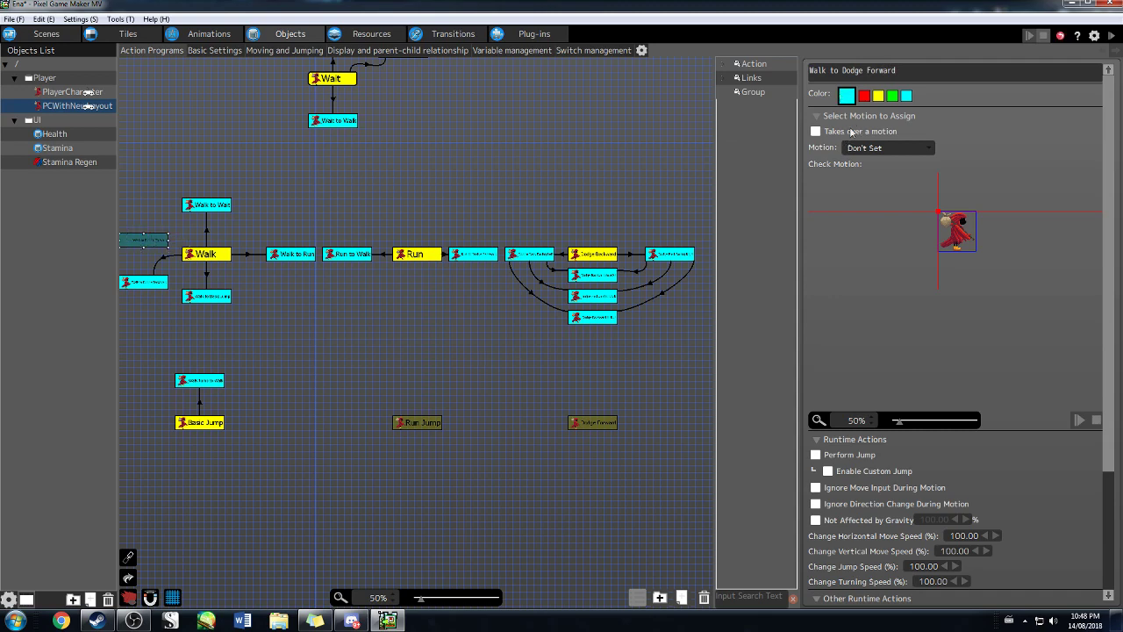
pyautogui.click(878, 147)
pyautogui.click(878, 221)
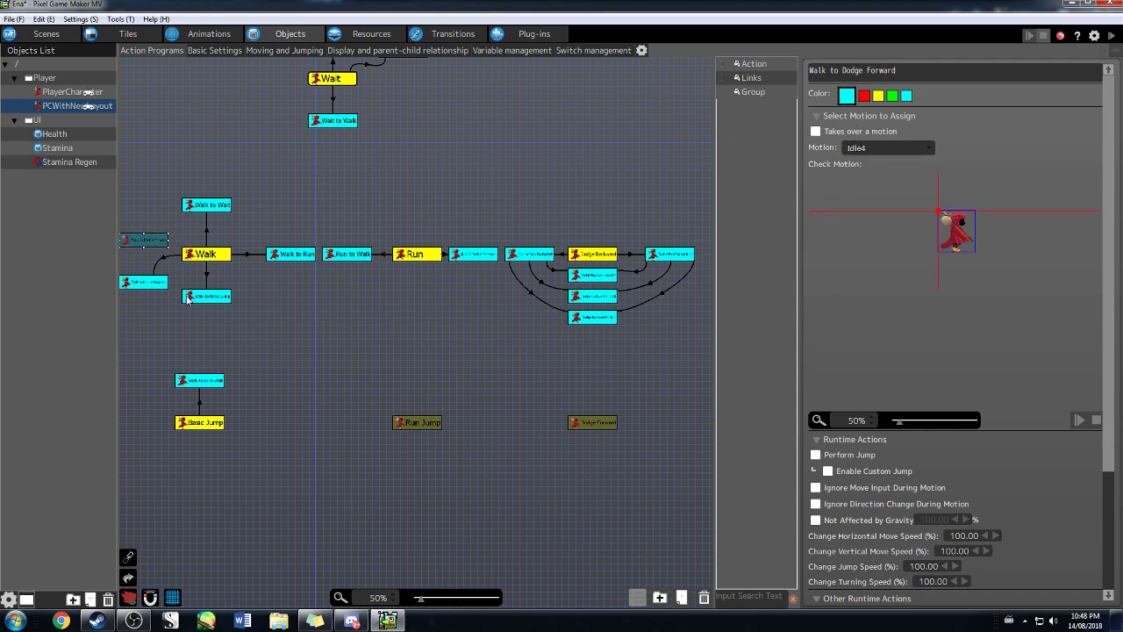
# - Link Walk to the Walk to Dodge Forward action, with Y Pressed as the link's input condition
pyautogui.rightClick(206, 254)
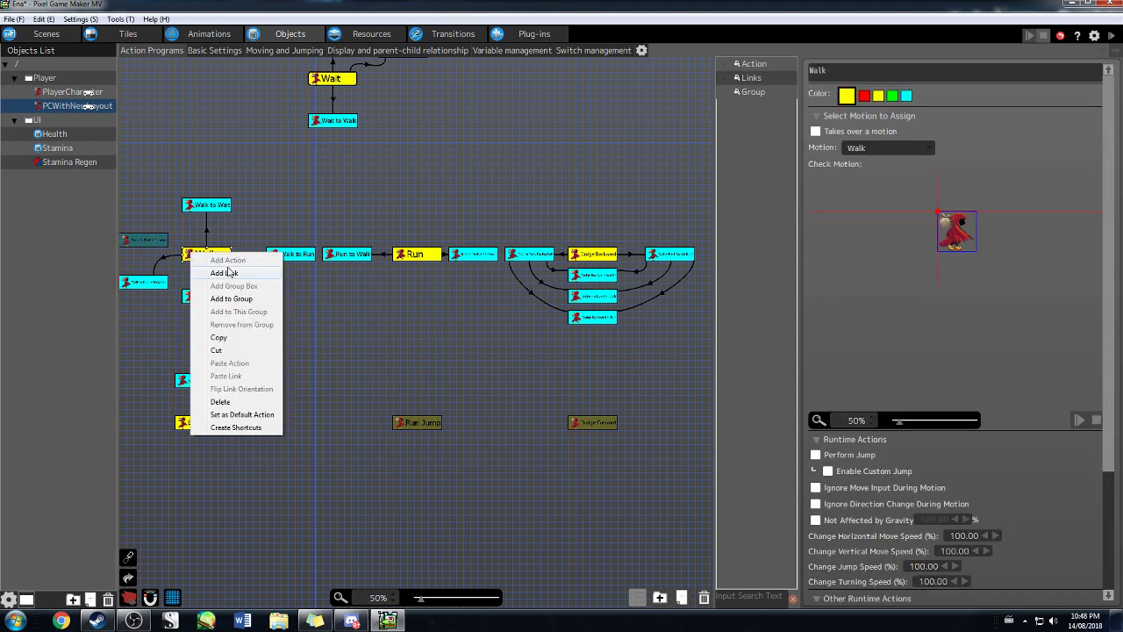
pyautogui.click(223, 273)
pyautogui.click(143, 239)
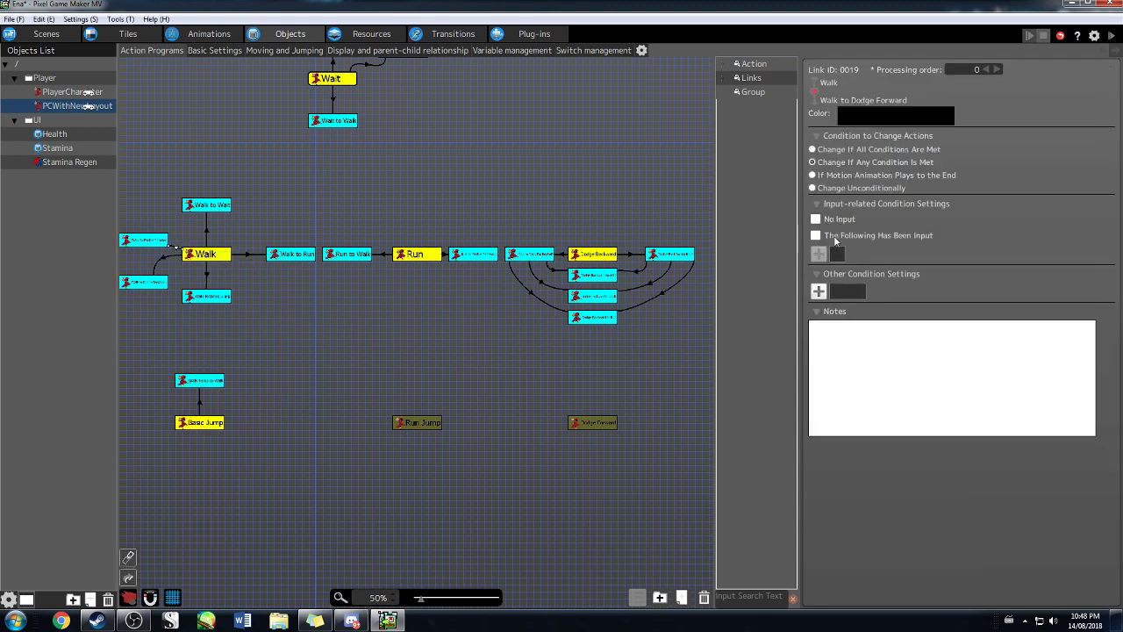
pyautogui.click(834, 235)
pyautogui.click(542, 253)
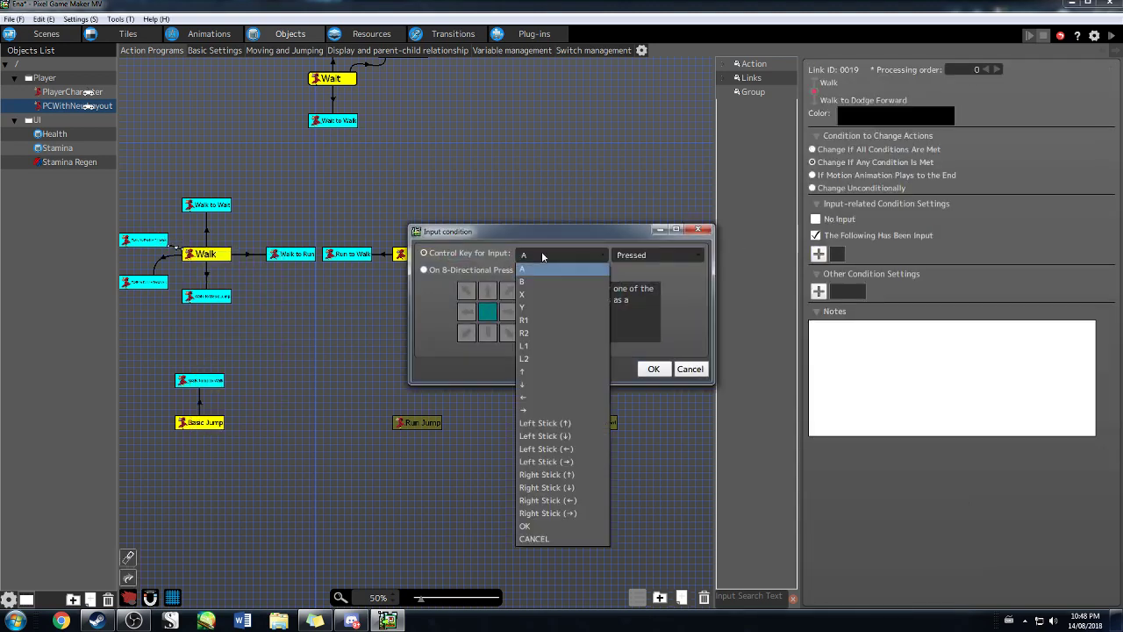
pyautogui.click(541, 308)
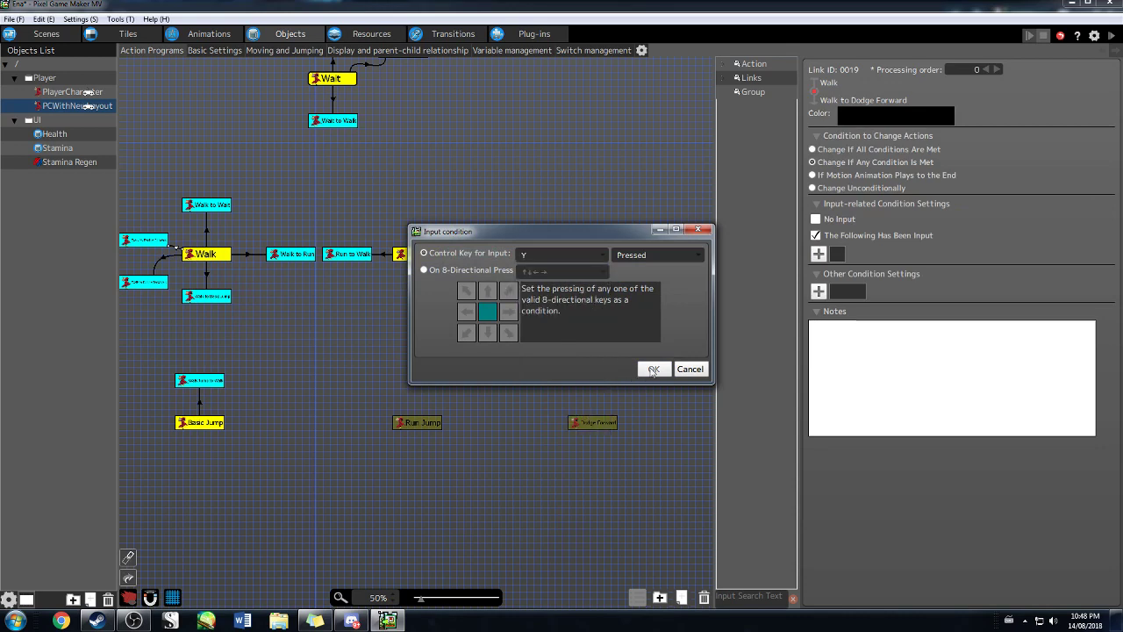
pyautogui.click(653, 368)
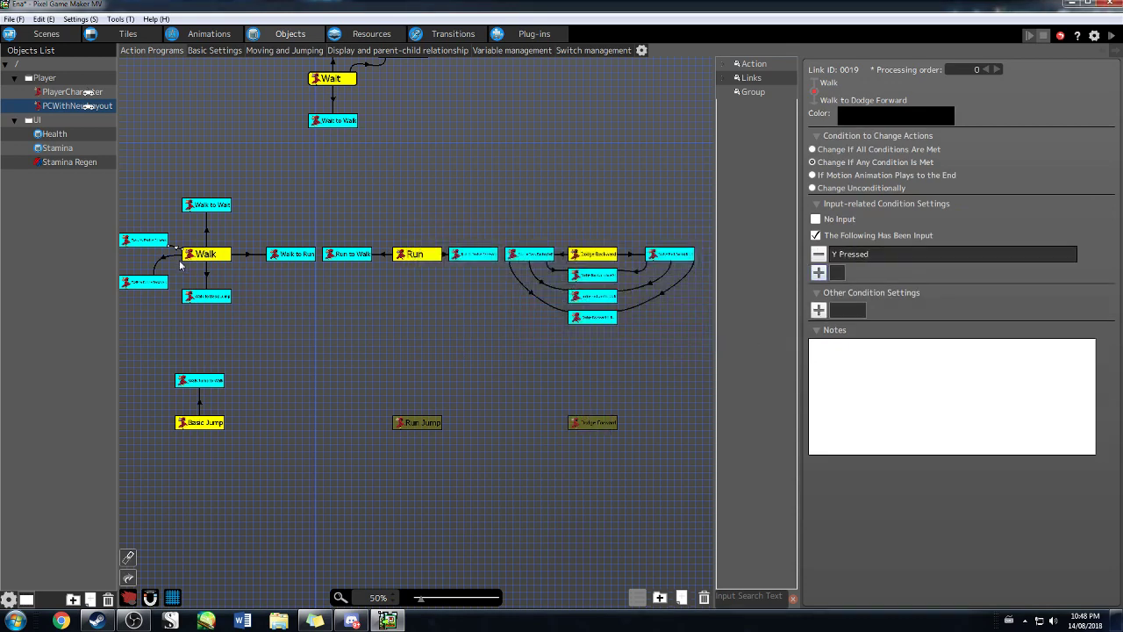
# - Compare the conditions on Walk's links to Walk to Dodge Backward and Walk to Dodge Forward
pyautogui.click(156, 281)
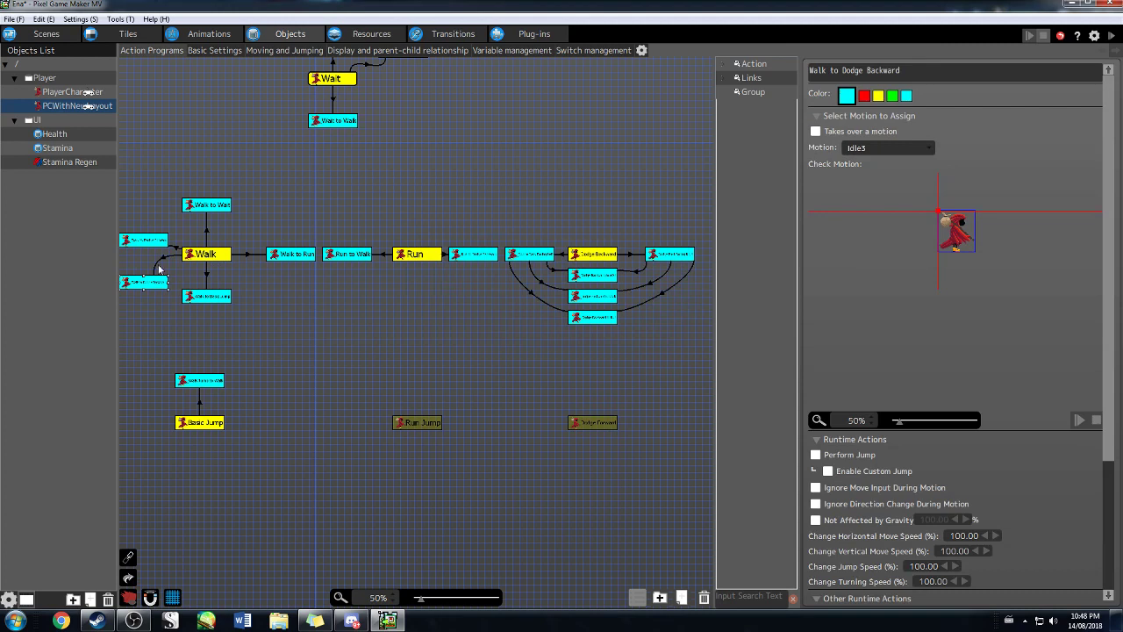
pyautogui.click(162, 262)
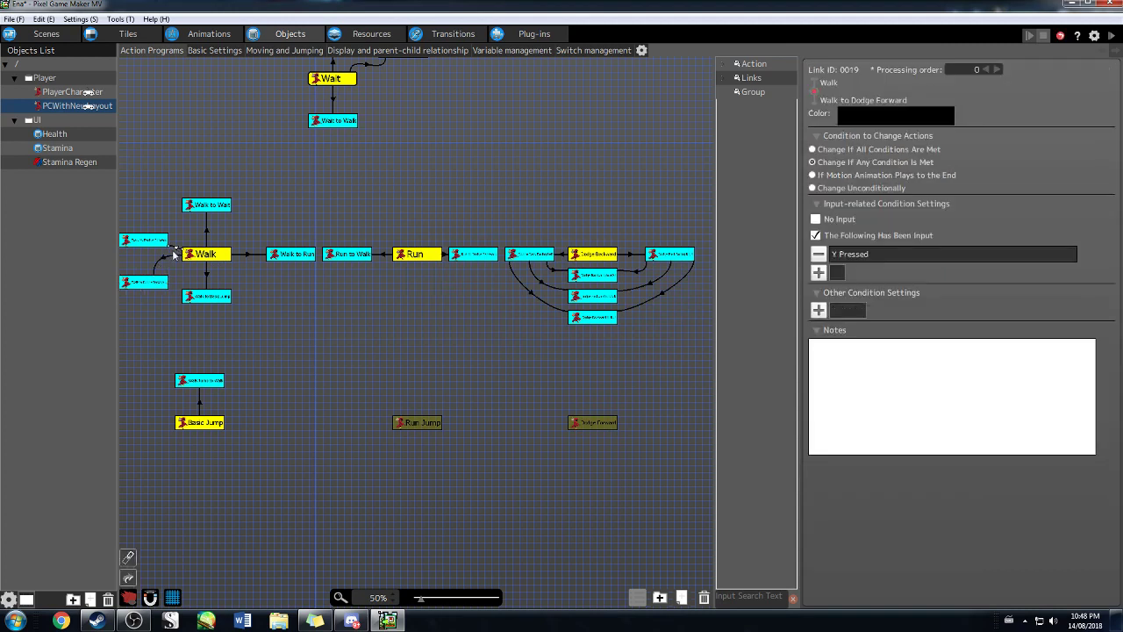
pyautogui.click(167, 257)
pyautogui.click(163, 261)
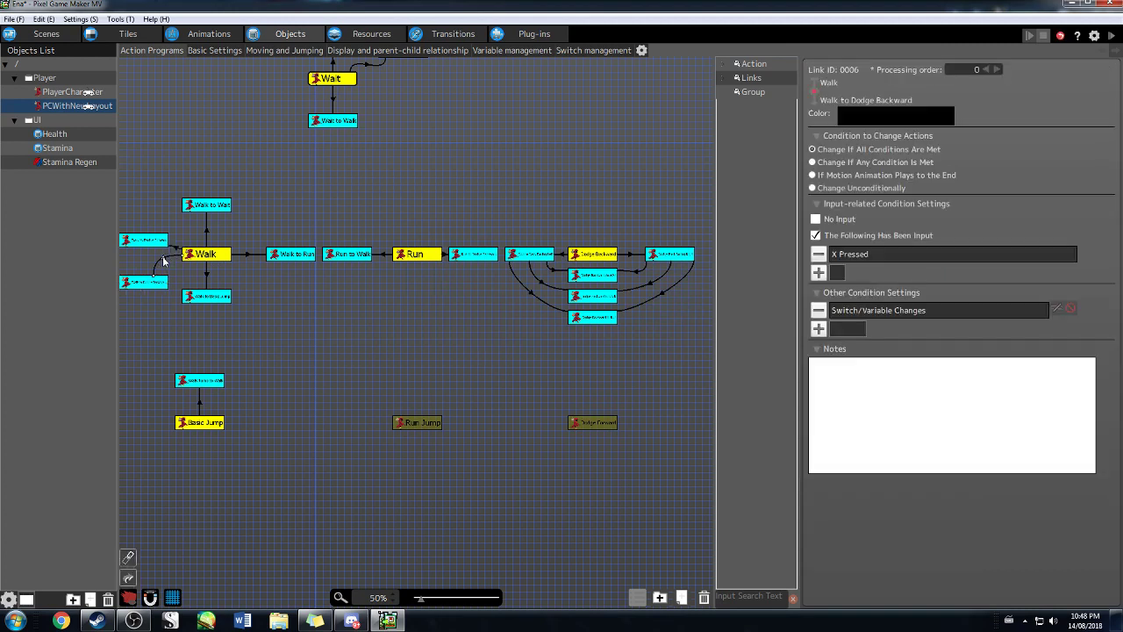
pyautogui.click(175, 252)
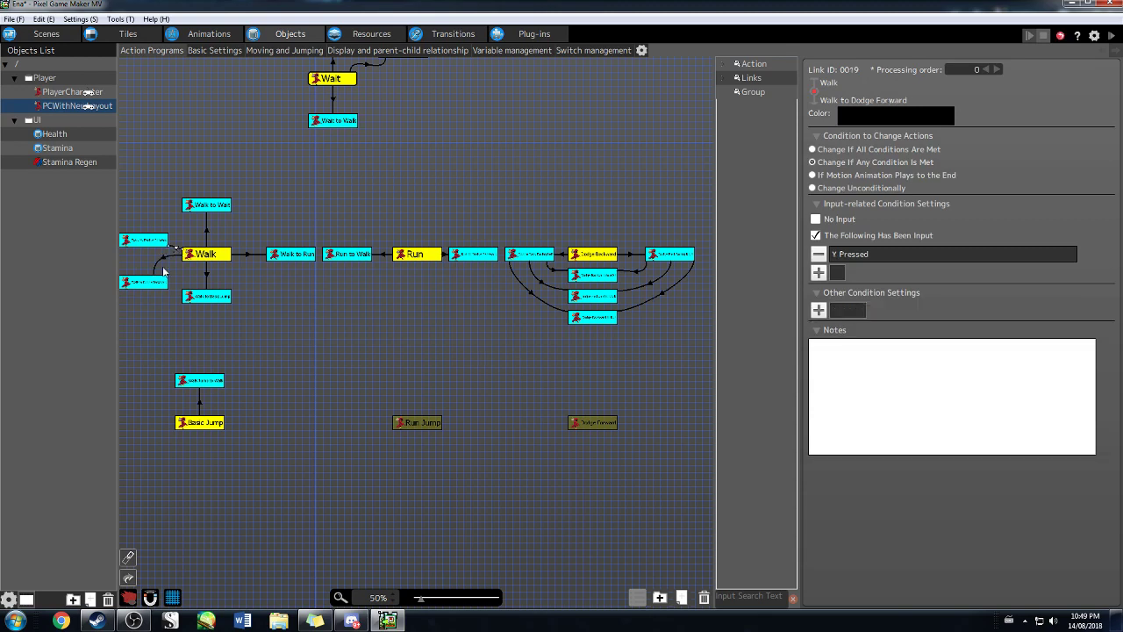
pyautogui.click(160, 267)
pyautogui.click(169, 261)
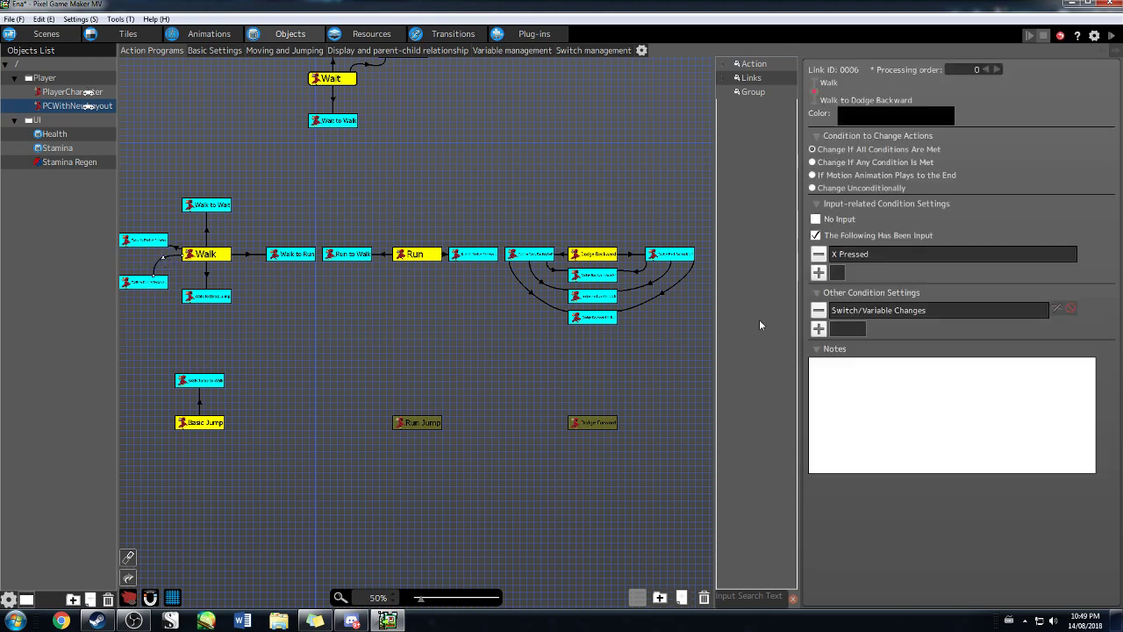
# - Add a Switch/Variable Changes condition to the link from Walk to Walk to Dodge Forward, using PCWithNewLayout's Stamina variable
pyautogui.click(175, 251)
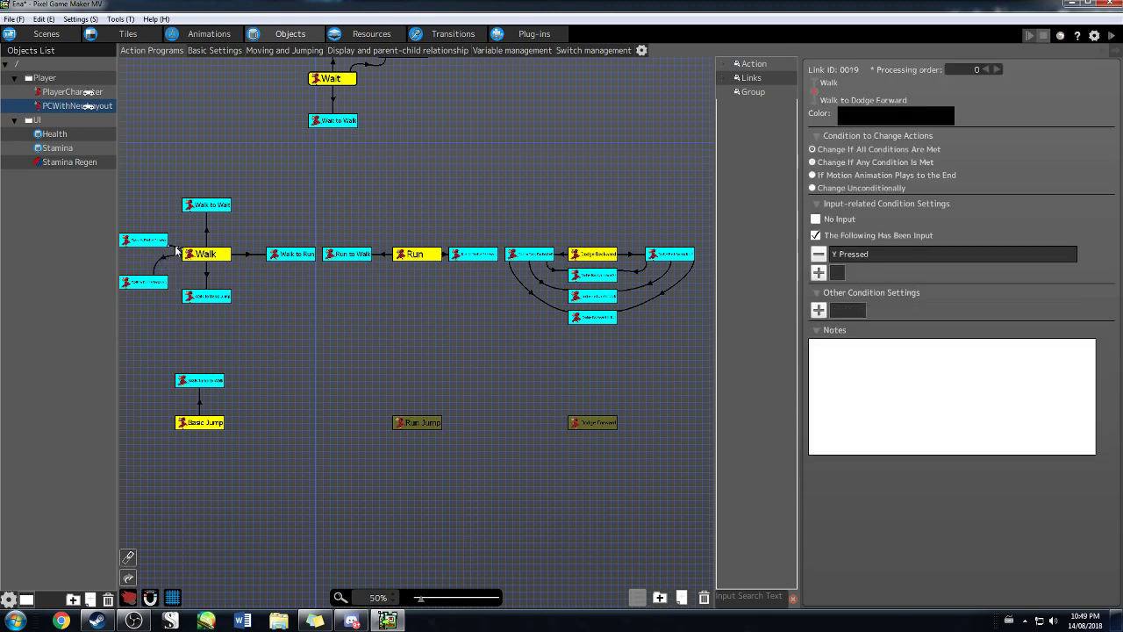
pyautogui.click(818, 310)
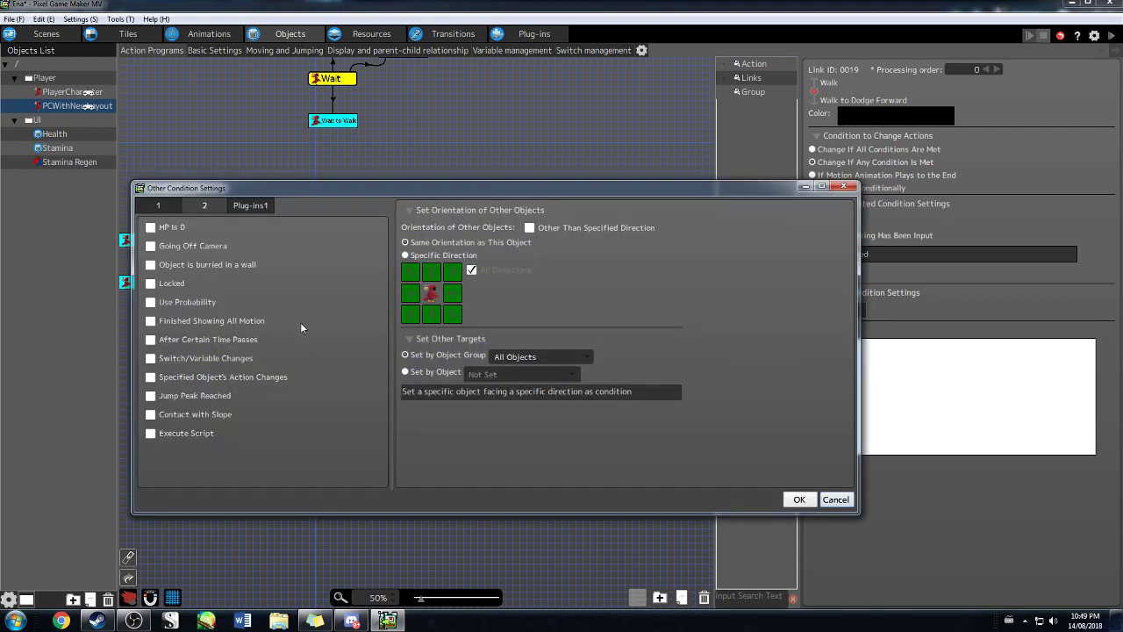
pyautogui.click(175, 208)
pyautogui.click(206, 208)
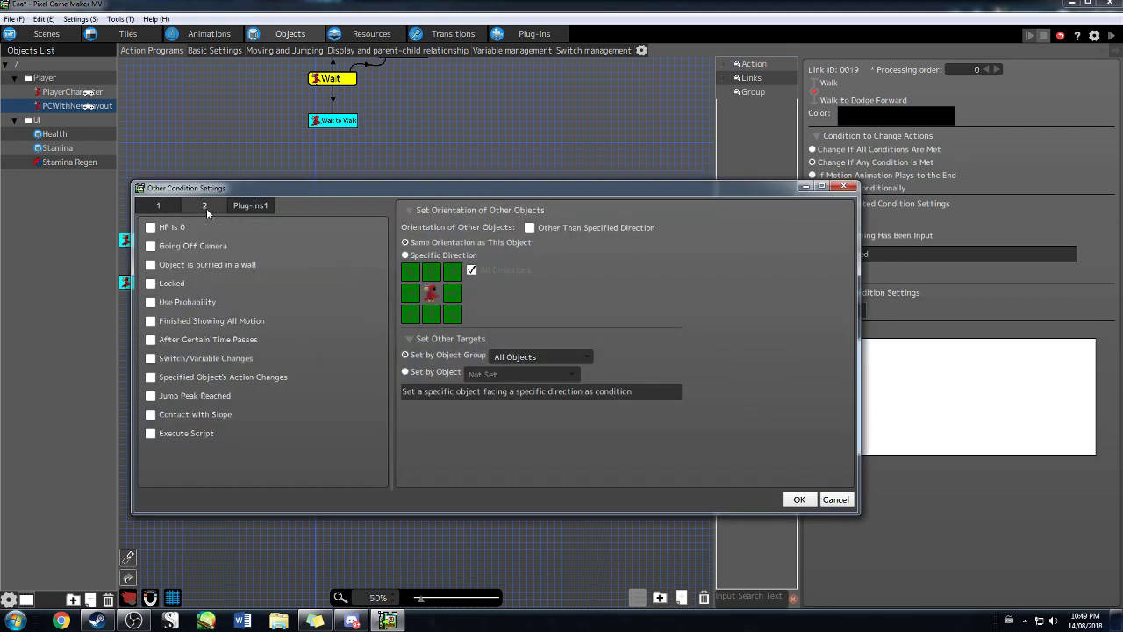
pyautogui.click(194, 360)
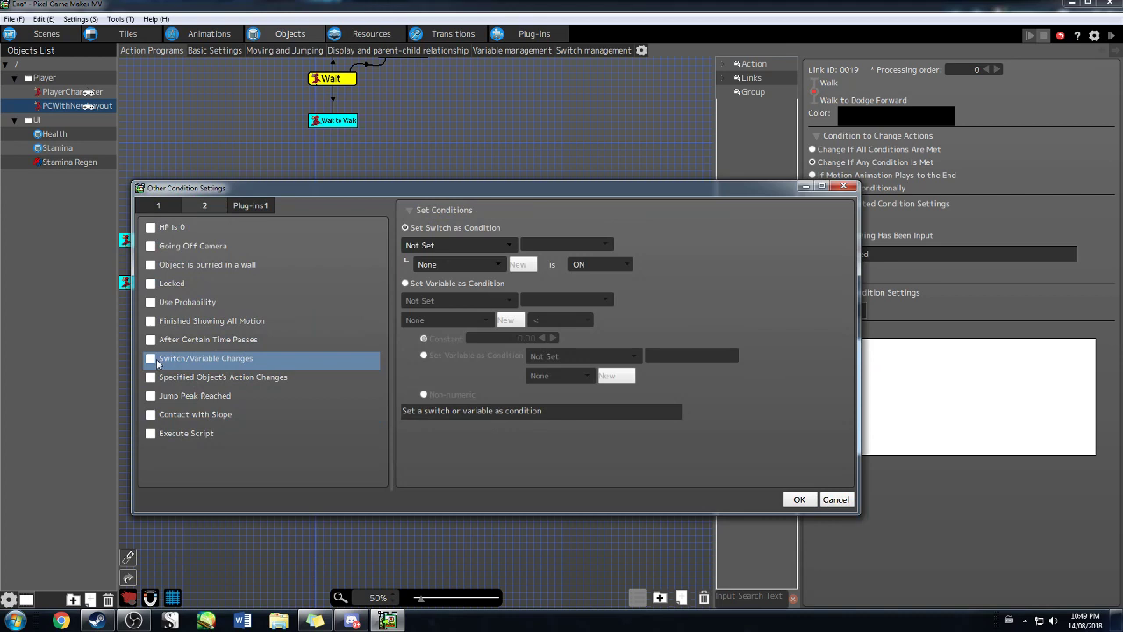
pyautogui.click(430, 285)
pyautogui.click(458, 300)
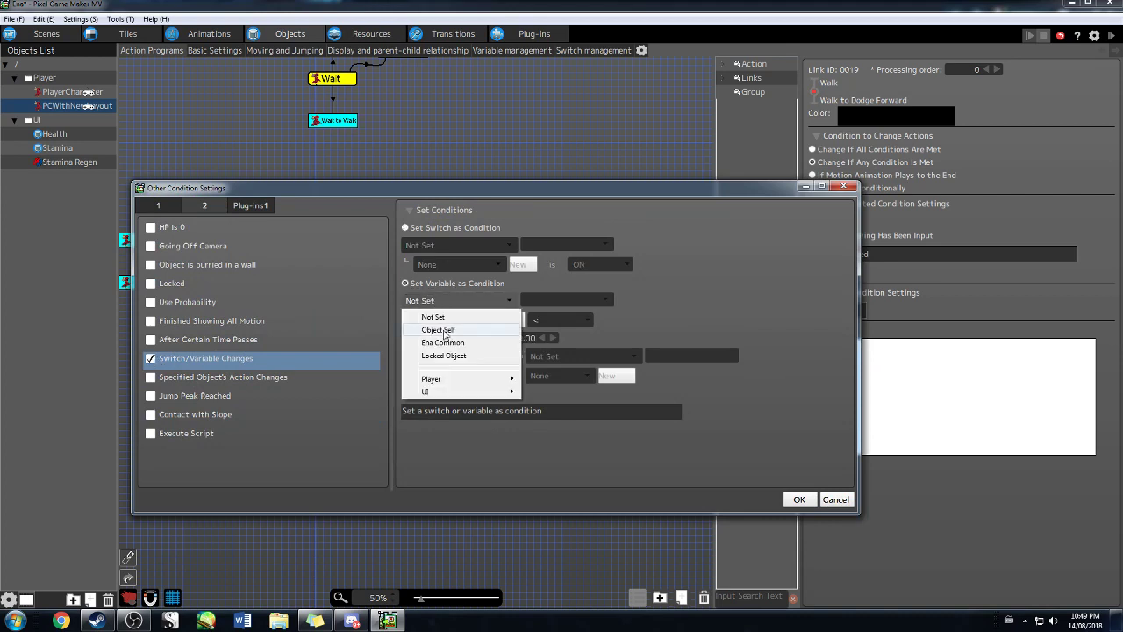
pyautogui.moveTo(455, 382)
pyautogui.click(555, 394)
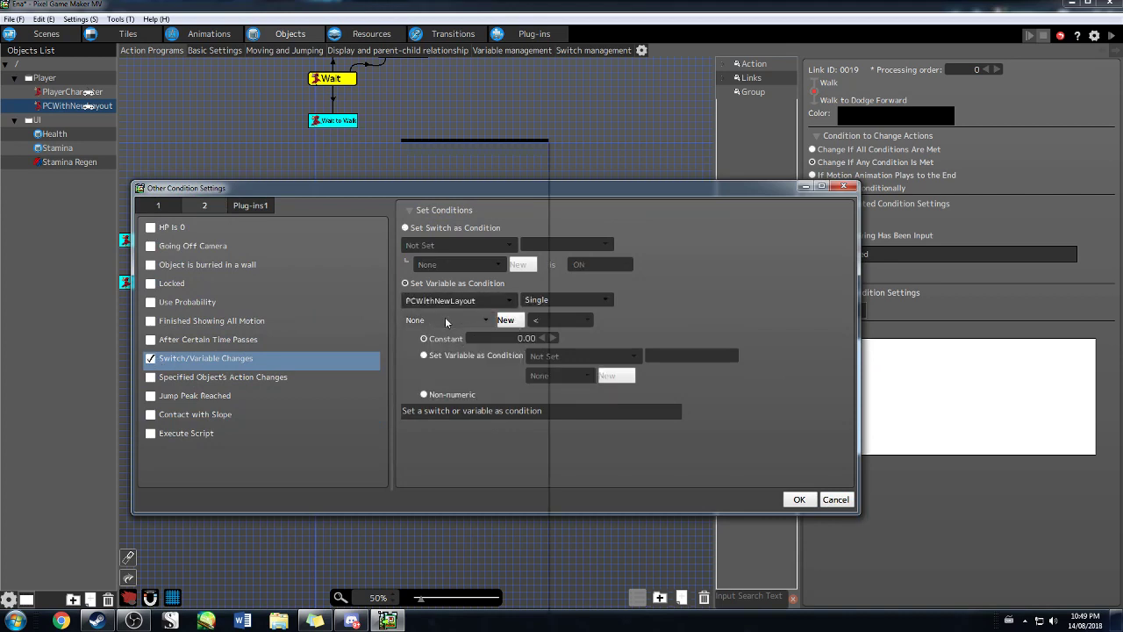
pyautogui.click(447, 320)
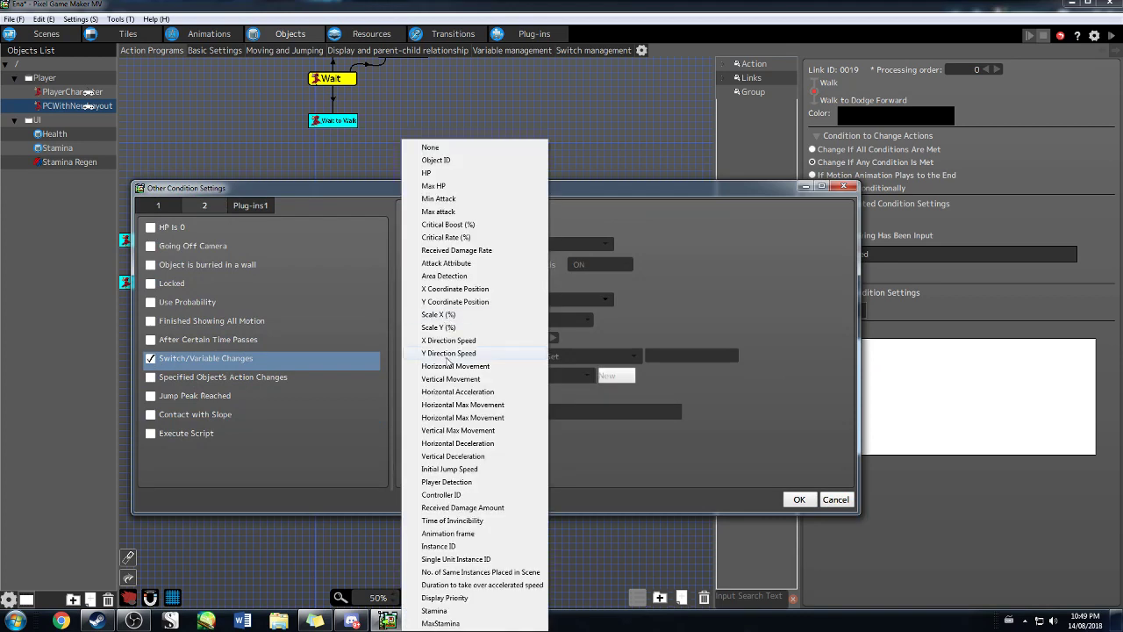
pyautogui.click(434, 610)
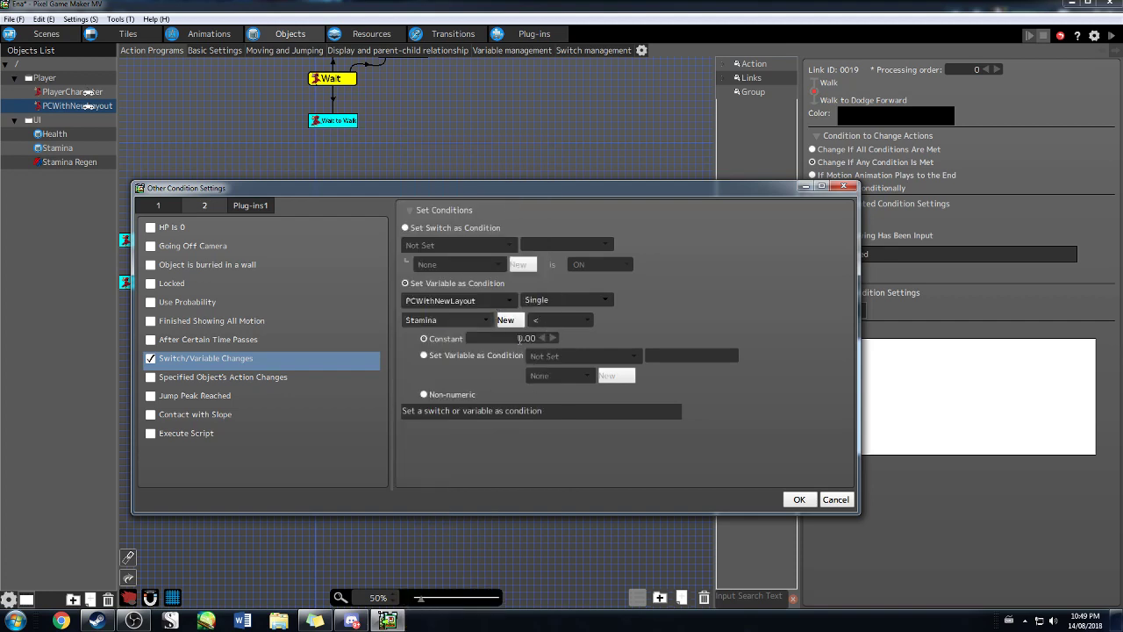
# - Set the condition's comparison to Stamina > constant 0.00 and apply it to the link
pyautogui.click(558, 321)
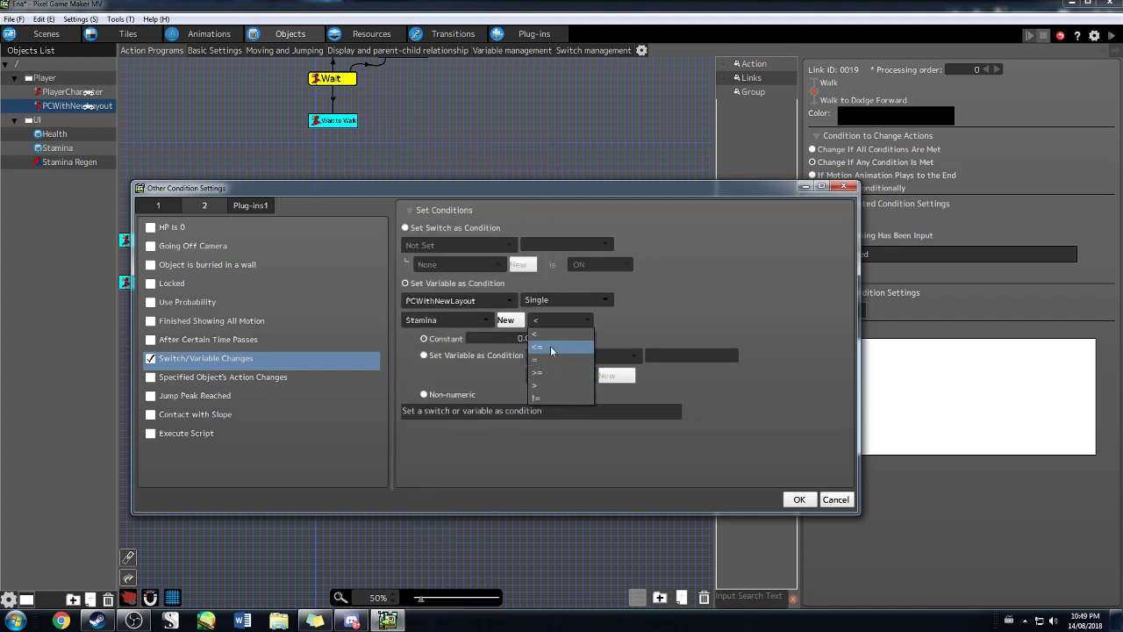
pyautogui.click(657, 320)
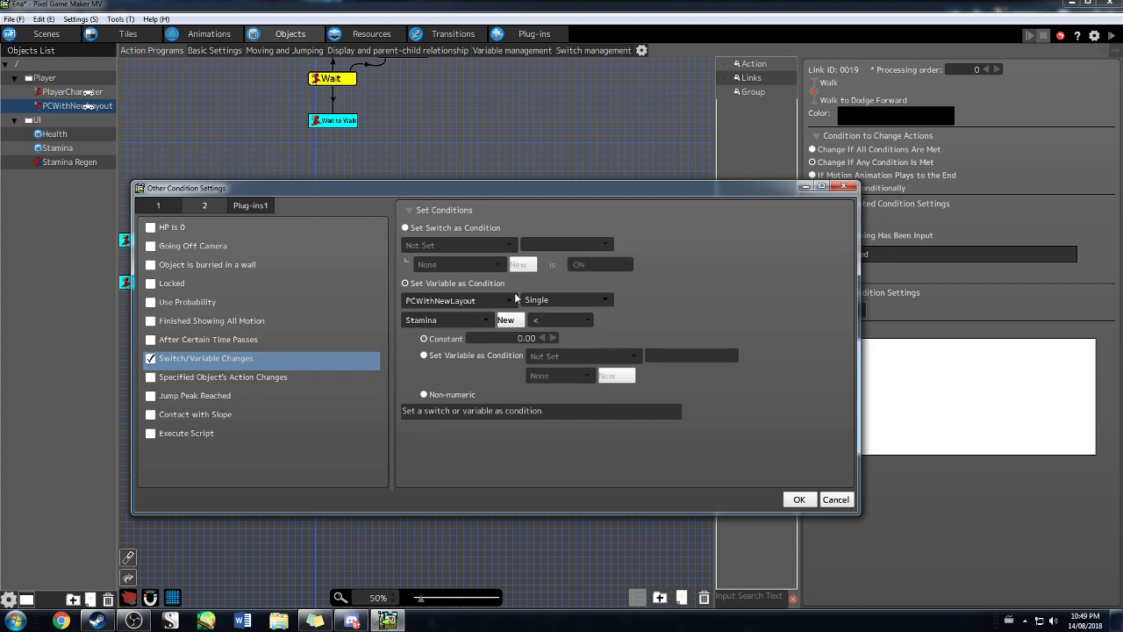
pyautogui.click(554, 323)
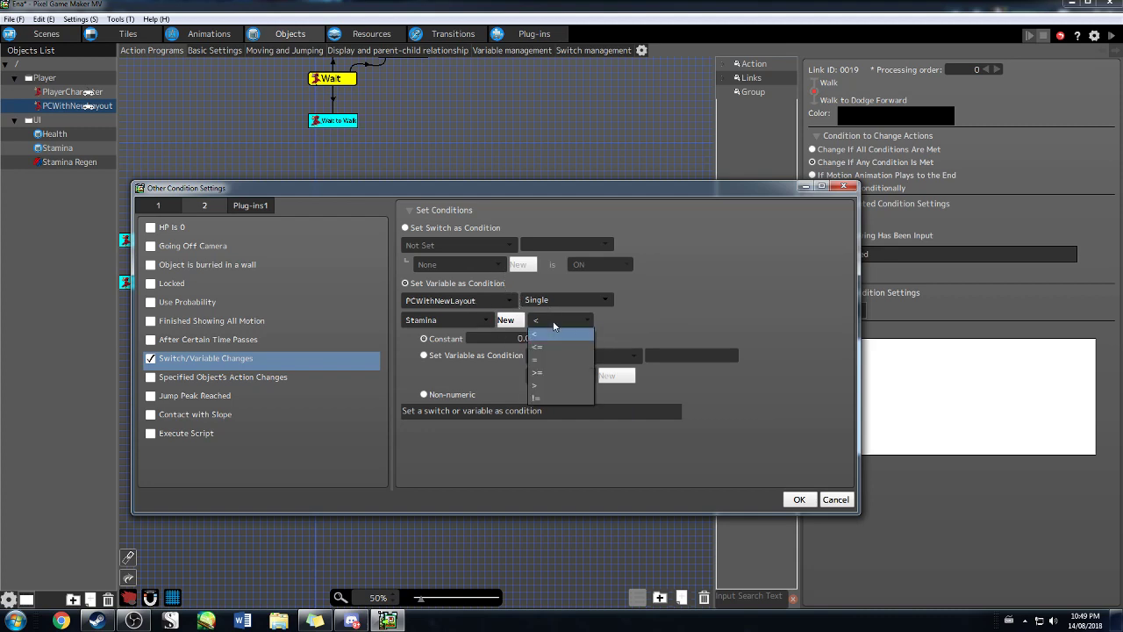
pyautogui.click(549, 387)
pyautogui.click(799, 500)
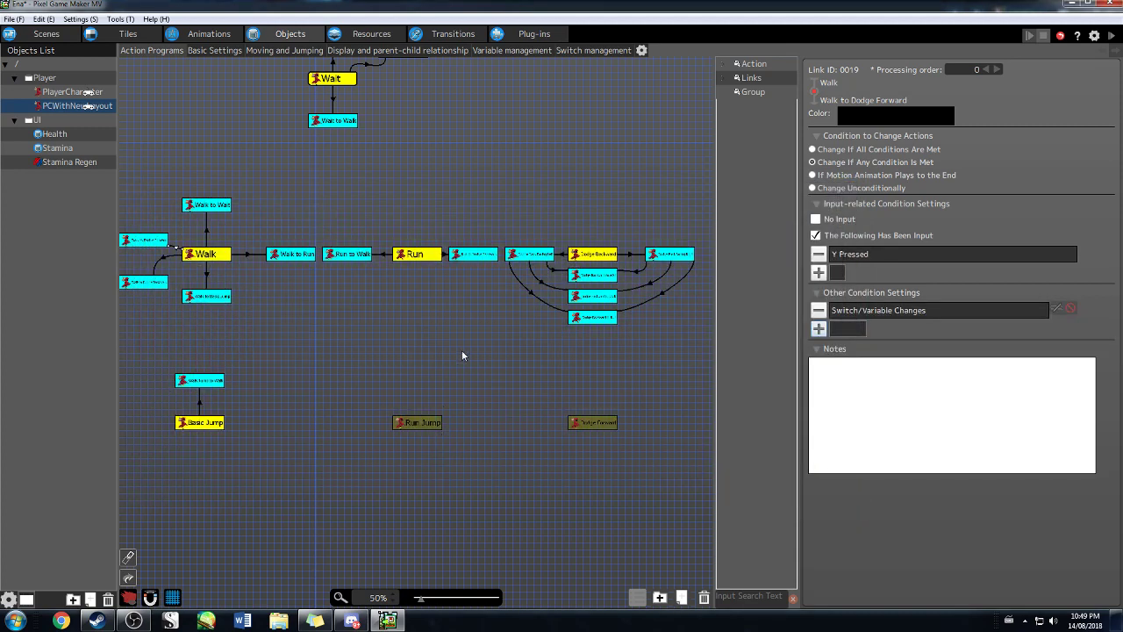
# - Give Walk to Dodge Forward an Execute Object Action runtime action that runs Dodge Forward on Object Self
pyautogui.click(147, 239)
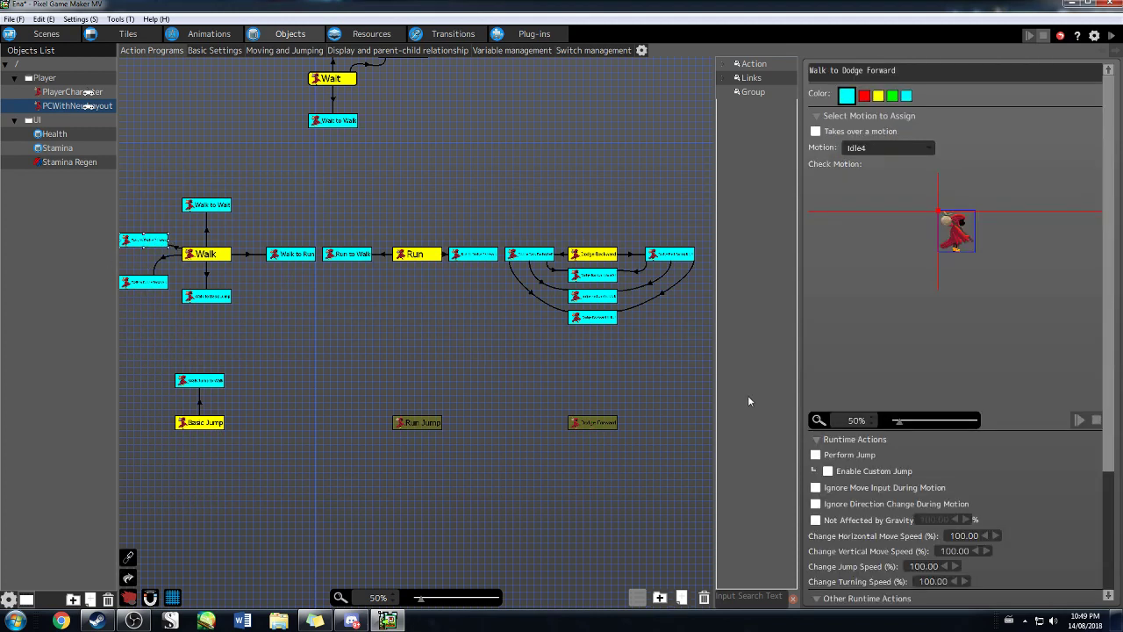
pyautogui.scroll(-5, 984, 501)
pyautogui.click(820, 477)
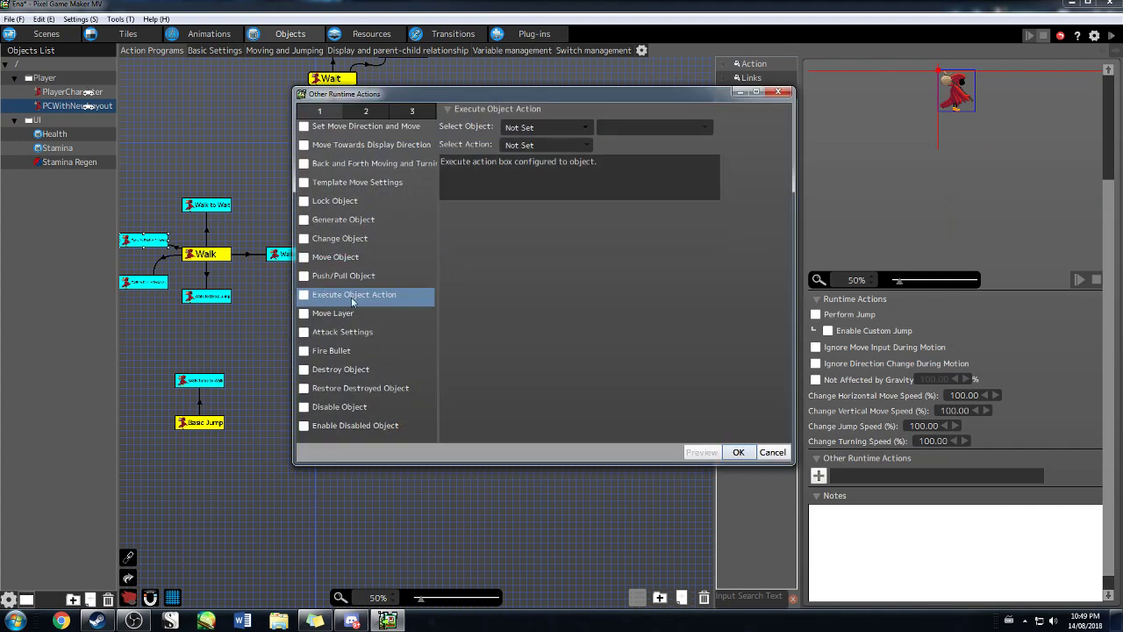
pyautogui.click(306, 296)
pyautogui.click(527, 130)
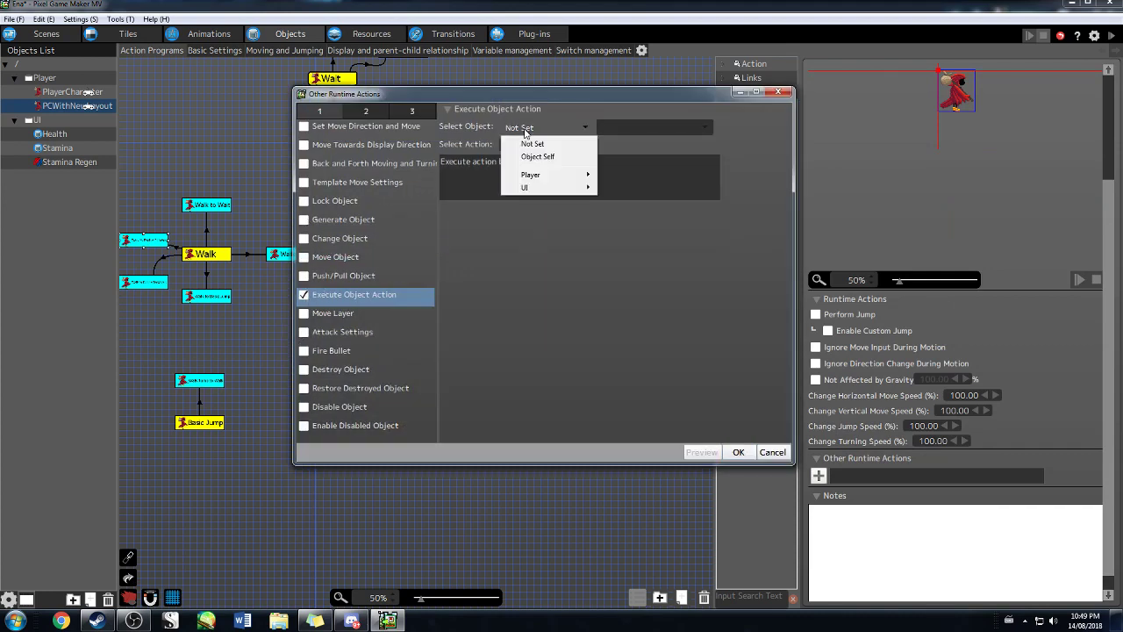
pyautogui.click(531, 156)
pyautogui.click(527, 146)
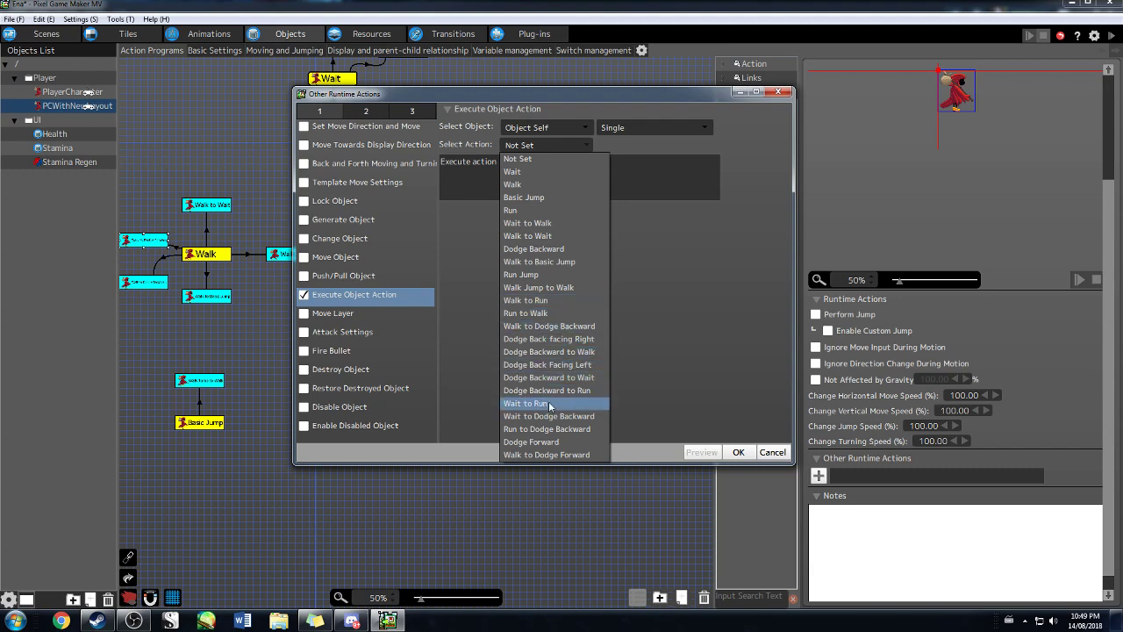
pyautogui.click(531, 442)
pyautogui.click(738, 452)
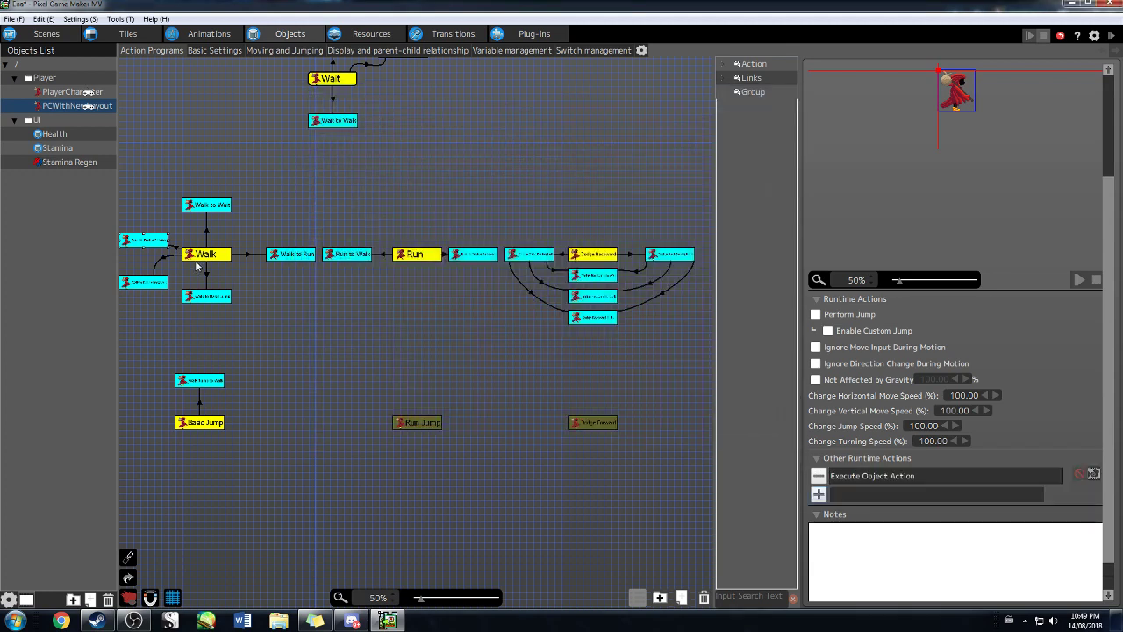
# - Give Dodge Forward a Change Switch/Variable runtime action that changes Object Self's Stamina by -= constant 1
pyautogui.click(601, 425)
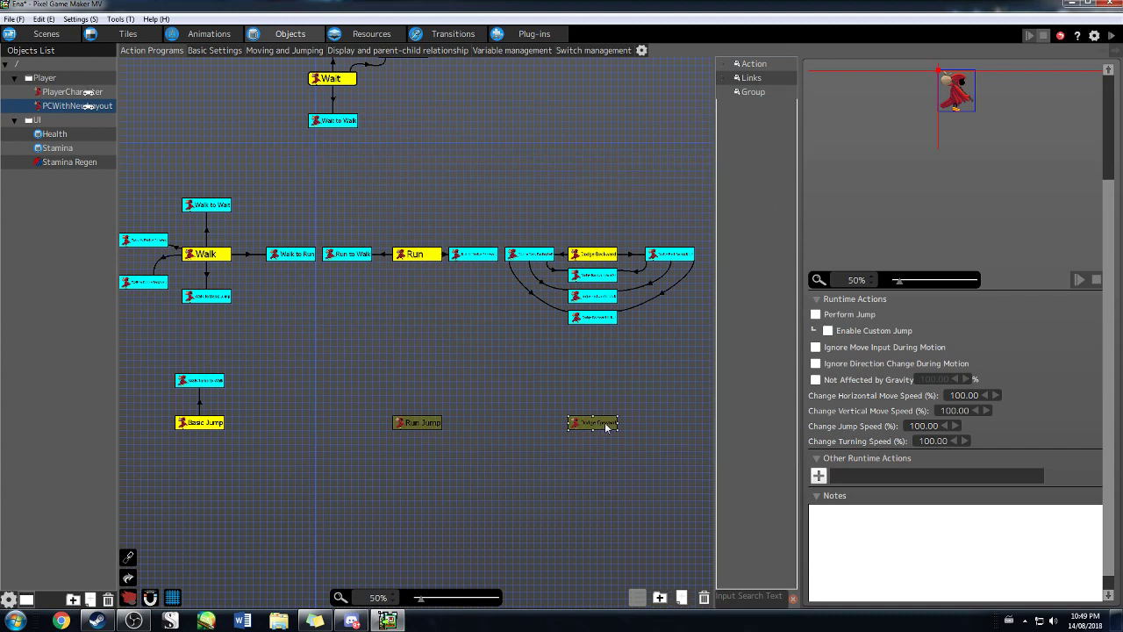
pyautogui.click(819, 475)
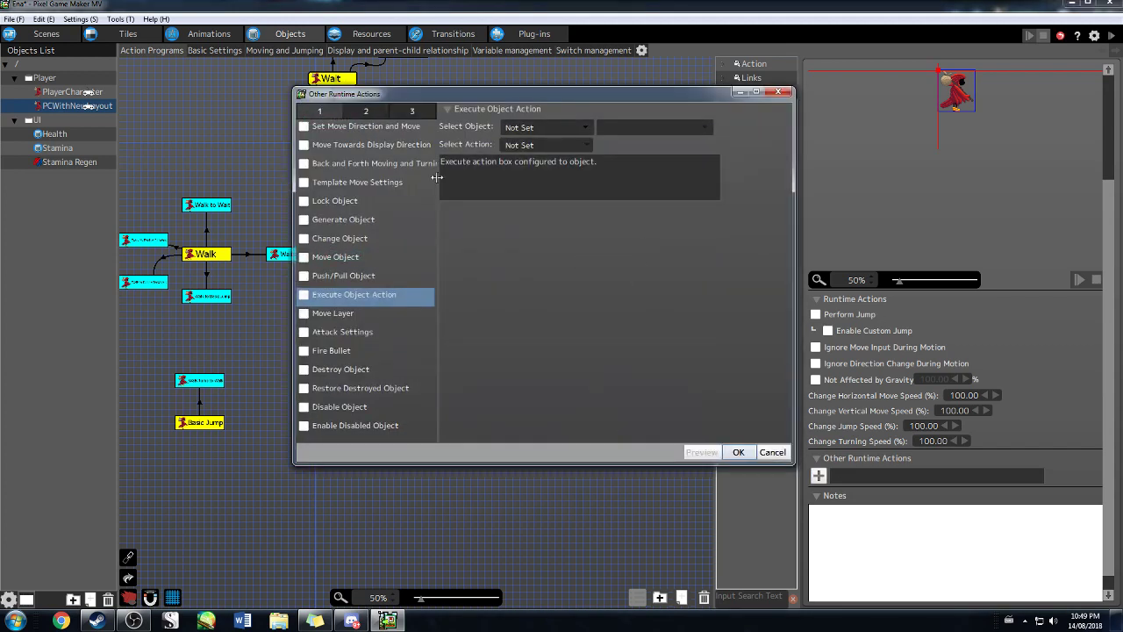
pyautogui.click(304, 128)
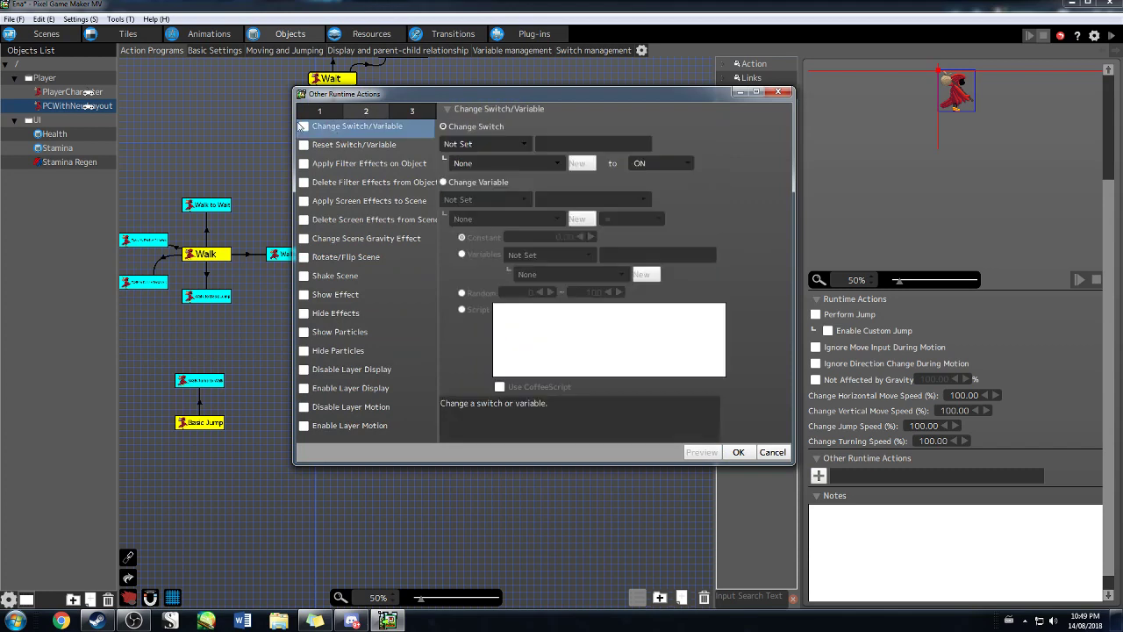
pyautogui.click(444, 181)
pyautogui.click(485, 200)
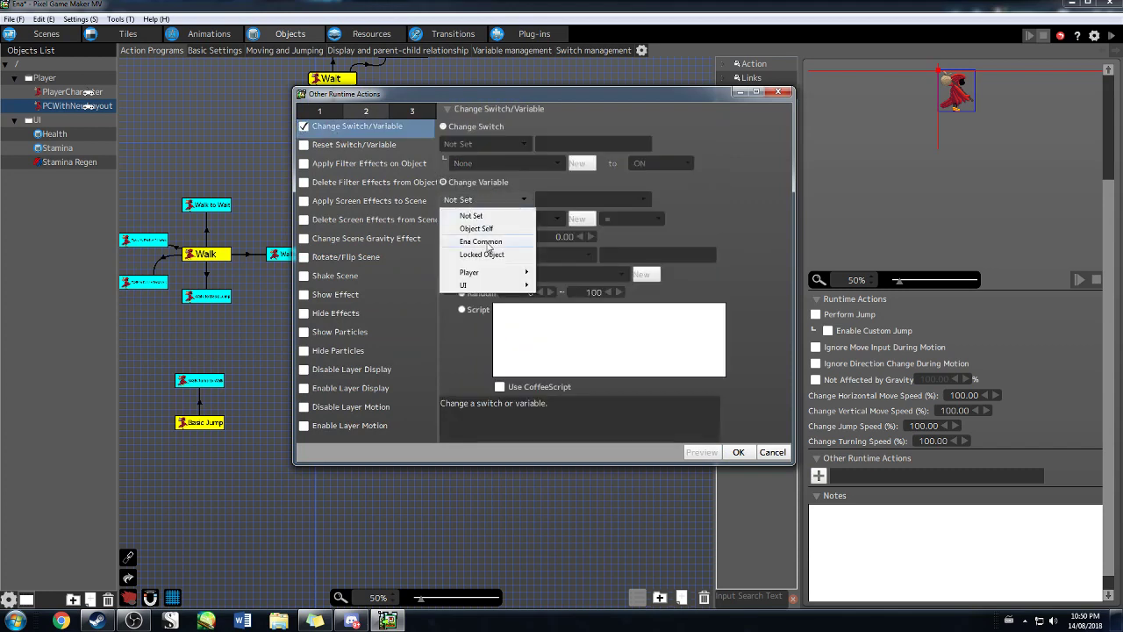
pyautogui.click(481, 223)
pyautogui.click(480, 220)
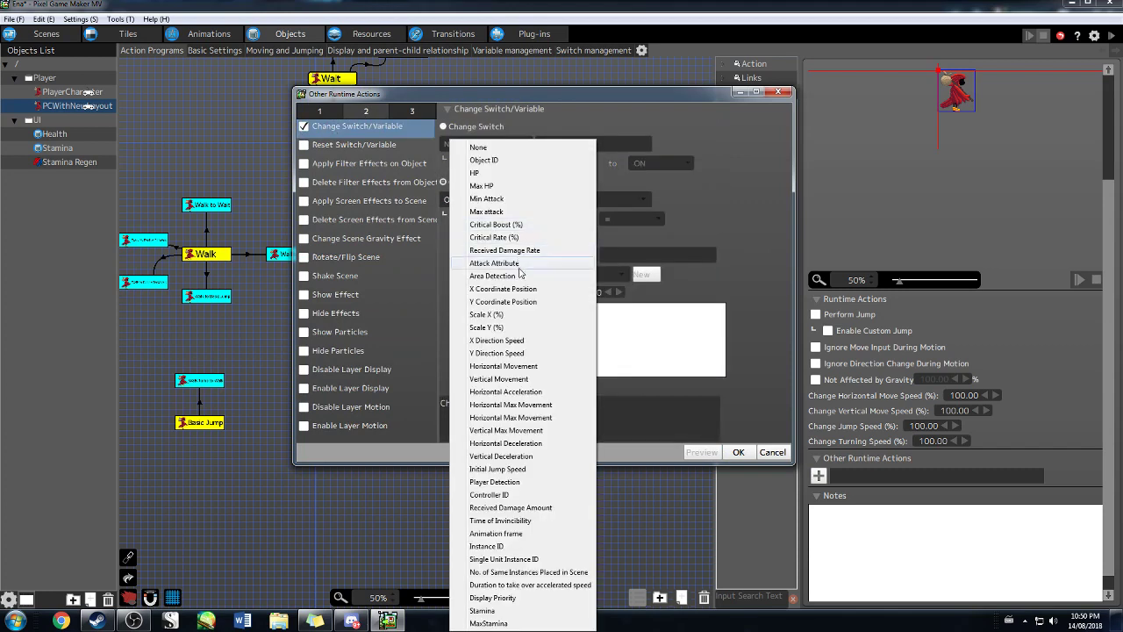
pyautogui.click(509, 593)
pyautogui.click(632, 218)
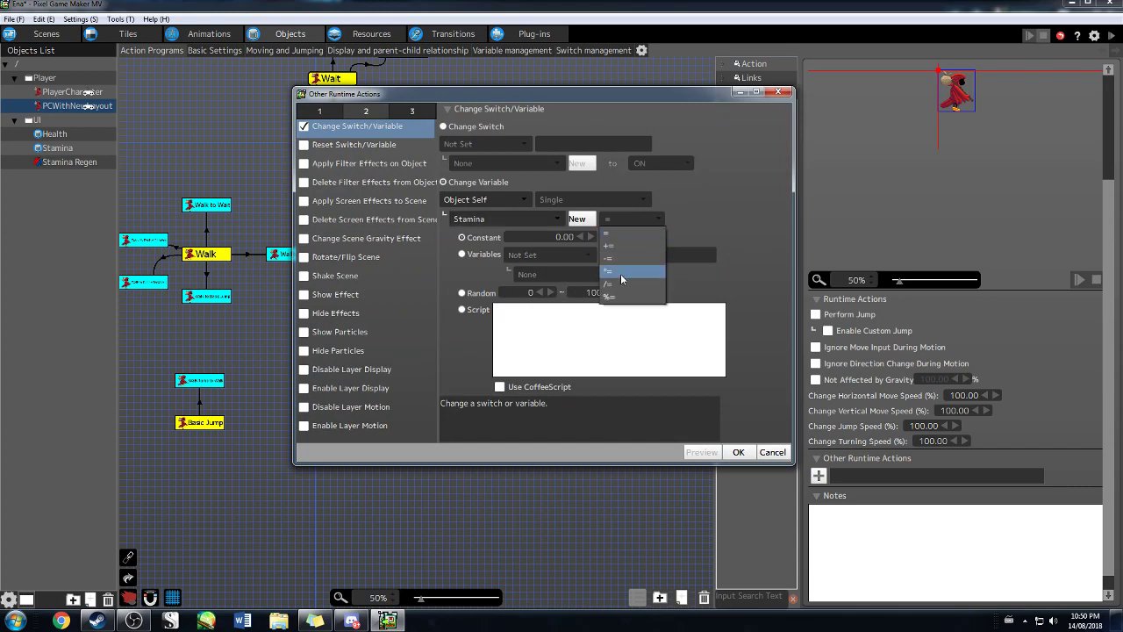
pyautogui.click(620, 270)
pyautogui.doubleClick(565, 237)
pyautogui.write('1')
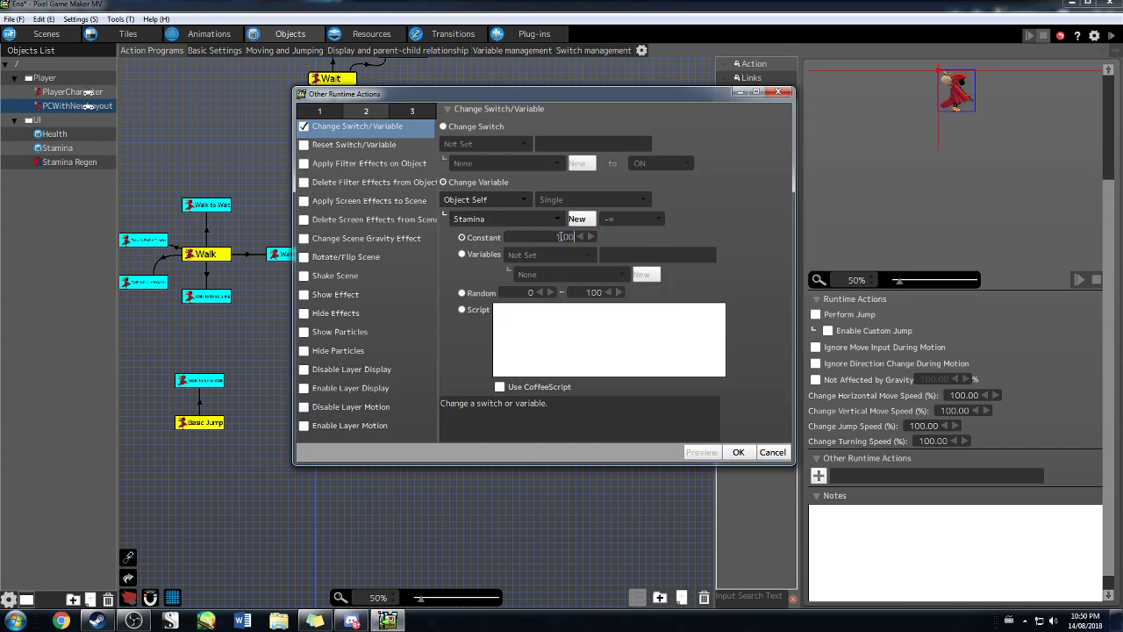
pyautogui.click(738, 452)
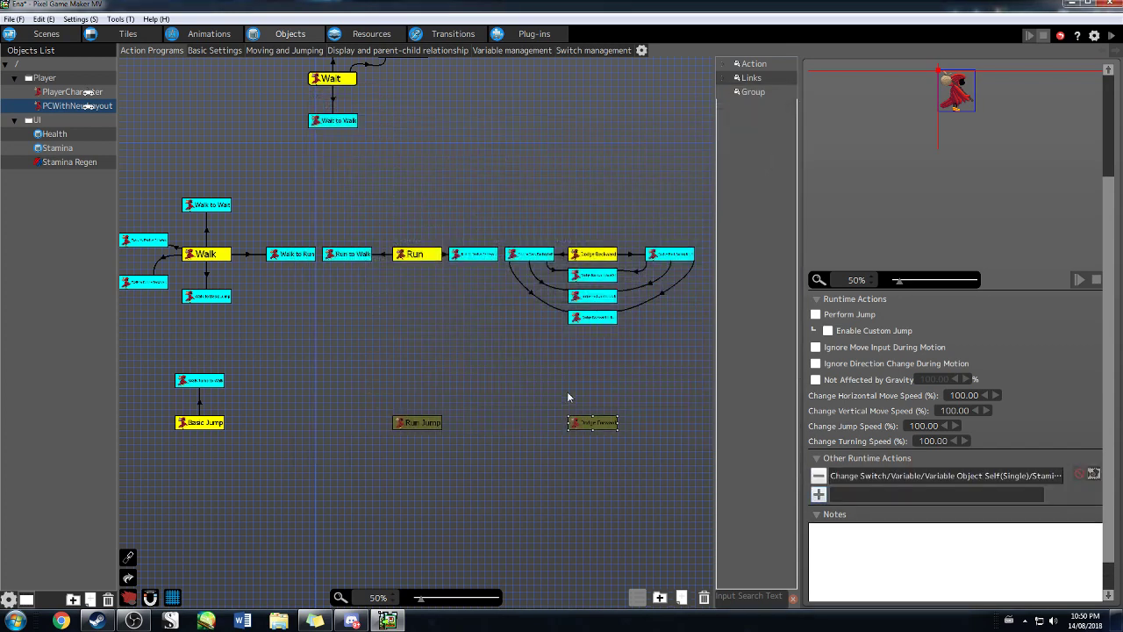
# - Add a new action on the canvas to the right of Dodge Forward
pyautogui.click(619, 423)
pyautogui.rightClick(631, 418)
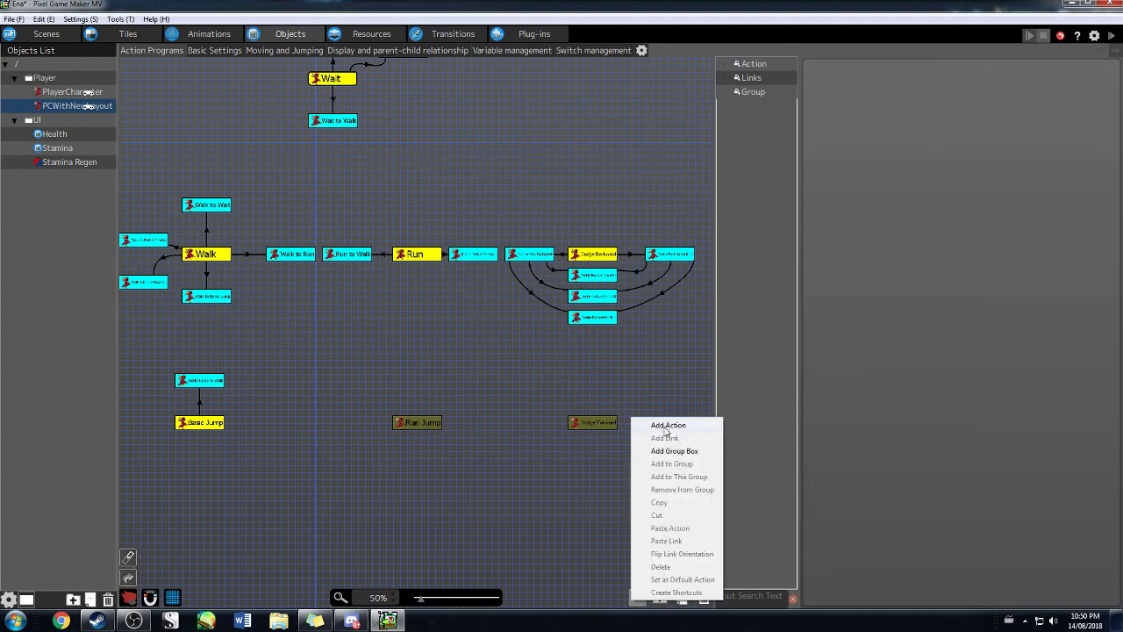
pyautogui.click(663, 428)
pyautogui.moveTo(663, 427); pyautogui.dragTo(685, 426)
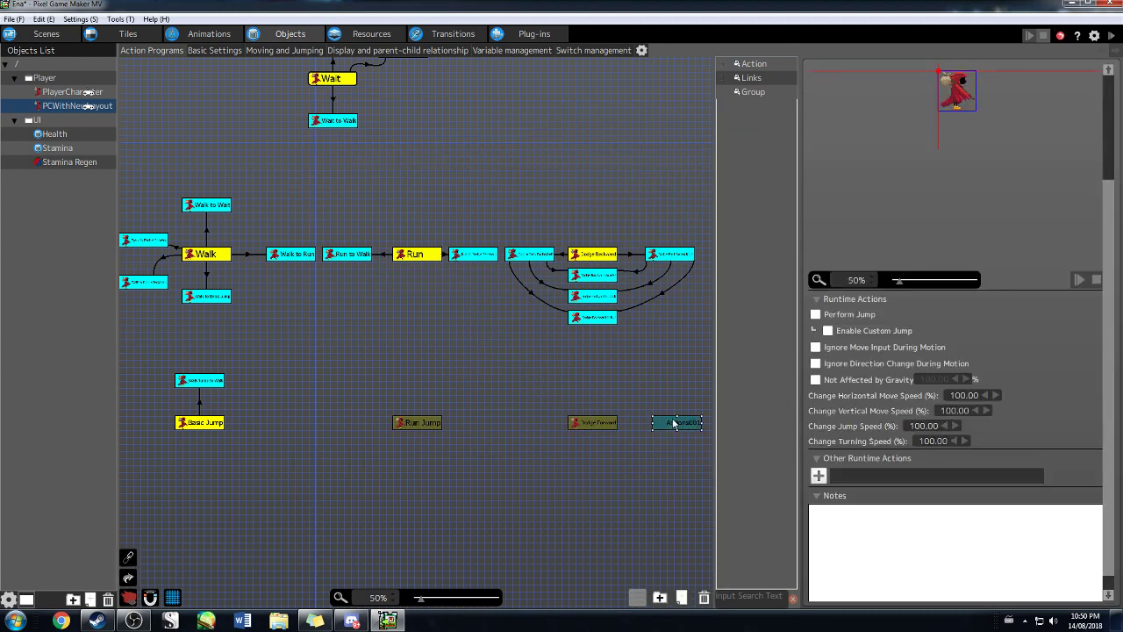
pyautogui.scroll(1, 966, 253)
pyautogui.scroll(1, 966, 254)
pyautogui.scroll(1, 915, 68)
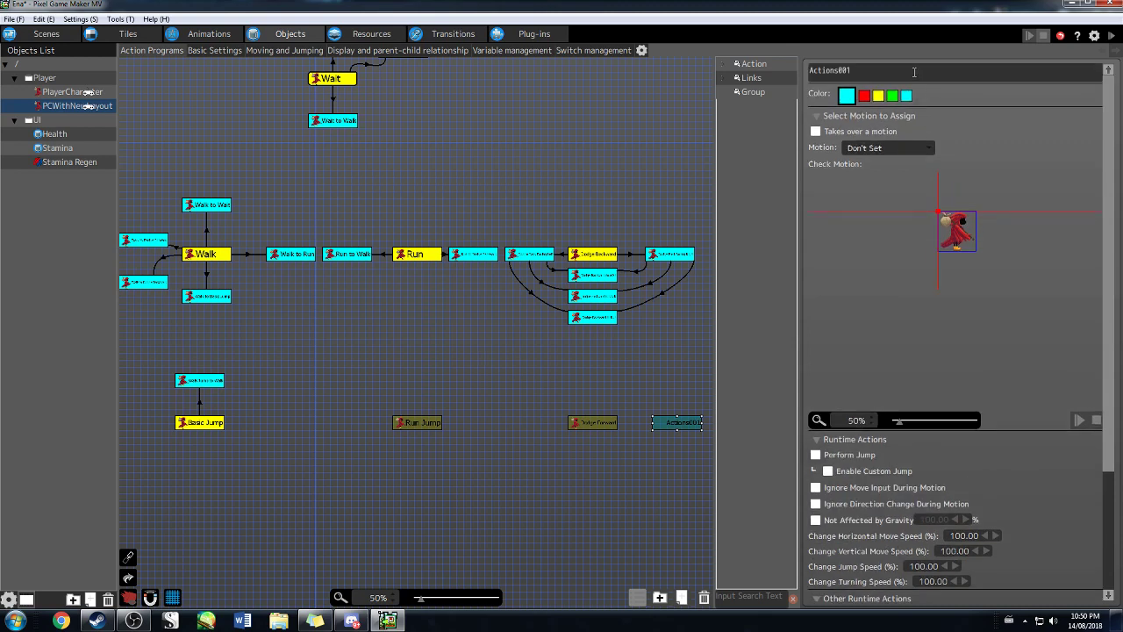
# - Name the new action beside Dodge Forward as Dodge Forward Facing Right and assign it a motion
pyautogui.click(914, 72)
pyautogui.write('Dodge Forward Facing Right')
pyautogui.click(676, 453)
pyautogui.click(654, 423)
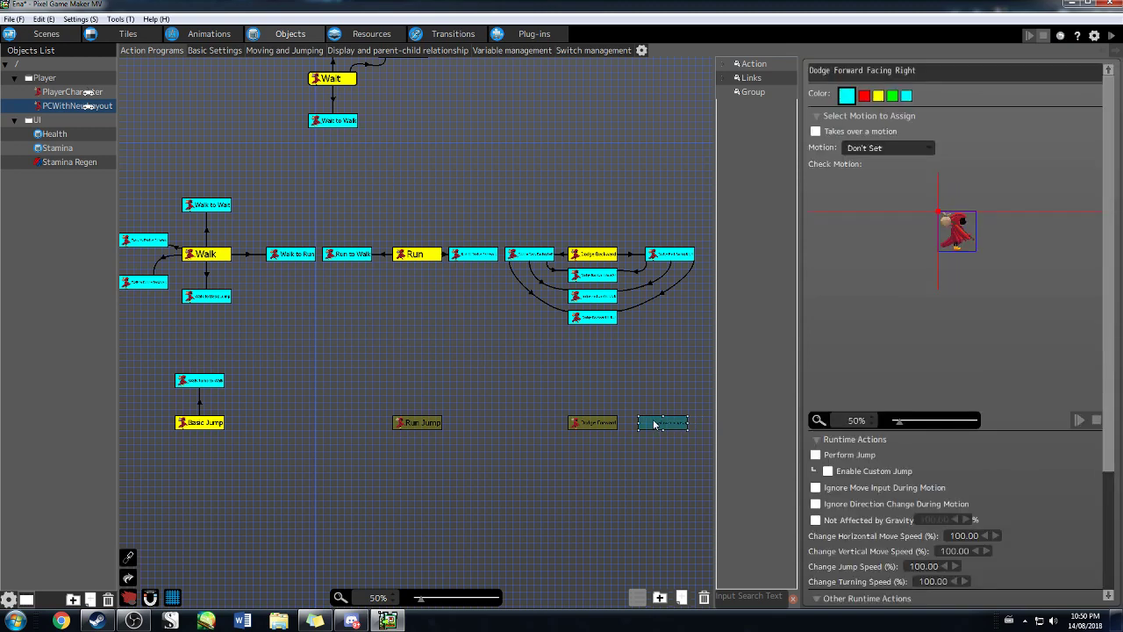
pyautogui.click(877, 147)
pyautogui.click(884, 213)
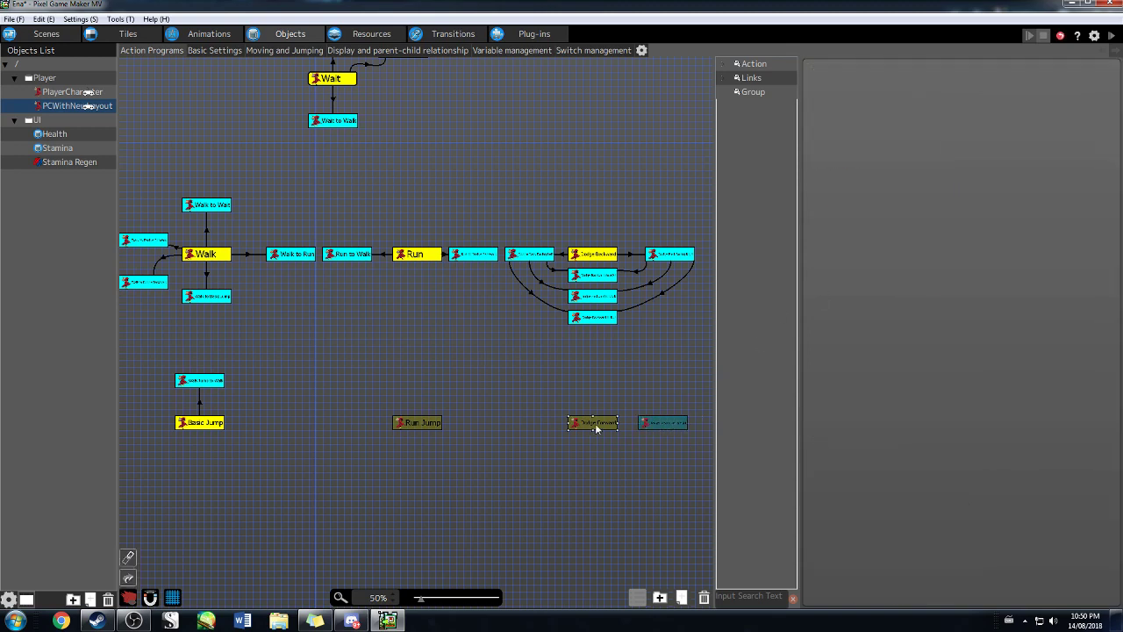
# - Link Dodge Forward to Dodge Forward Facing Right with Change If All Conditions Are Met, and select Walk's link to Walk to Dodge Forward
pyautogui.rightClick(598, 425)
pyautogui.click(633, 445)
pyautogui.click(663, 423)
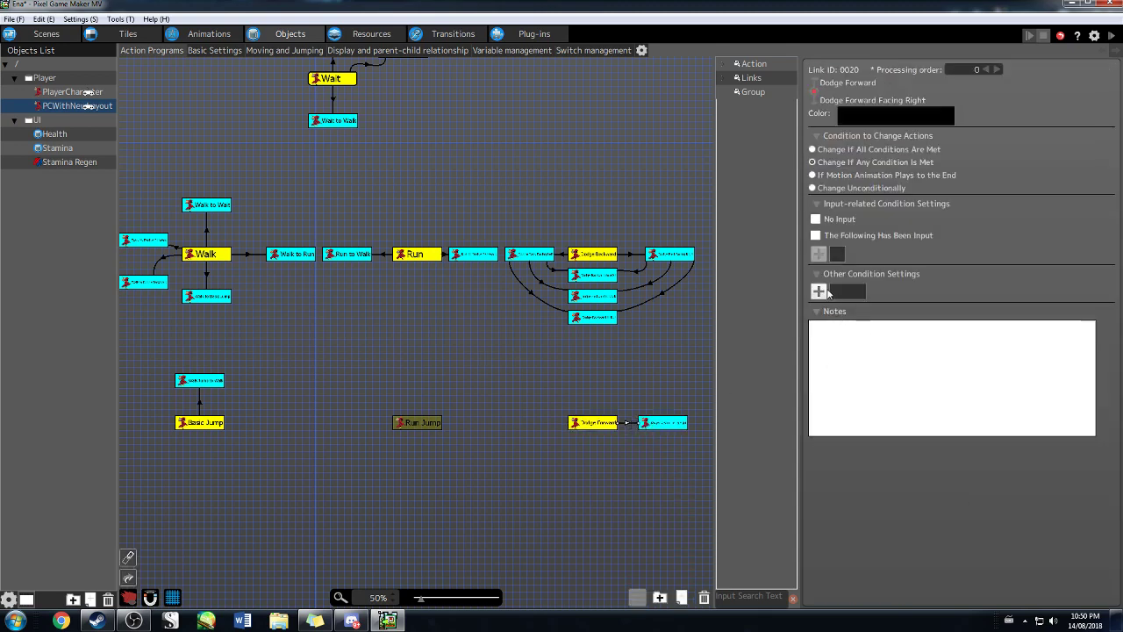
pyautogui.click(815, 149)
pyautogui.click(177, 248)
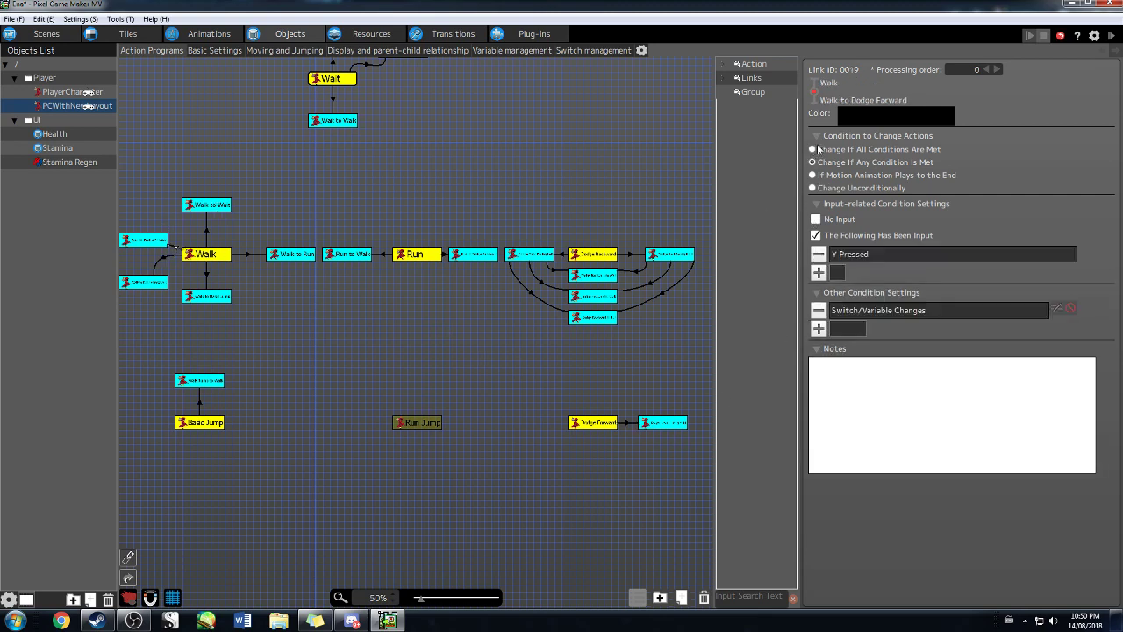
# - Condition the Dodge Forward to Dodge Forward Facing Right link on Other Objects Facing Specified Direction, with only right as the specific direction and Object Self as target
pyautogui.click(627, 424)
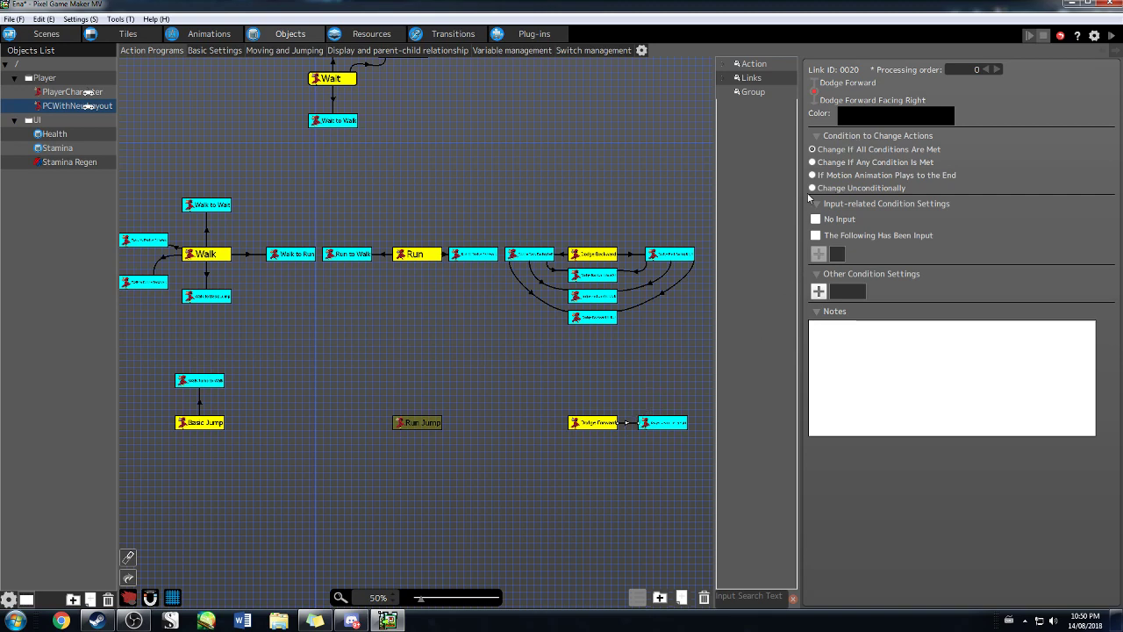
pyautogui.click(818, 292)
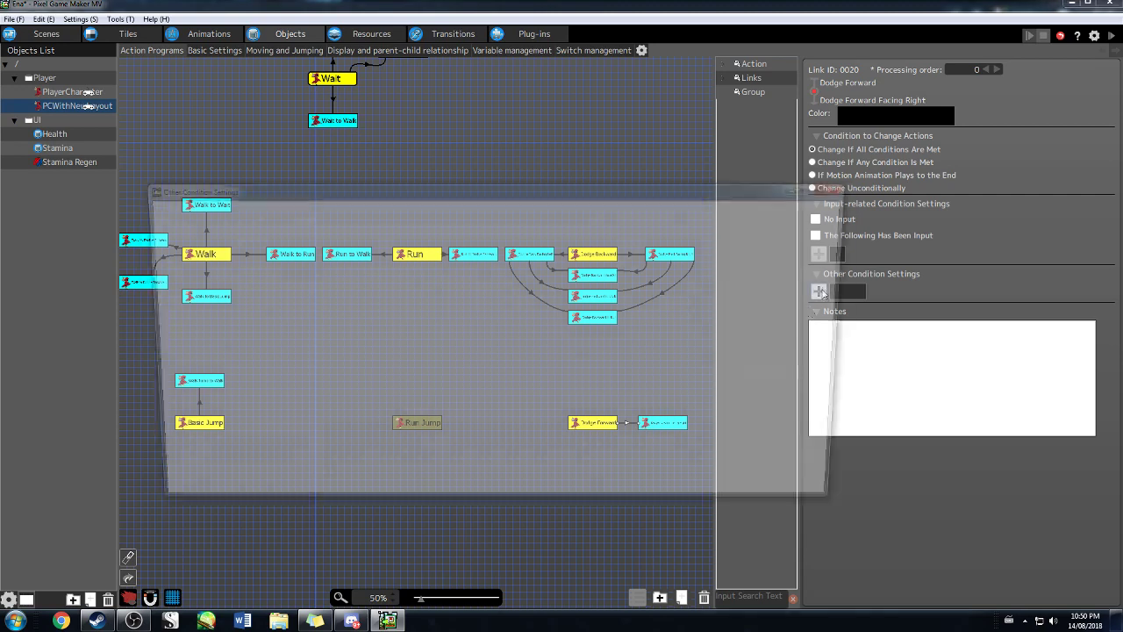
pyautogui.click(172, 209)
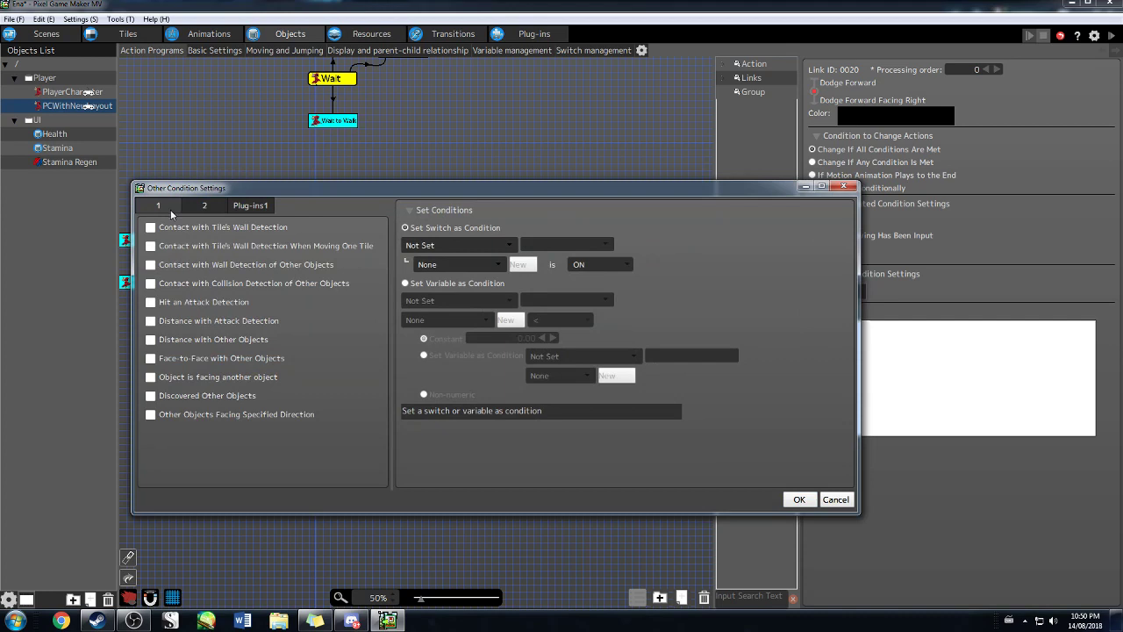
pyautogui.click(151, 415)
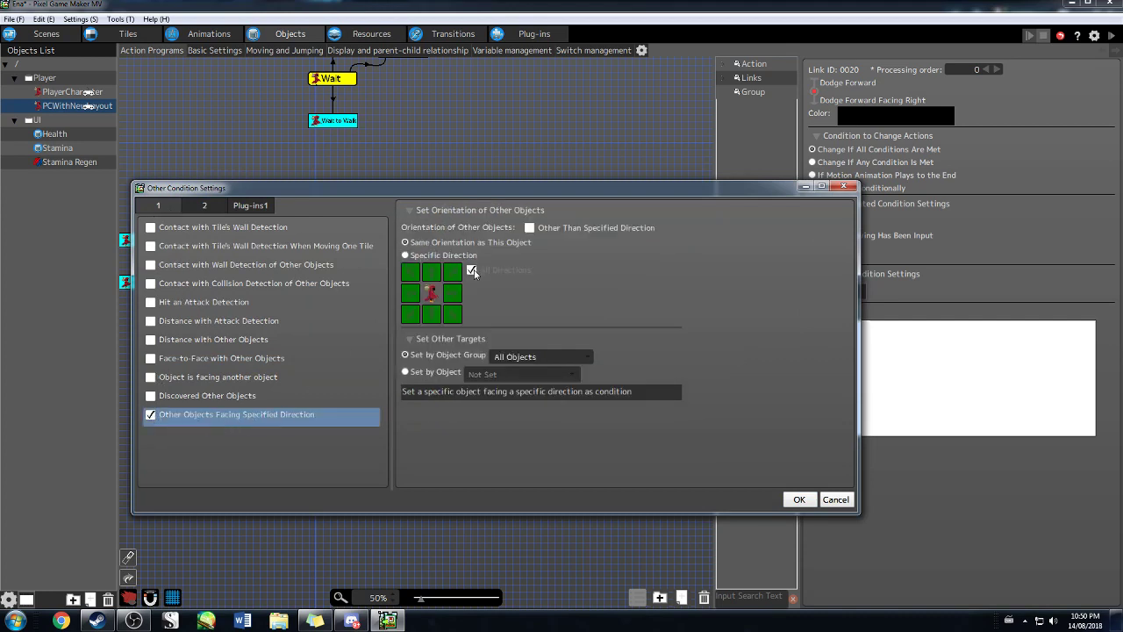
pyautogui.click(407, 256)
pyautogui.click(471, 269)
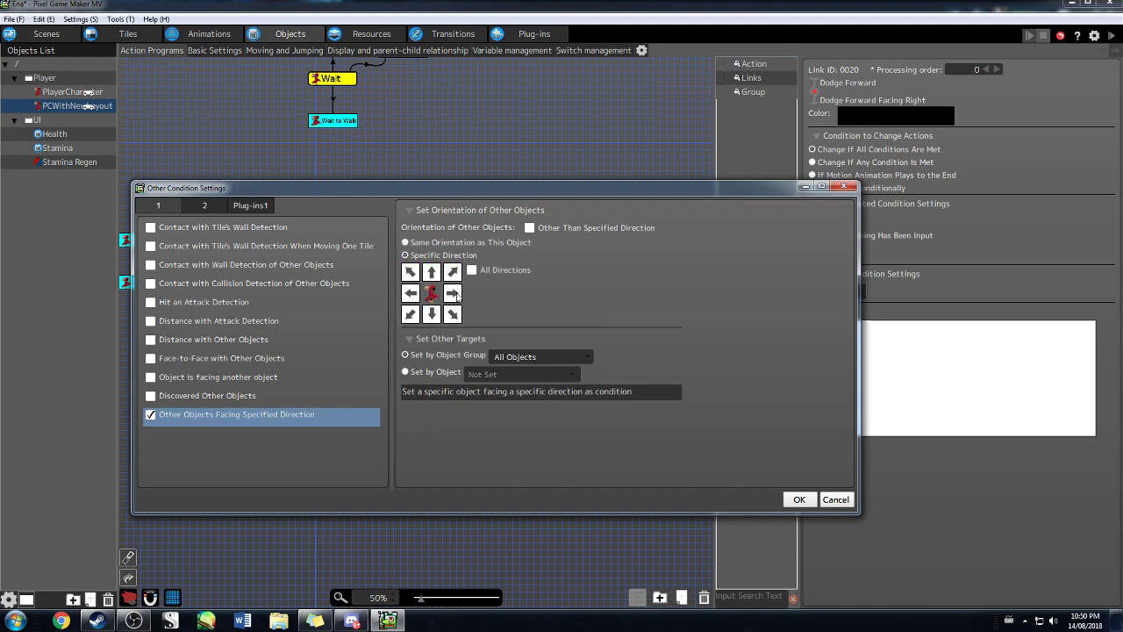
pyautogui.click(454, 295)
pyautogui.click(434, 372)
pyautogui.click(478, 374)
pyautogui.click(501, 405)
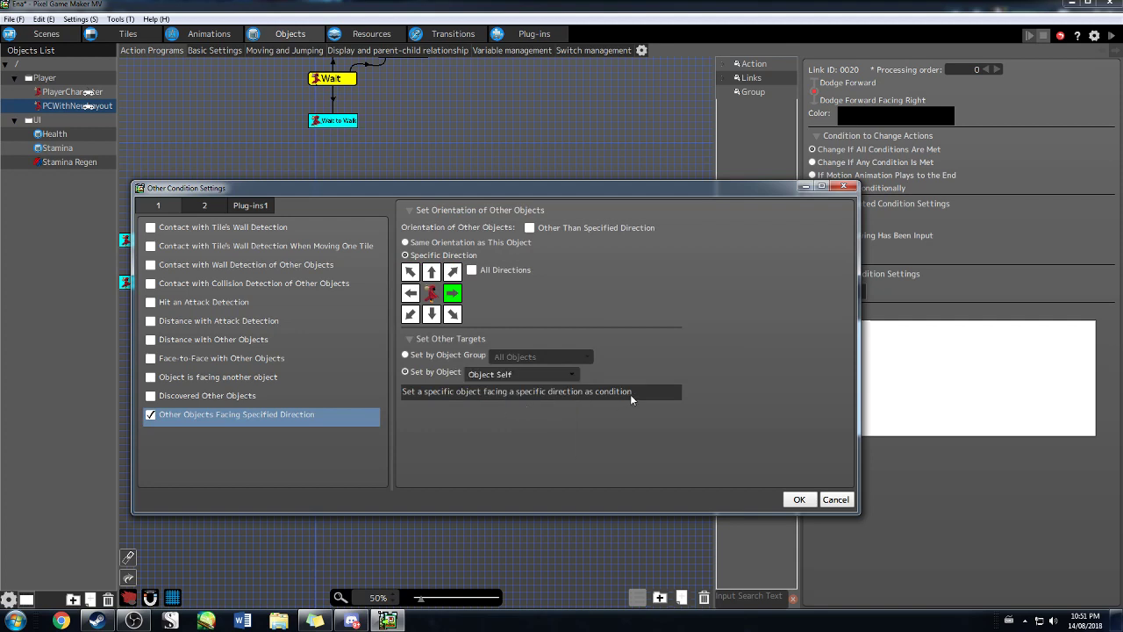
pyautogui.click(800, 501)
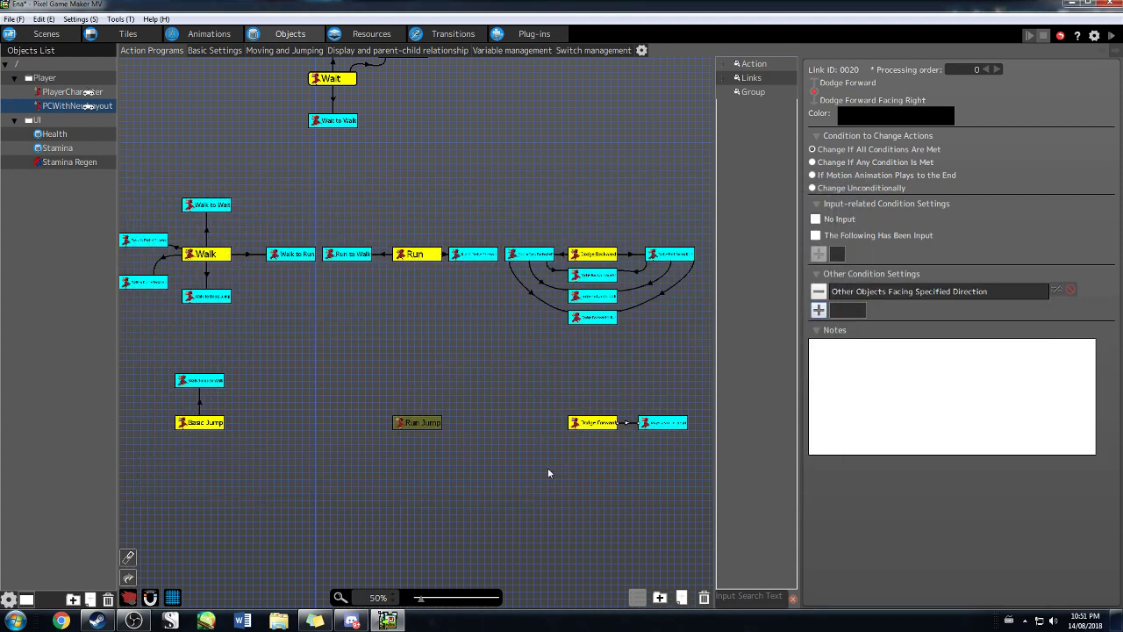
# - Start a Move Object runtime action for Dodge Forward Facing Right with its move direction set to 90
pyautogui.click(650, 423)
pyautogui.scroll(-1, 853, 474)
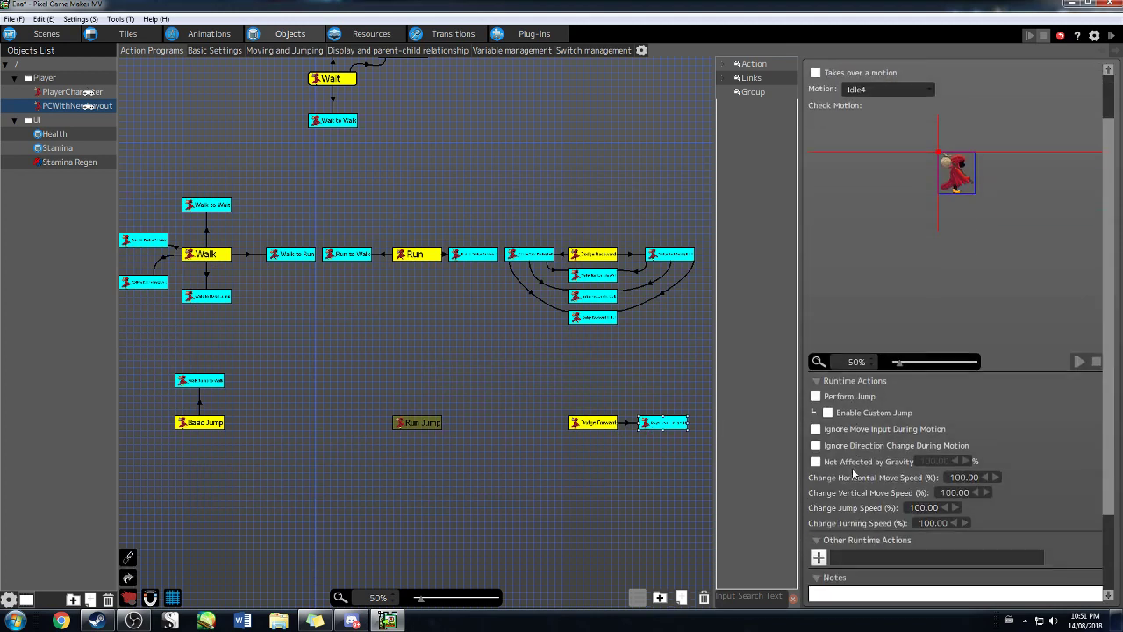
pyautogui.scroll(-1, 853, 474)
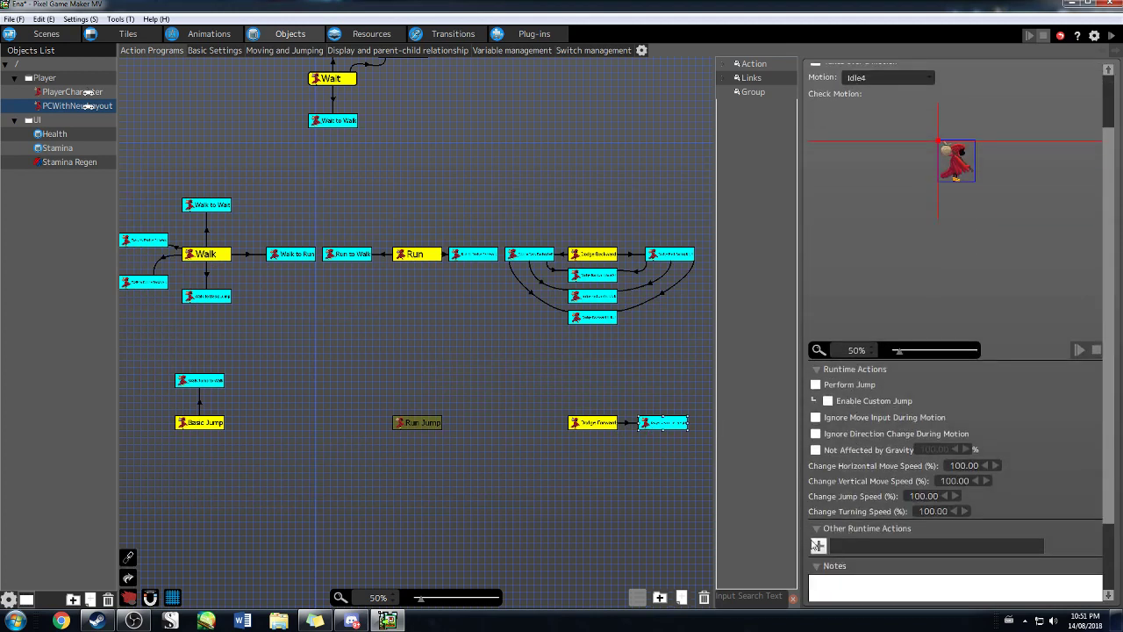
pyautogui.click(819, 546)
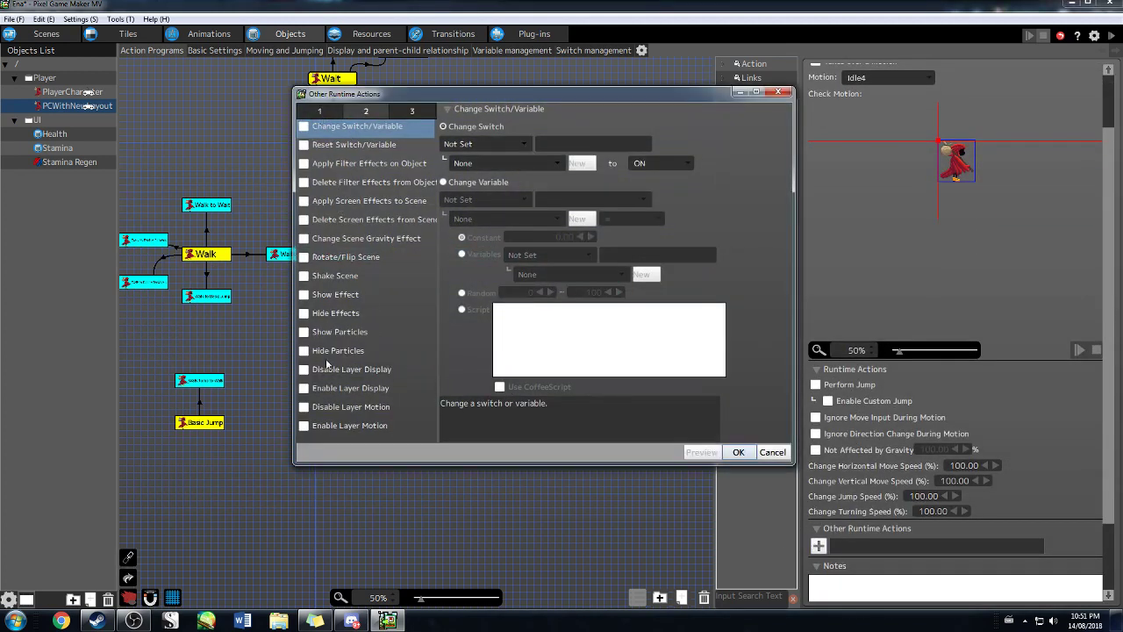
pyautogui.click(316, 112)
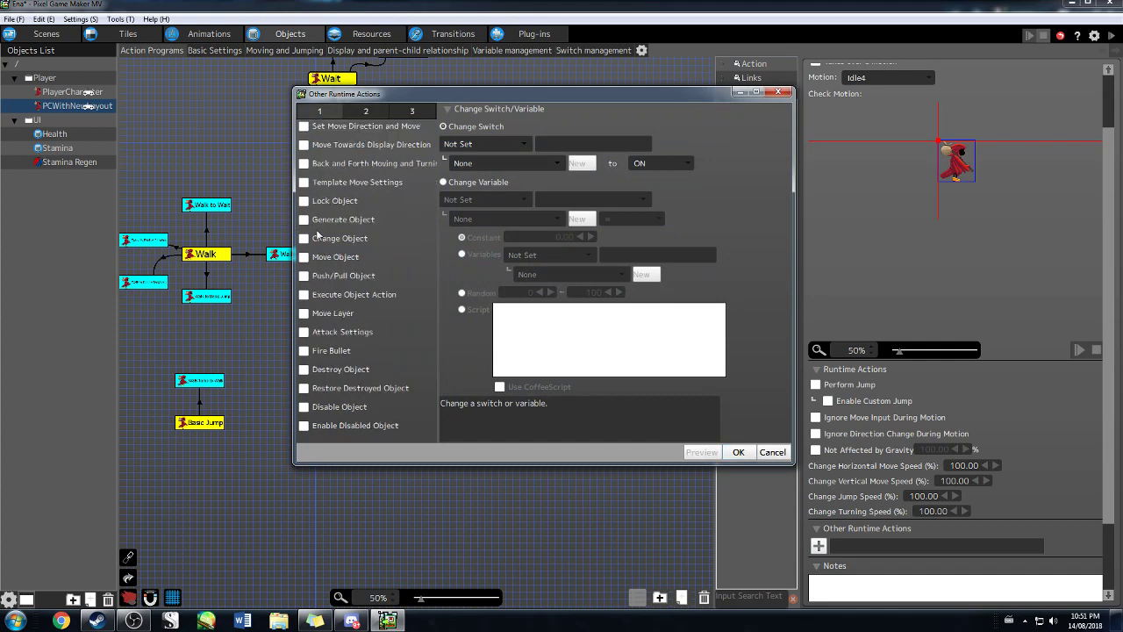
pyautogui.click(305, 258)
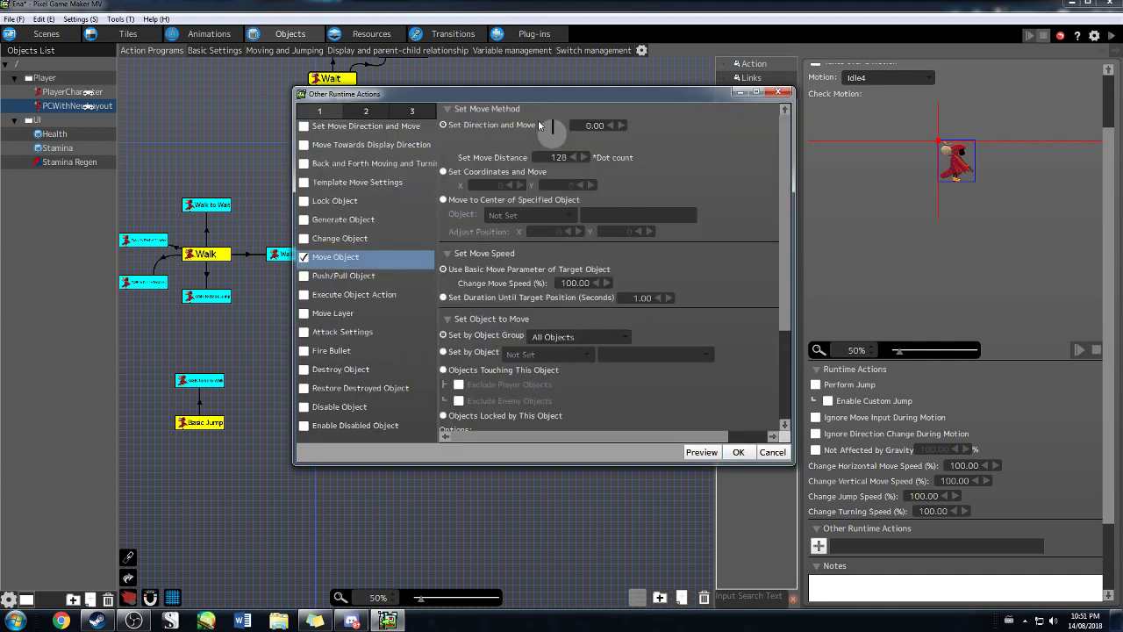
pyautogui.moveTo(552, 125); pyautogui.dragTo(570, 133)
pyautogui.doubleClick(561, 158)
# - Set the Move Object target to Object Self, enable Match Display Direction to Move Direction, and accept the runtime action
pyautogui.scroll(-3, 563, 225)
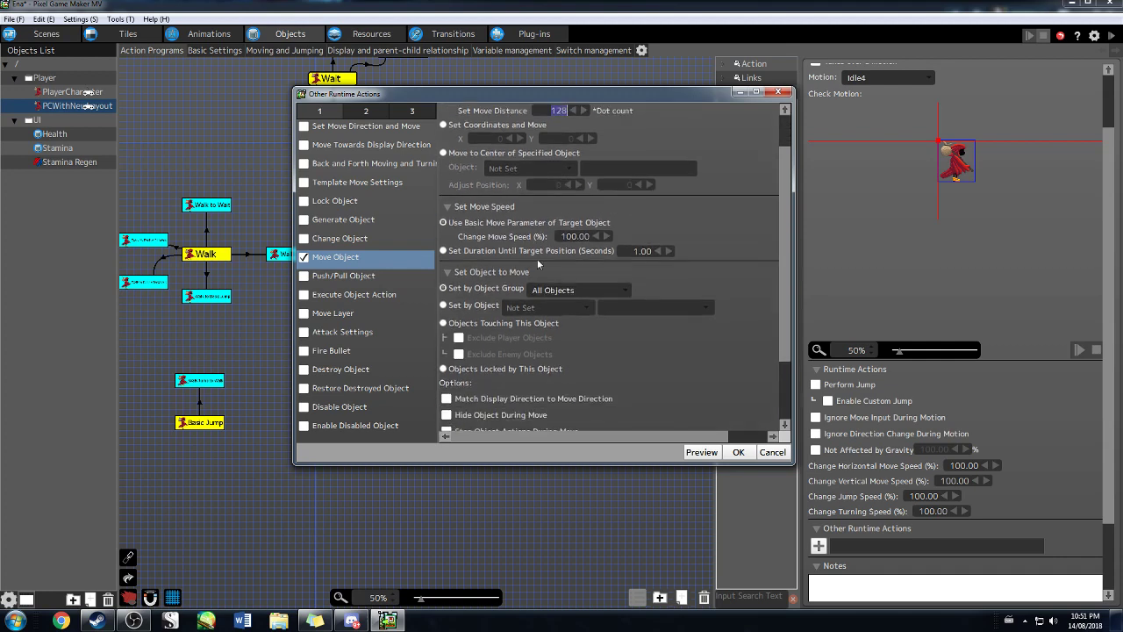
pyautogui.click(454, 237)
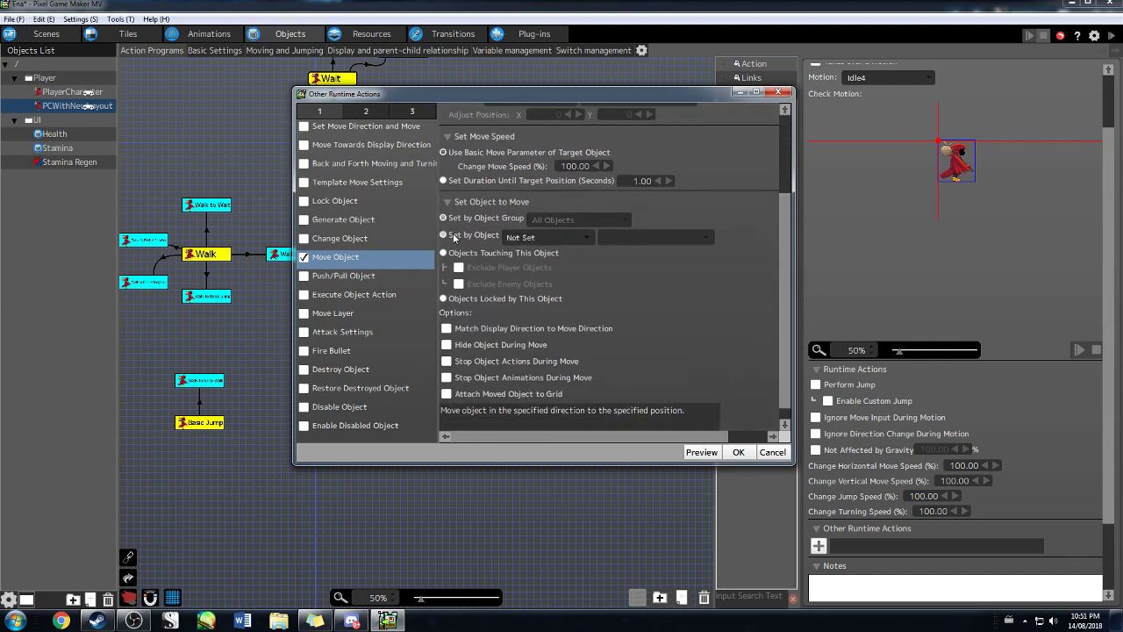
pyautogui.click(531, 236)
pyautogui.click(548, 269)
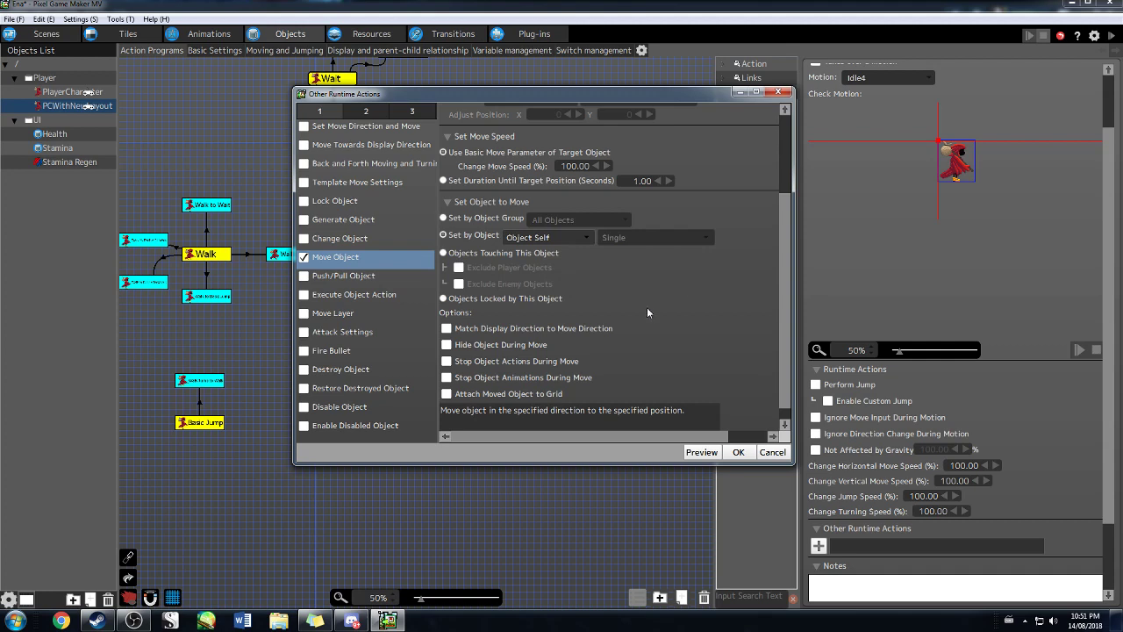
pyautogui.click(490, 327)
pyautogui.click(738, 452)
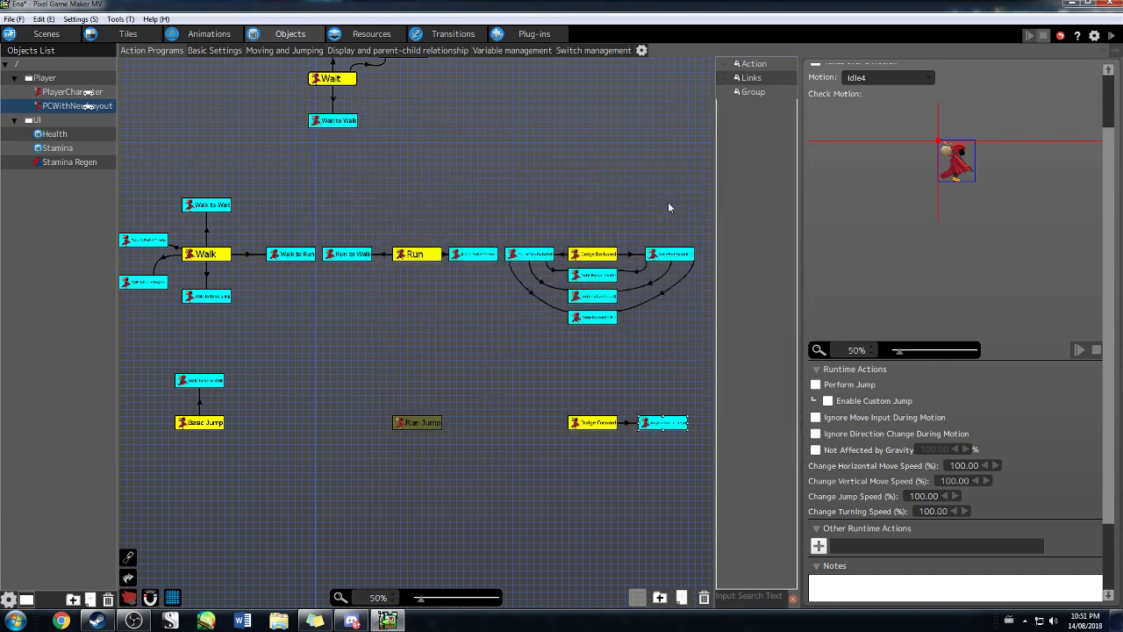
# - Review the Move Object runtime action's settings on Dodge Back facing Right for comparison
pyautogui.click(676, 259)
pyautogui.doubleClick(856, 546)
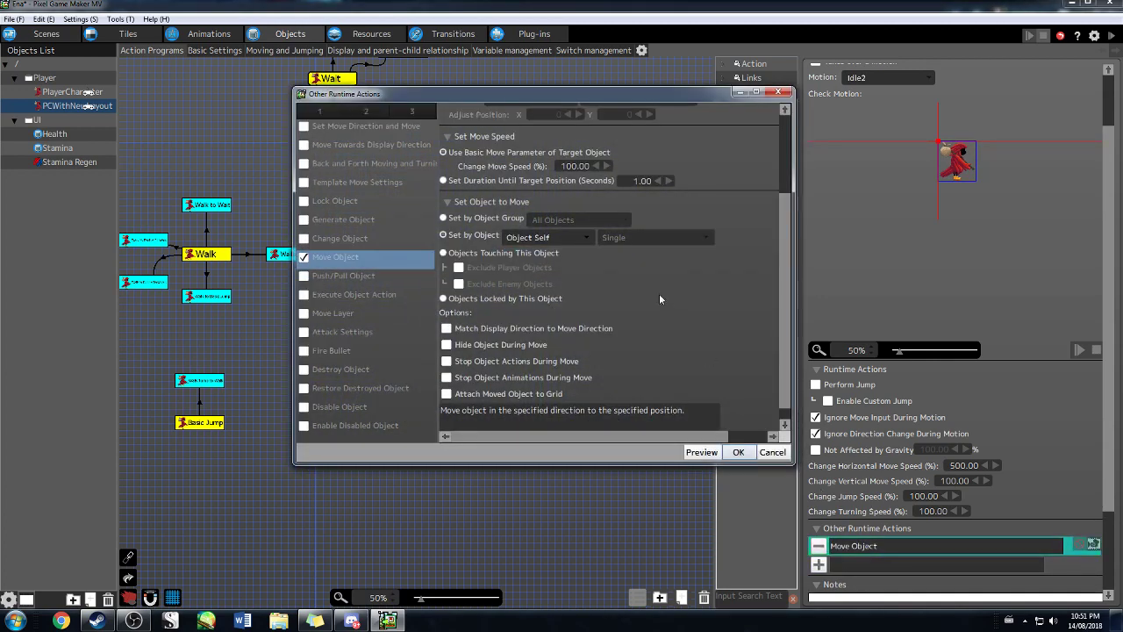
pyautogui.scroll(-1, 657, 295)
pyautogui.scroll(1, 657, 299)
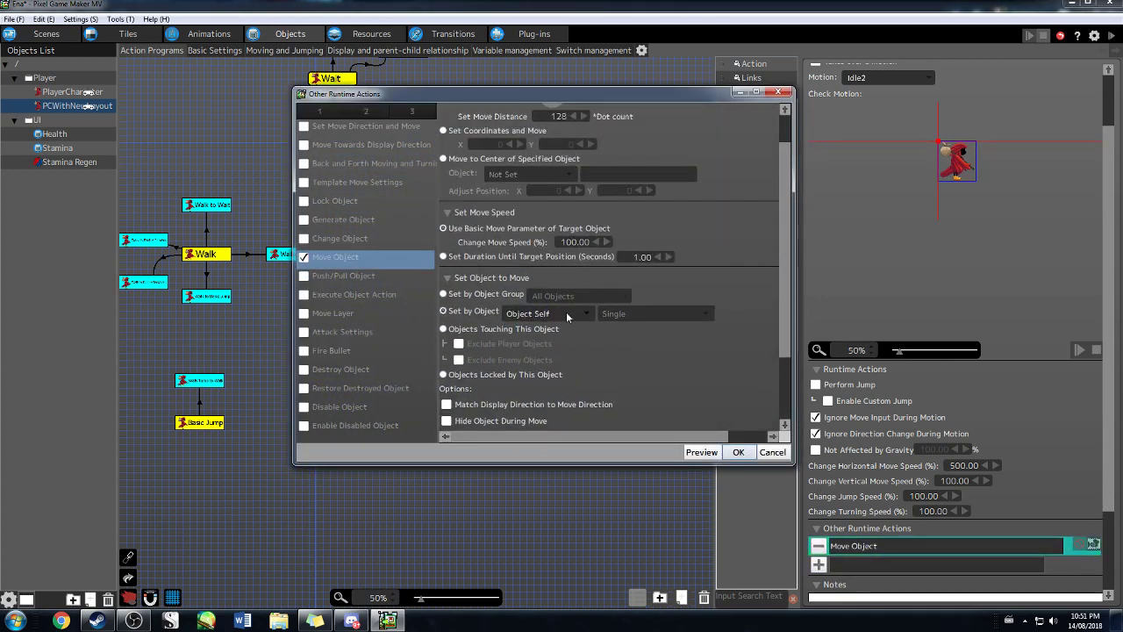
pyautogui.scroll(1, 691, 306)
pyautogui.click(736, 452)
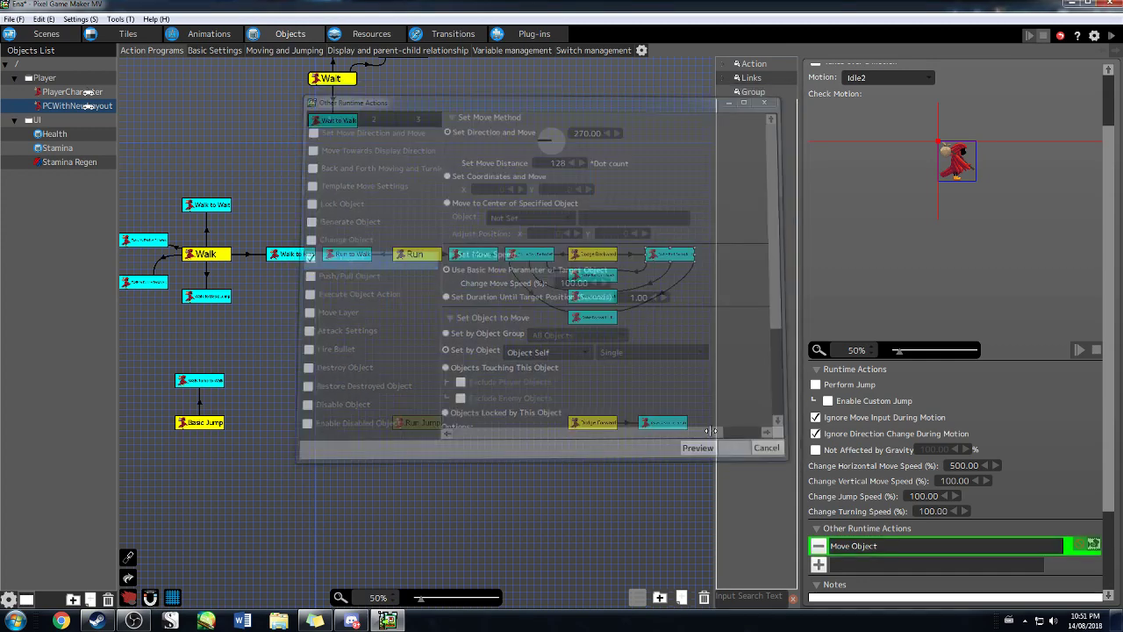
# - Recheck Dodge Forward Facing Right's Move Object settings and enable Ignore Move Input During Motion for that action
pyautogui.click(666, 425)
pyautogui.doubleClick(912, 550)
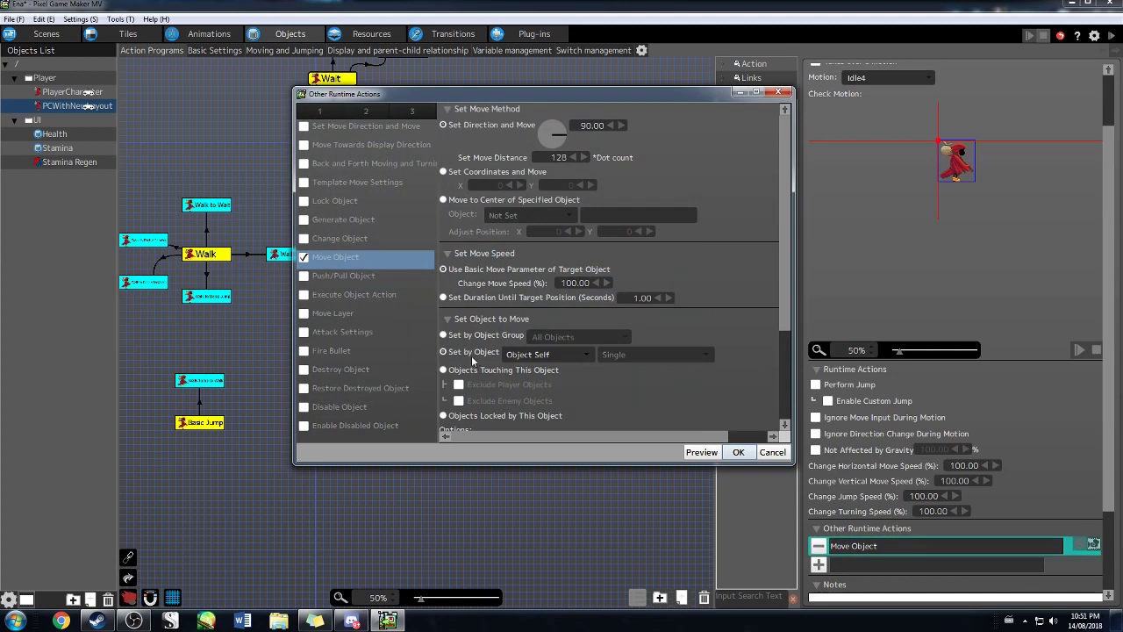
pyautogui.scroll(-2, 474, 358)
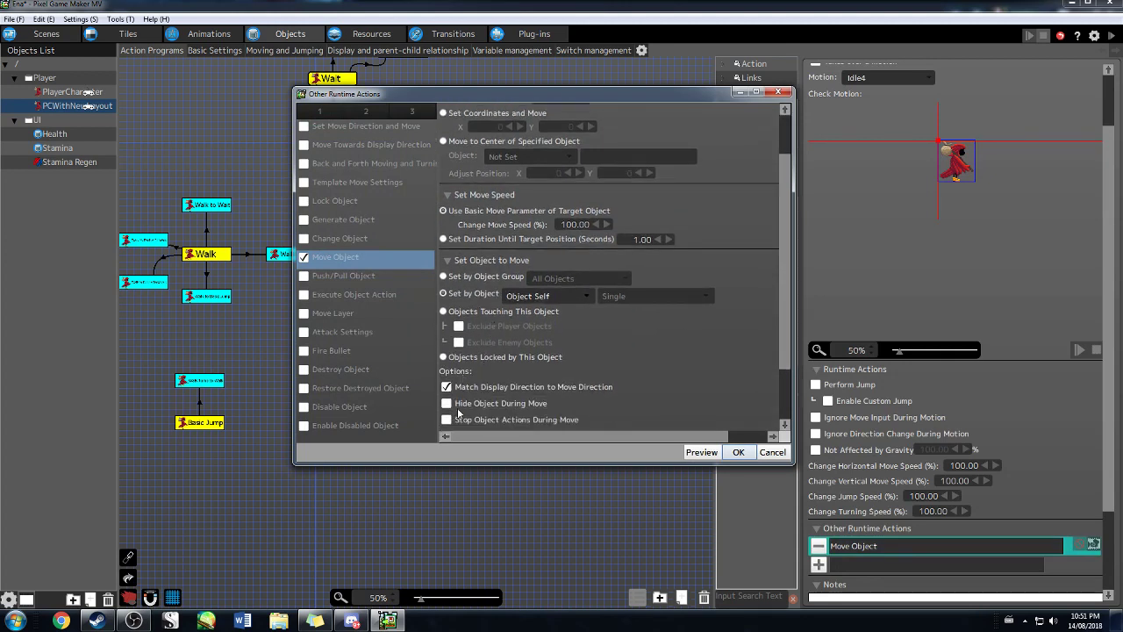
pyautogui.click(742, 454)
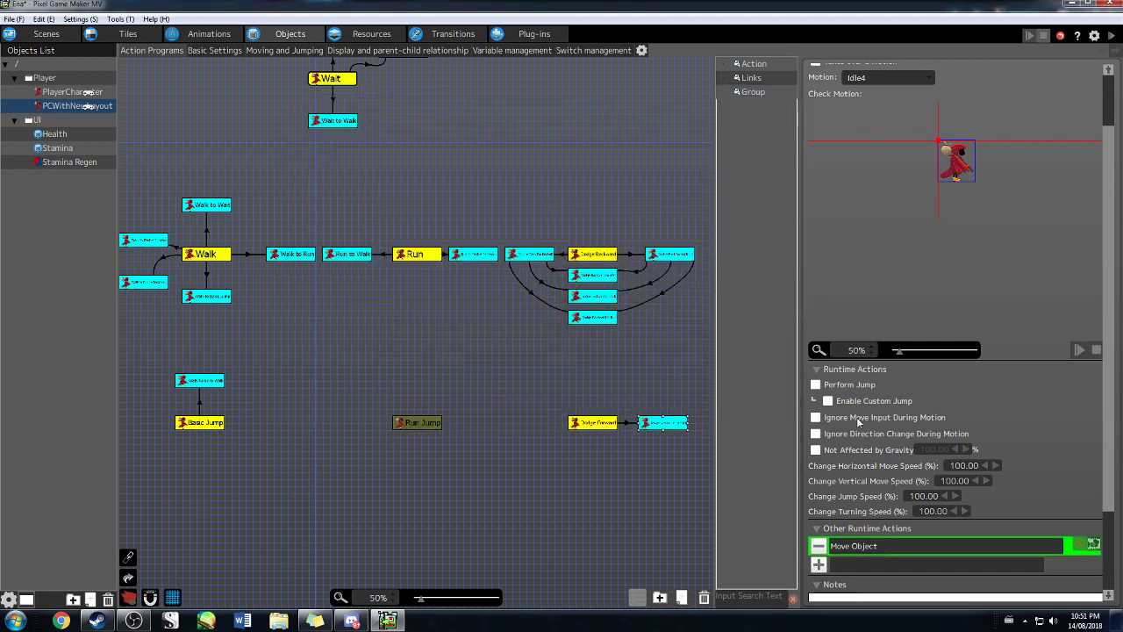
pyautogui.click(858, 419)
# - Add a new action below Dodge Forward and name it Dodge Forward To Walk
pyautogui.rightClick(586, 454)
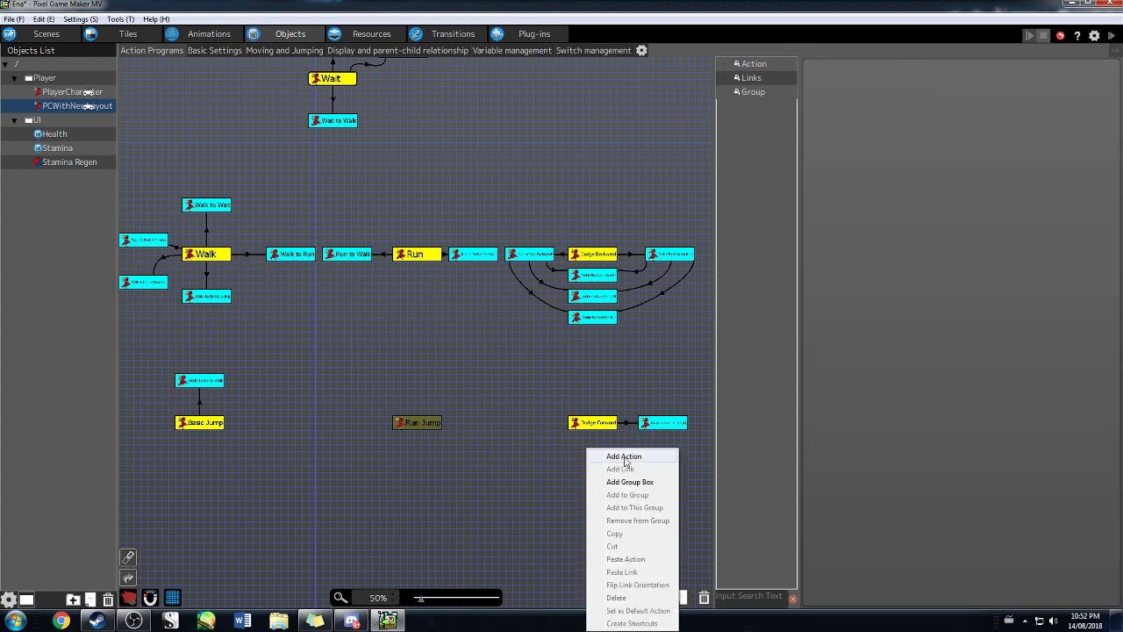
pyautogui.click(624, 457)
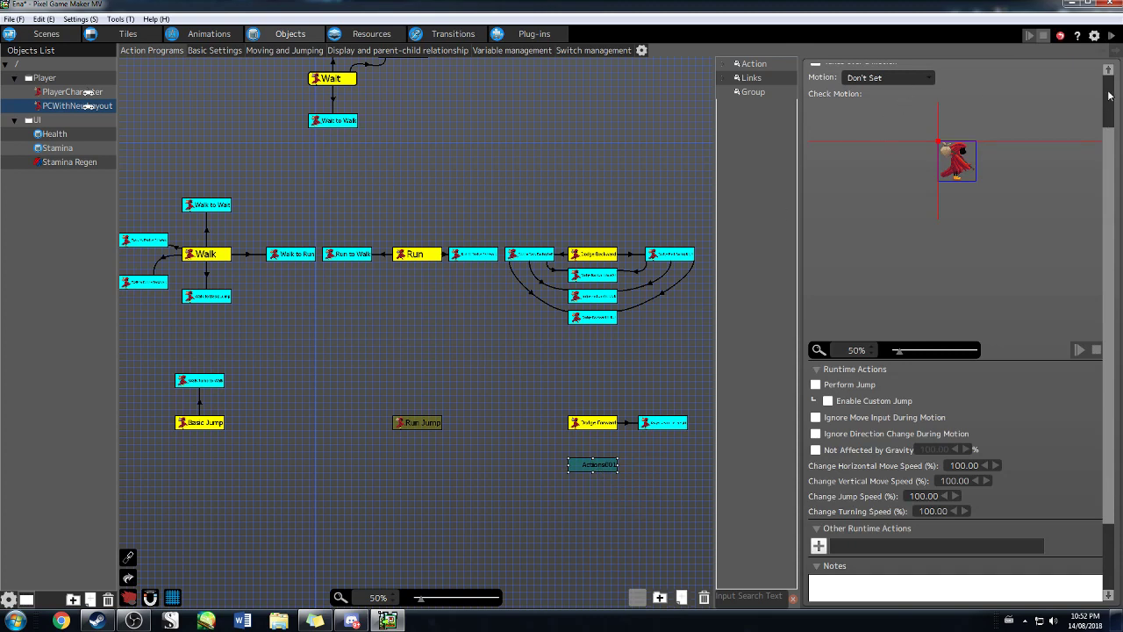
pyautogui.scroll(2, 984, 96)
pyautogui.click(959, 71)
pyautogui.write('Dod')
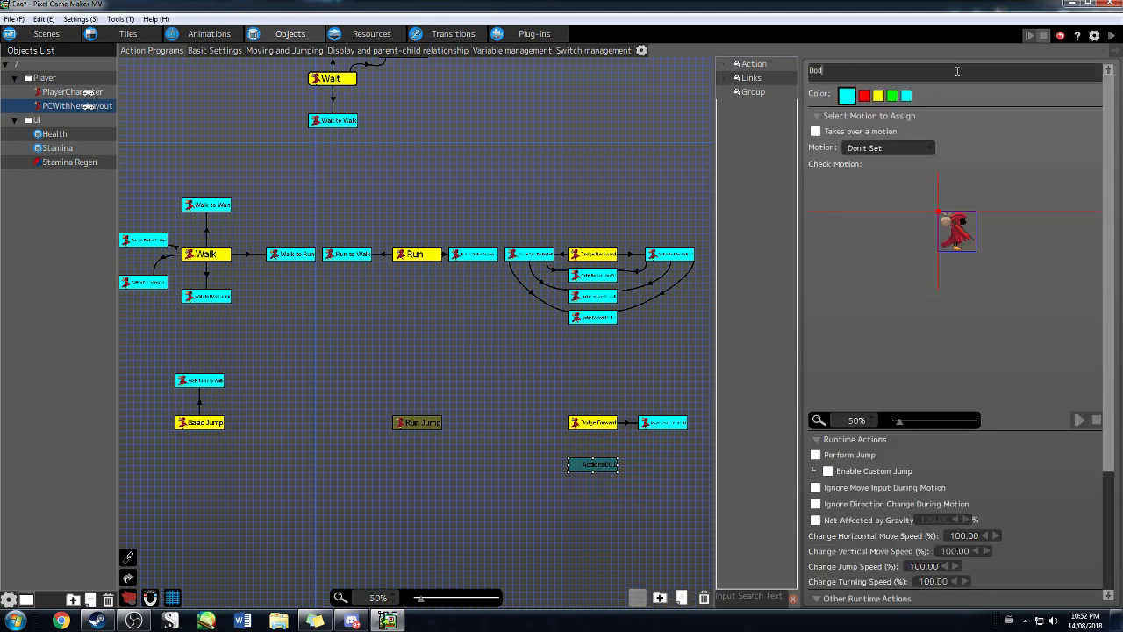
pyautogui.write('ge Forward To Walk')
# - Link Dodge Forward Facing Right to Dodge Forward To Walk, consulting the link from Dodge Back facing Right to Dodge Backward to Walk for reference
pyautogui.click(663, 423)
pyautogui.rightClick(658, 425)
pyautogui.click(680, 449)
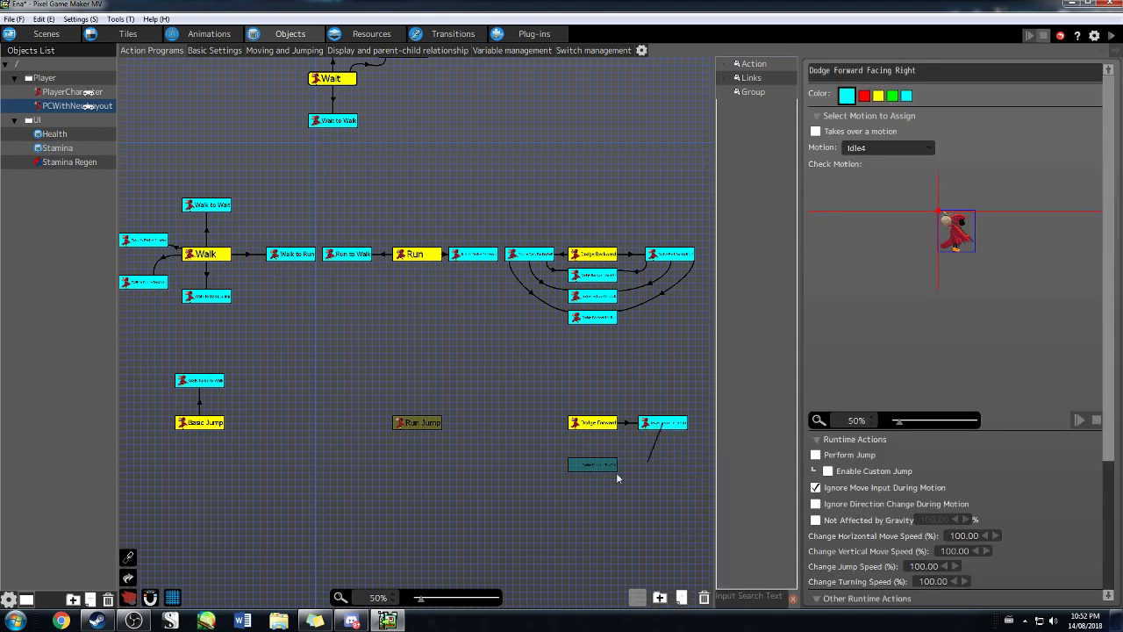
pyautogui.click(604, 468)
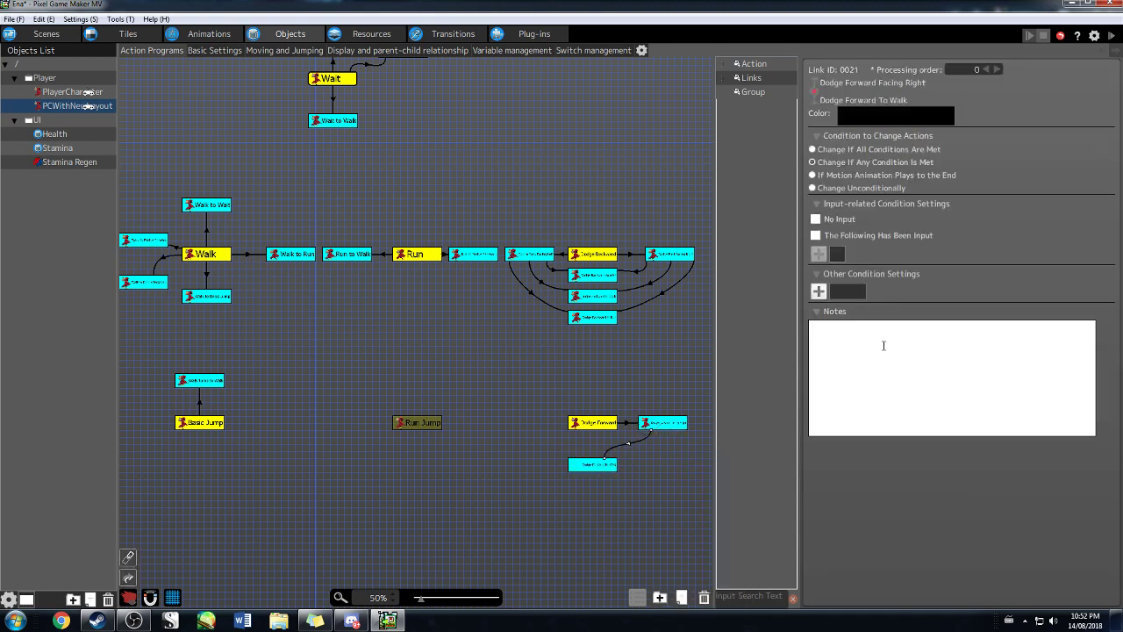
pyautogui.click(654, 281)
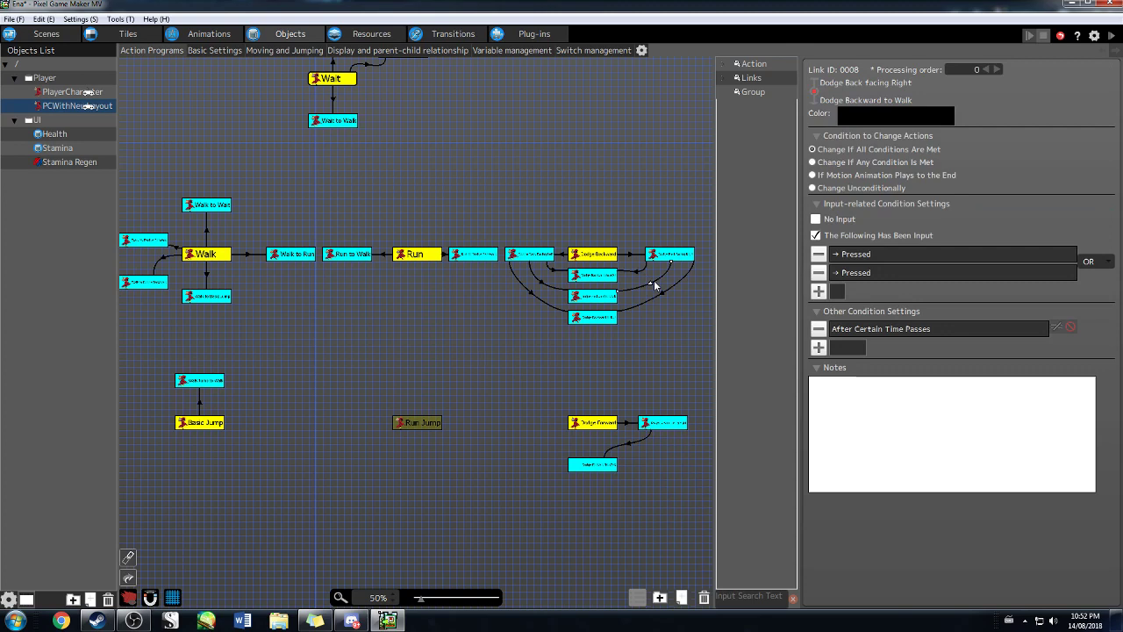
pyautogui.click(633, 440)
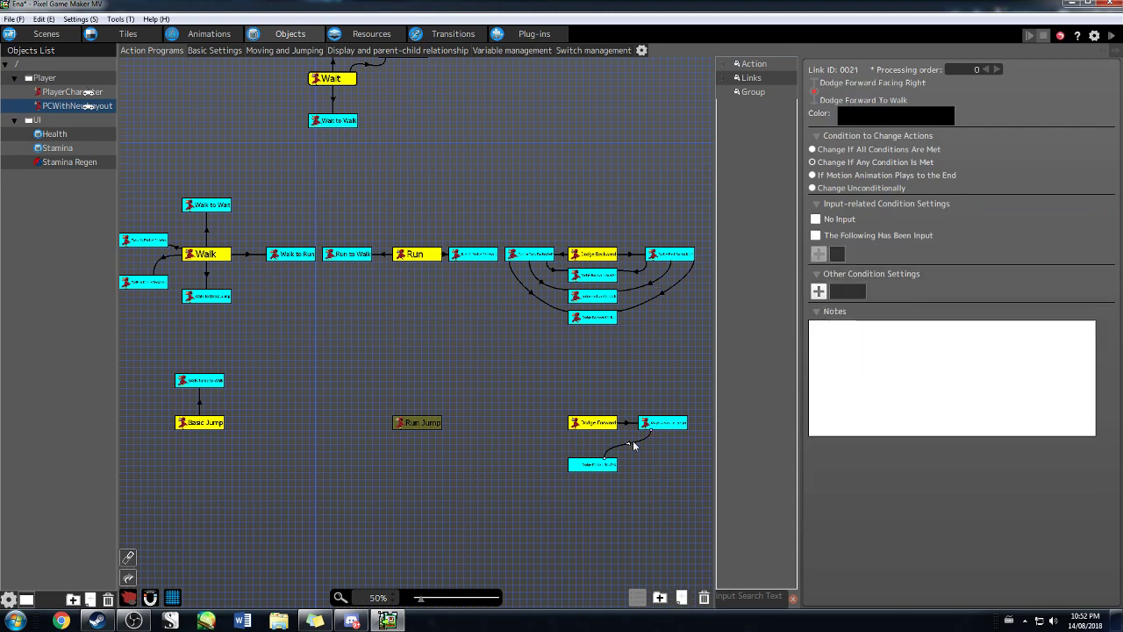
# - Require a specified input on the Dodge Forward Facing Right to Dodge Forward To Walk link, adding ← Pressed
pyautogui.click(815, 235)
pyautogui.click(818, 254)
pyautogui.click(561, 255)
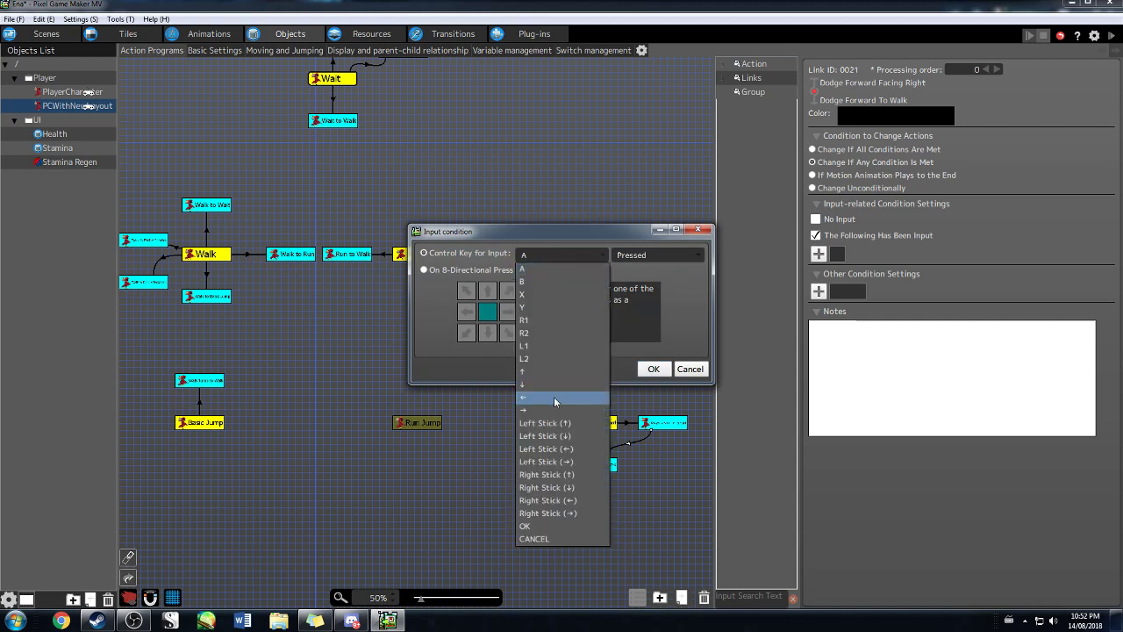
pyautogui.click(554, 396)
pyautogui.click(653, 368)
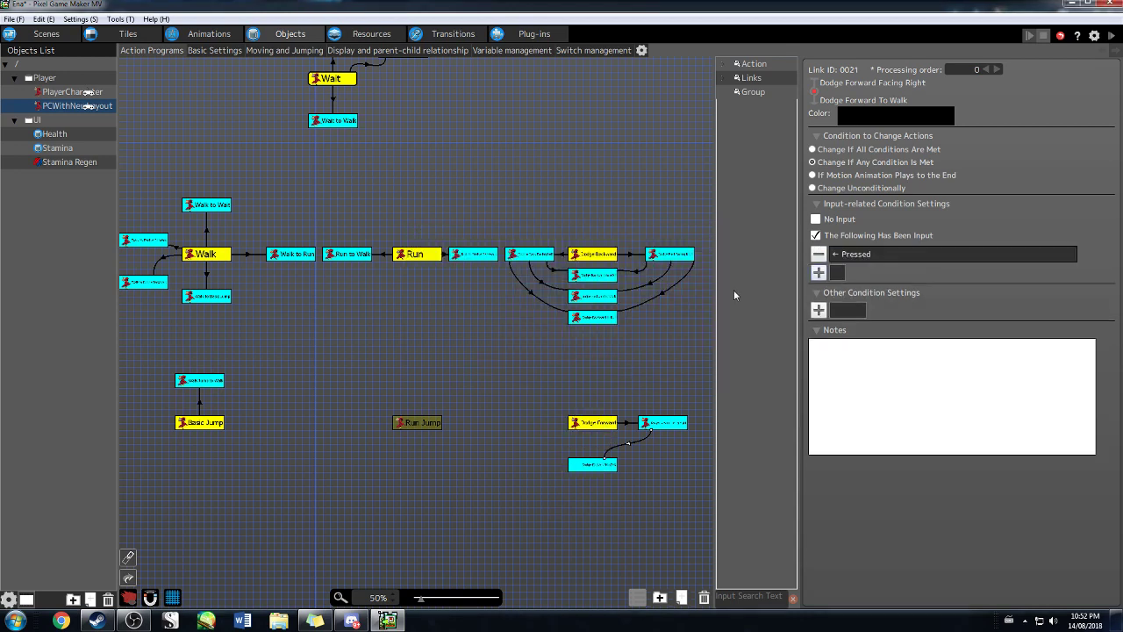
# - Add → Pressed as a second input condition on the link and combine the two inputs with OR
pyautogui.click(819, 273)
pyautogui.click(562, 255)
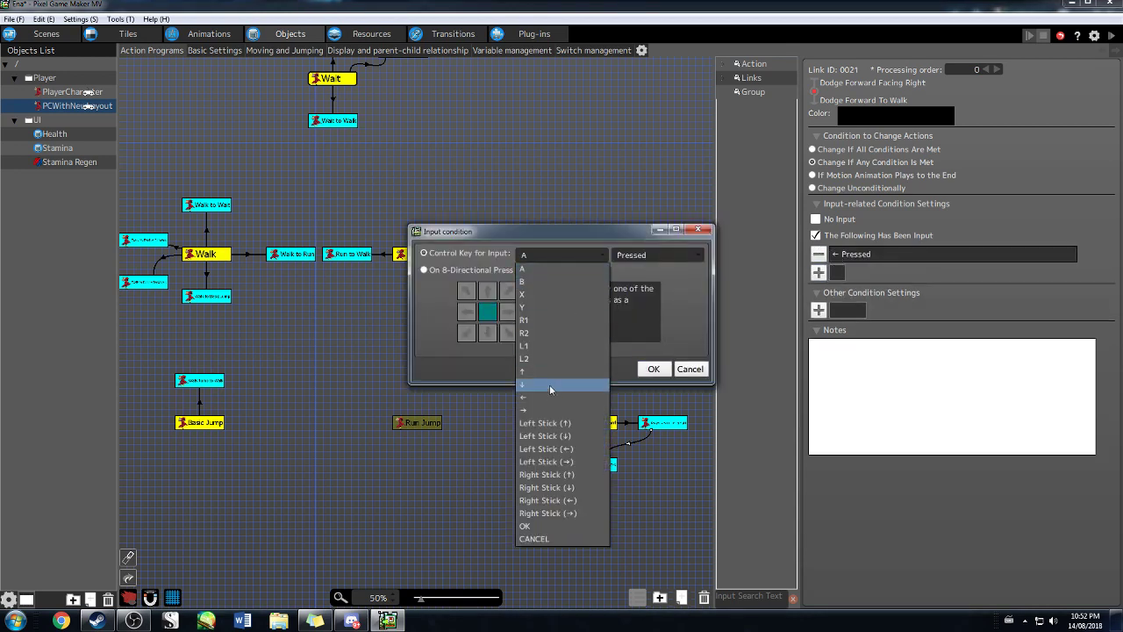
pyautogui.click(550, 409)
pyautogui.click(653, 368)
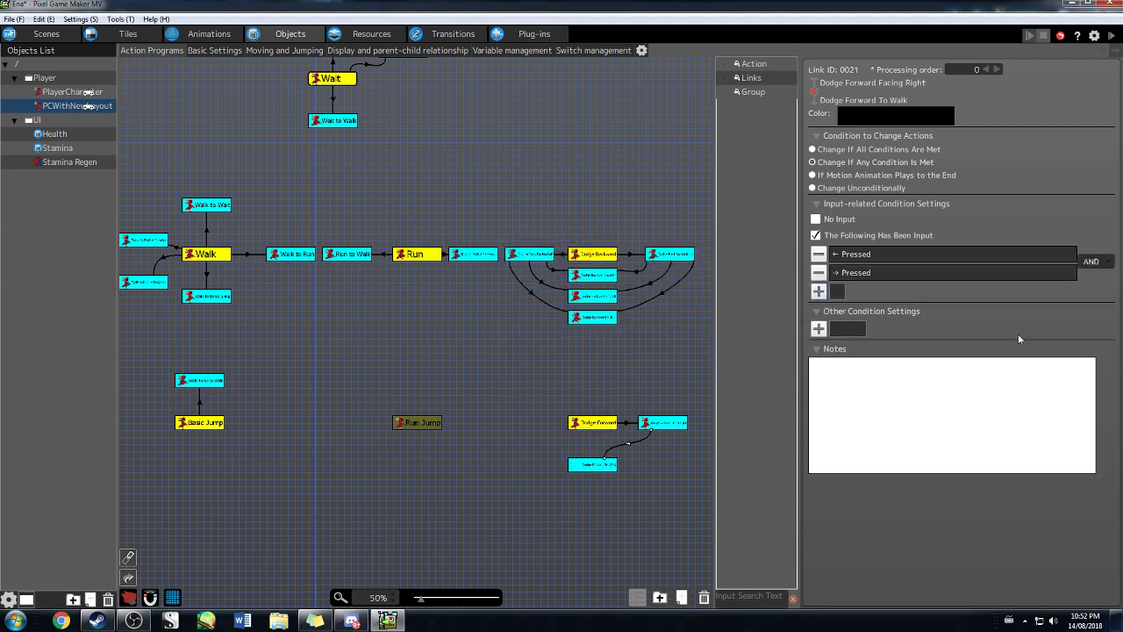
pyautogui.click(1083, 263)
pyautogui.click(1094, 282)
# - Add an After Certain Time Passes condition to the link and set its time
pyautogui.click(829, 311)
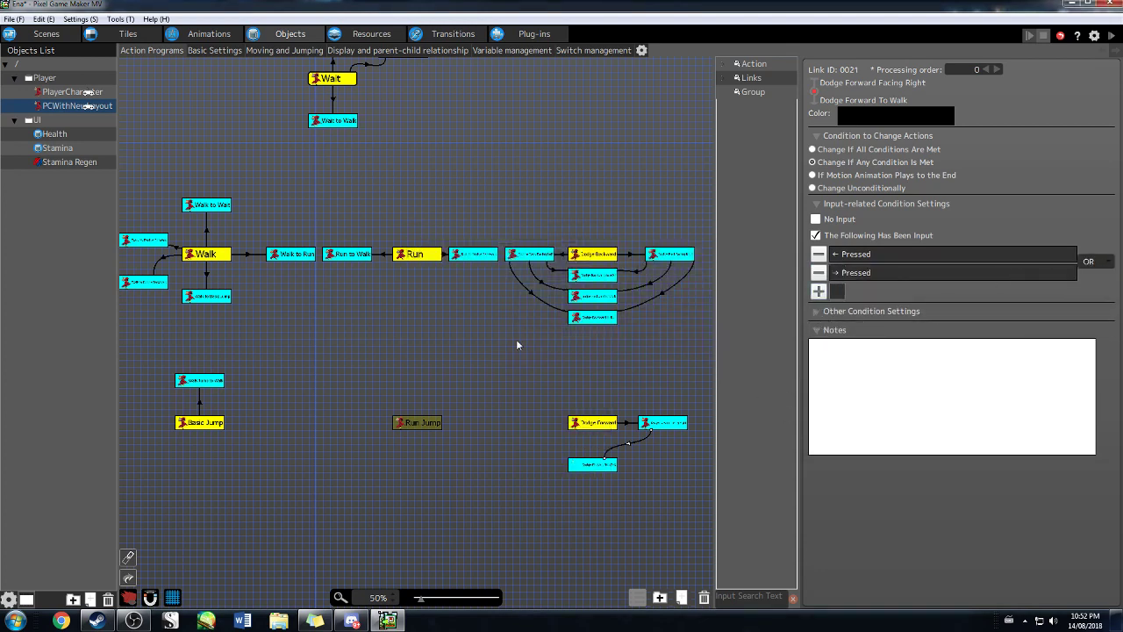
pyautogui.click(819, 314)
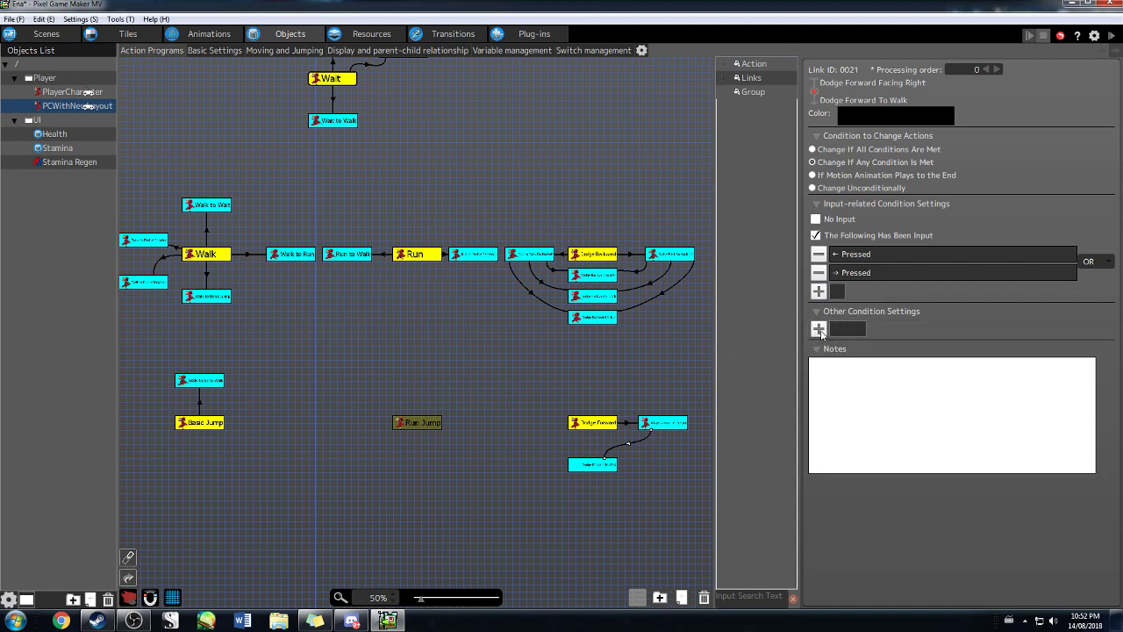
pyautogui.click(818, 327)
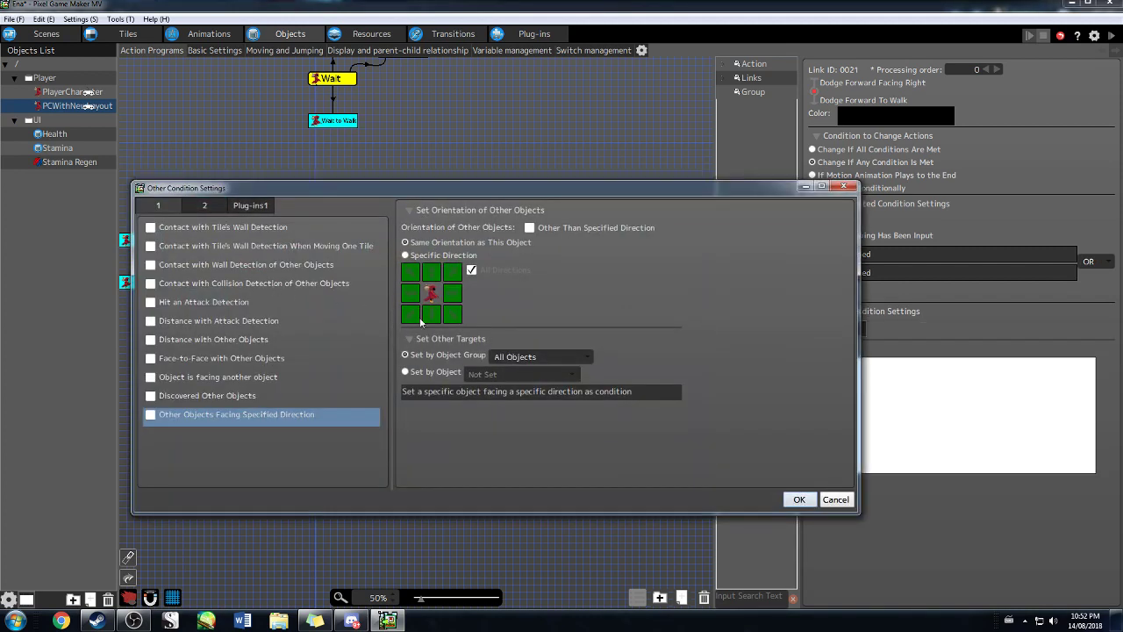
pyautogui.click(205, 206)
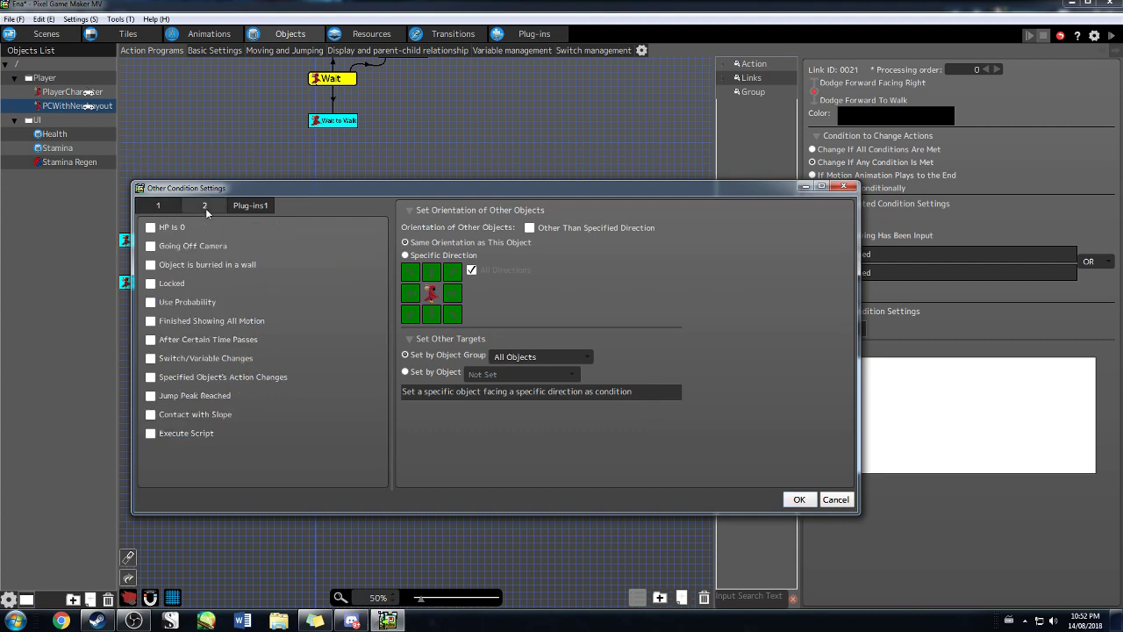
pyautogui.click(150, 359)
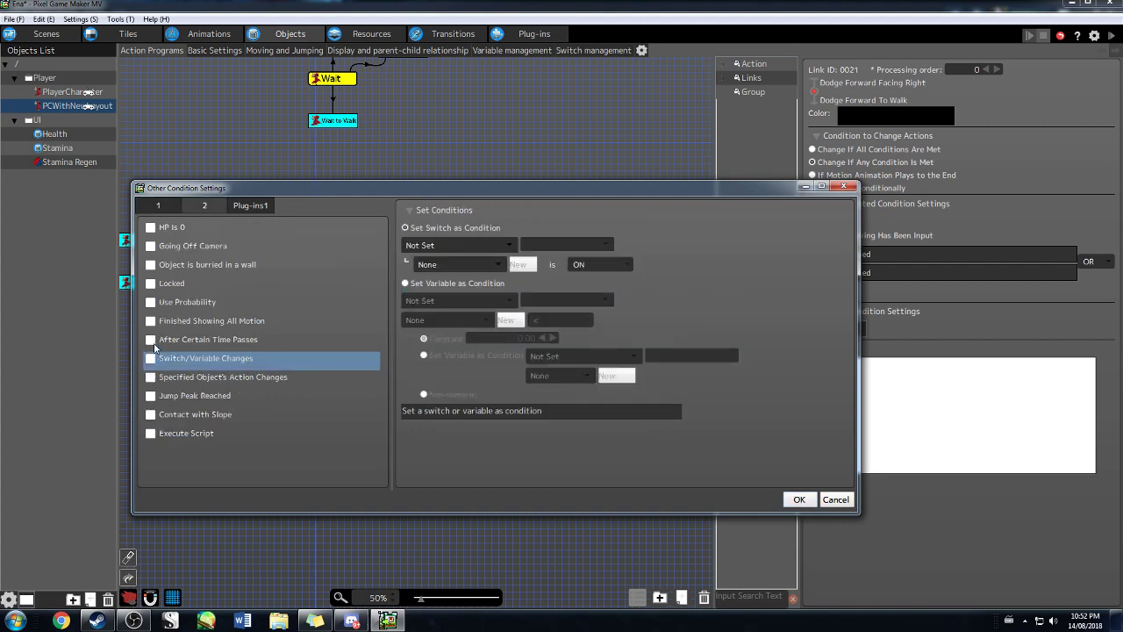
pyautogui.click(150, 340)
pyautogui.click(465, 226)
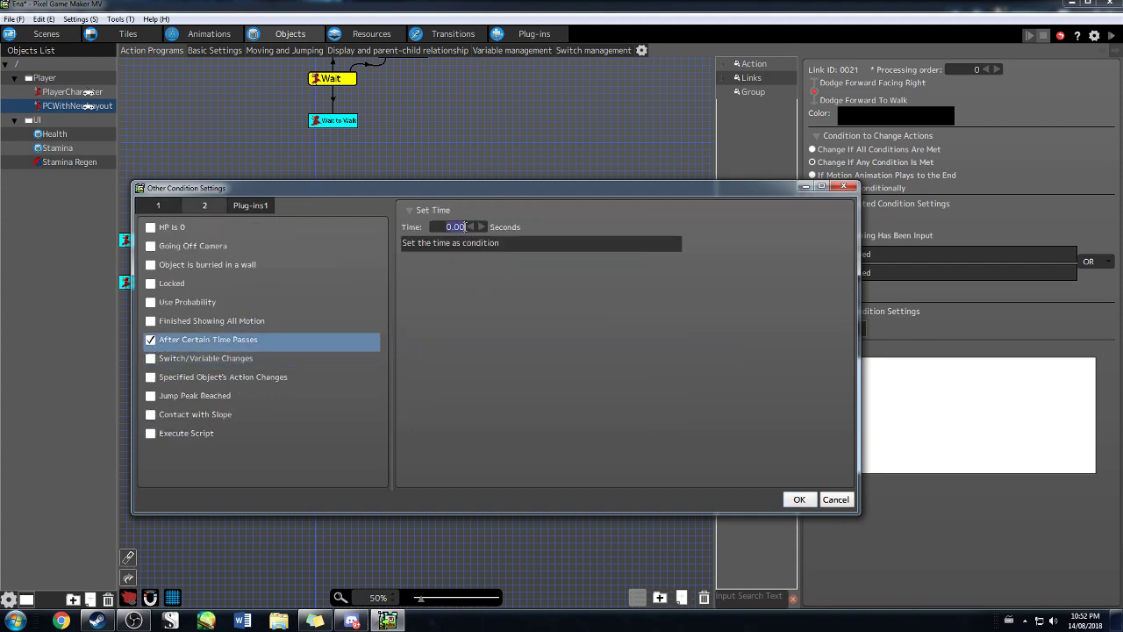
pyautogui.write('0')
pyautogui.click(799, 499)
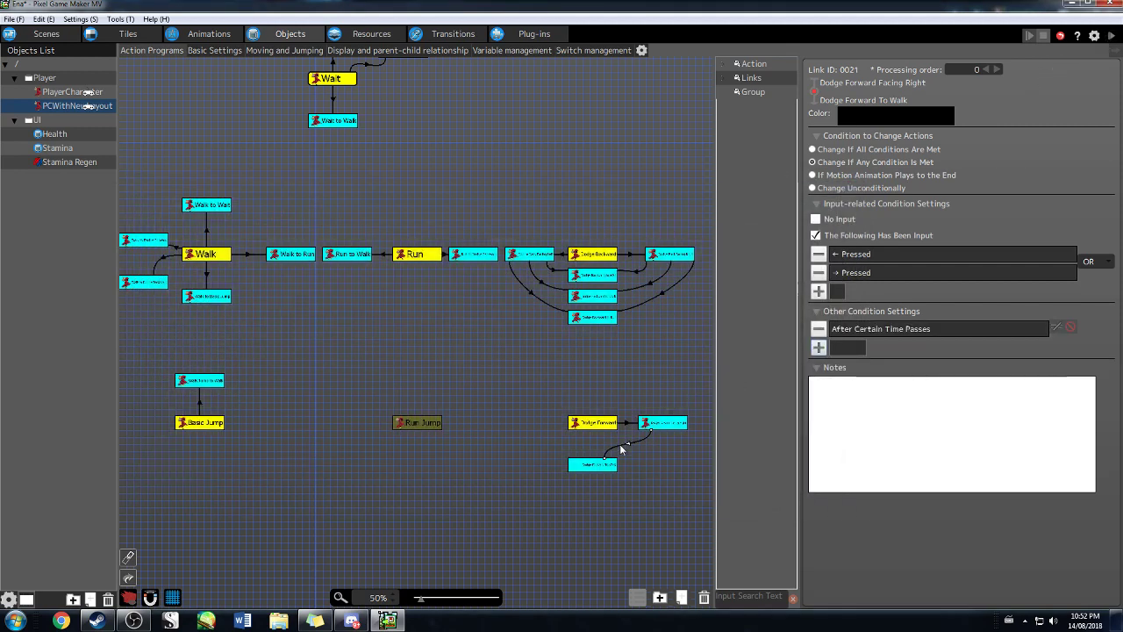
# - Add an Execute Object Action runtime action to the Dodge Forward To Walk action, targeting Object Self and choosing the action to execute
pyautogui.click(596, 467)
pyautogui.scroll(-3, 878, 496)
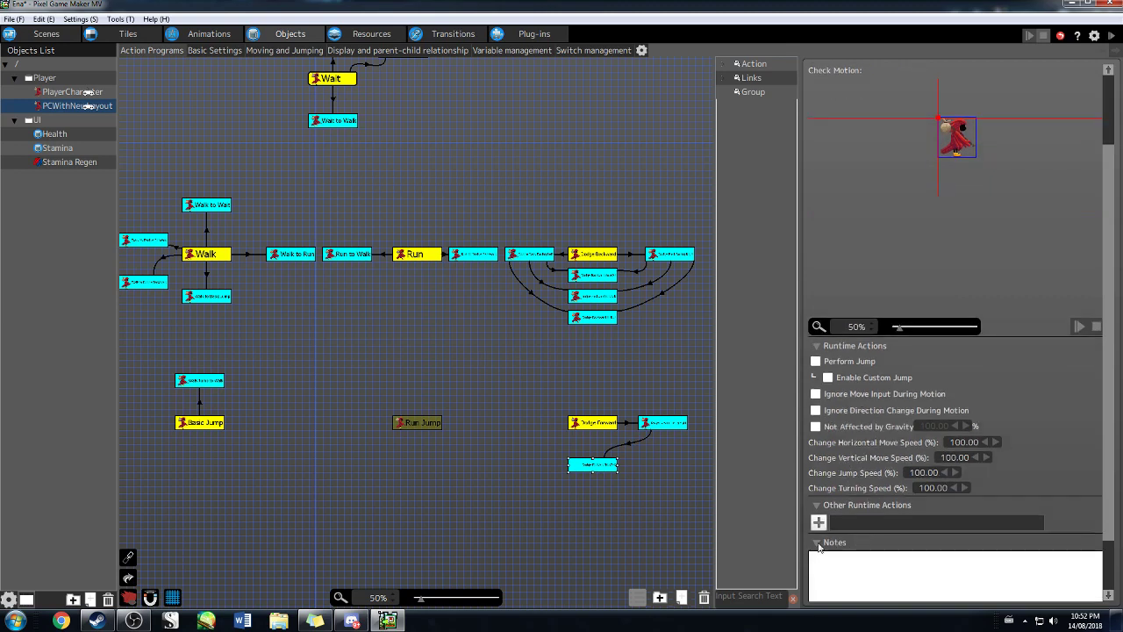
pyautogui.click(819, 522)
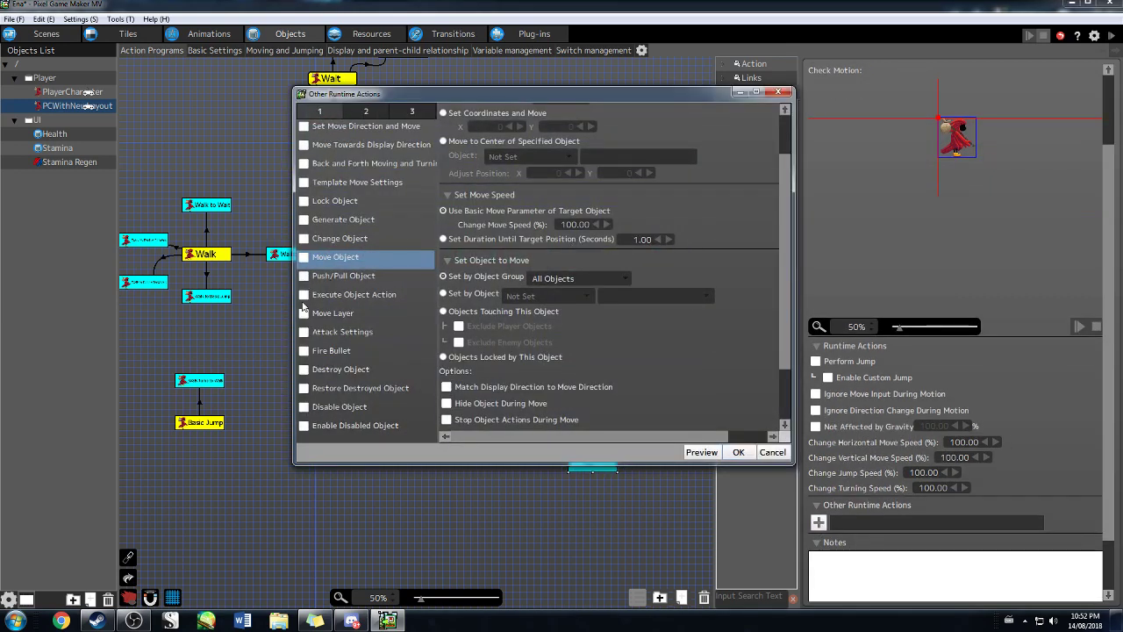
pyautogui.click(304, 294)
pyautogui.click(540, 127)
pyautogui.click(526, 156)
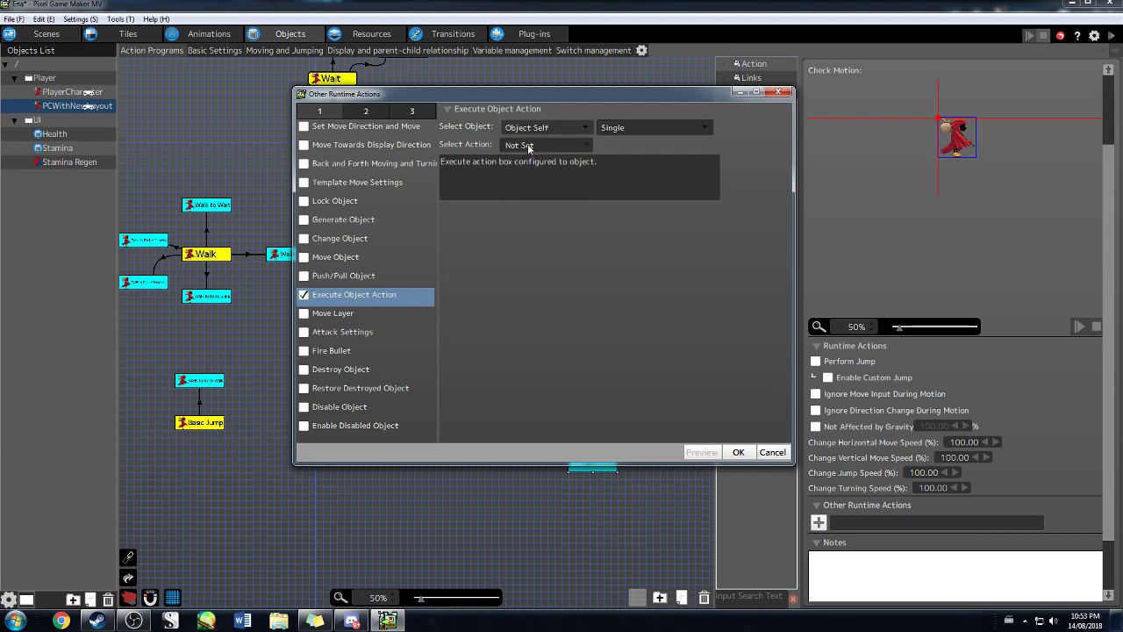
pyautogui.click(528, 144)
pyautogui.click(535, 198)
pyautogui.click(742, 451)
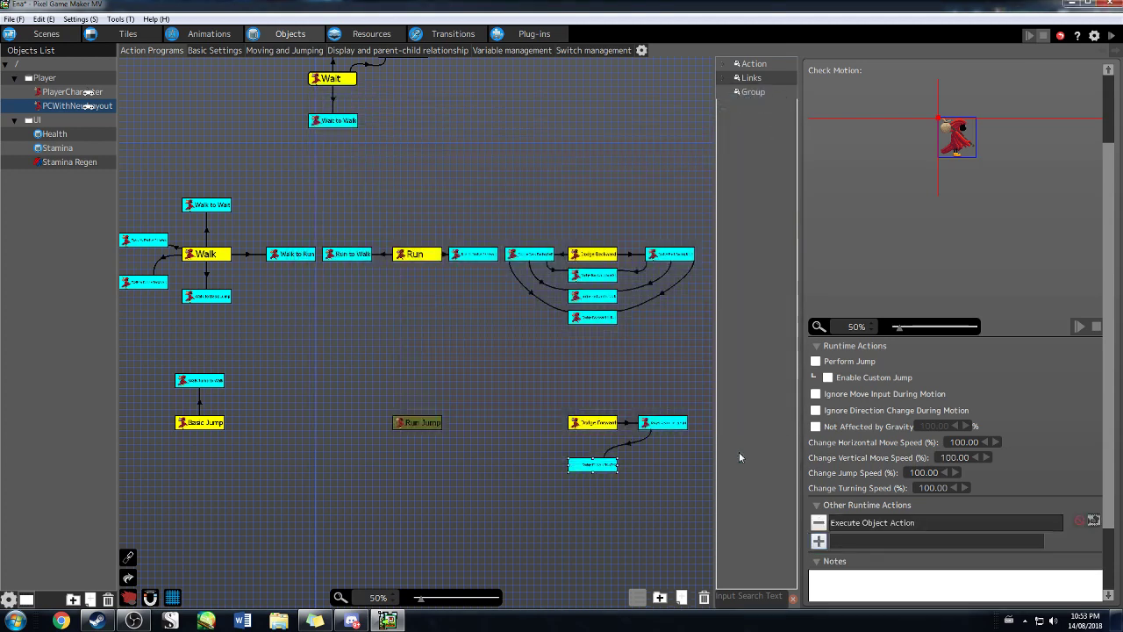
# - Test-play the game, moving the character to the right to check the forward dodge, and close the game window
pyautogui.click(1111, 35)
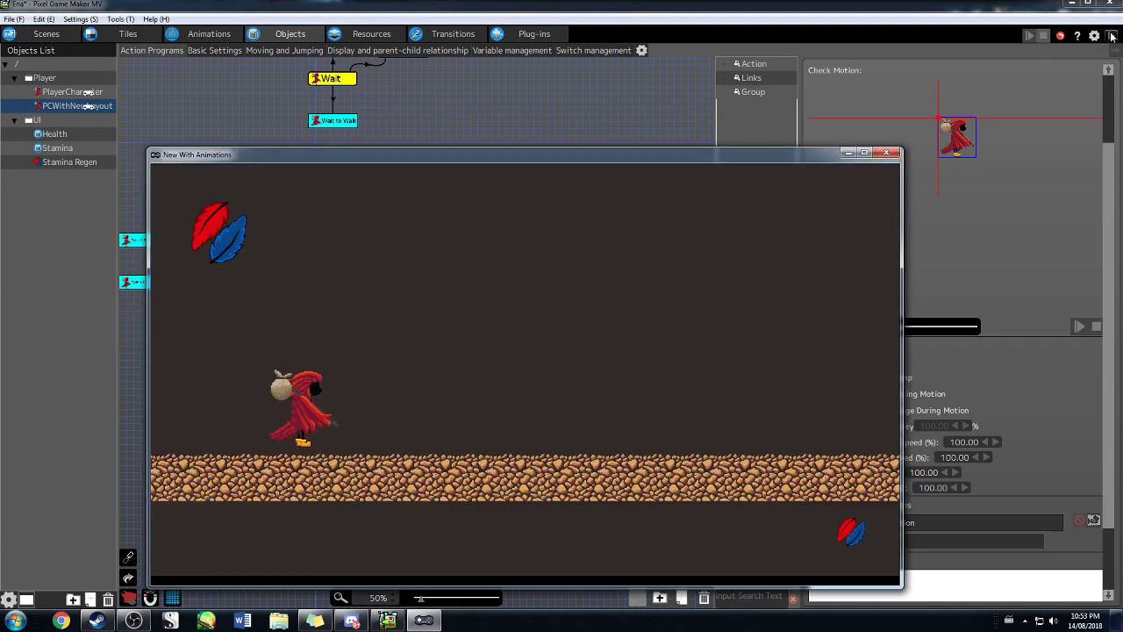
pyautogui.press('Right')
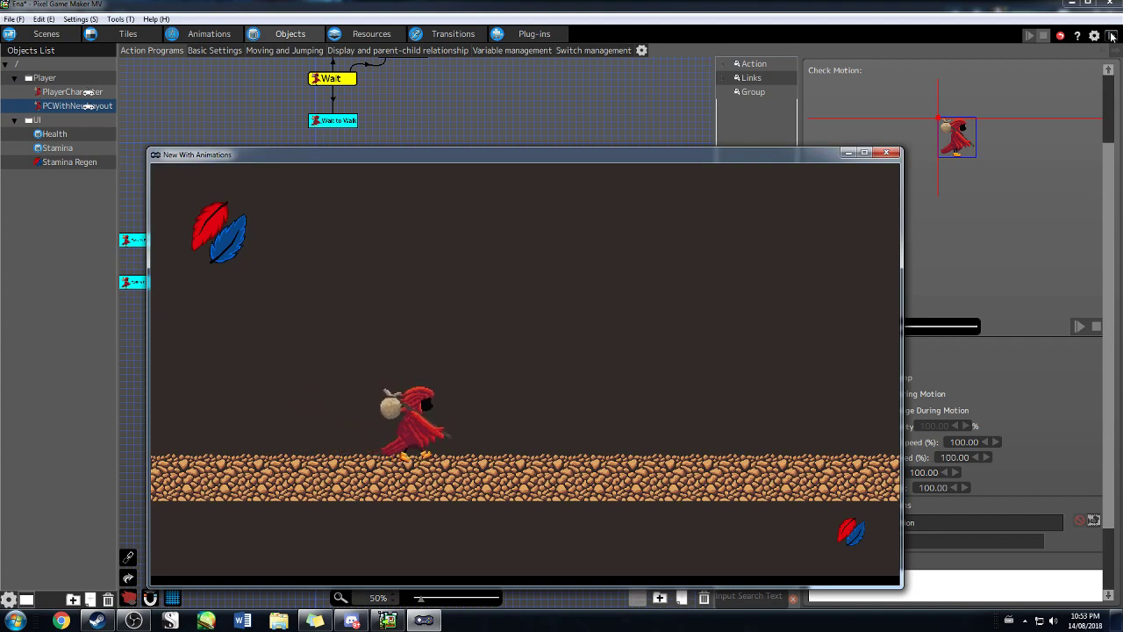
pyautogui.press('Right')
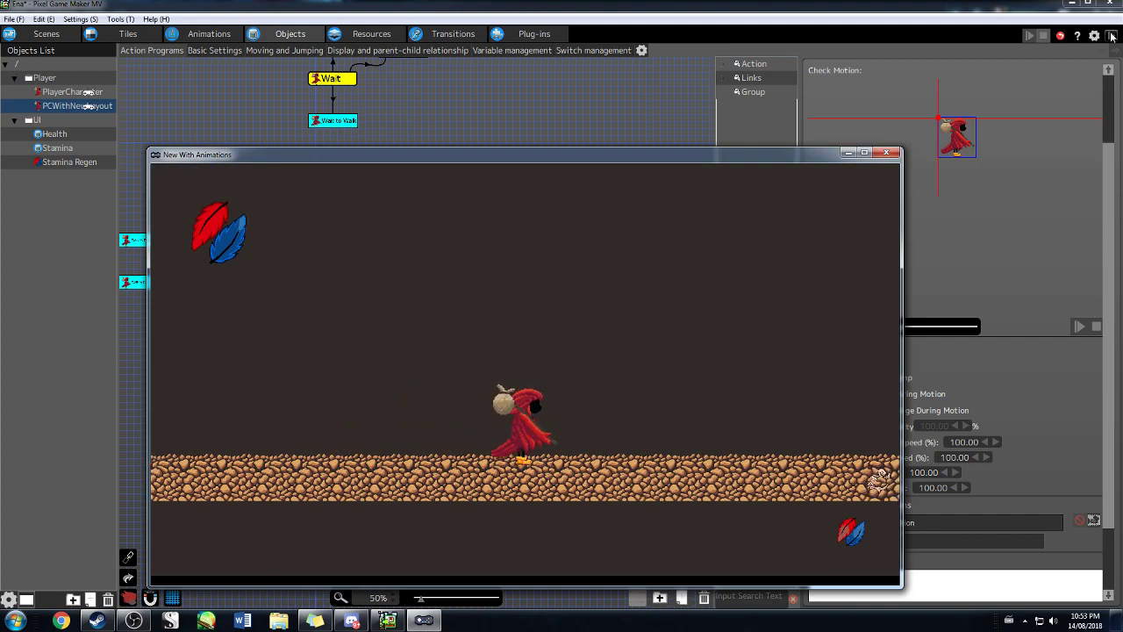
pyautogui.press('Right')
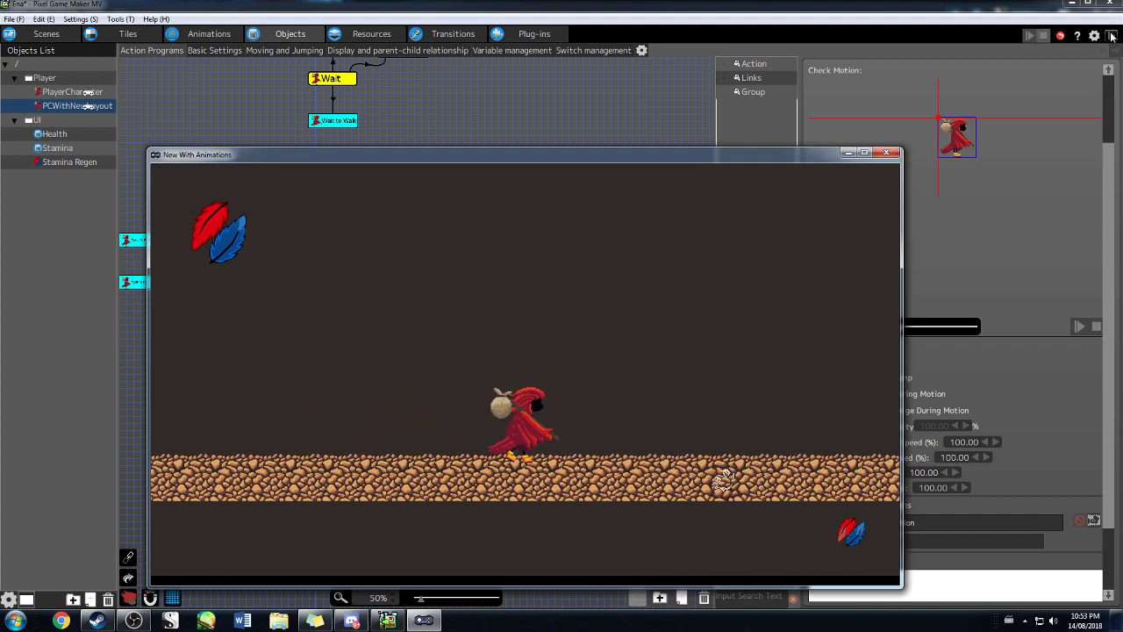
pyautogui.press('Right')
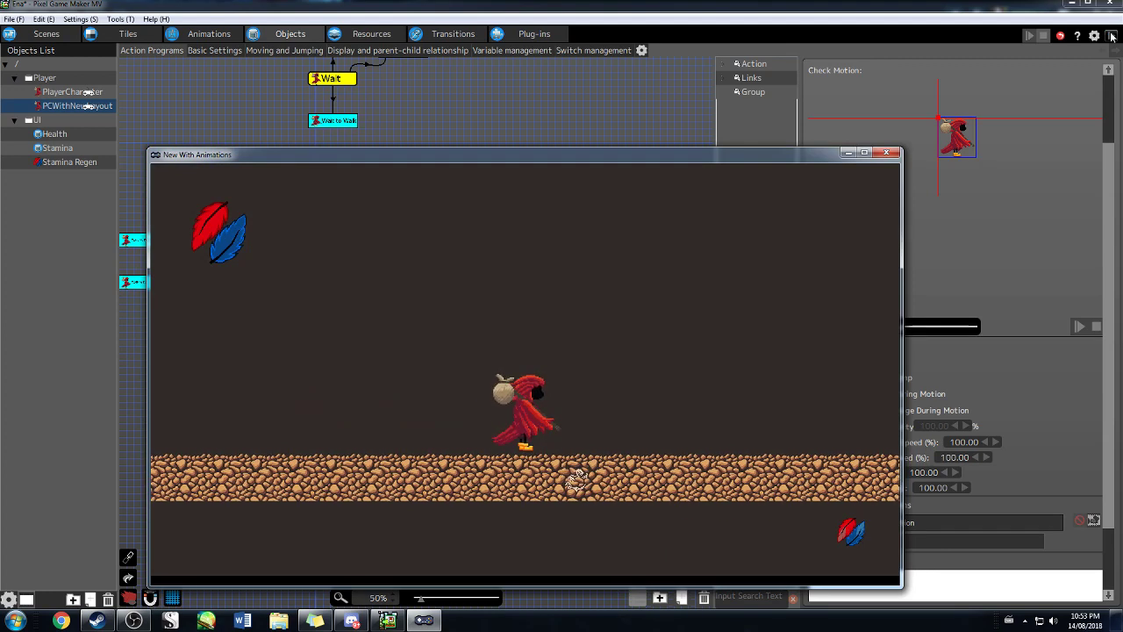
pyautogui.press('Right')
pyautogui.press('Right')
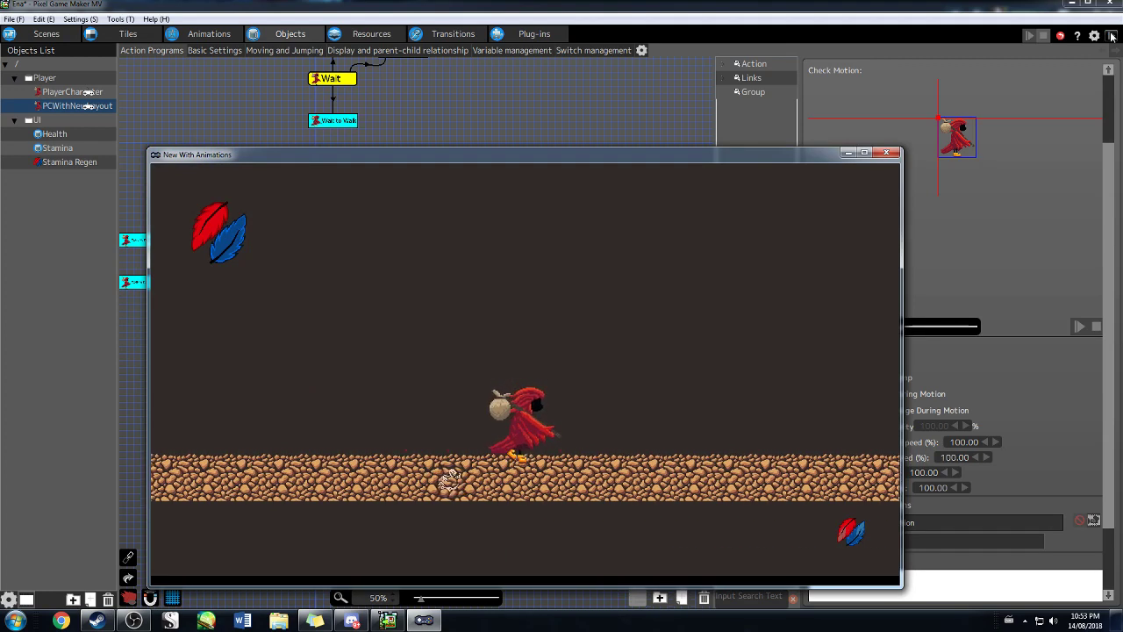
pyautogui.press('Right')
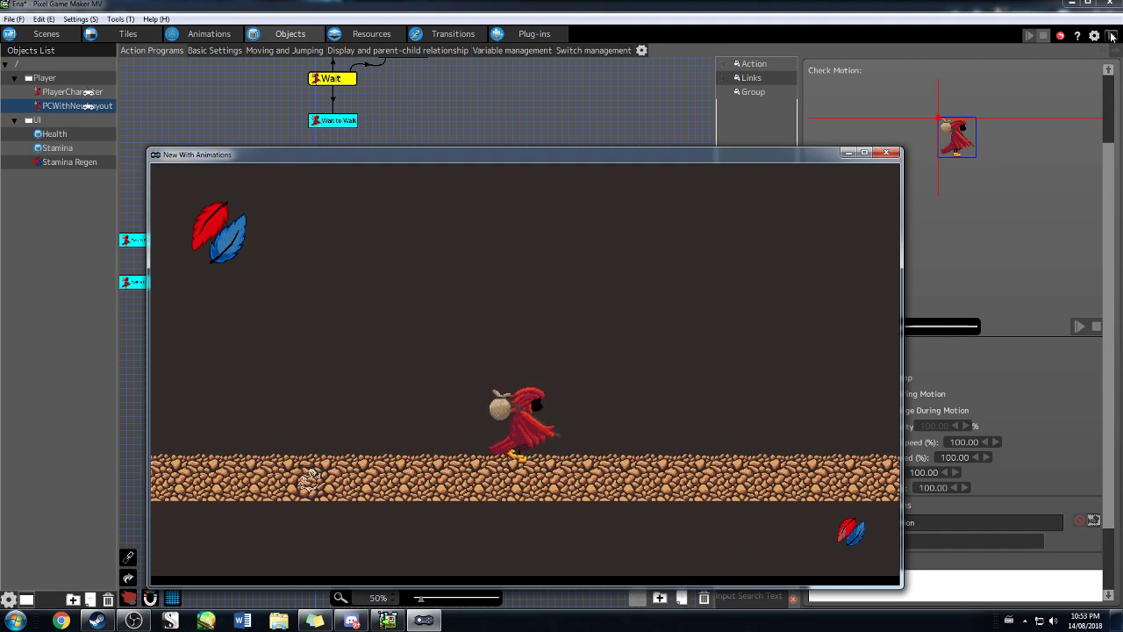
pyautogui.click(886, 153)
# - Compare the Move Object settings of Dodge Forward Facing Right with those of the action linked to the right of Dodge Backward
pyautogui.click(625, 425)
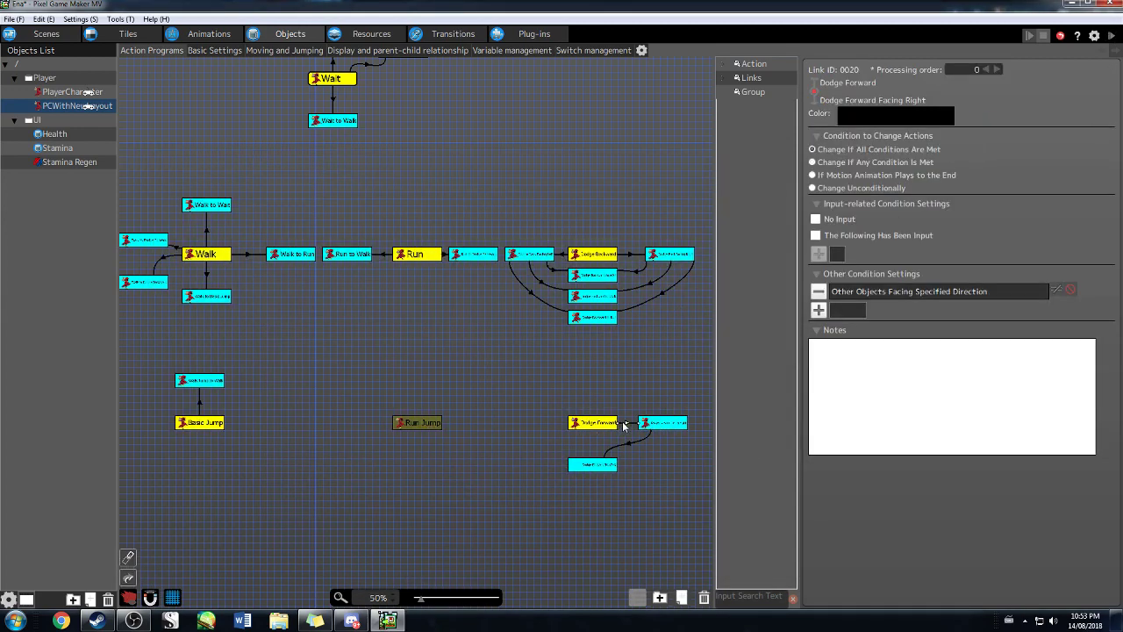
pyautogui.click(654, 423)
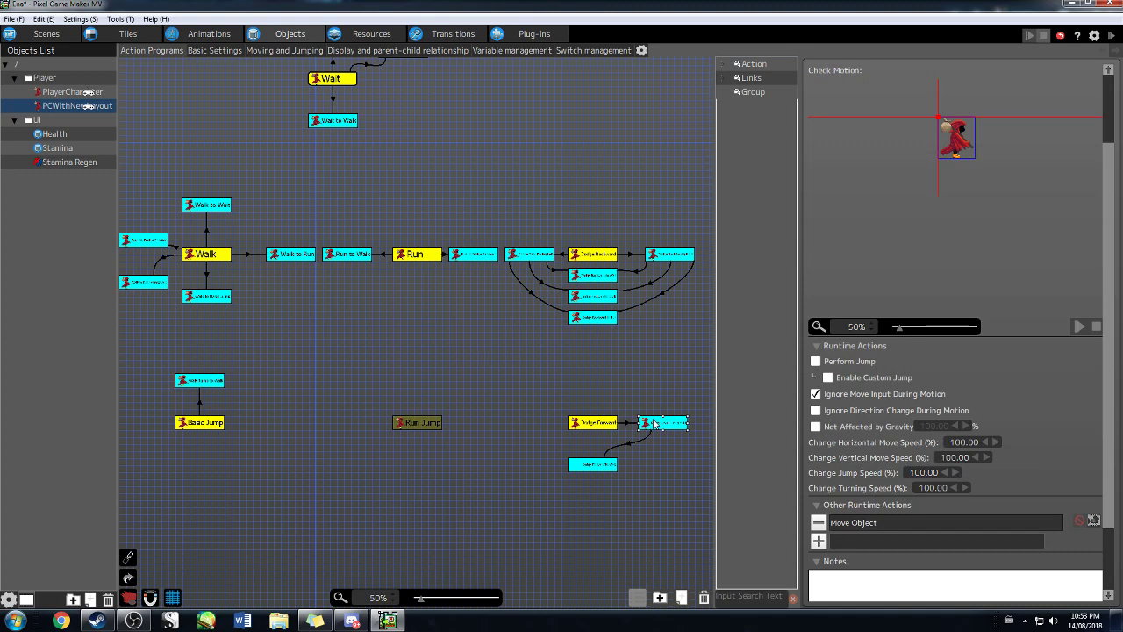
pyautogui.doubleClick(923, 523)
pyautogui.scroll(-3, 613, 342)
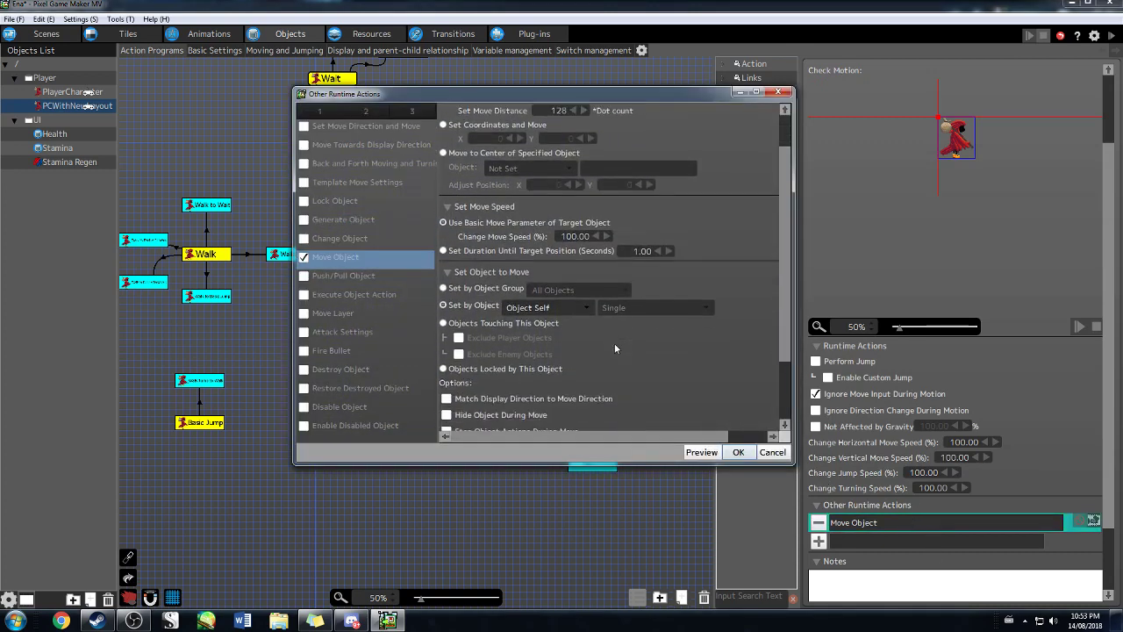
pyautogui.scroll(2, 615, 348)
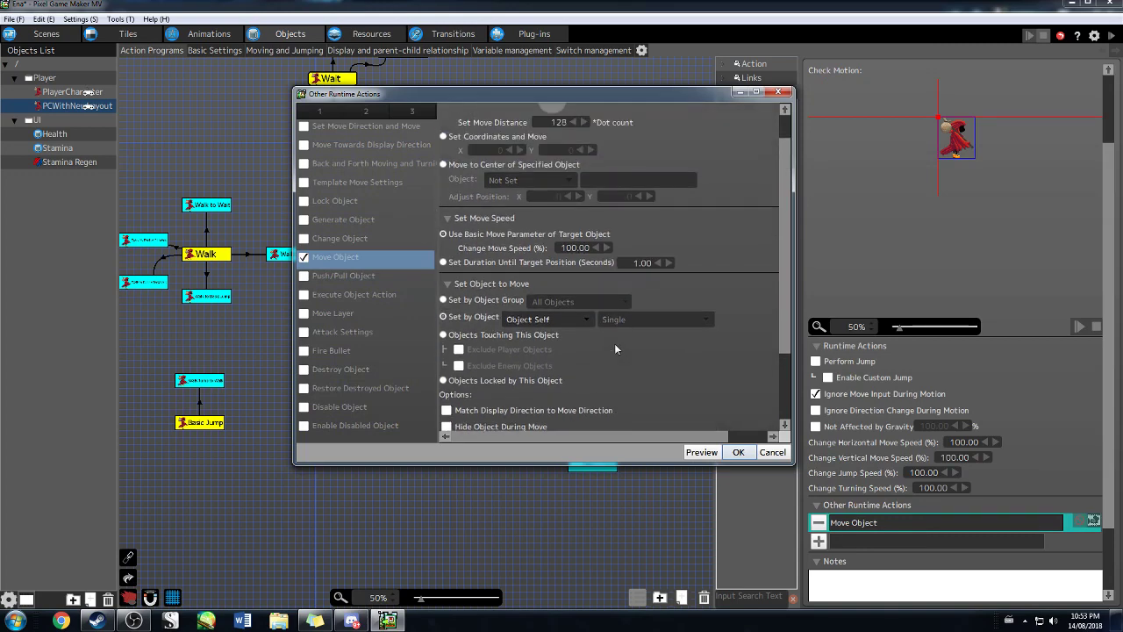
pyautogui.scroll(1, 616, 349)
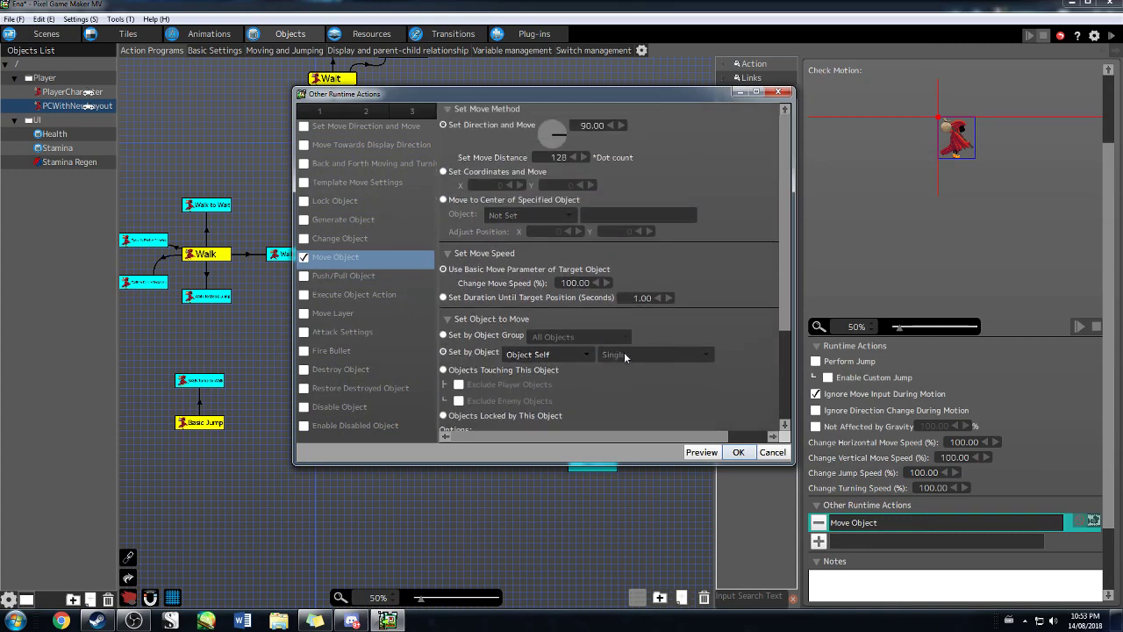
pyautogui.click(730, 452)
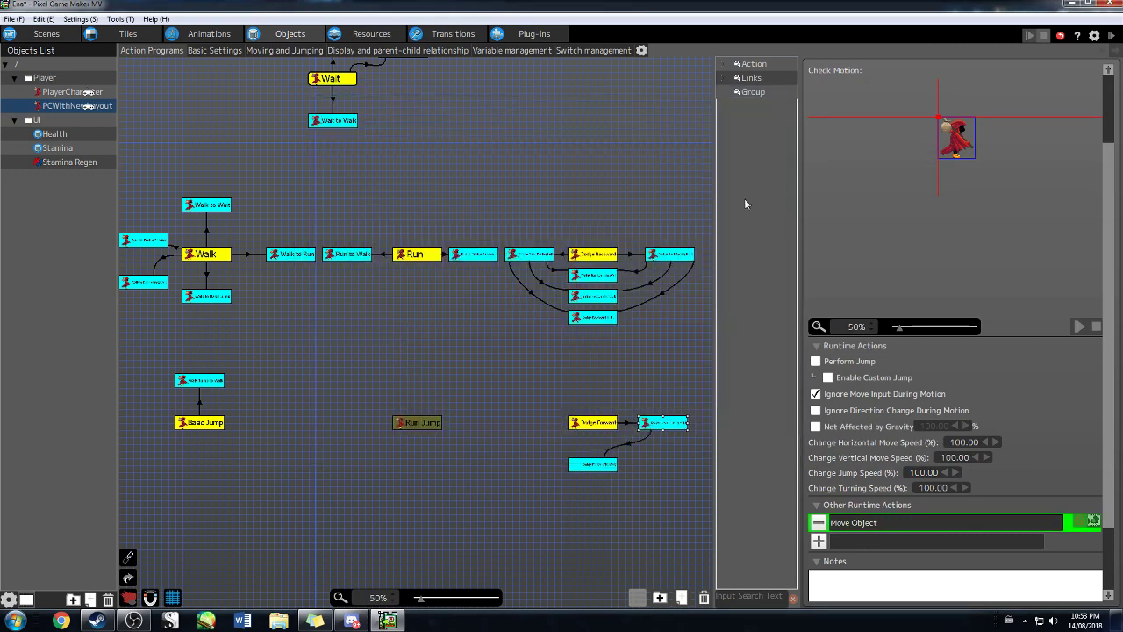
pyautogui.click(692, 255)
pyautogui.doubleClick(853, 522)
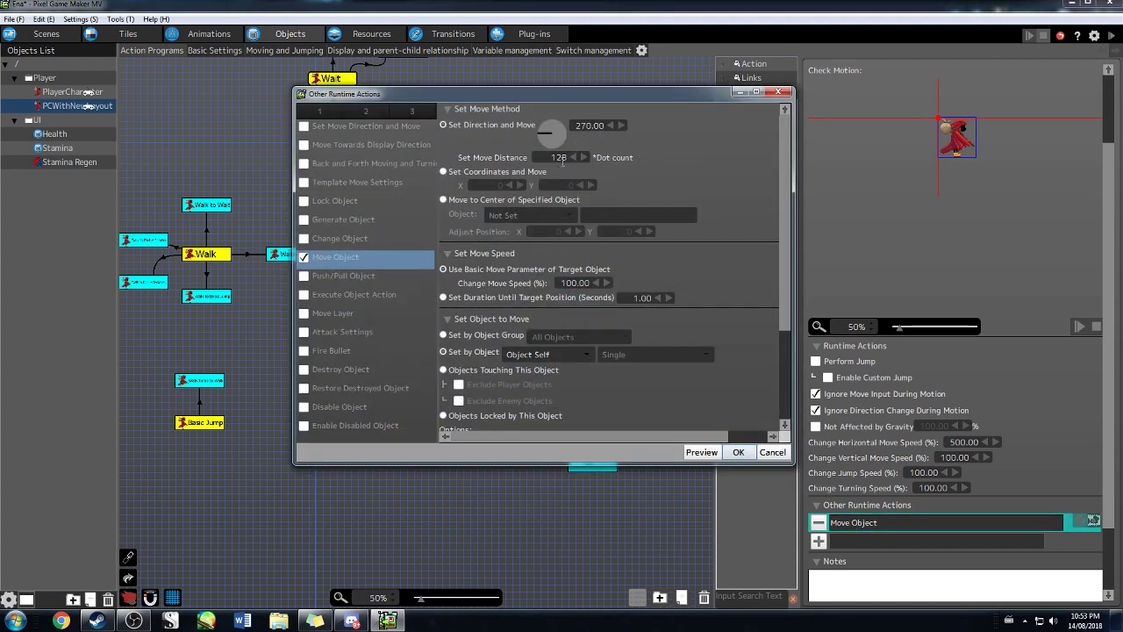
pyautogui.scroll(-1, 517, 351)
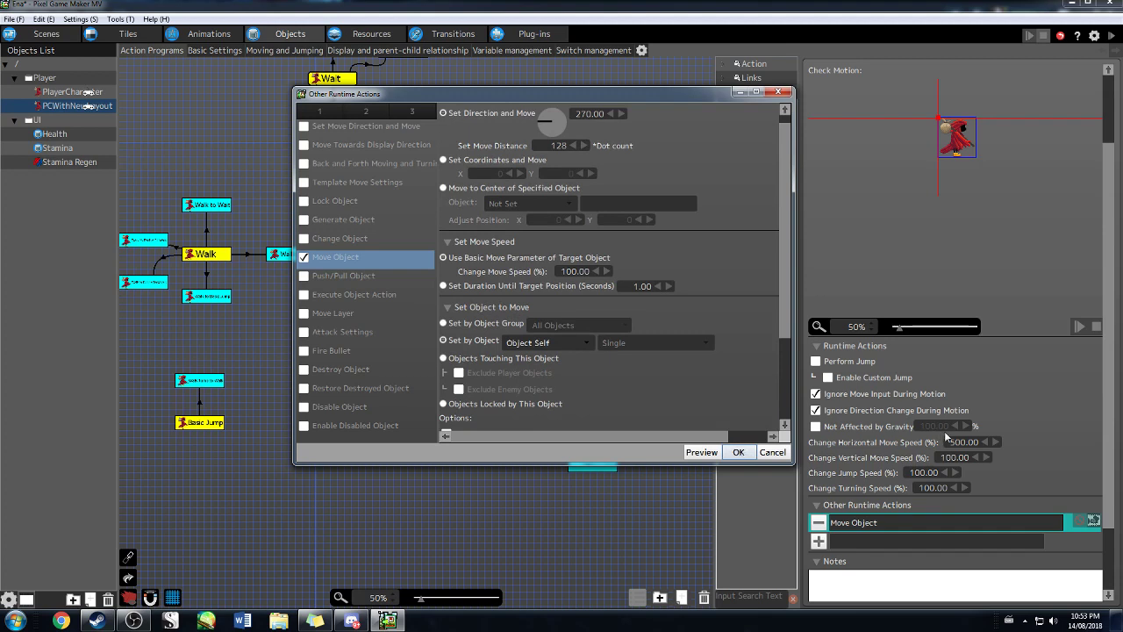
pyautogui.click(734, 455)
# - Set the horizontal move speed of the Dodge Forward Facing Right action to 500%
pyautogui.click(678, 426)
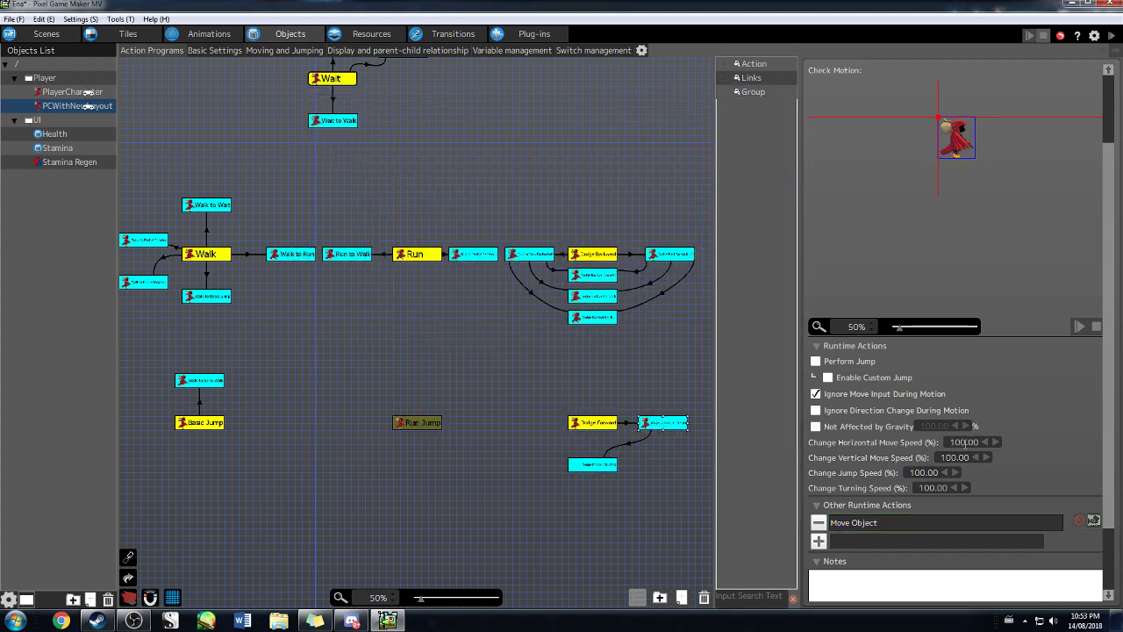
pyautogui.doubleClick(964, 443)
pyautogui.write('500')
pyautogui.press('Return')
# - Test-play the game again to check the faster forward dodge, and close the game window
pyautogui.click(1111, 36)
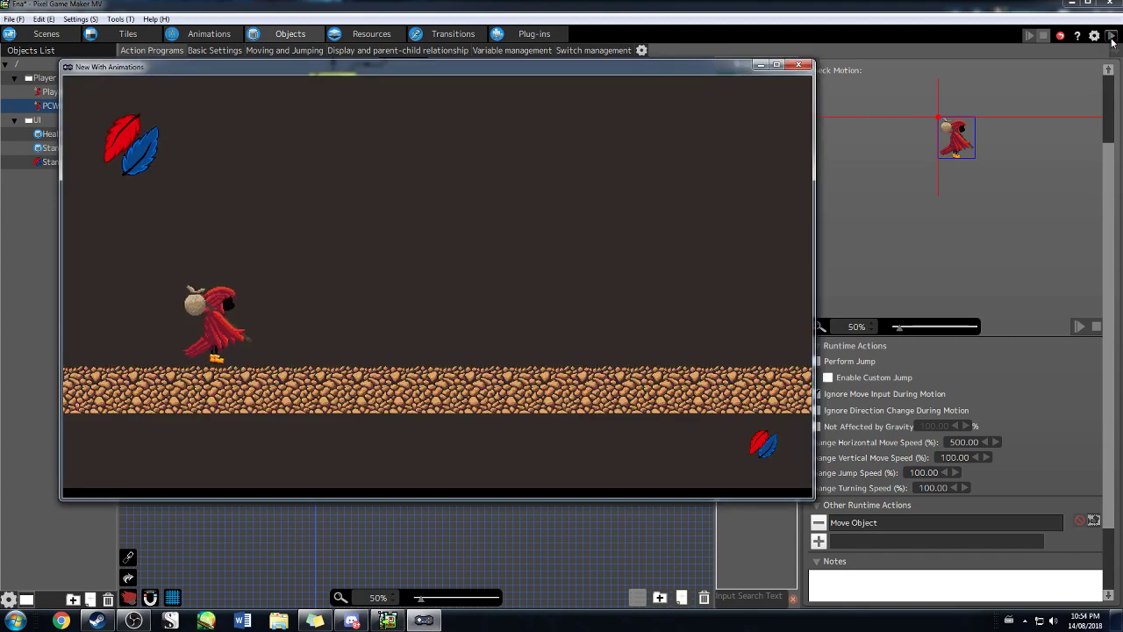
pyautogui.press('Right')
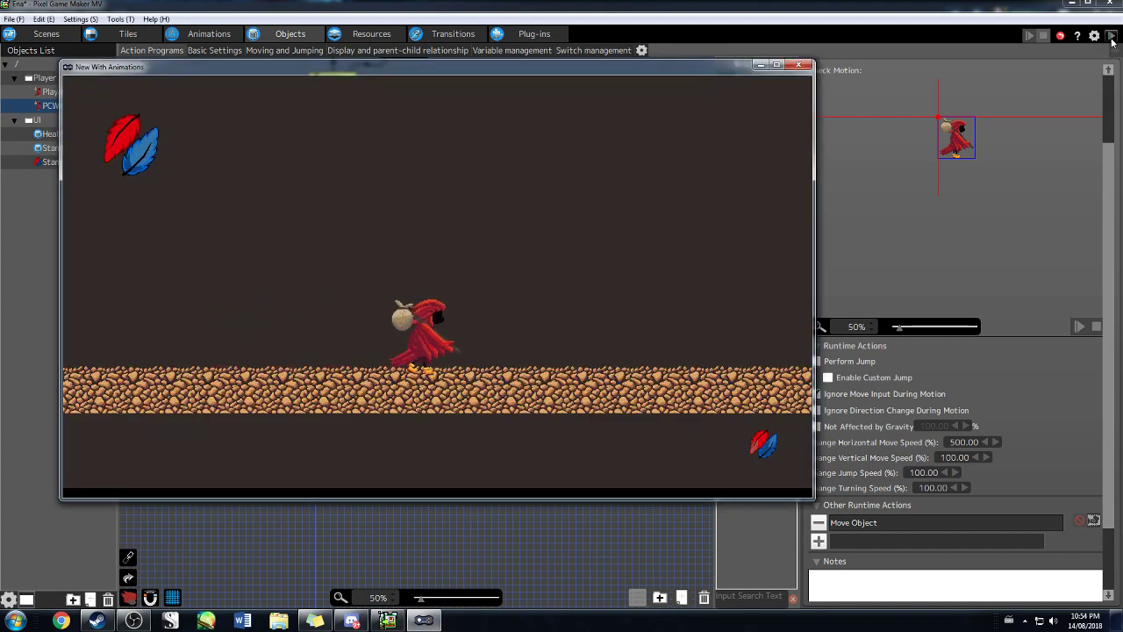
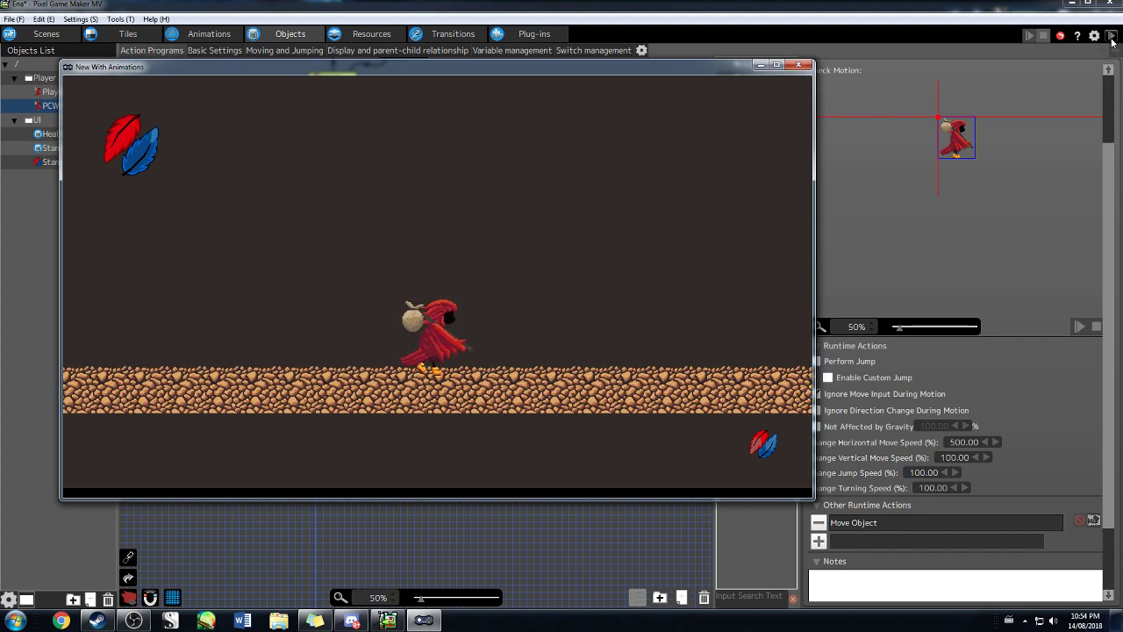
pyautogui.click(799, 66)
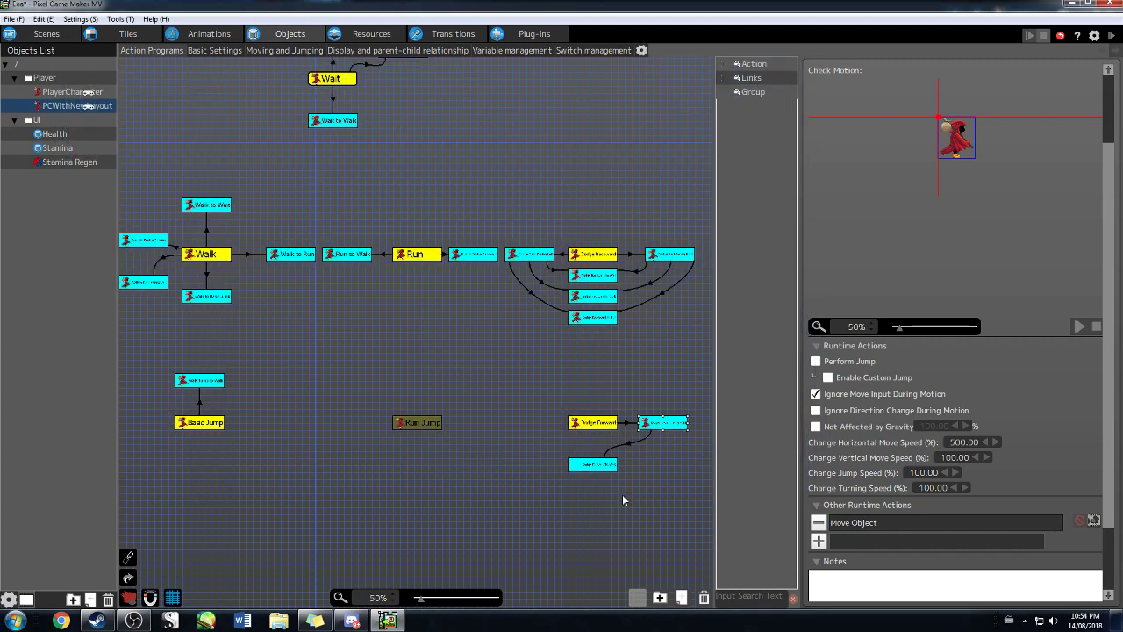
# - Set the Move Distance in the Move Object settings of Dodge Forward Facing Right to 500 dots
pyautogui.doubleClick(847, 522)
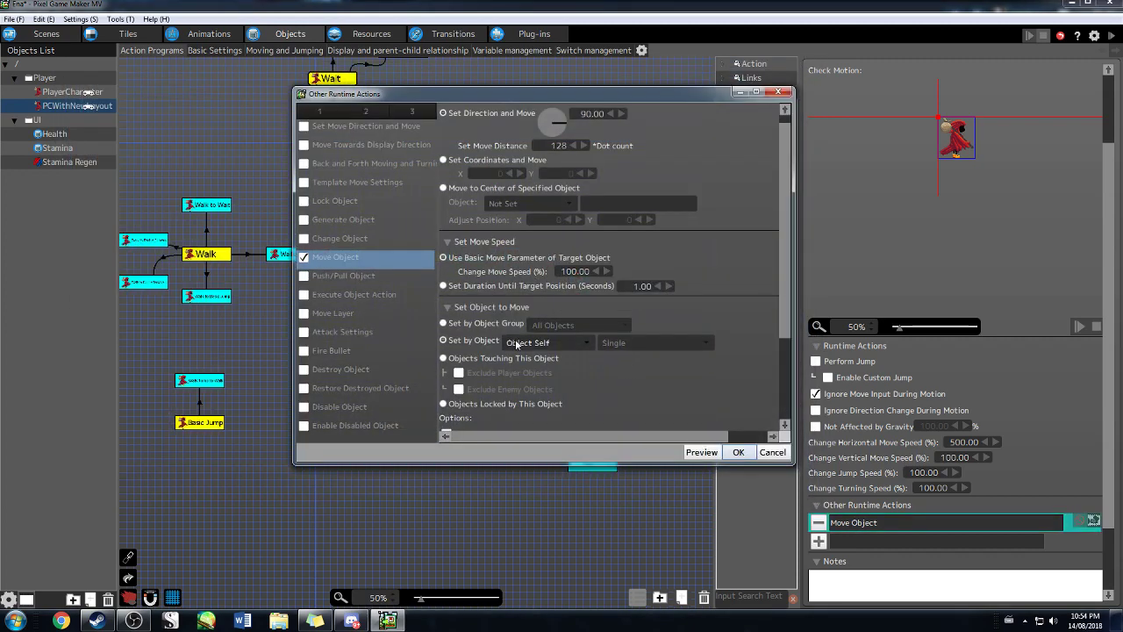
pyautogui.scroll(1, 546, 313)
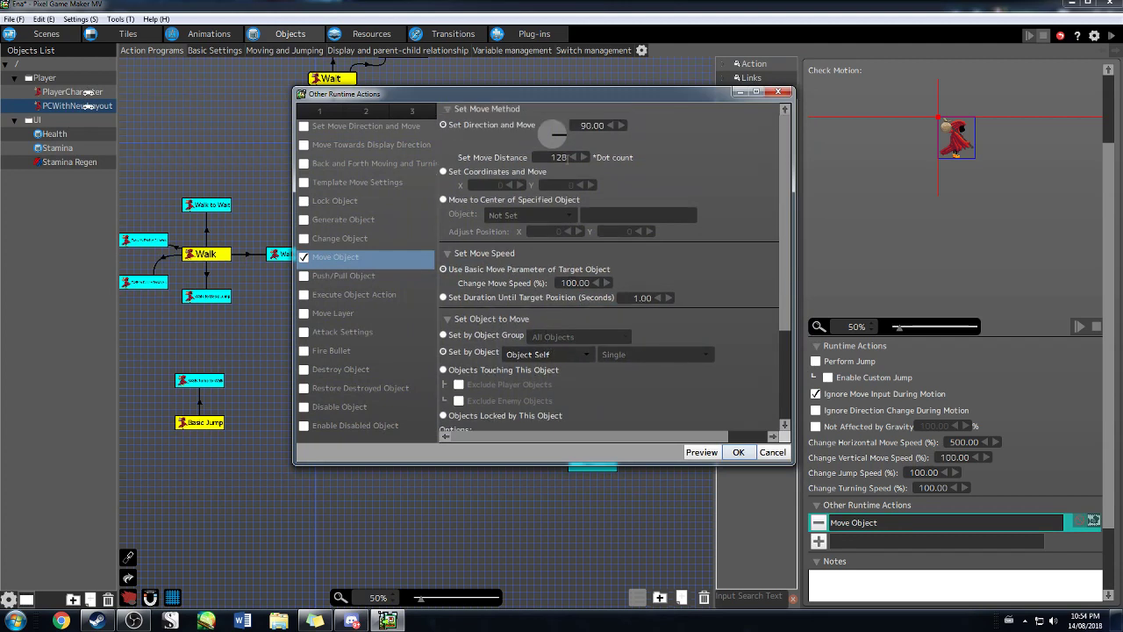
pyautogui.doubleClick(559, 158)
pyautogui.write('500')
pyautogui.click(738, 452)
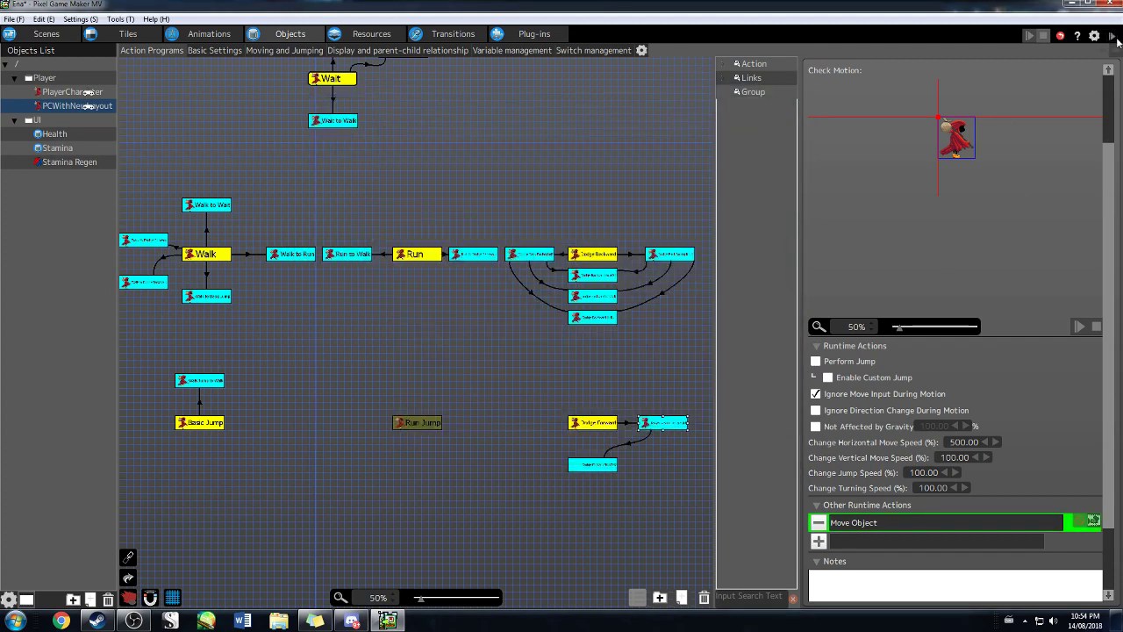
# - Test-play the game, moving the character to the right to check the 500-dot forward dodge, and close the game window
pyautogui.click(1115, 38)
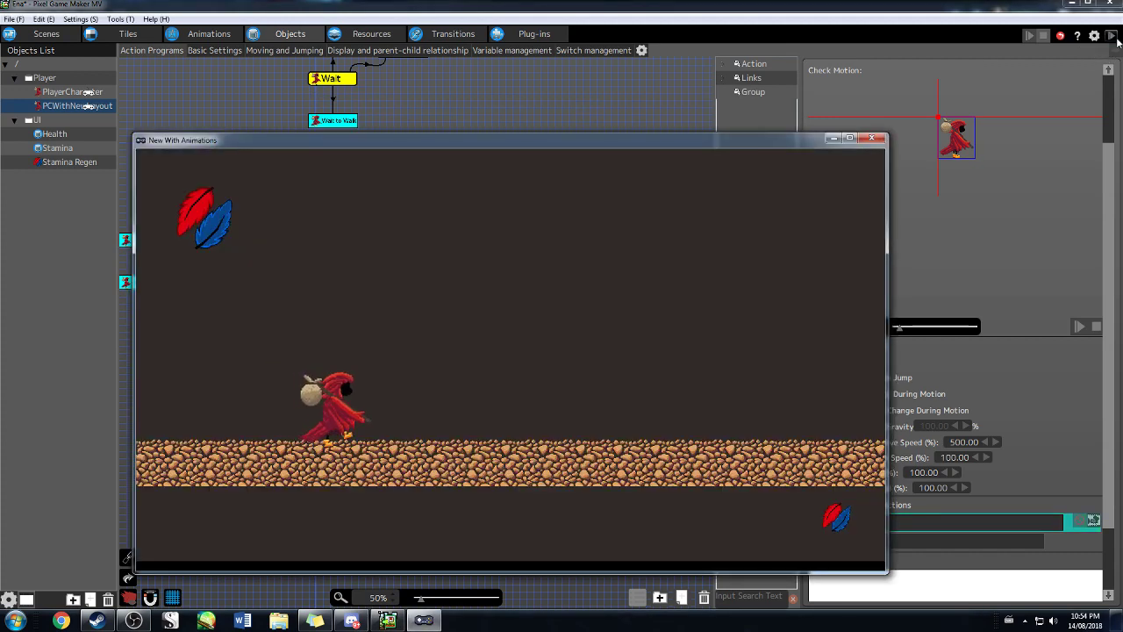
pyautogui.press('Right')
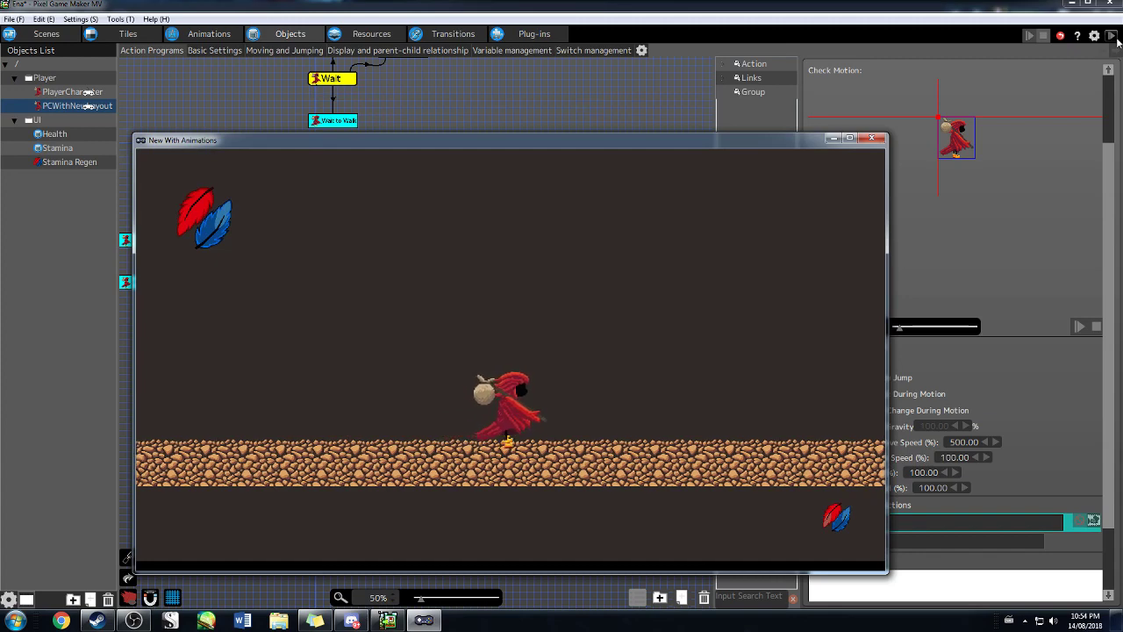
pyautogui.press('Right')
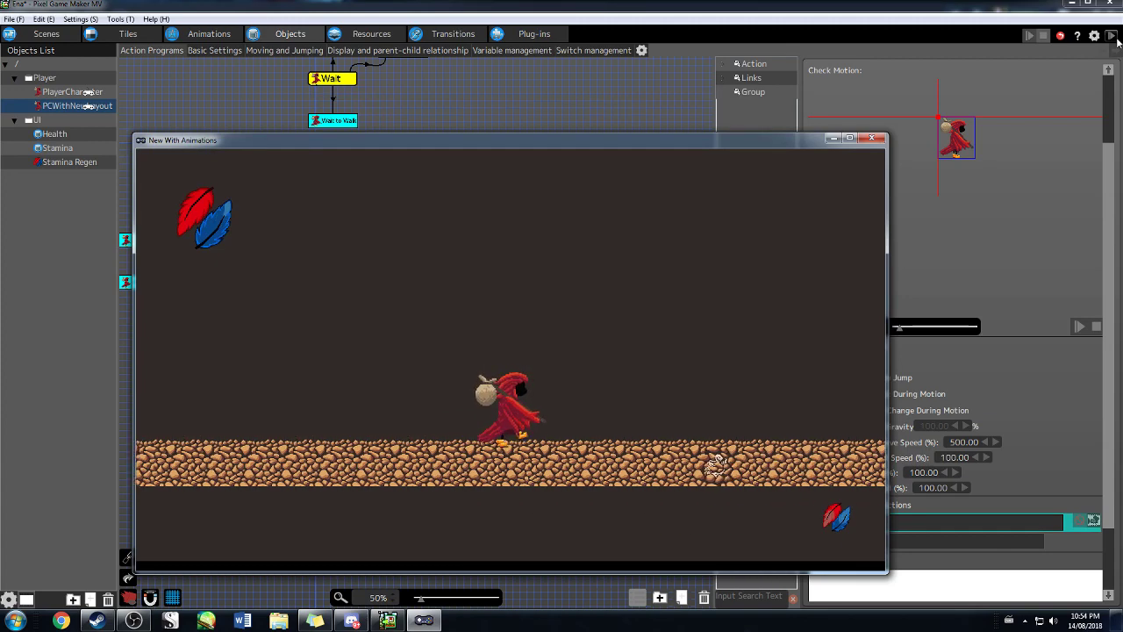
pyautogui.press('Escape')
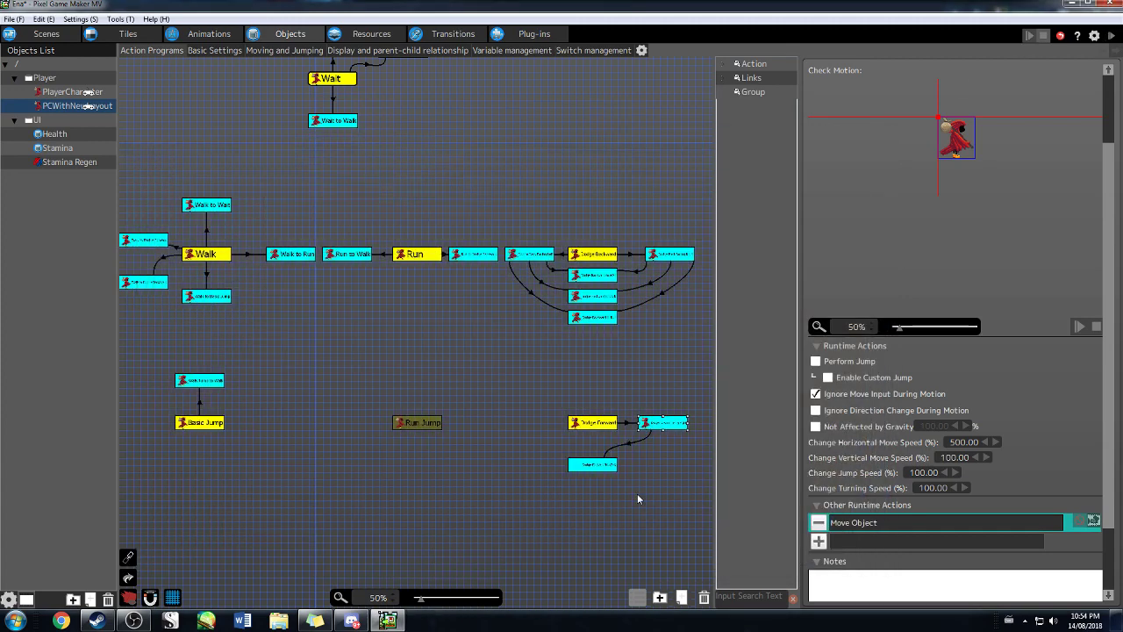
# - Review the Dodge Forward action, its link to Dodge Forward Facing Right and that linked action's runtime settings
pyautogui.click(628, 425)
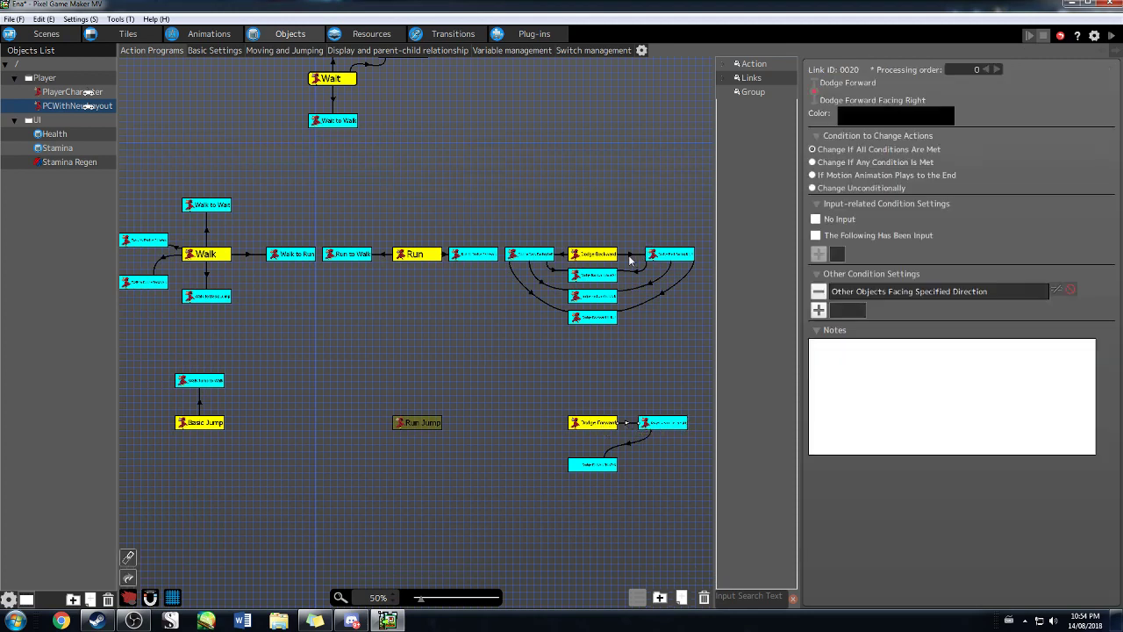
pyautogui.click(611, 426)
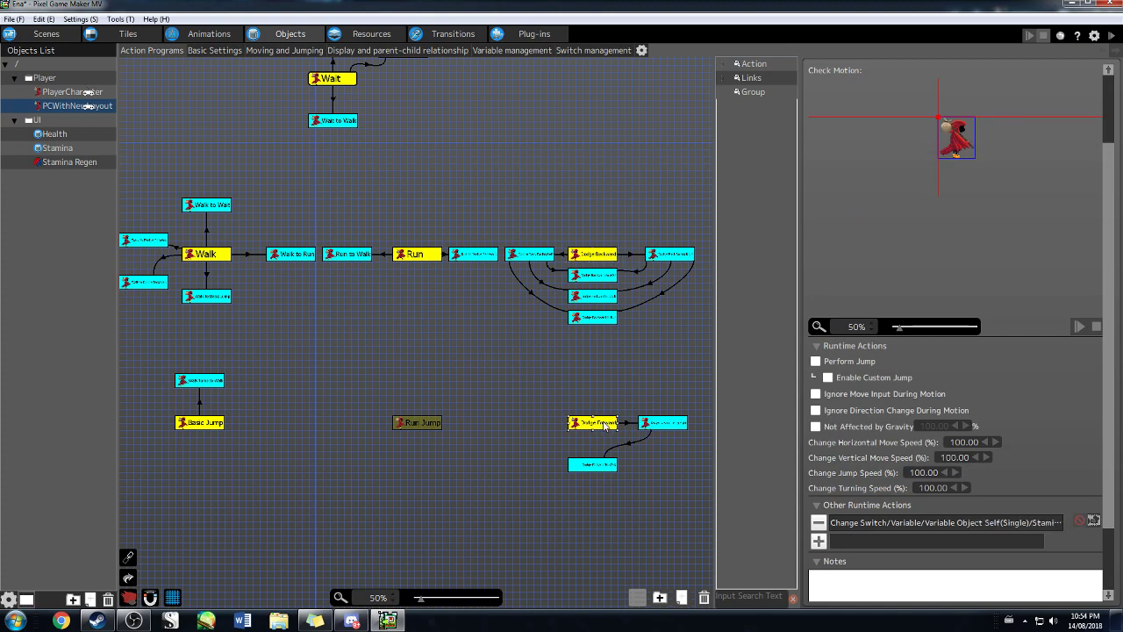
pyautogui.click(627, 424)
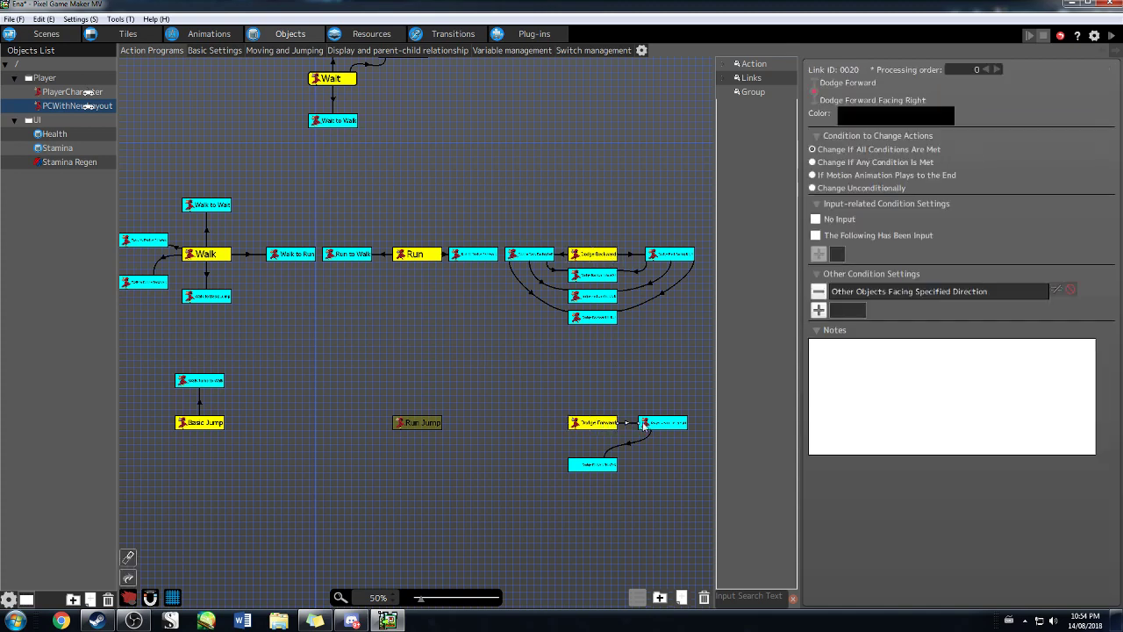
pyautogui.click(649, 427)
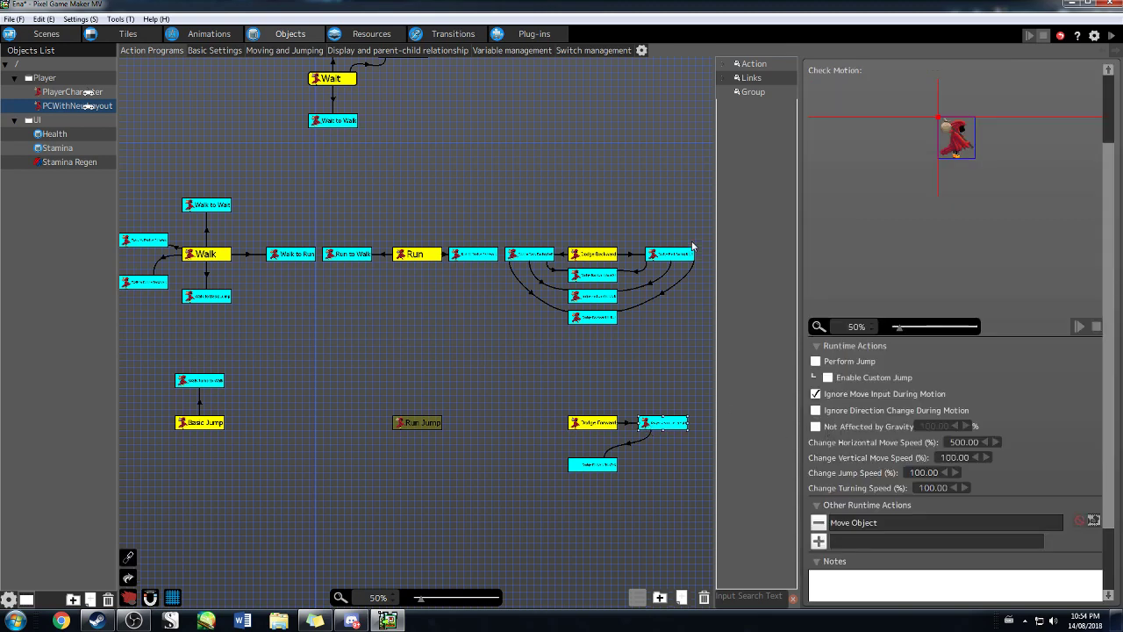
# - Run the game once more, moving the character to the right to recheck the dodge, and close the game window
pyautogui.click(1113, 38)
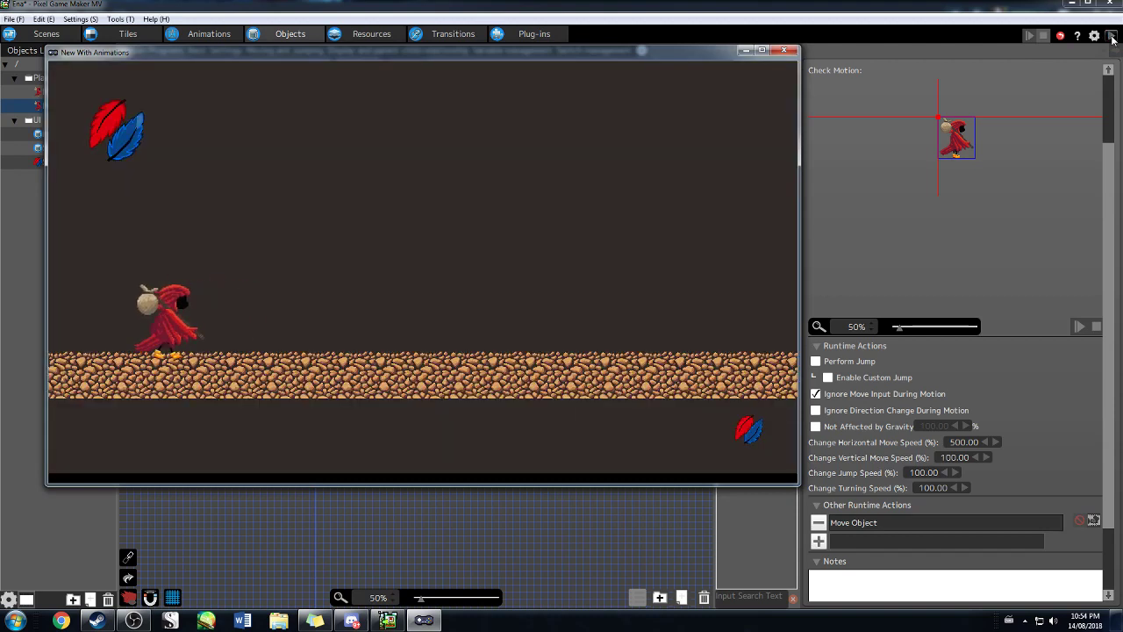
pyautogui.press('Right')
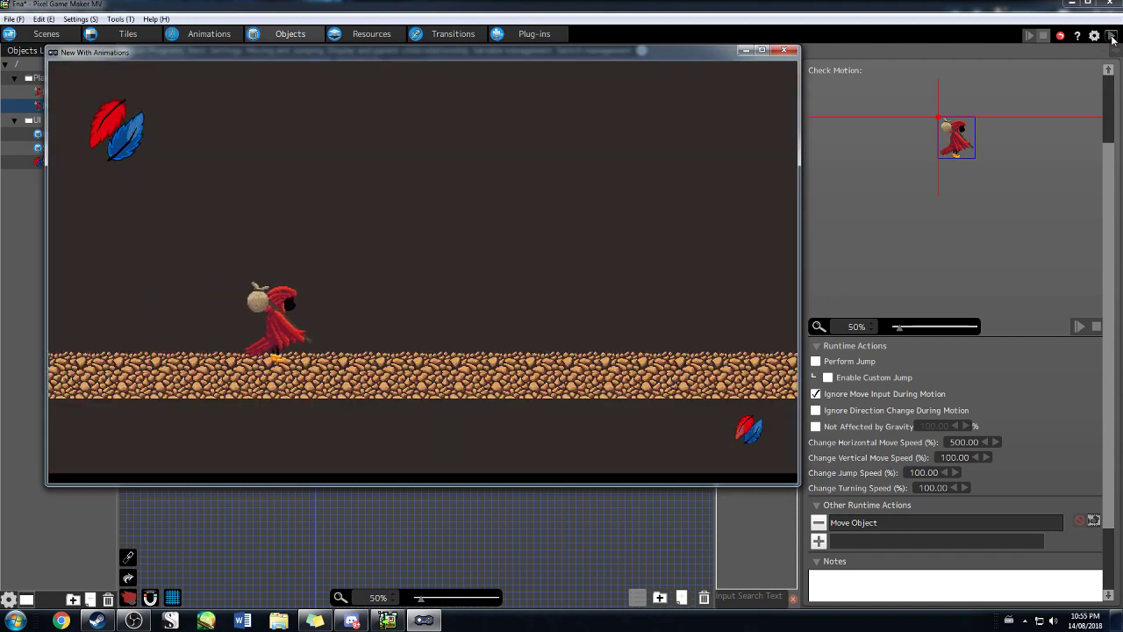
pyautogui.click(784, 50)
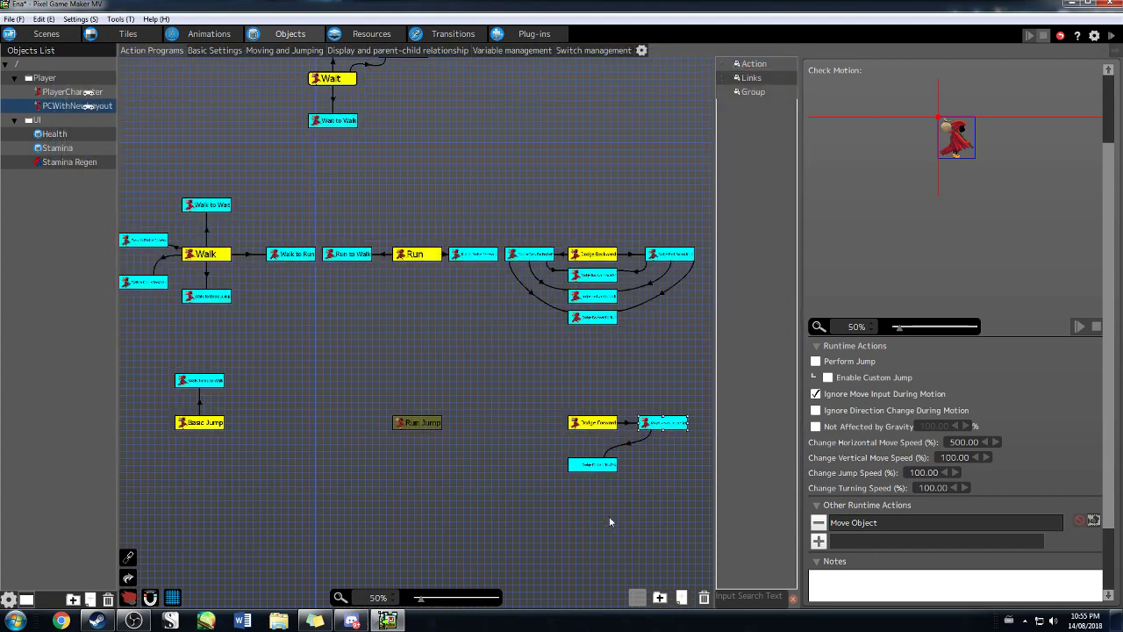
# - Enable Match Display Direction to Move Direction in the Move Object settings of Dodge Forward Facing Right
pyautogui.doubleClick(831, 525)
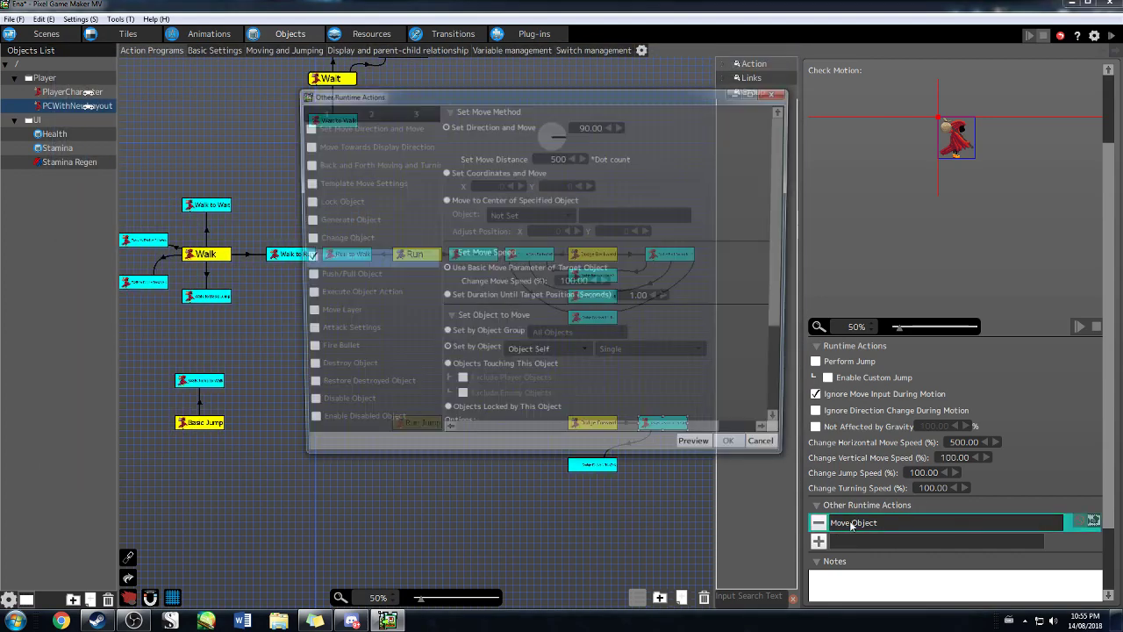
pyautogui.scroll(-3, 479, 367)
pyautogui.click(466, 343)
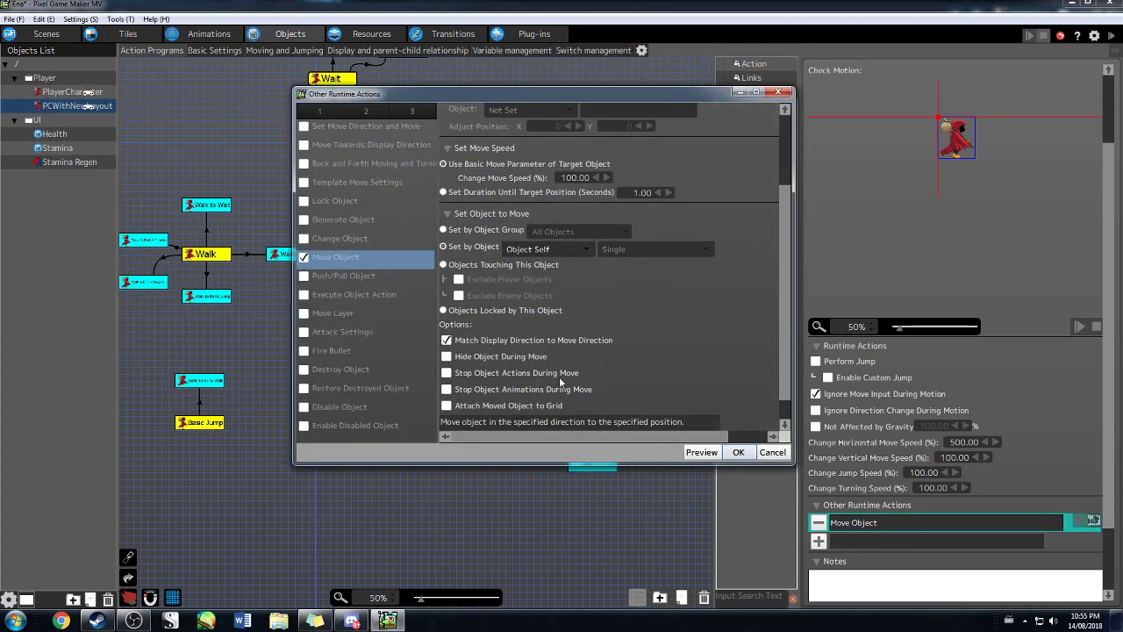
pyautogui.click(738, 453)
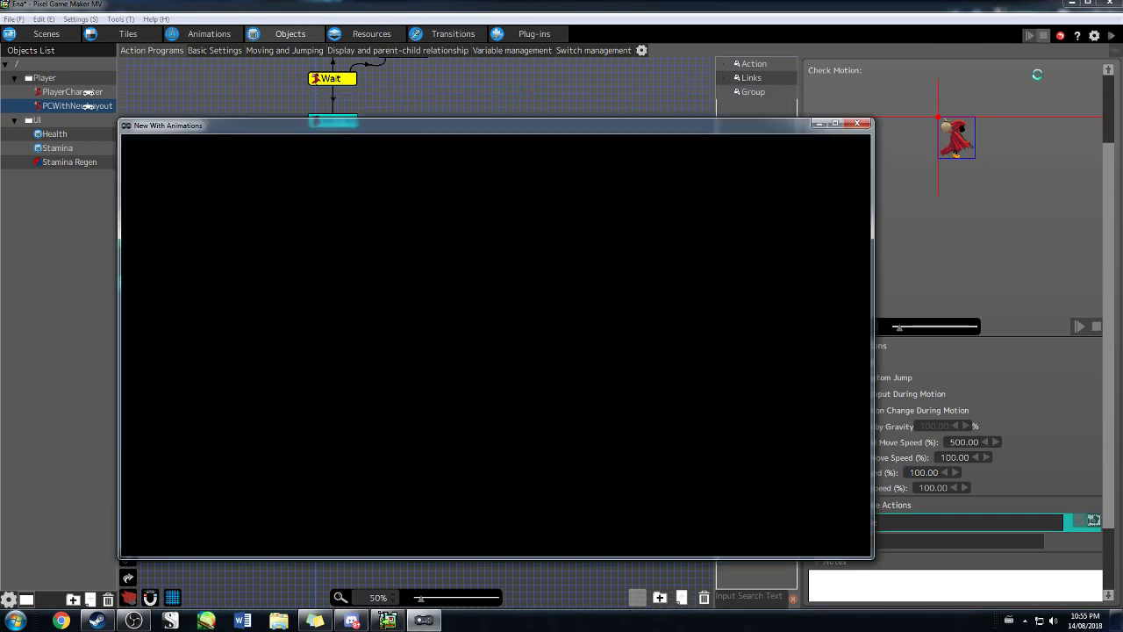
# - Test-play the game, moving the character right and left to check the changed Move Object option, and close the game window
pyautogui.press('Right')
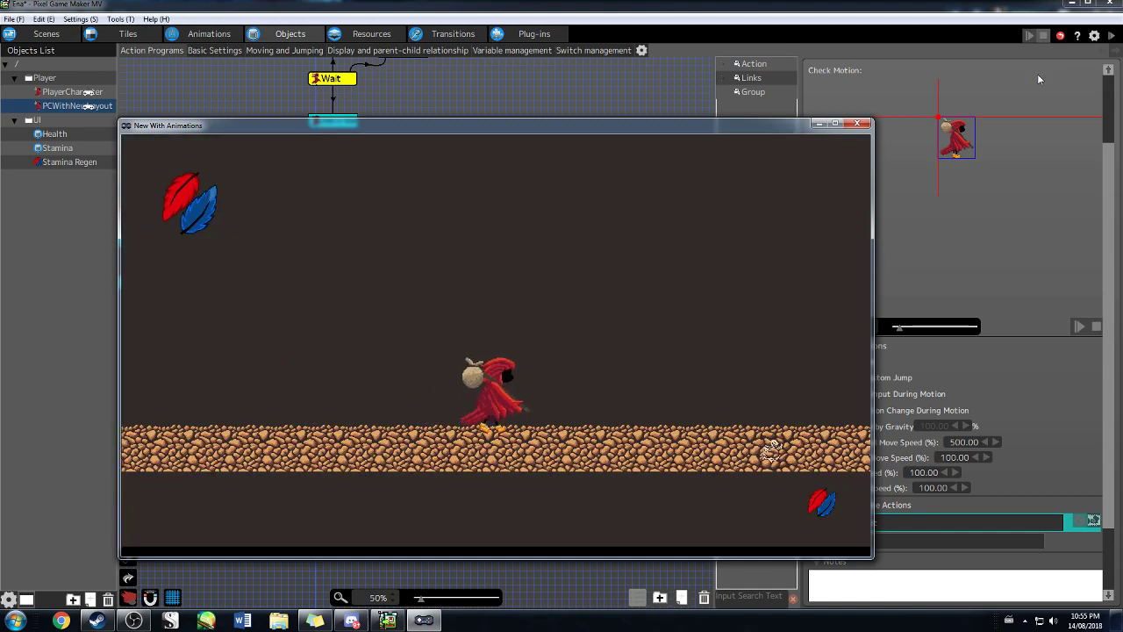
pyautogui.press('Left')
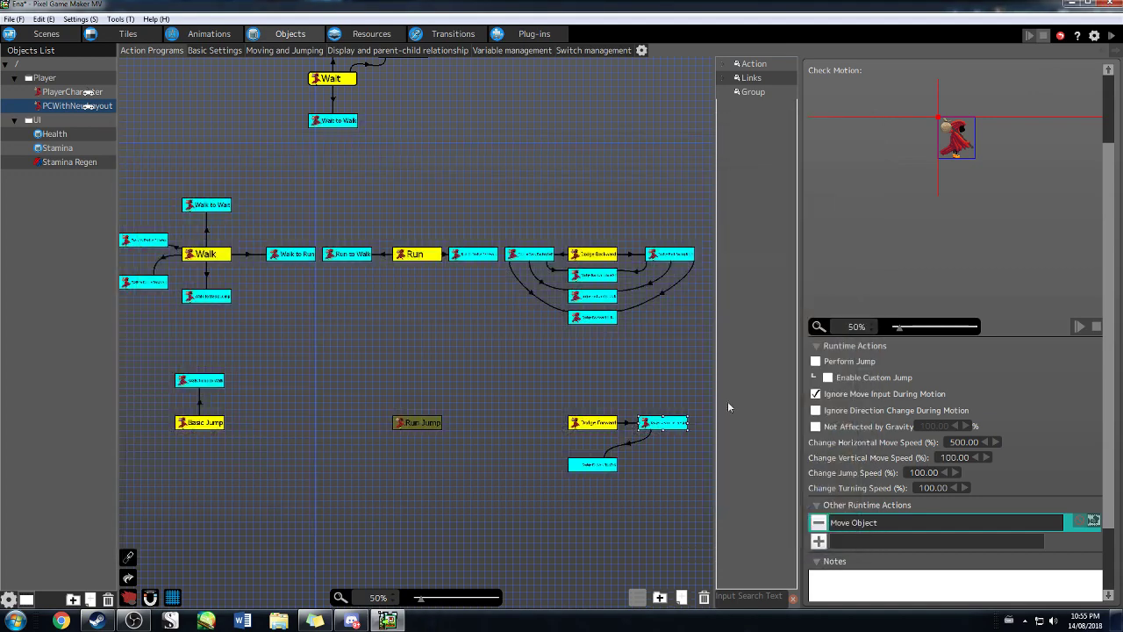
pyautogui.click(856, 123)
# - Set the Move Distance in the Move Object settings of Dodge Forward Facing Right to 128 dots
pyautogui.click(1092, 521)
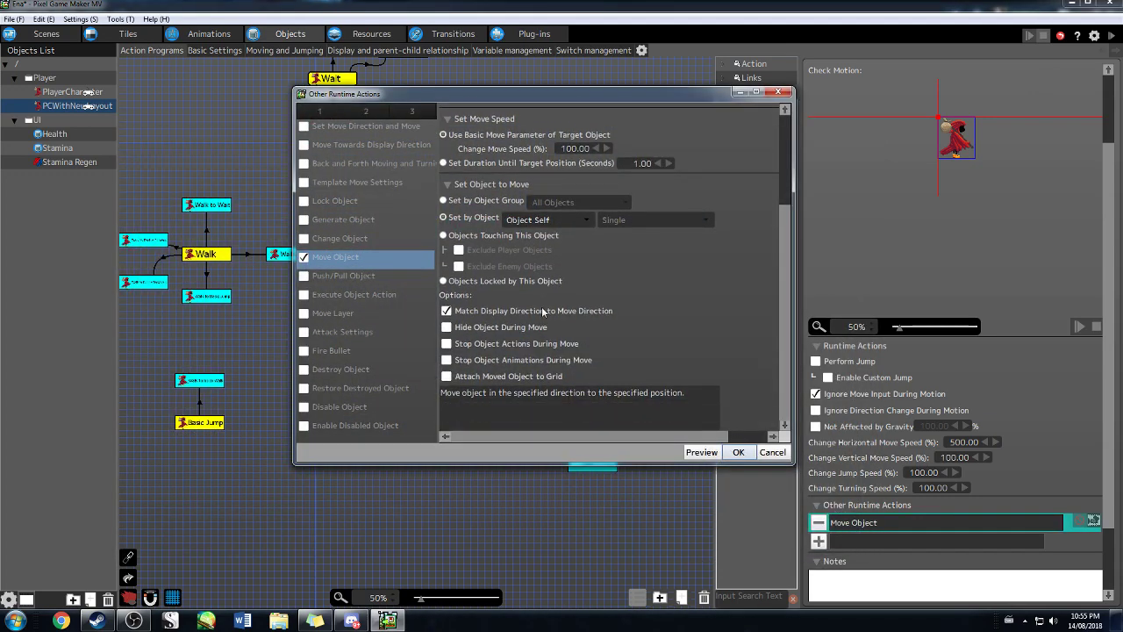
pyautogui.scroll(2, 543, 266)
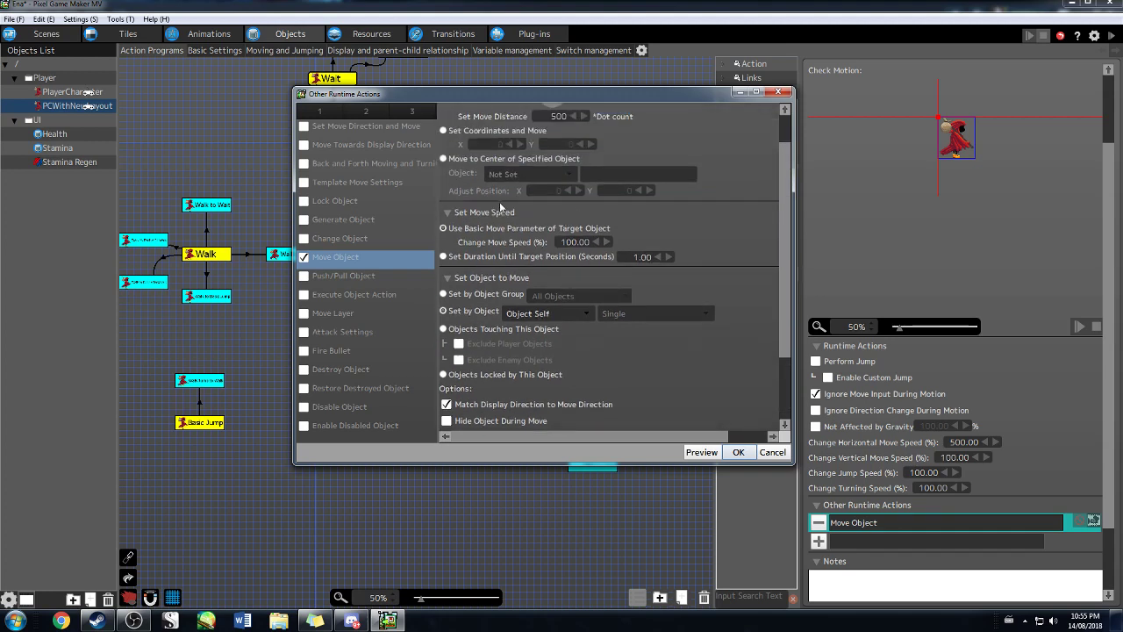
pyautogui.scroll(1, 501, 204)
pyautogui.doubleClick(553, 151)
pyautogui.write('12')
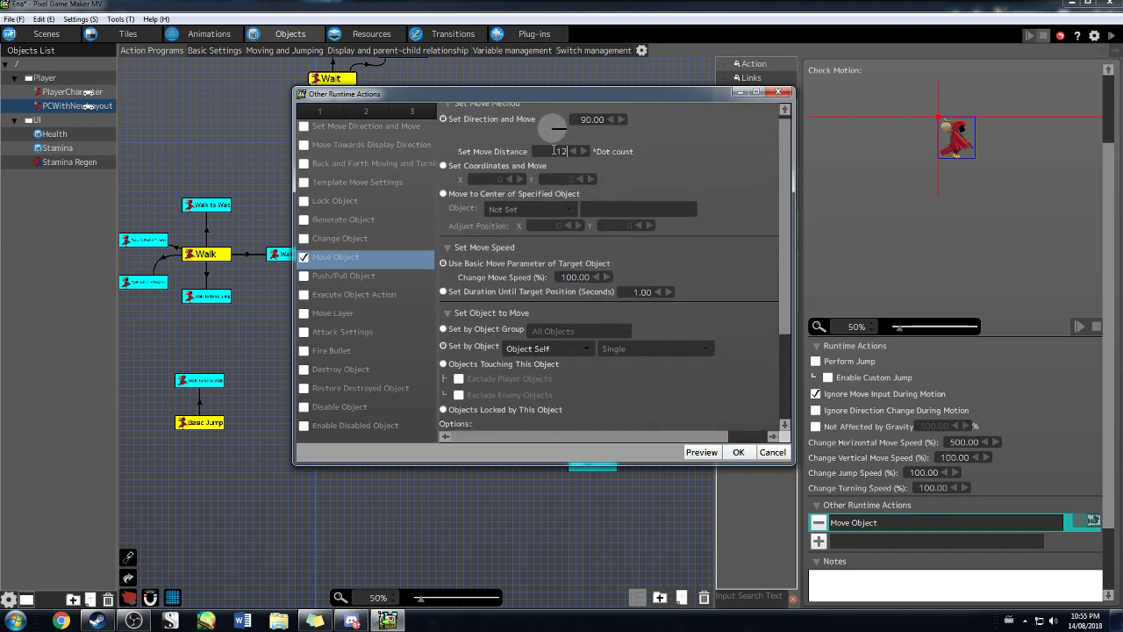
pyautogui.write('8')
pyautogui.click(738, 452)
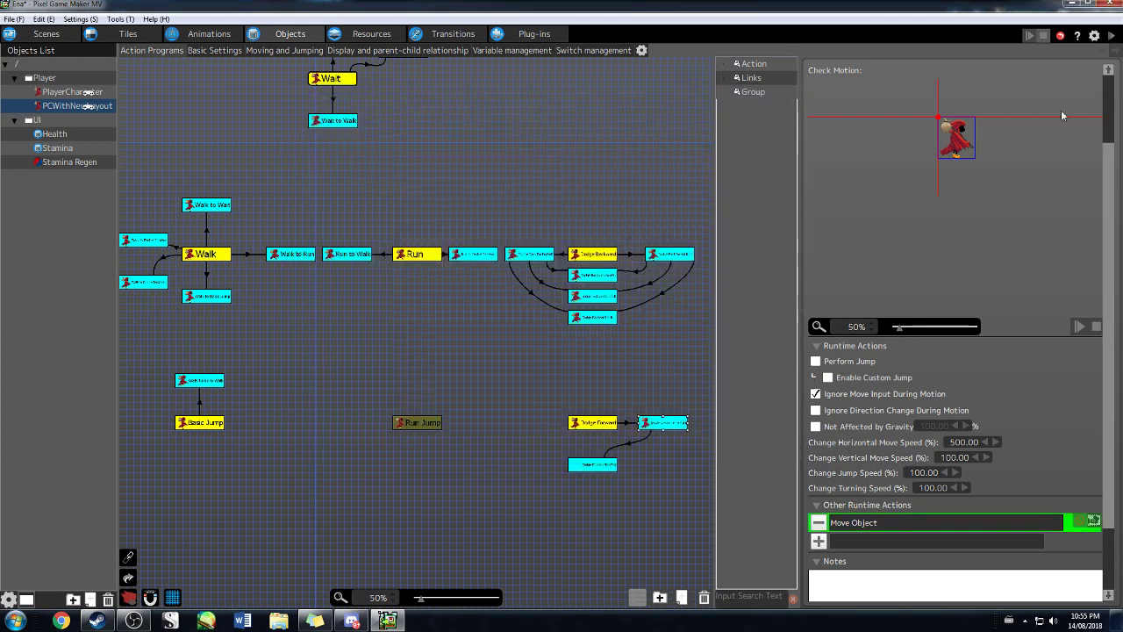
# - Test-play the game, moving the character to the right to check the 128-dot forward dodge, and close the game window
pyautogui.click(1109, 38)
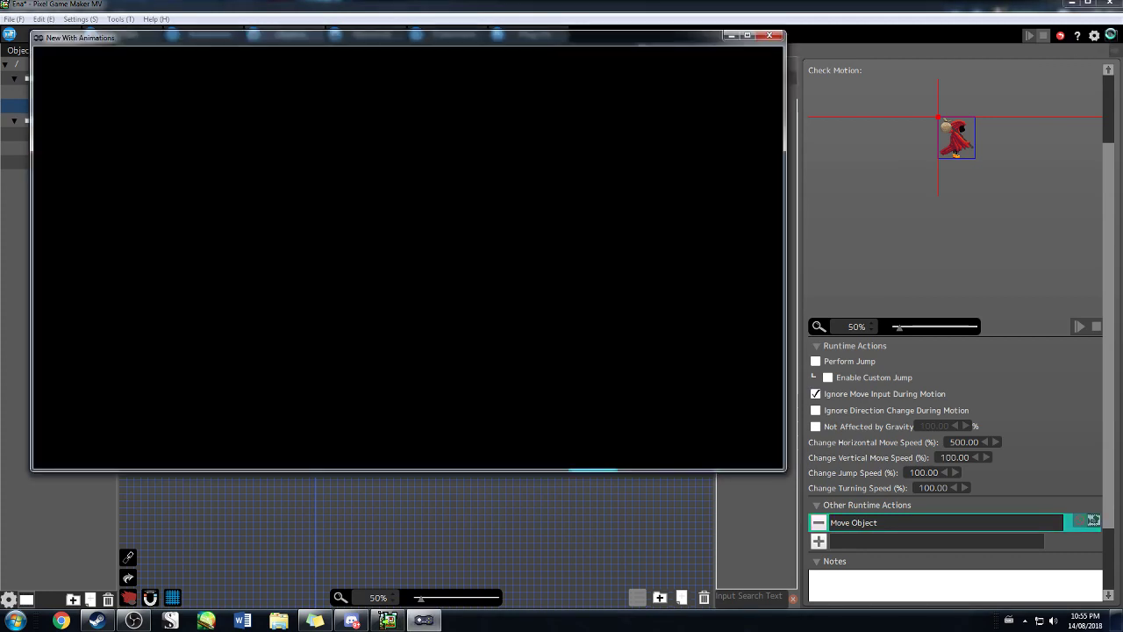
pyautogui.press('Right')
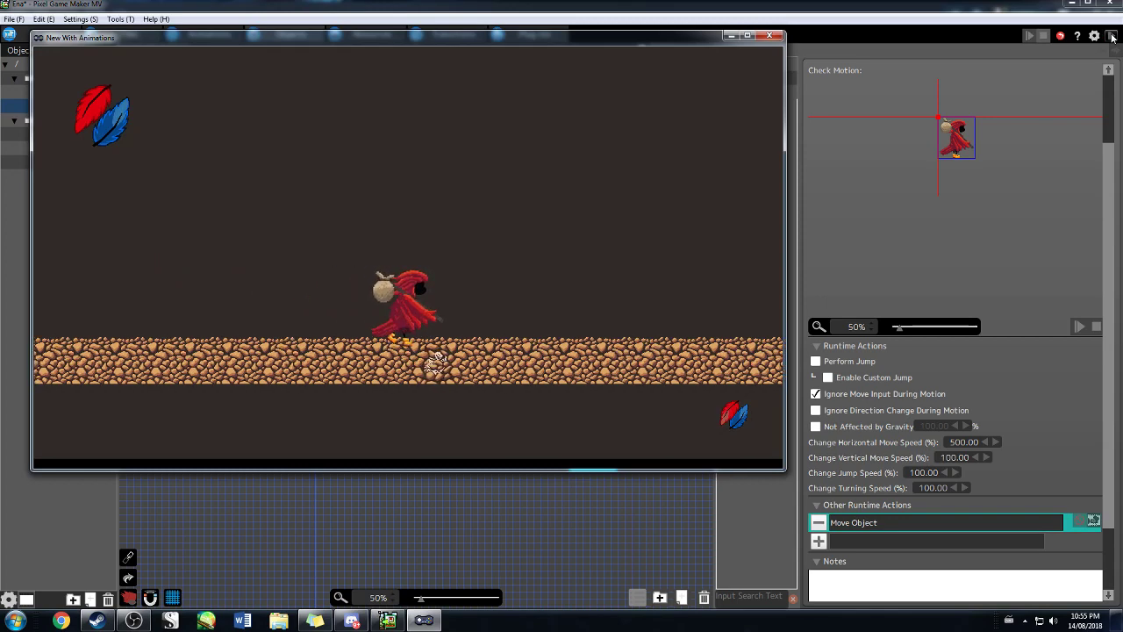
pyautogui.click(771, 37)
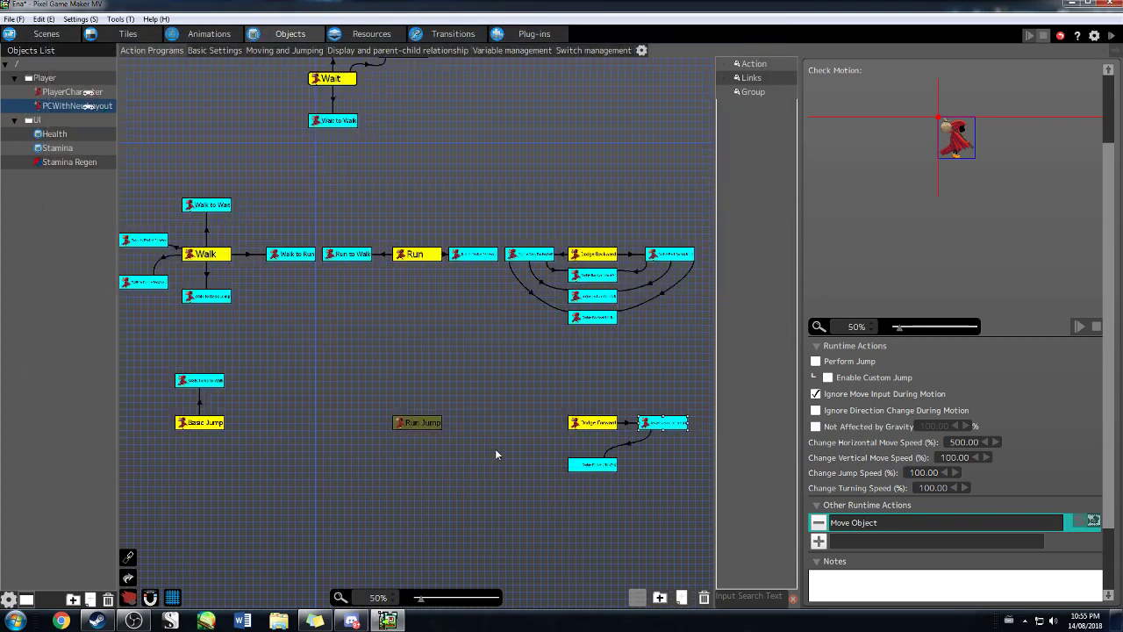
# - Add a new action to the left of Dodge Forward and name it Dodge Forward Facing Left
pyautogui.rightClick(521, 421)
pyautogui.click(546, 430)
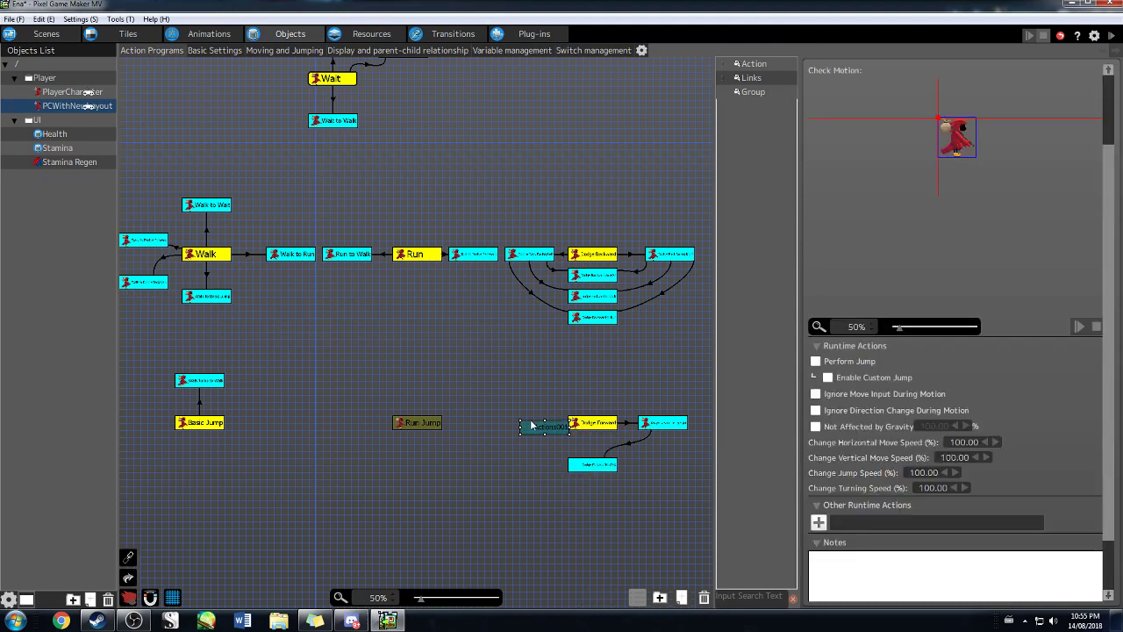
pyautogui.scroll(2, 905, 129)
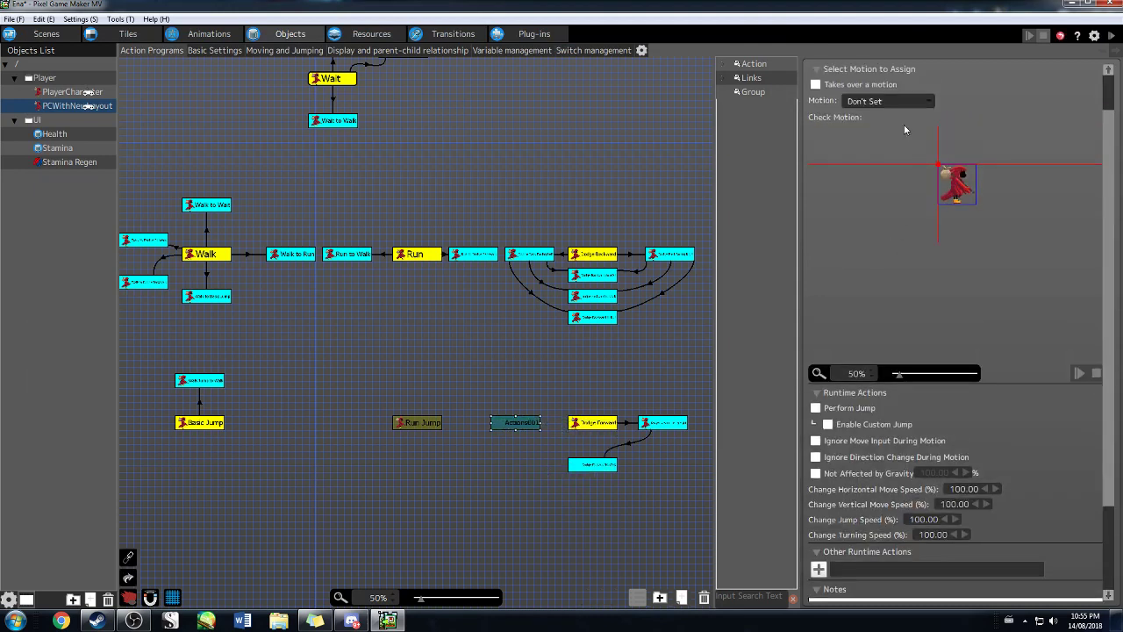
pyautogui.doubleClick(893, 70)
pyautogui.write('Dodge Forward when facin')
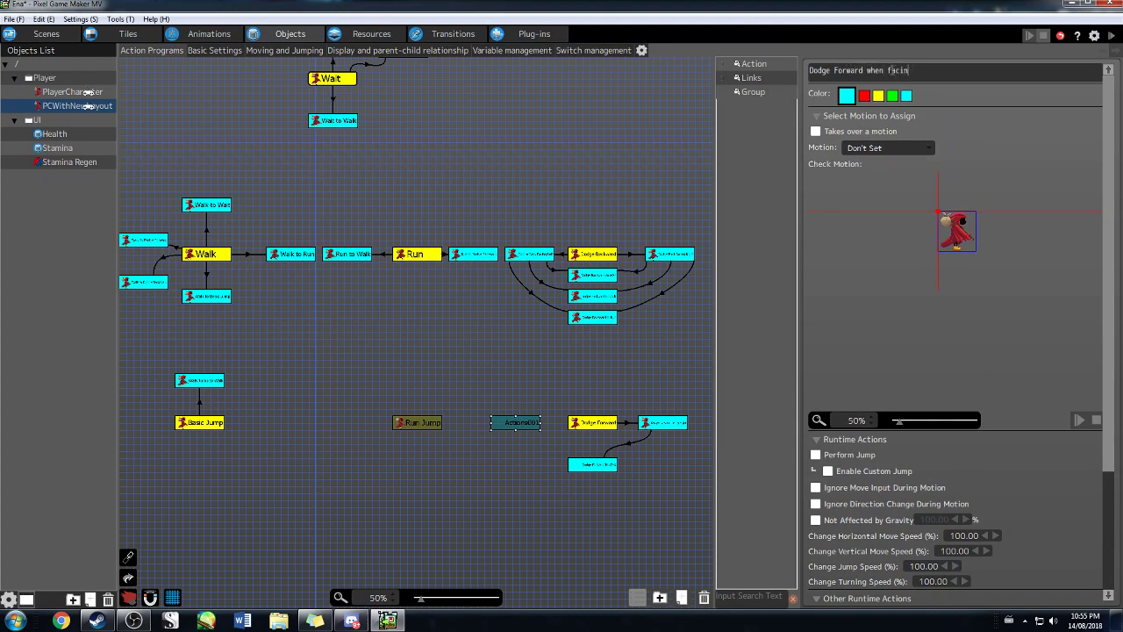
pyautogui.press('BackSpace')
pyautogui.press('BackSpace')
pyautogui.press('BackSpace')
pyautogui.press('BackSpace')
pyautogui.press('BackSpace')
pyautogui.press('BackSpace')
pyautogui.press('BackSpace')
pyautogui.press('BackSpace')
pyautogui.press('BackSpace')
pyautogui.press('BackSpace')
pyautogui.click(665, 424)
pyautogui.click(516, 424)
# - Assign the Idle4 motion to Dodge Forward Facing Left, matching the motion of Dodge Forward Facing Right
pyautogui.click(675, 426)
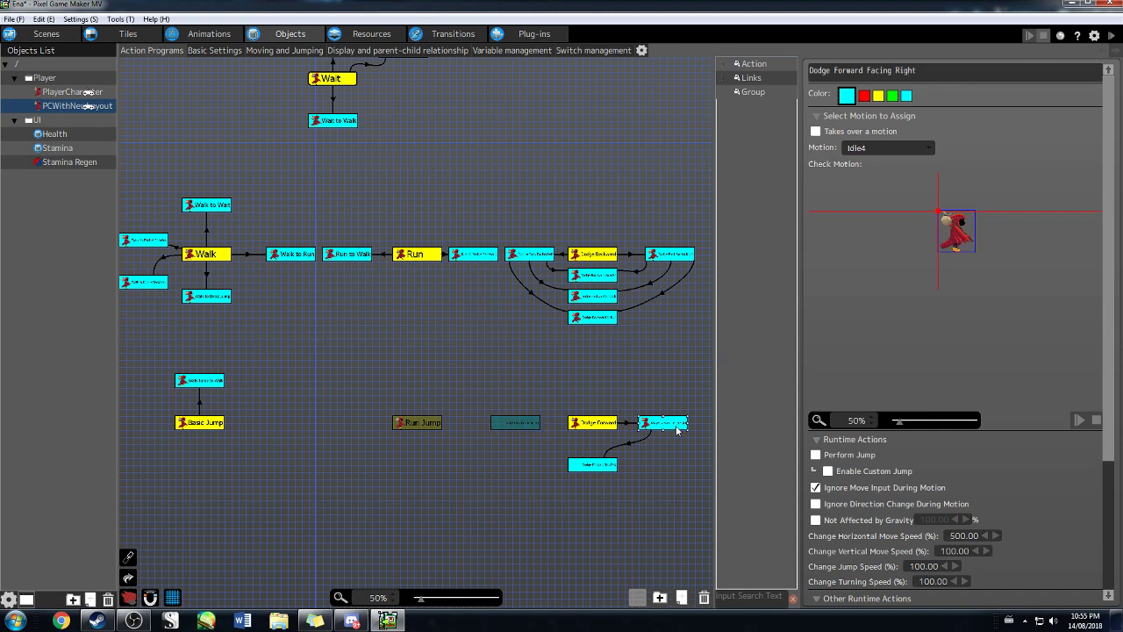
pyautogui.click(521, 423)
pyautogui.click(889, 147)
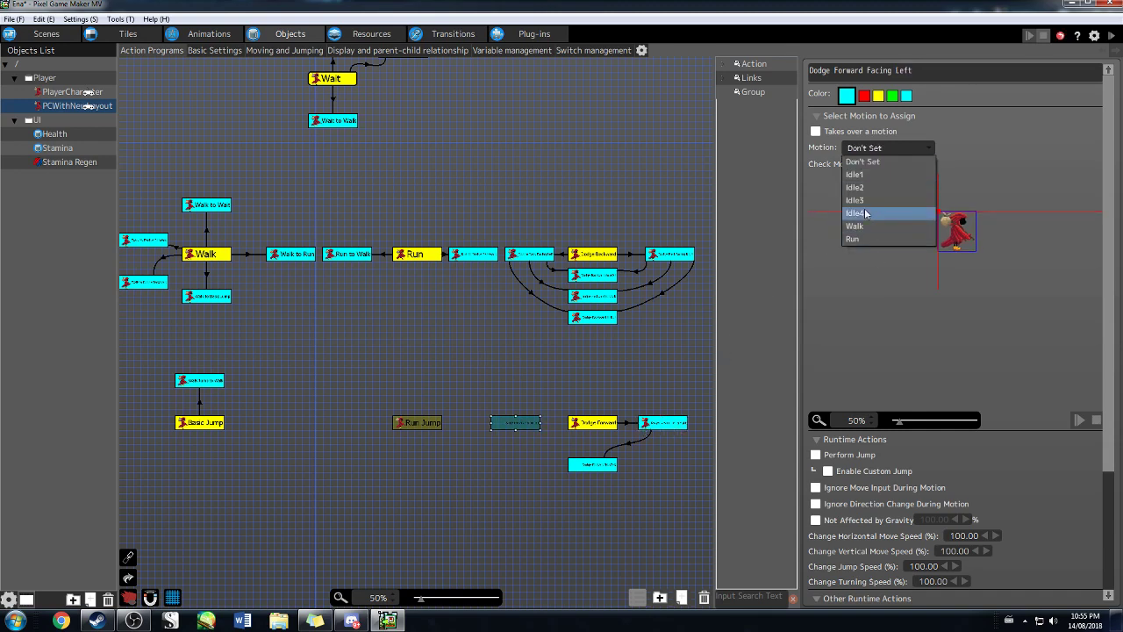
pyautogui.click(869, 214)
# - Add a link from Dodge Forward to Dodge Forward Facing Left
pyautogui.rightClick(591, 424)
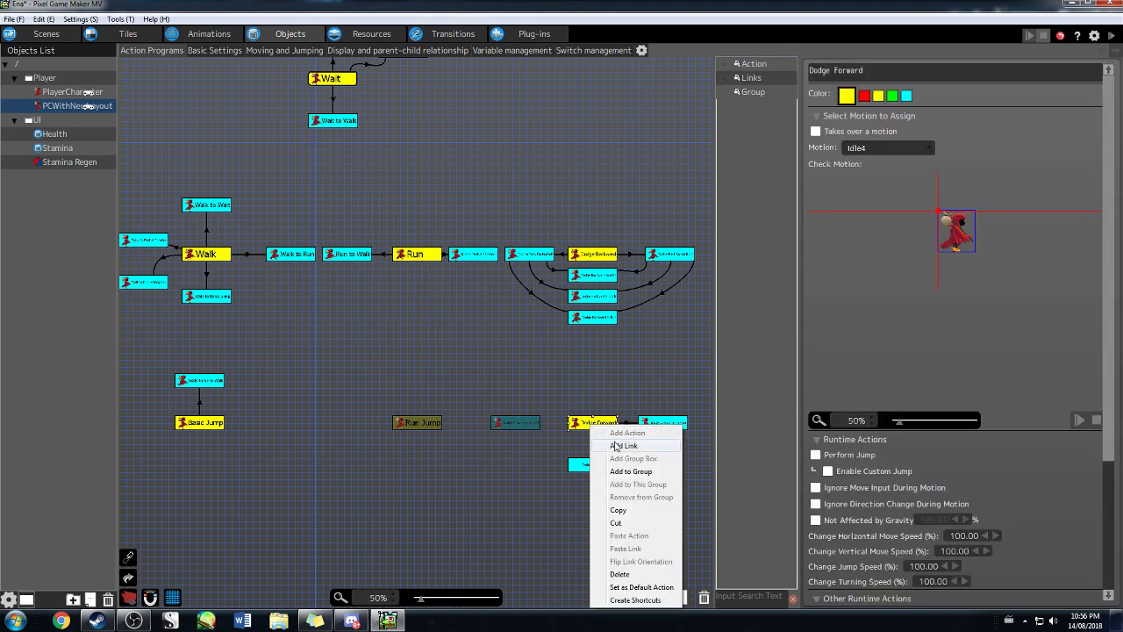
pyautogui.click(618, 446)
pyautogui.click(532, 424)
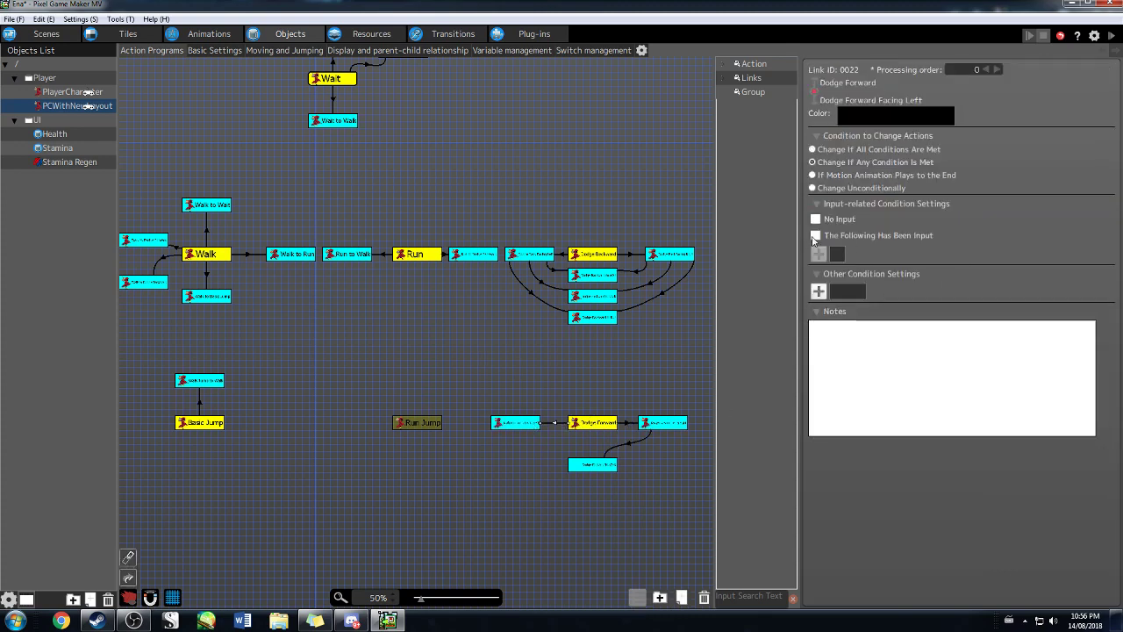
# - Give the link to Dodge Forward Facing Left an Other Objects Facing Specified Direction condition, limited to the left direction and targeting Object Self
pyautogui.click(819, 291)
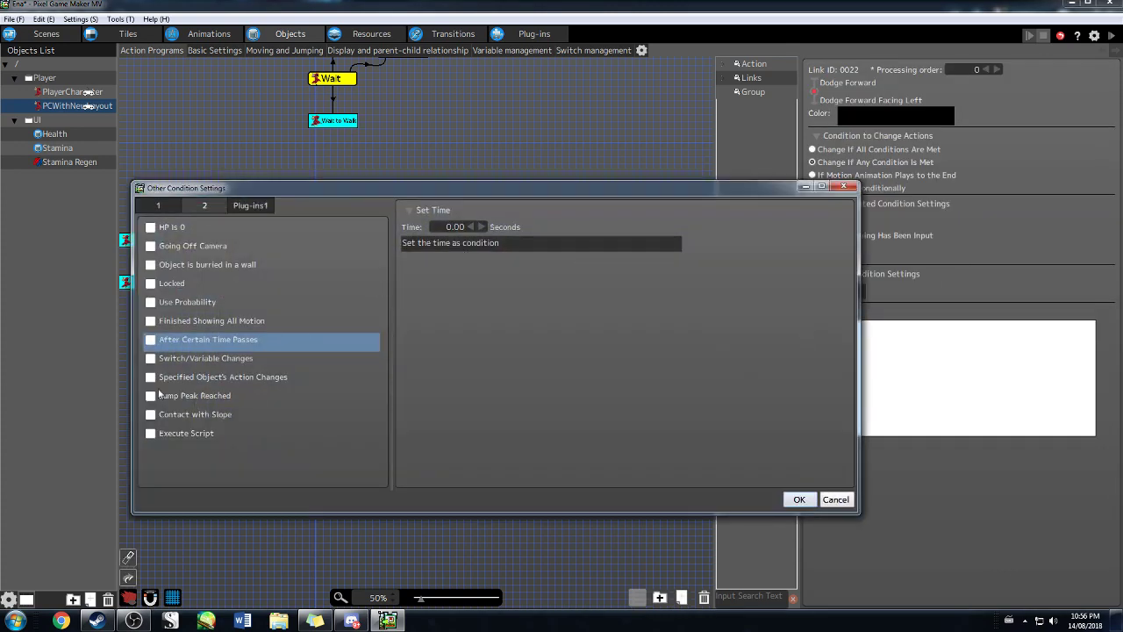
pyautogui.click(165, 205)
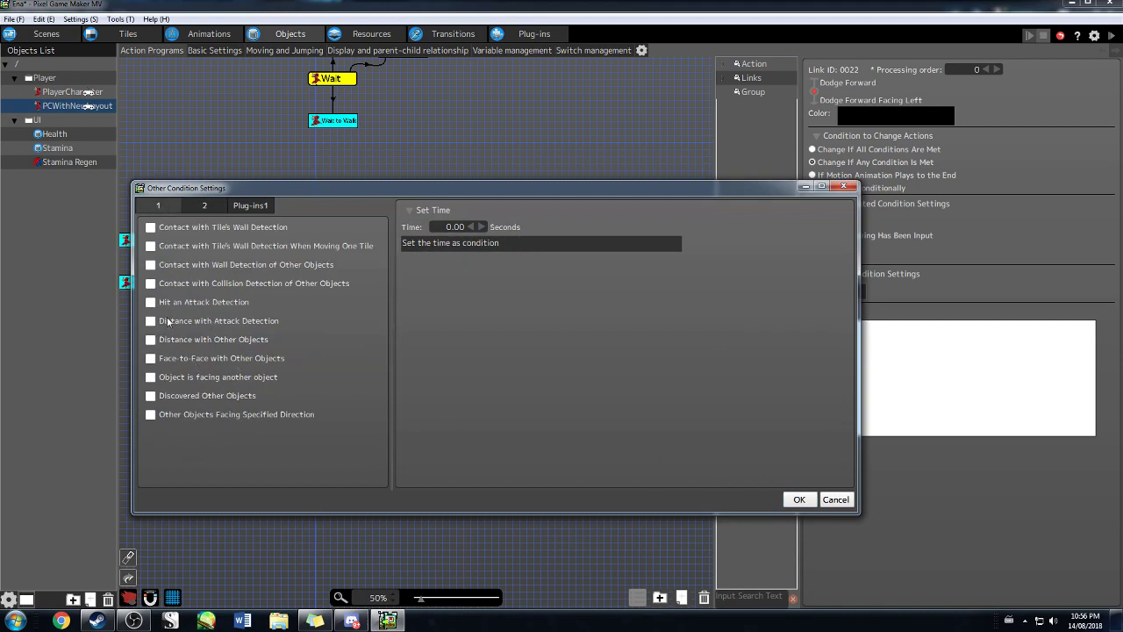
pyautogui.click(152, 415)
pyautogui.click(405, 256)
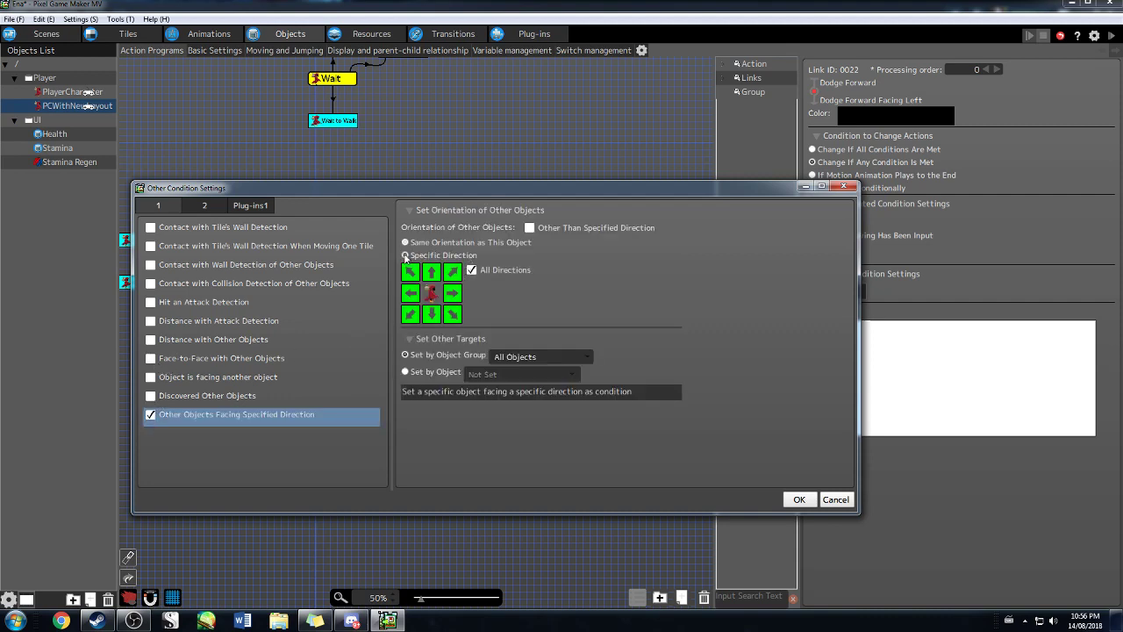
pyautogui.click(471, 271)
pyautogui.click(410, 292)
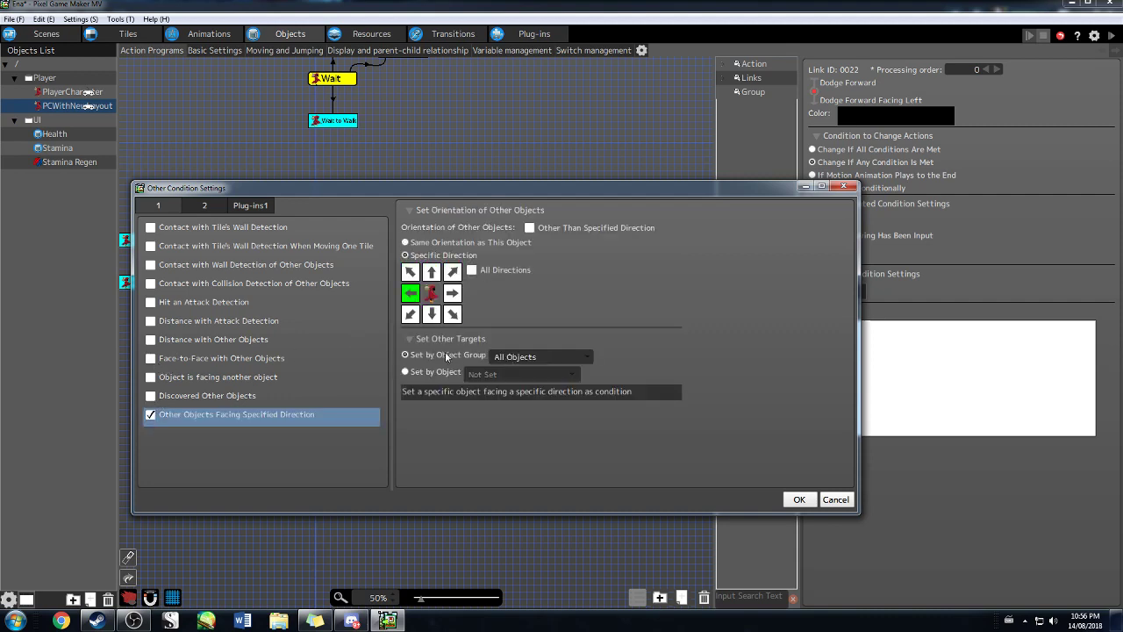
pyautogui.click(421, 373)
pyautogui.click(491, 374)
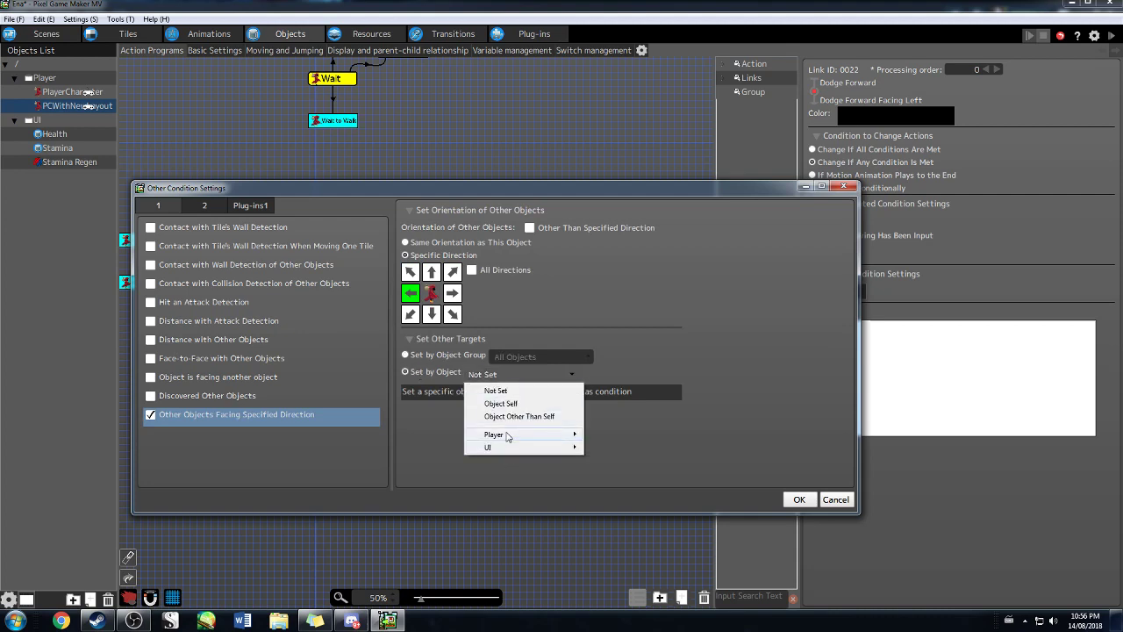
pyautogui.click(502, 402)
pyautogui.click(799, 500)
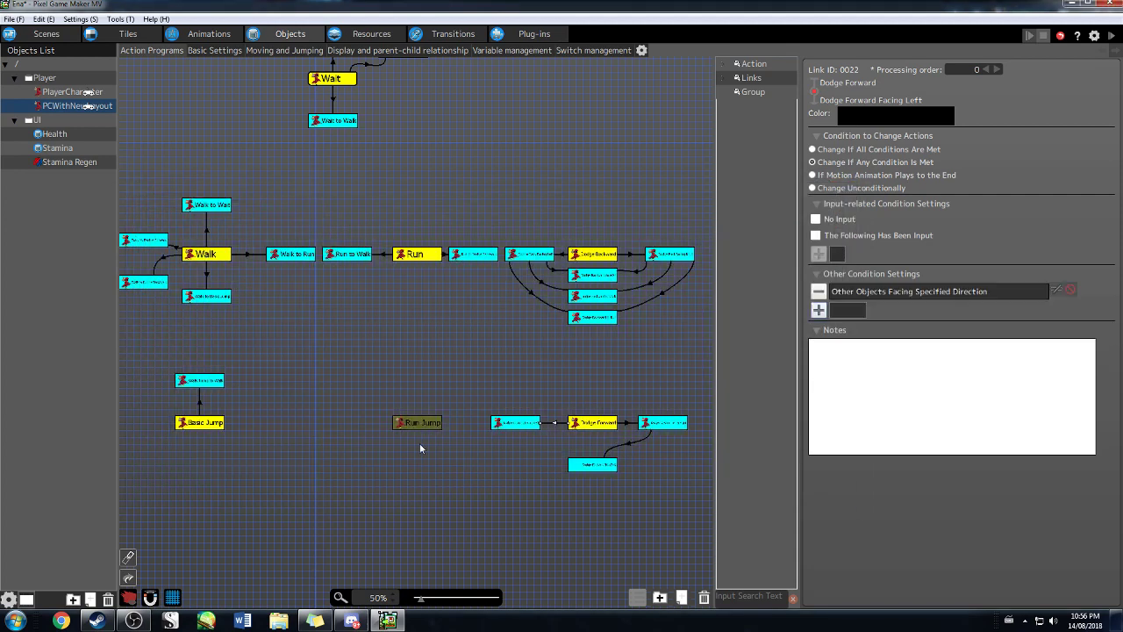
# - Set the horizontal move speed of Dodge Forward Facing Left to 500%
pyautogui.click(523, 423)
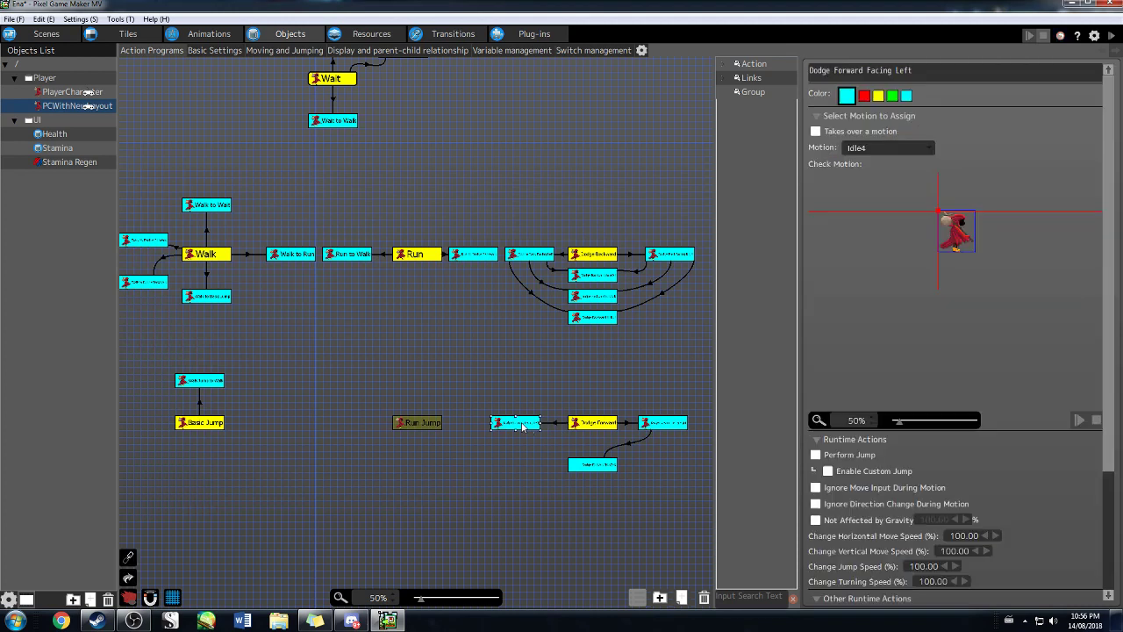
pyautogui.scroll(-3, 868, 484)
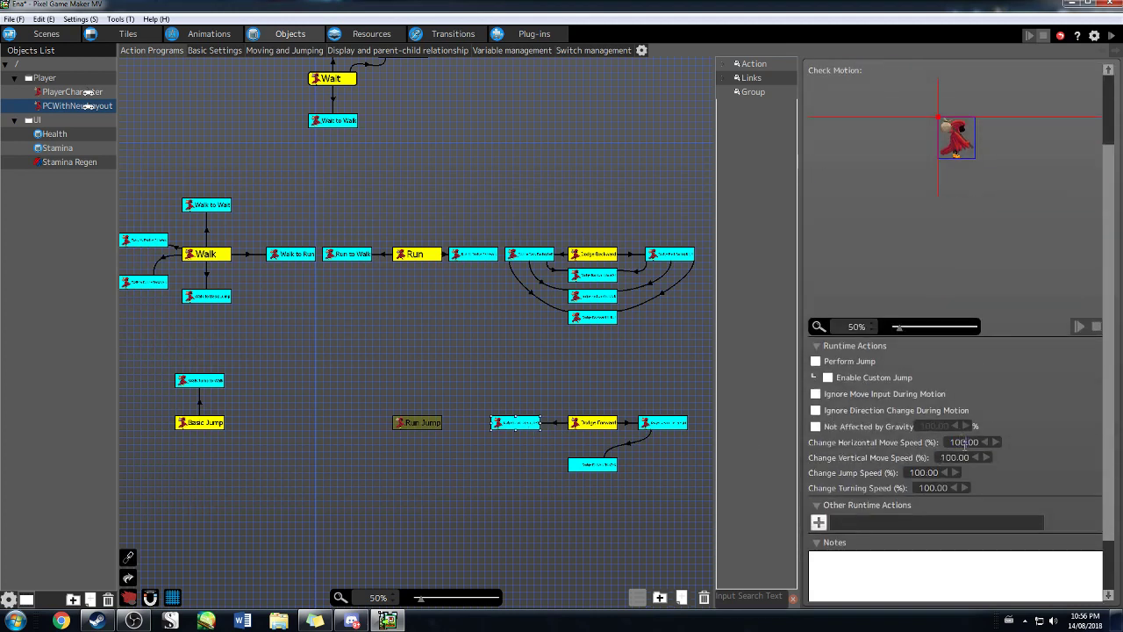
pyautogui.doubleClick(965, 443)
pyautogui.write('5')
# - Add a Move Object runtime action to Dodge Forward Facing Left with the move direction set to 270
pyautogui.click(819, 522)
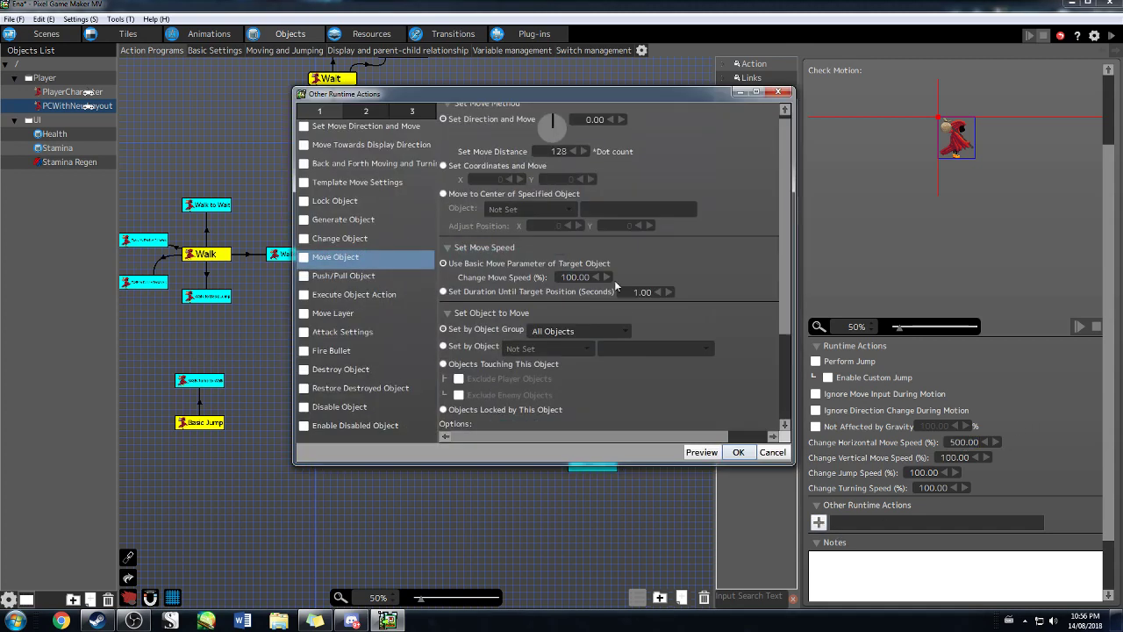
pyautogui.click(371, 109)
pyautogui.click(323, 114)
pyautogui.click(305, 257)
pyautogui.moveTo(554, 136)
pyautogui.mouseDown()
pyautogui.moveTo(521, 140)
pyautogui.moveTo(542, 139)
pyautogui.mouseUp()
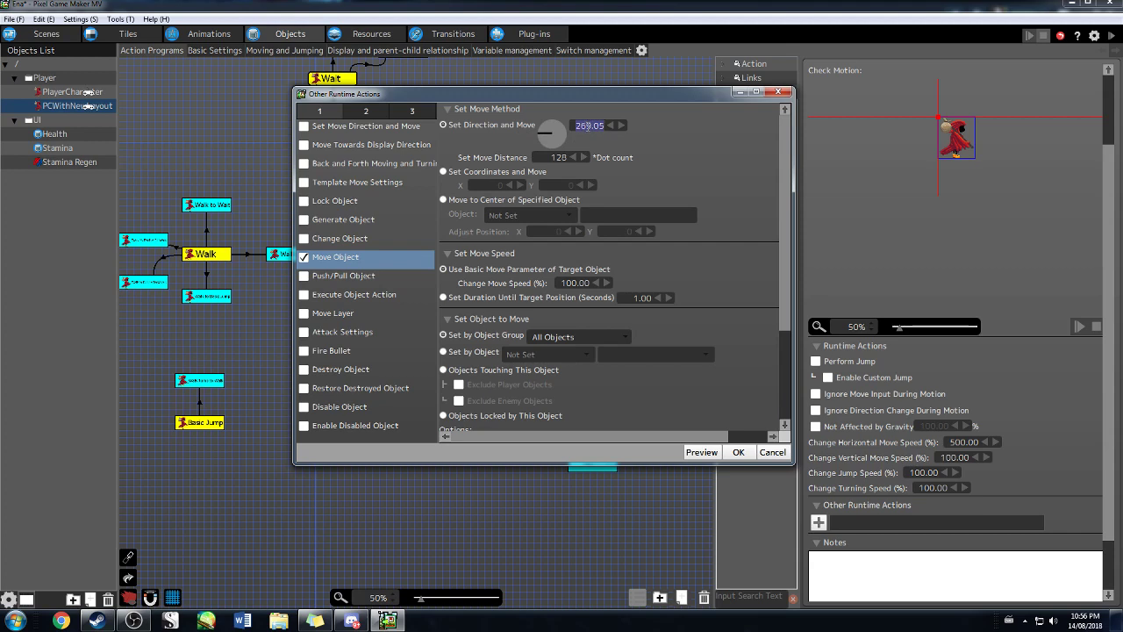
pyautogui.write('270')
pyautogui.press('Return')
pyautogui.scroll(-3, 508, 353)
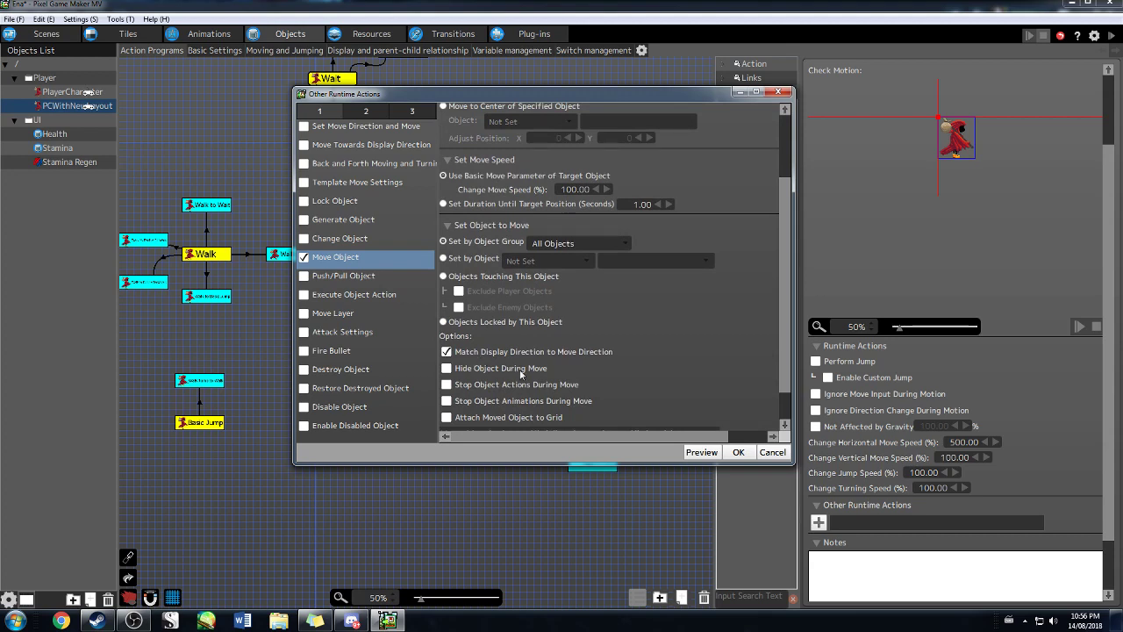
pyautogui.click(740, 452)
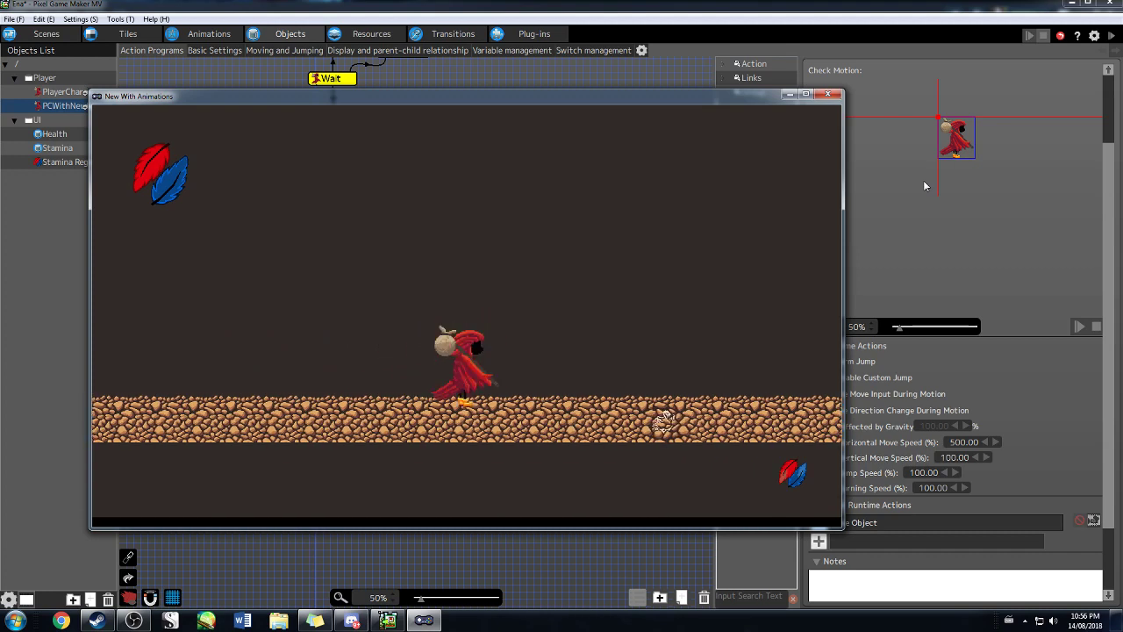
# - Test-play the game, moving the character left and right to check the dodge, and close the game window
pyautogui.press('Left')
pyautogui.press('Right')
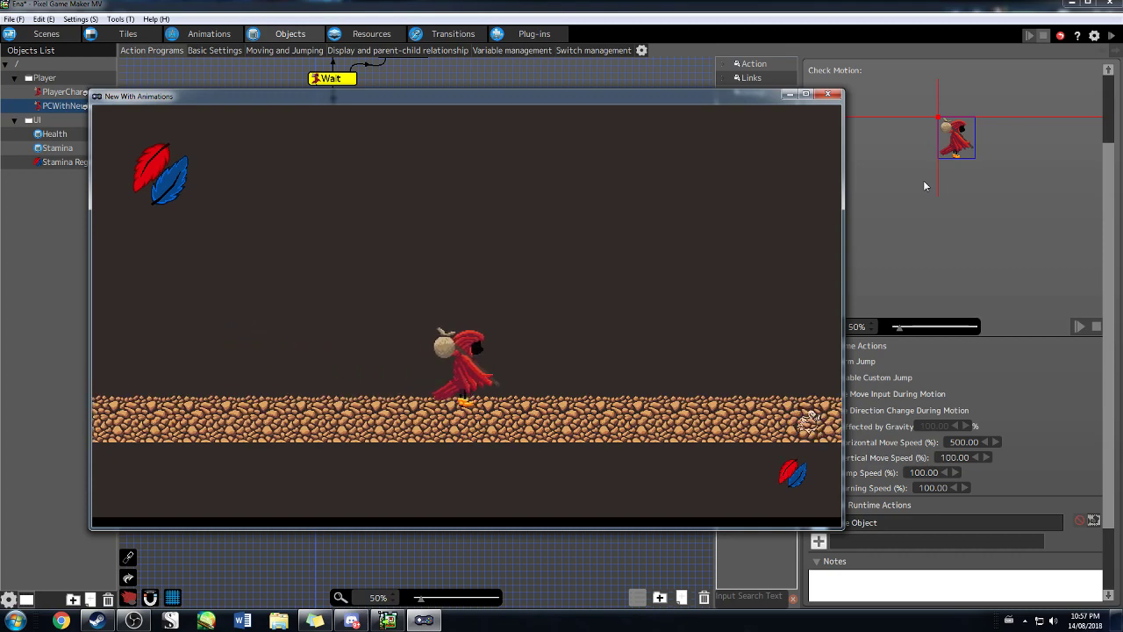
pyautogui.press('Left')
pyautogui.press('Right')
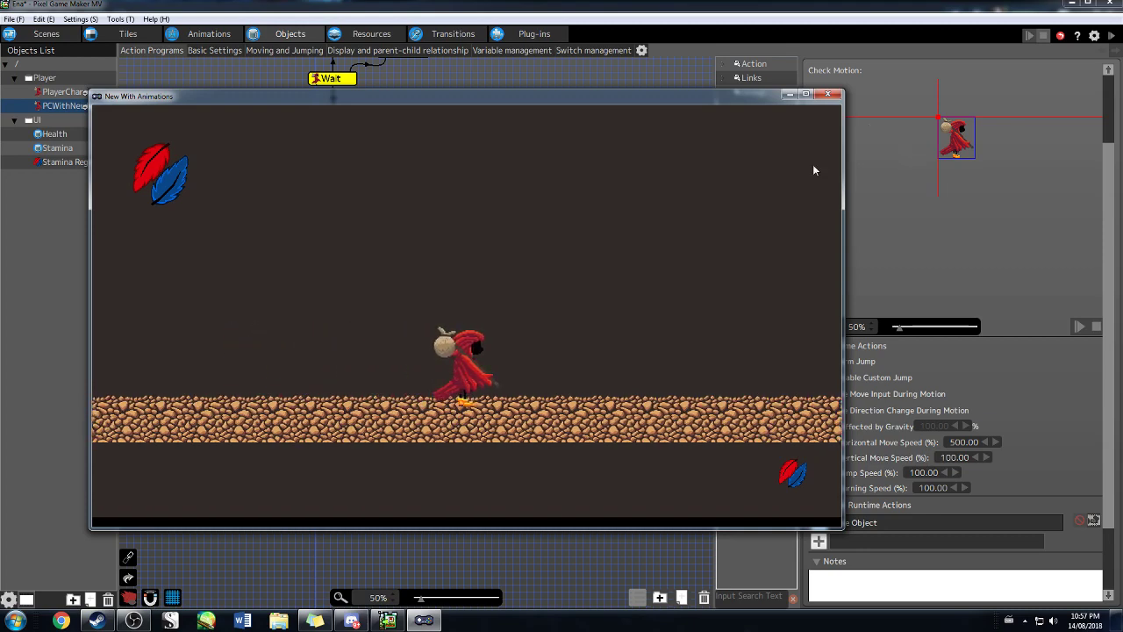
pyautogui.click(832, 93)
pyautogui.click(422, 621)
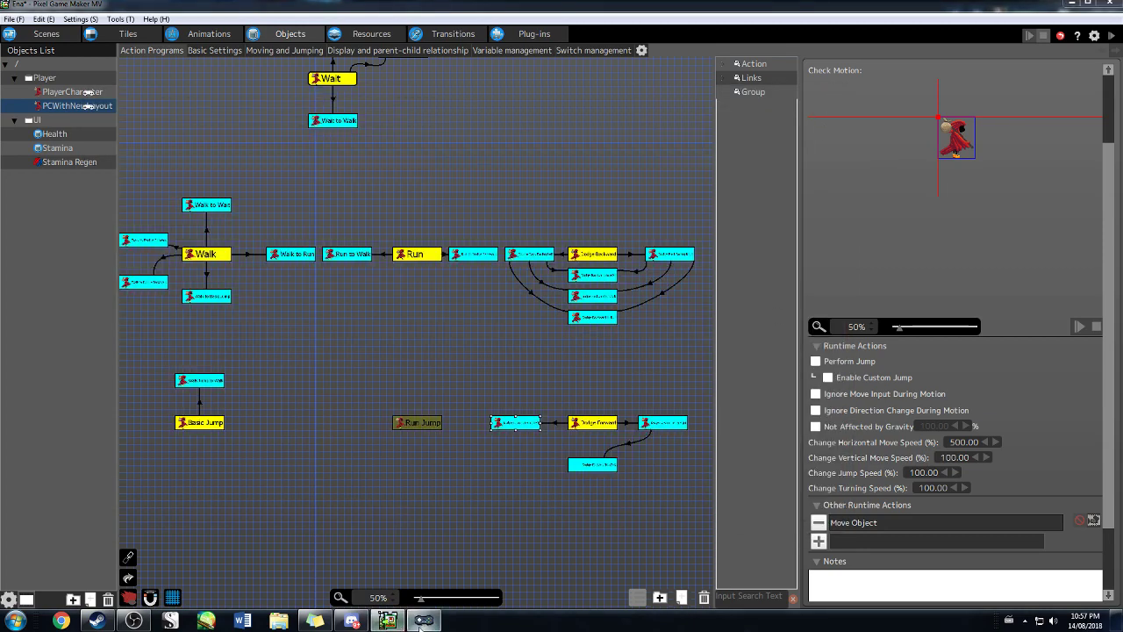
pyautogui.click(830, 94)
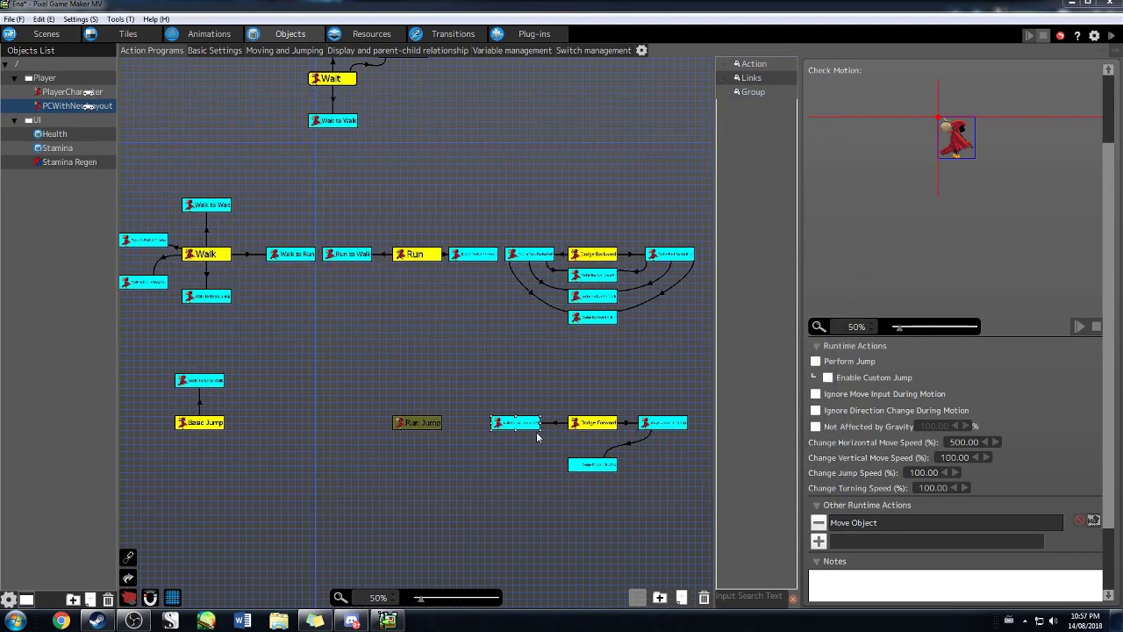
# - Add a link from Dodge Forward Facing Left to Dodge Forward To Walk
pyautogui.rightClick(529, 425)
pyautogui.click(544, 444)
pyautogui.click(581, 467)
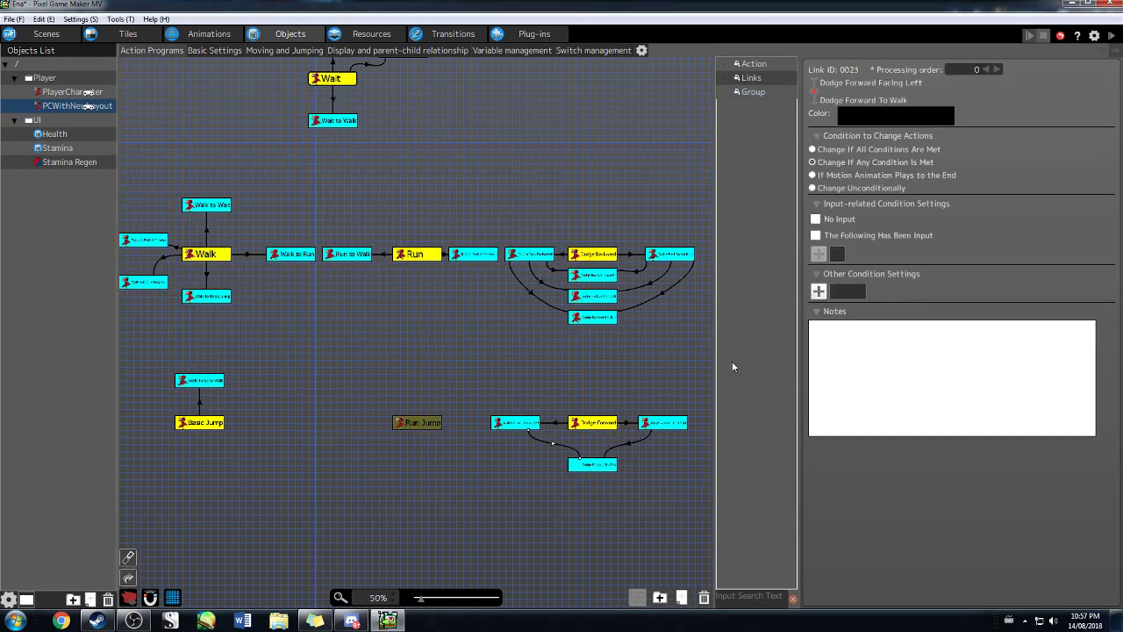
pyautogui.click(820, 292)
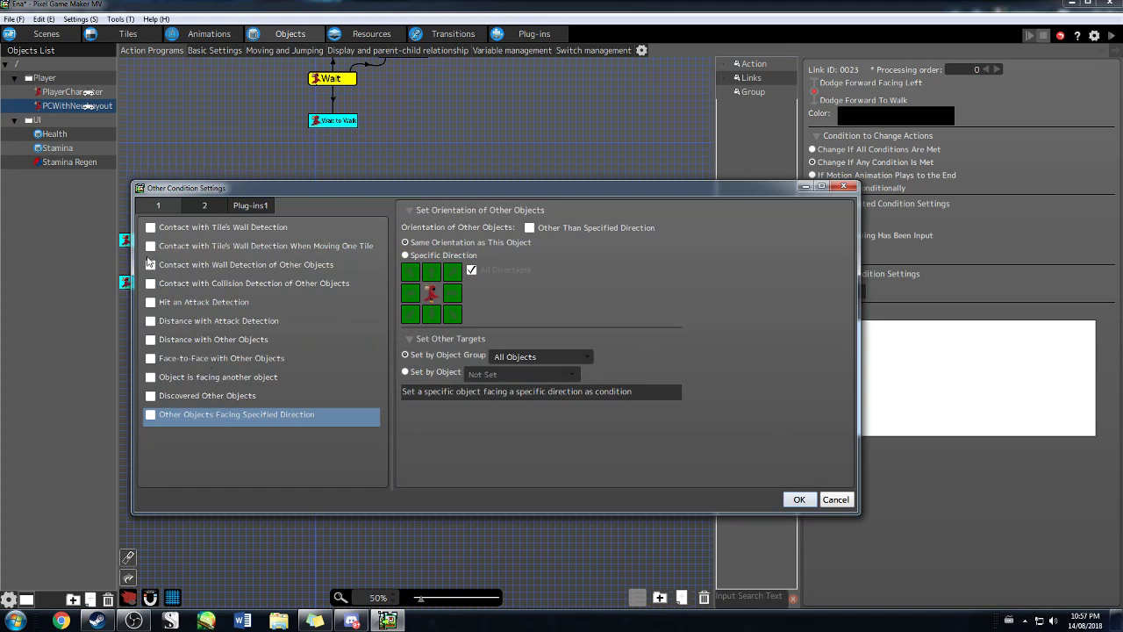
pyautogui.click(216, 206)
pyautogui.click(159, 209)
pyautogui.click(835, 499)
# - Add the input conditions ← Pressed and → Pressed to the link from Dodge Forward Facing Left to Dodge Forward To Walk
pyautogui.click(815, 236)
pyautogui.click(819, 253)
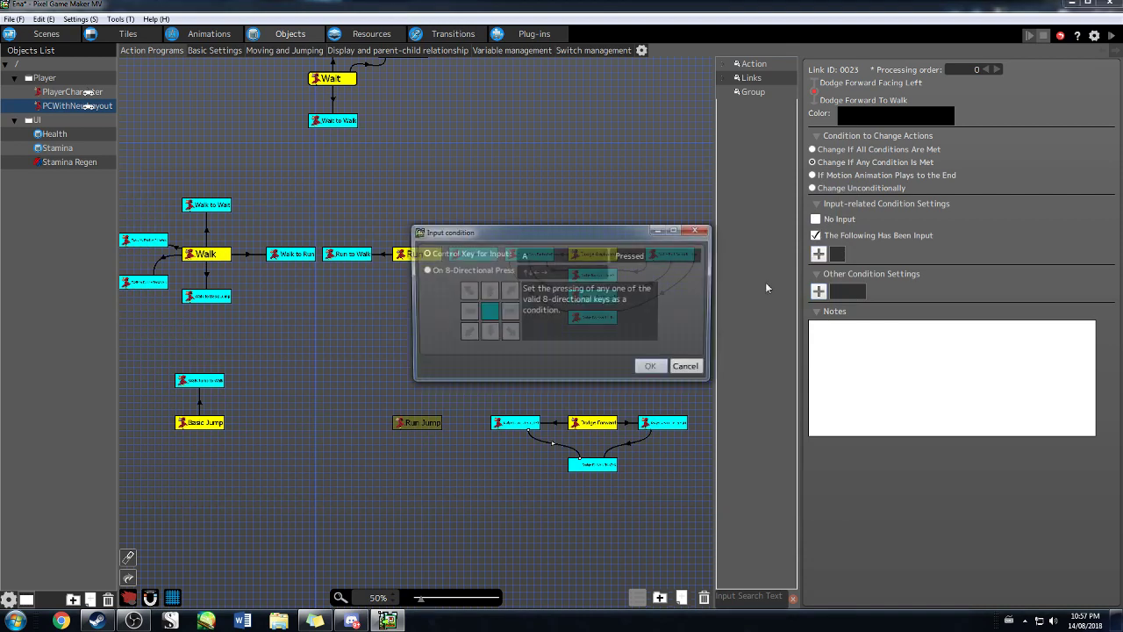
pyautogui.click(608, 254)
pyautogui.click(576, 388)
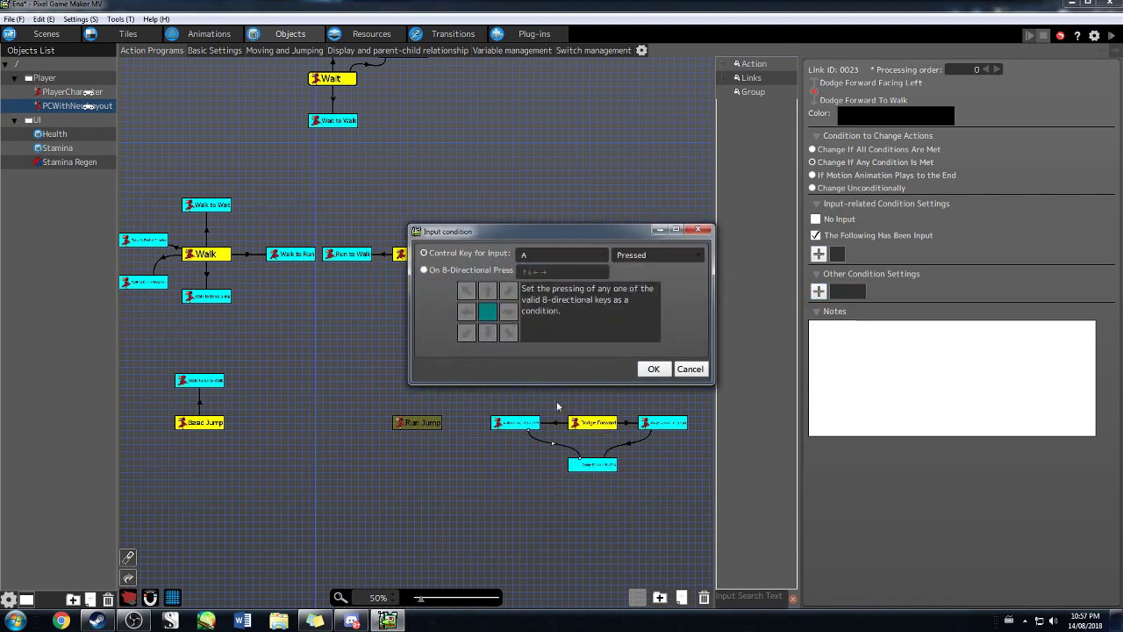
pyautogui.click(654, 369)
pyautogui.click(818, 272)
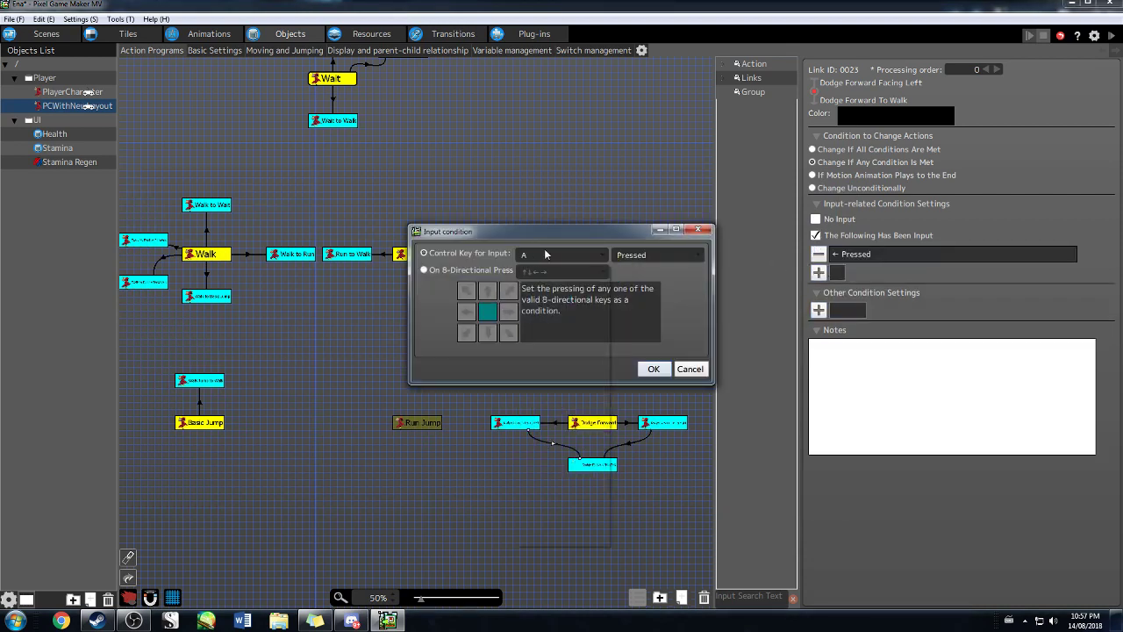
pyautogui.click(548, 253)
pyautogui.click(550, 398)
pyautogui.click(558, 256)
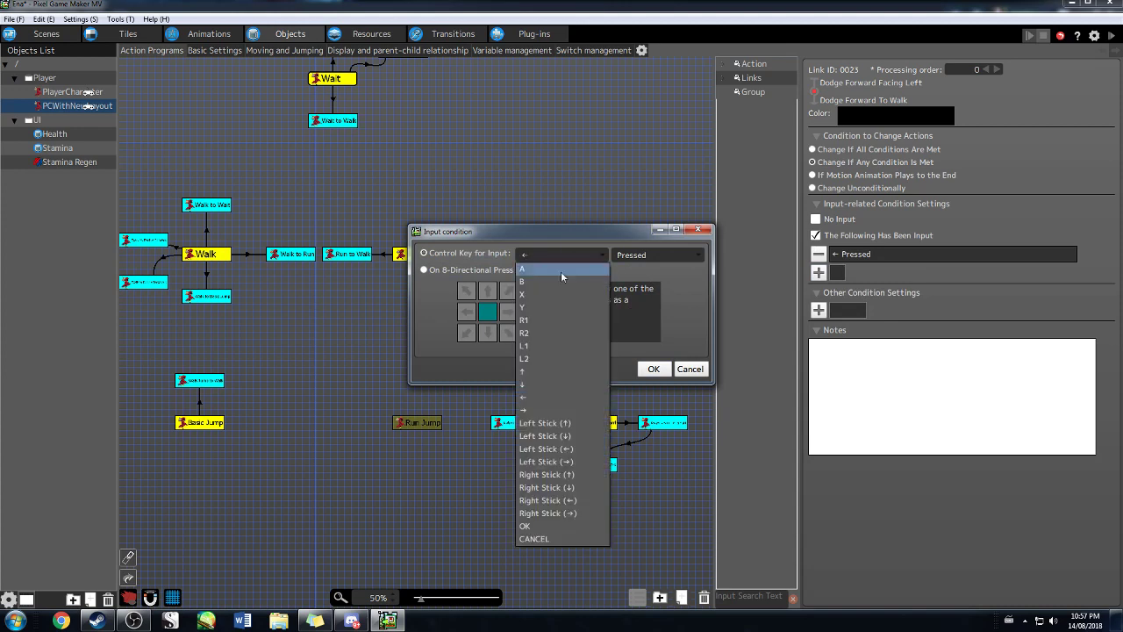
pyautogui.click(544, 418)
pyautogui.click(654, 368)
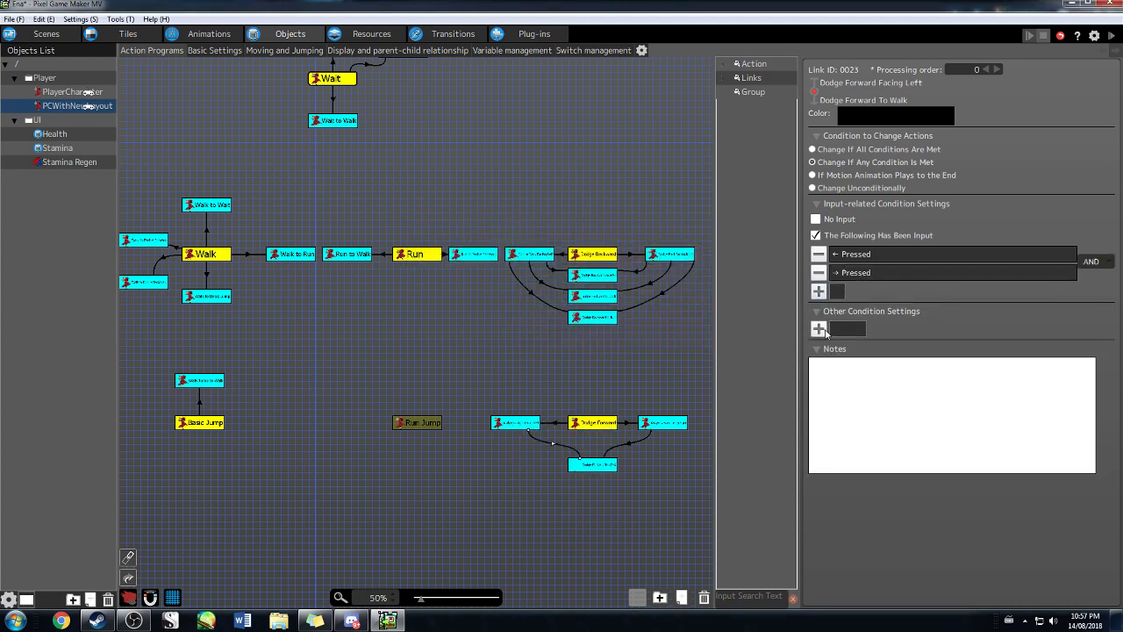
# - Combine the link's two input conditions with OR and set it to Change If All Conditions Are Met
pyautogui.click(664, 426)
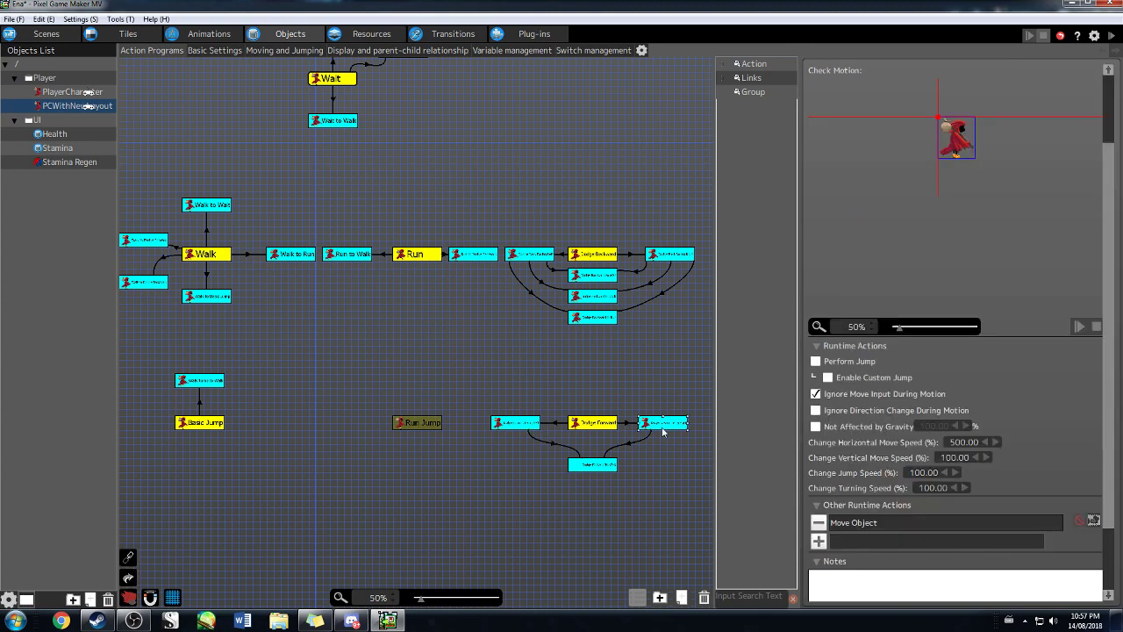
pyautogui.click(626, 442)
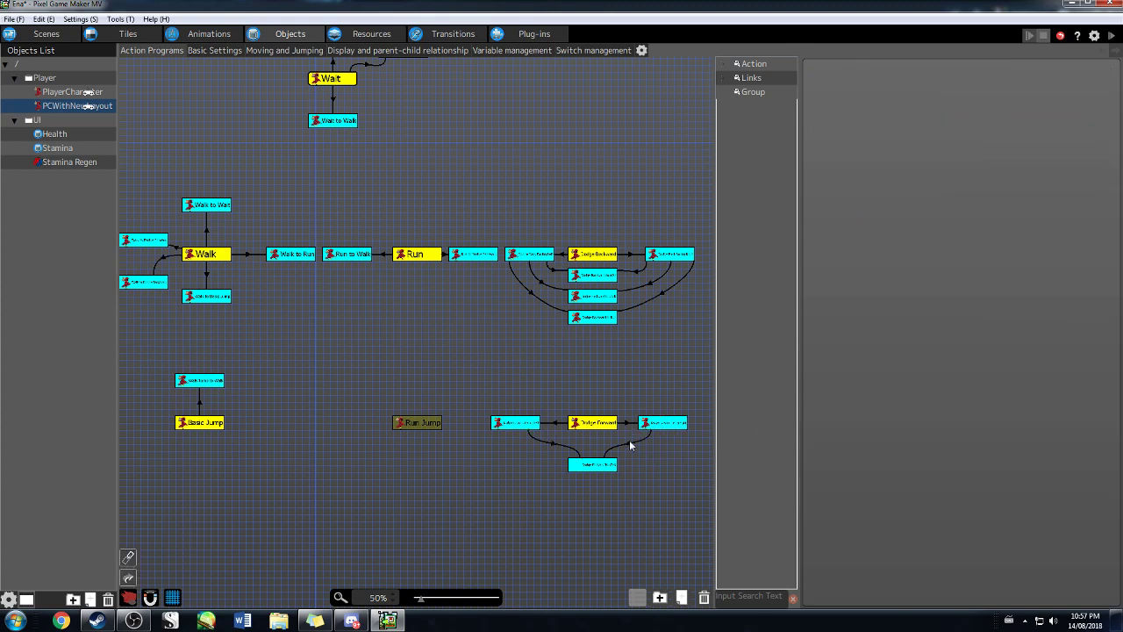
pyautogui.click(549, 436)
pyautogui.click(551, 442)
pyautogui.click(845, 139)
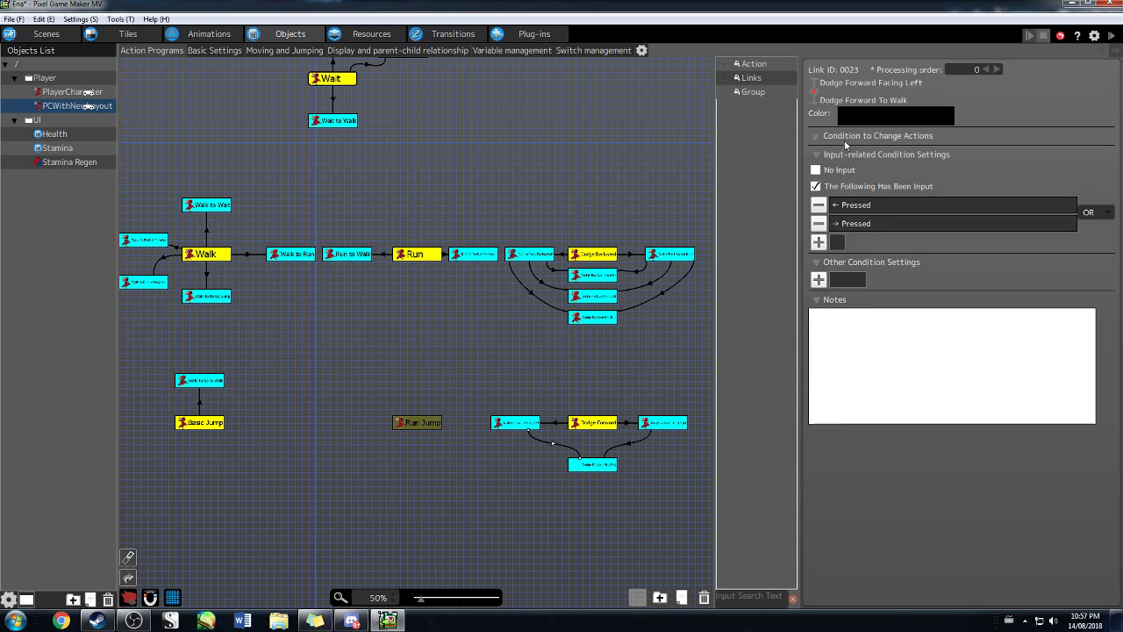
pyautogui.click(823, 138)
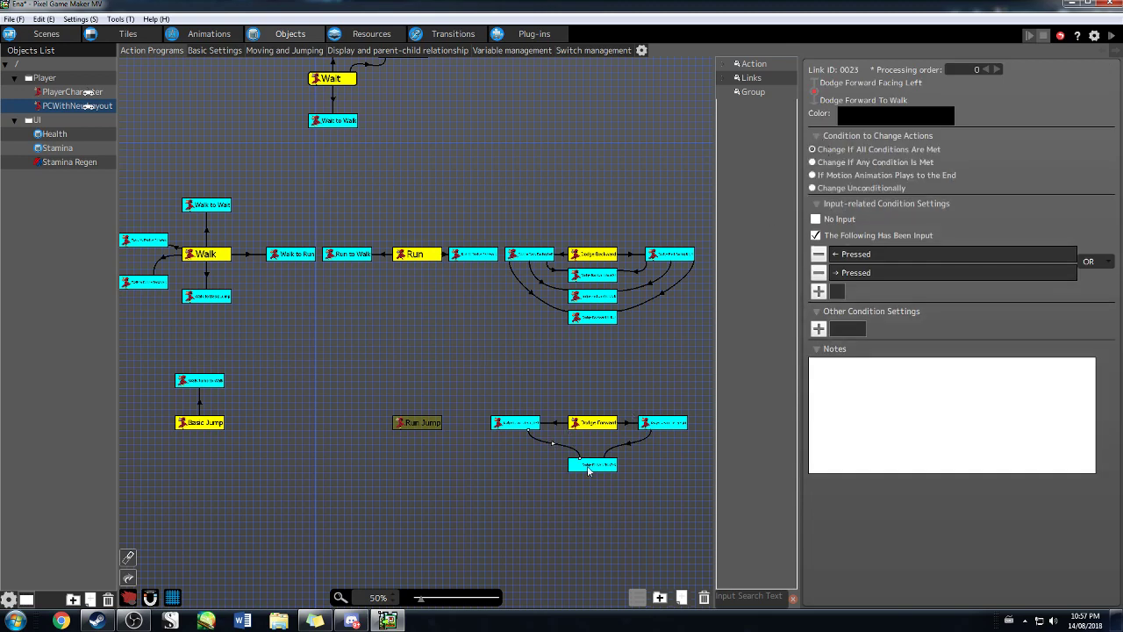
# - Add an After Certain Time Passes condition of 0.1 seconds to the link to Dodge Forward To Walk
pyautogui.click(818, 328)
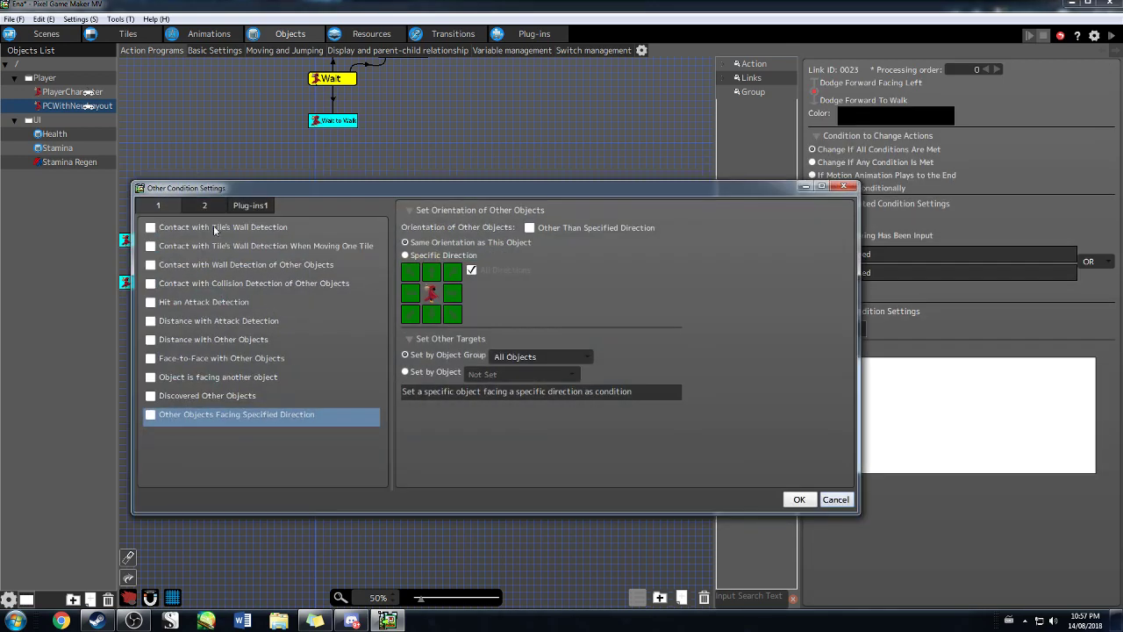
pyautogui.click(211, 207)
pyautogui.click(151, 340)
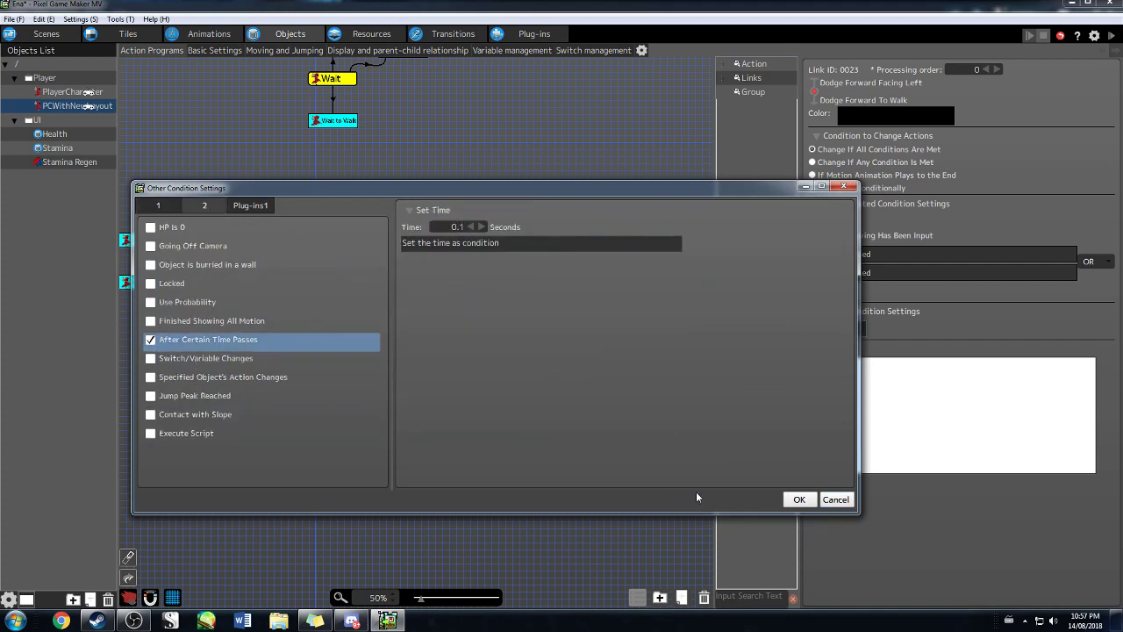
pyautogui.click(797, 499)
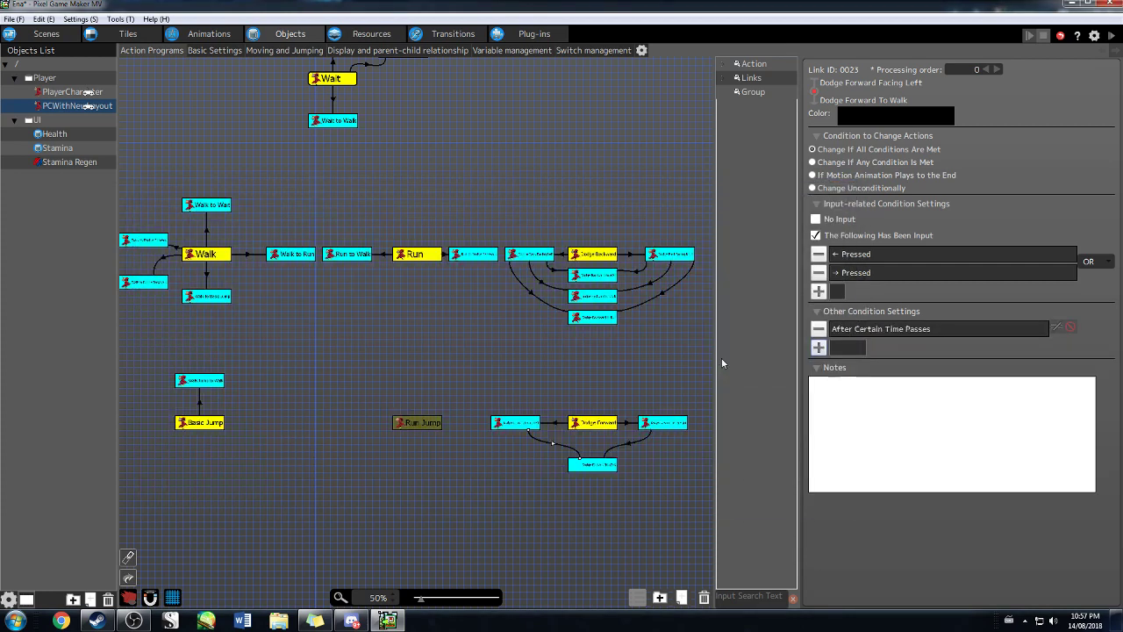
# - Enable Ignore Move Input During Motion for Dodge Forward Facing Left after briefly launching and closing a test play
pyautogui.click(1110, 37)
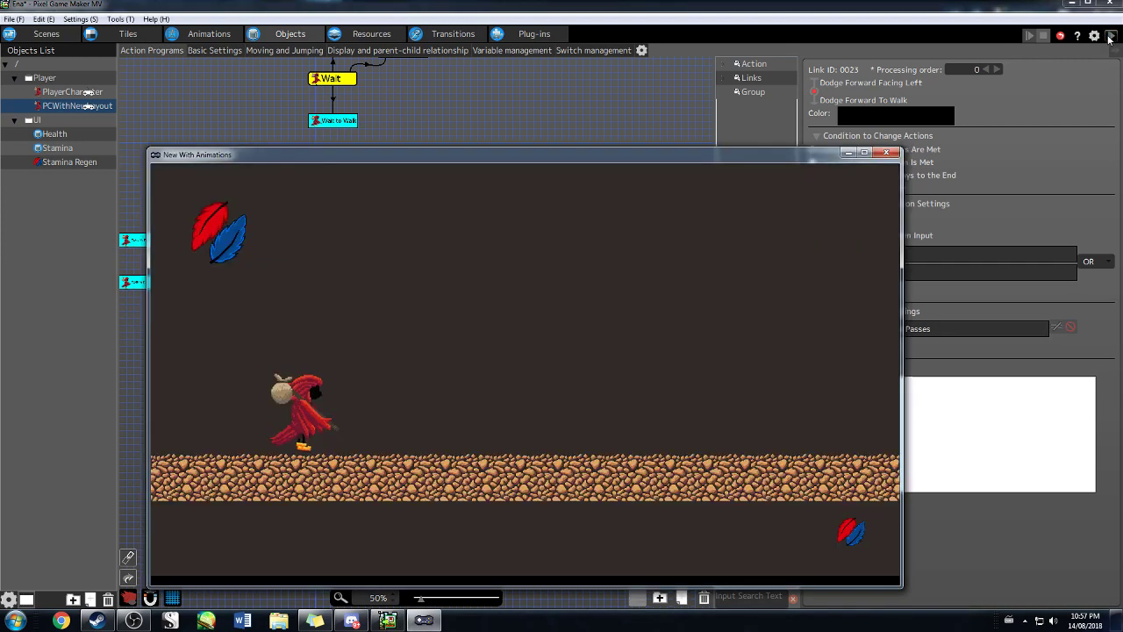
pyautogui.click(887, 152)
pyautogui.click(516, 423)
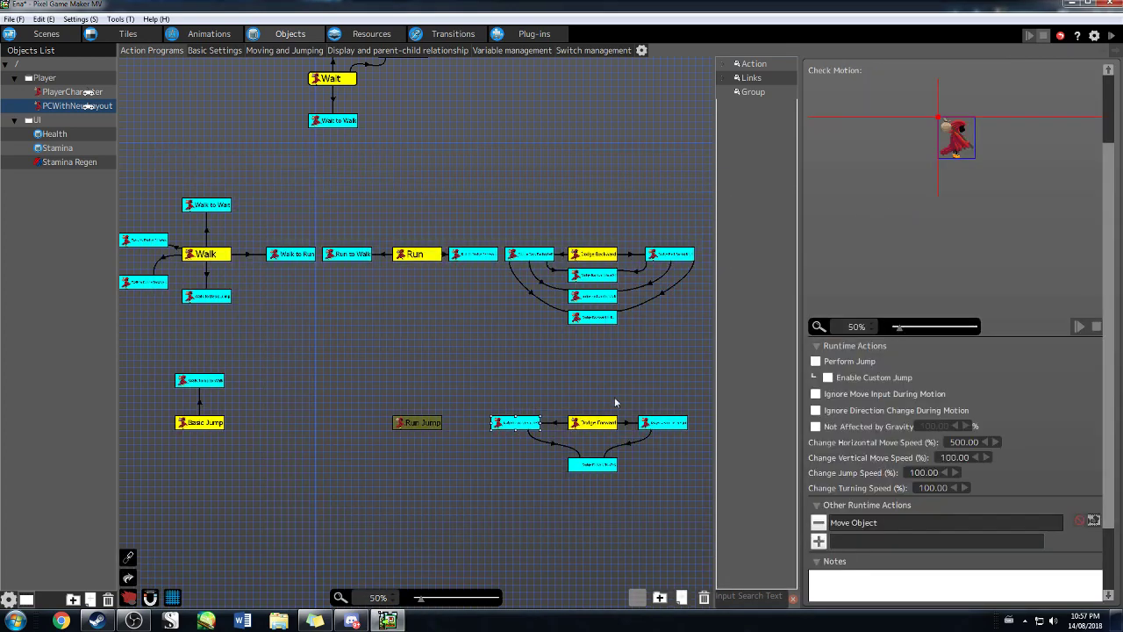
pyautogui.click(816, 394)
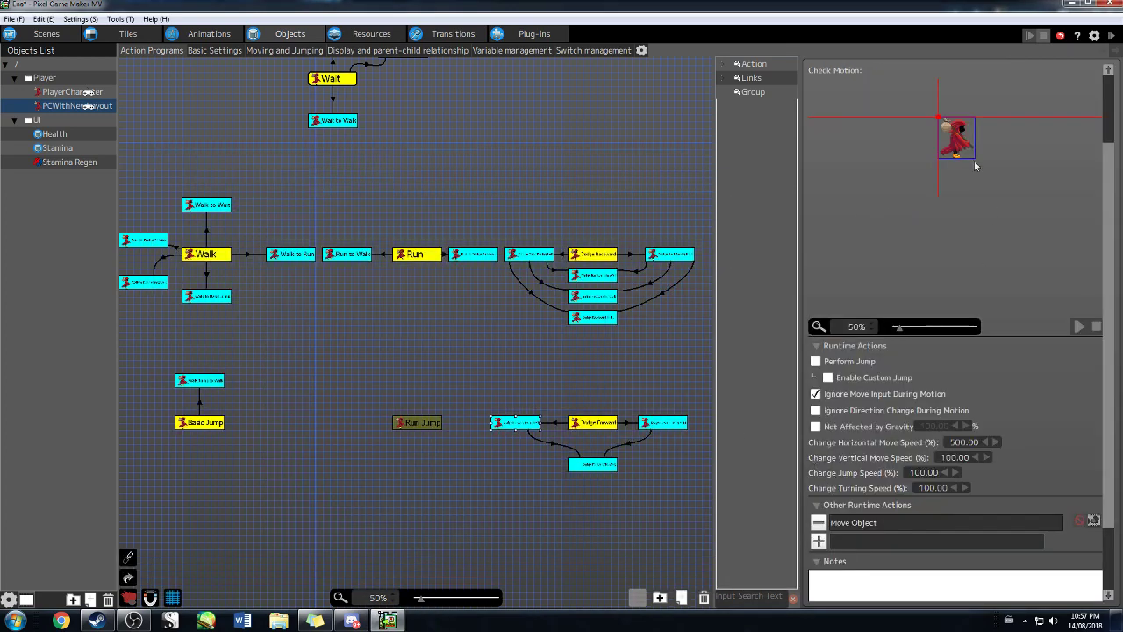
# - Run a test play, move the character to the left and try the dodge while facing left, and close the test play
pyautogui.click(1112, 36)
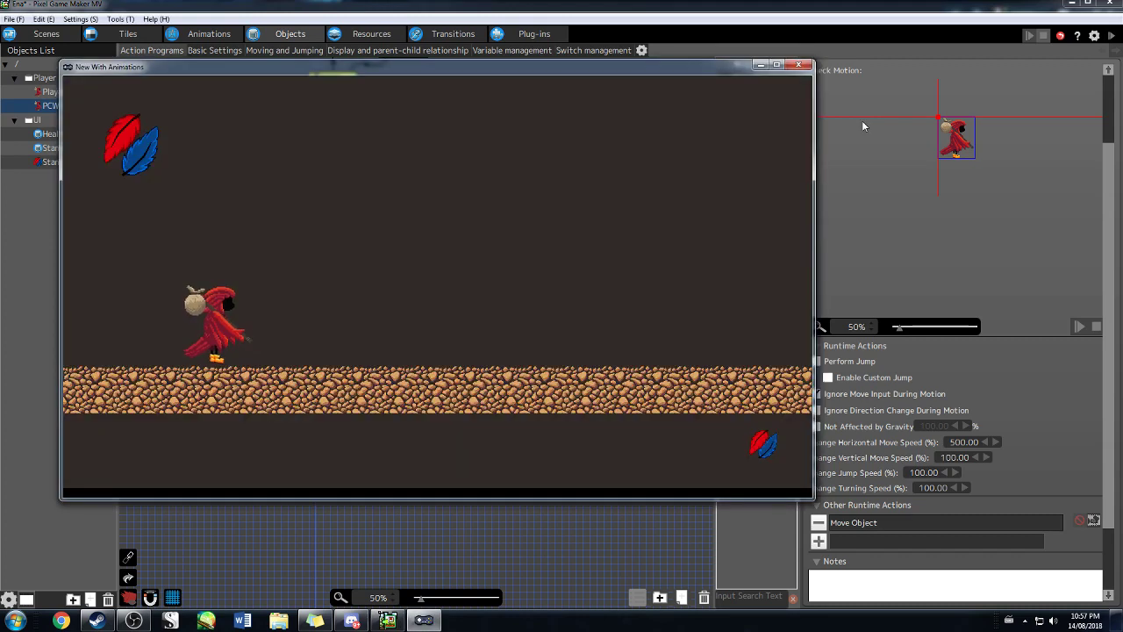
pyautogui.press('Left')
pyautogui.press('x')
pyautogui.press('x')
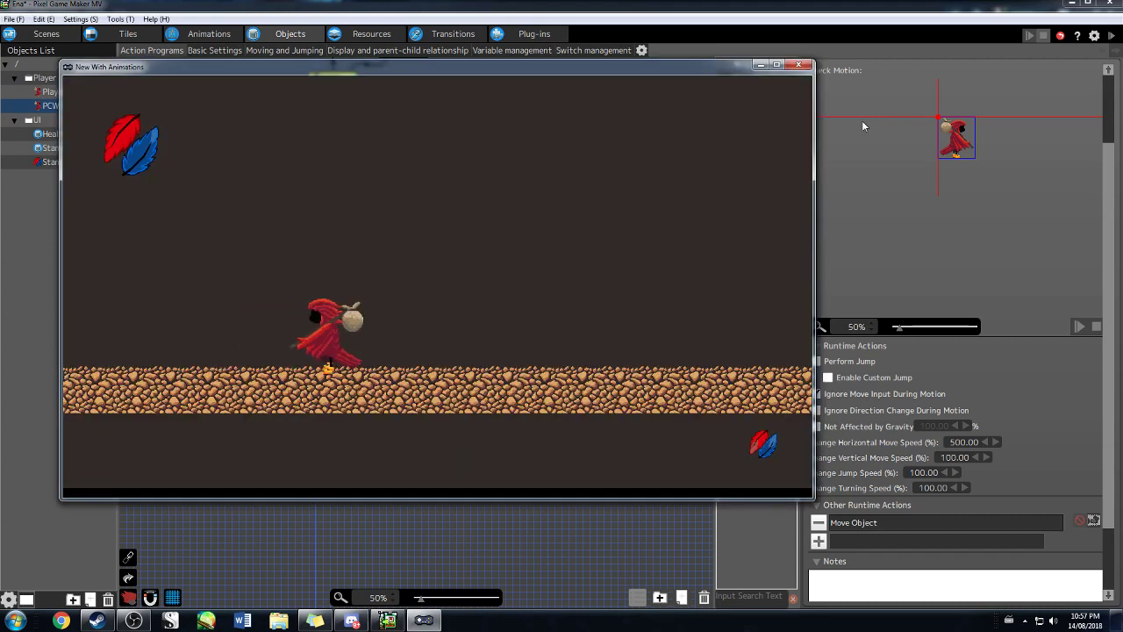
pyautogui.press('Left')
pyautogui.press('x')
pyautogui.press('Left')
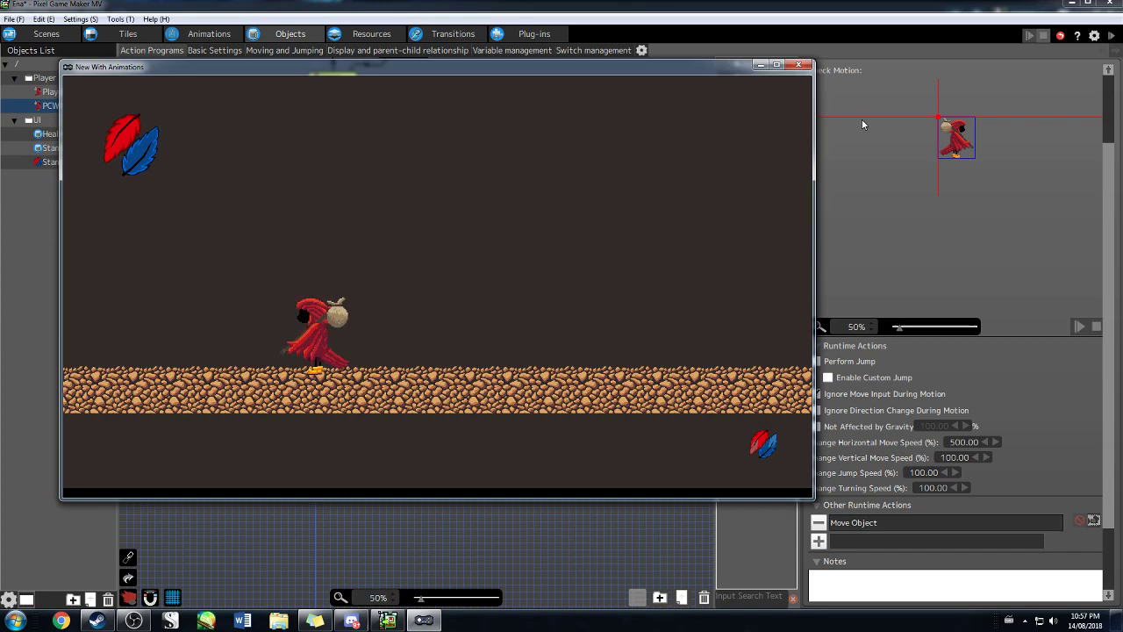
pyautogui.click(799, 65)
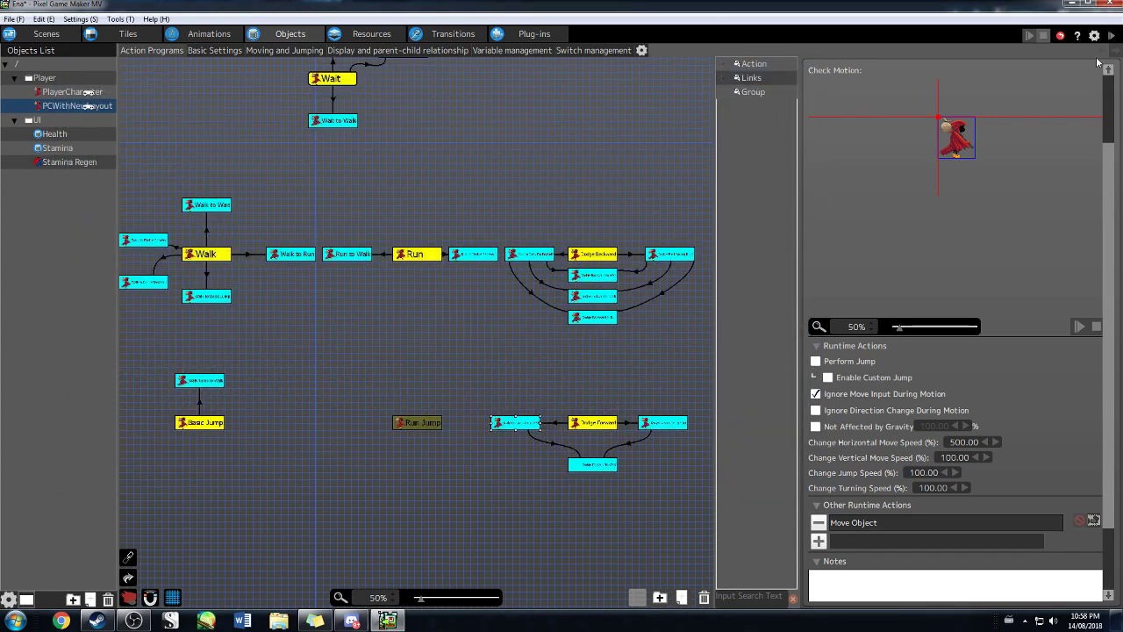
# - Run another test play, checking the character's movement and turning to the left and right, and close it
pyautogui.click(1112, 36)
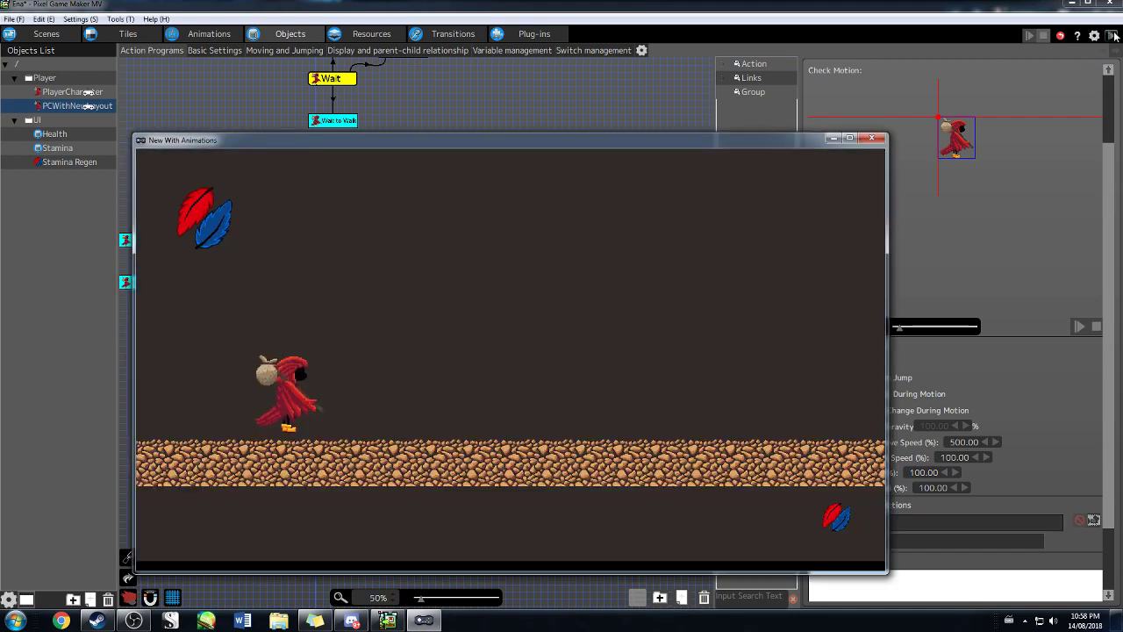
pyautogui.press('Left')
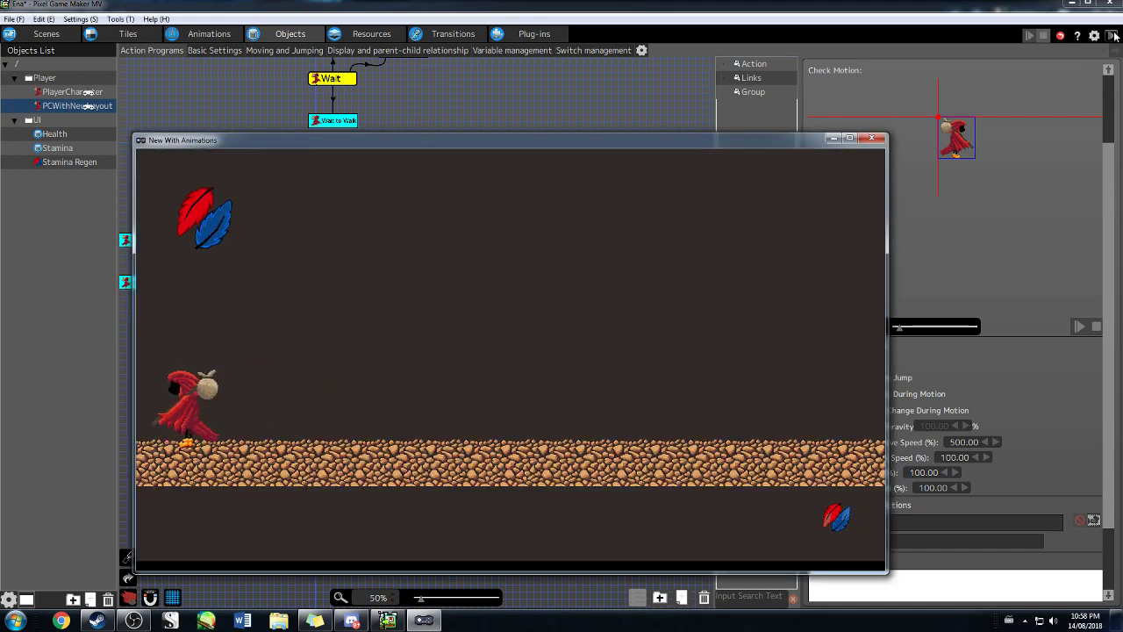
pyautogui.press('Right')
pyautogui.press('Left')
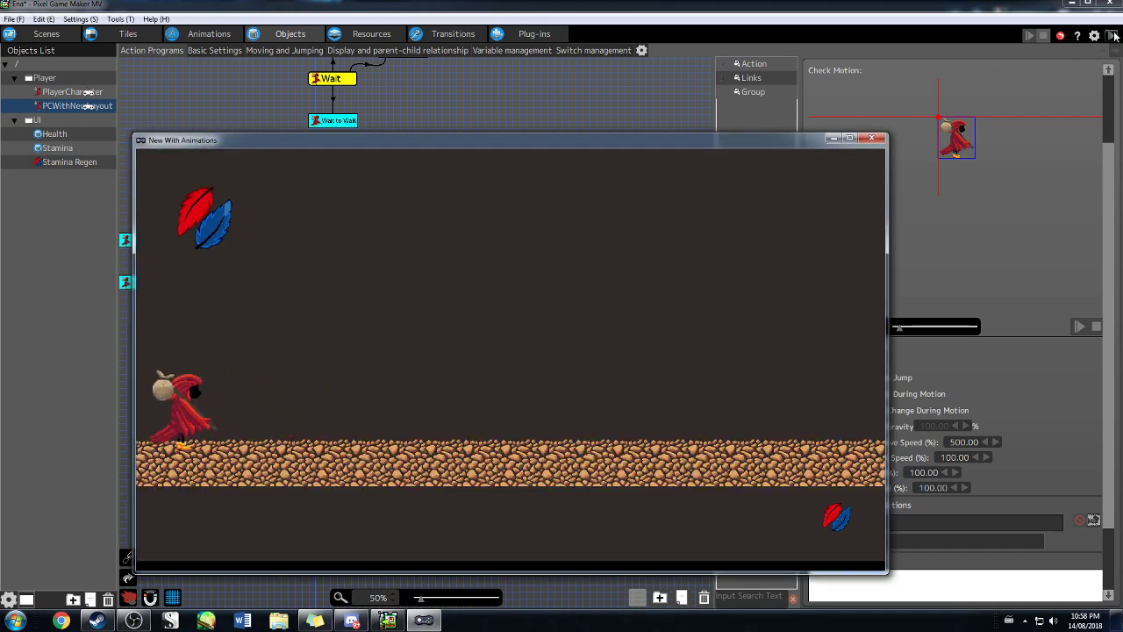
pyautogui.click(873, 139)
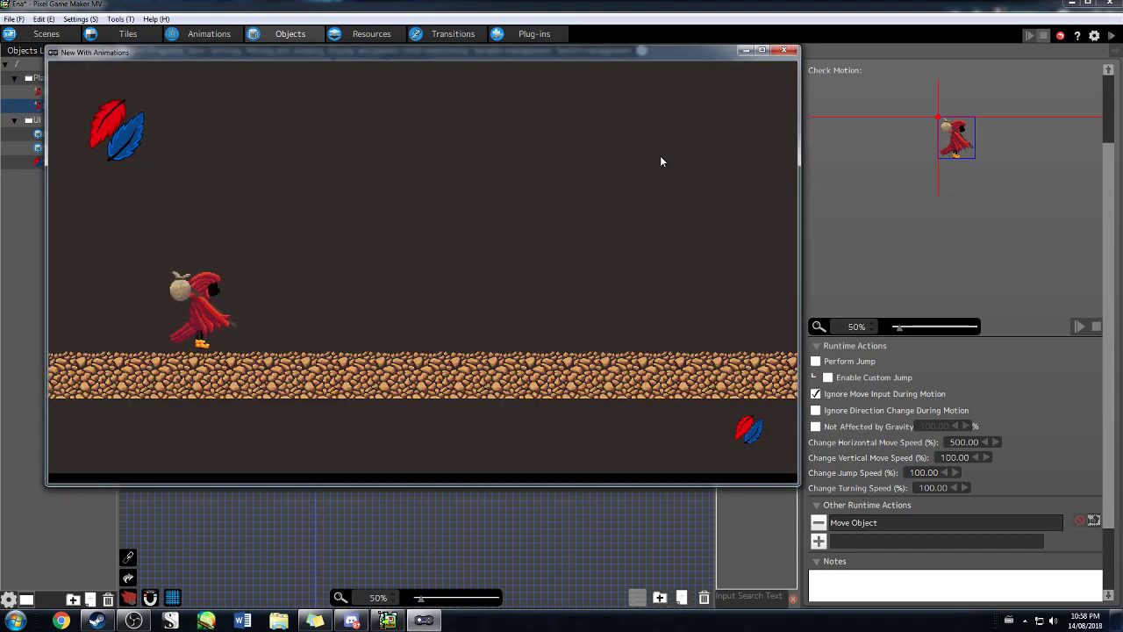
# - Test the dodge repeatedly in play while facing and moving right, and close the test play
pyautogui.press('Right')
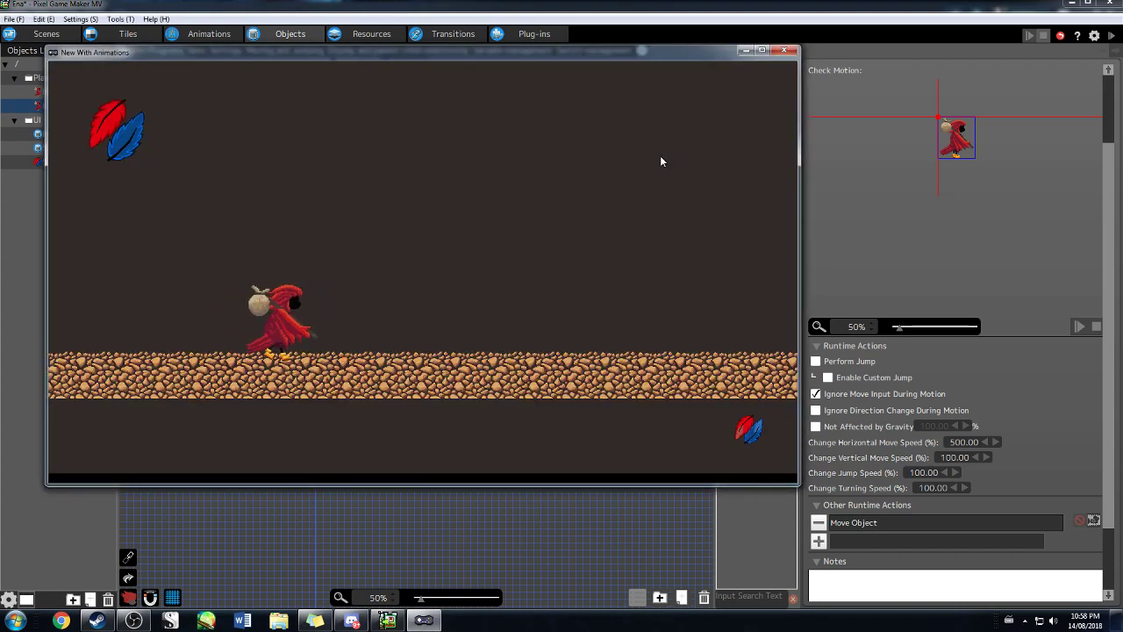
pyautogui.press('Right')
pyautogui.press('x')
pyautogui.press('x')
pyautogui.press('x')
pyautogui.press('Right')
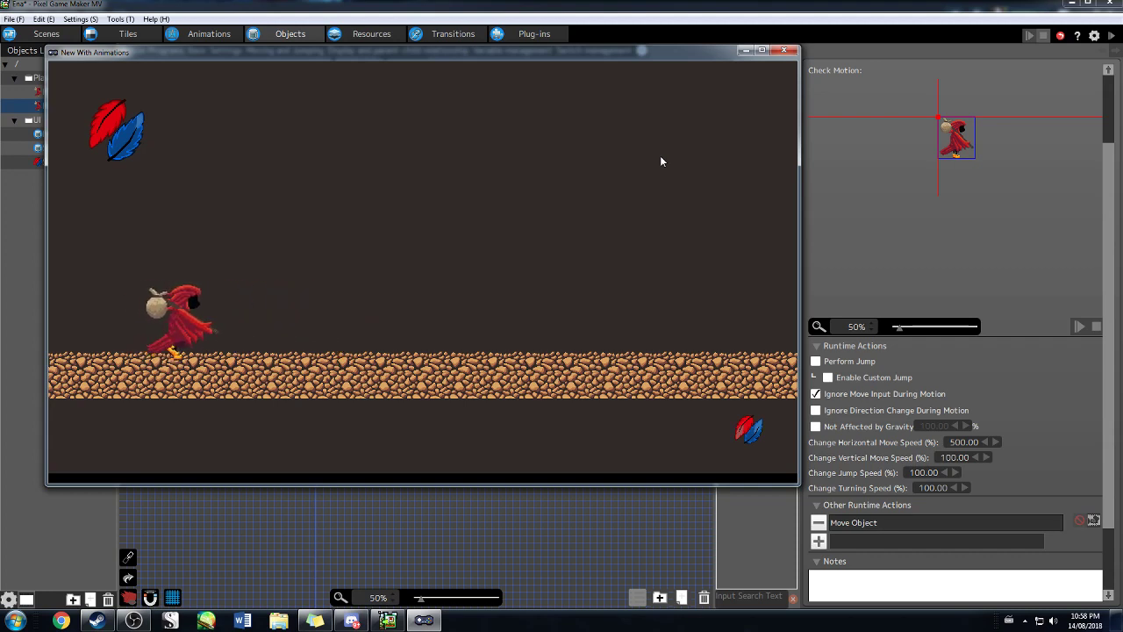
pyautogui.press('x')
pyautogui.press('Right')
pyautogui.press('x')
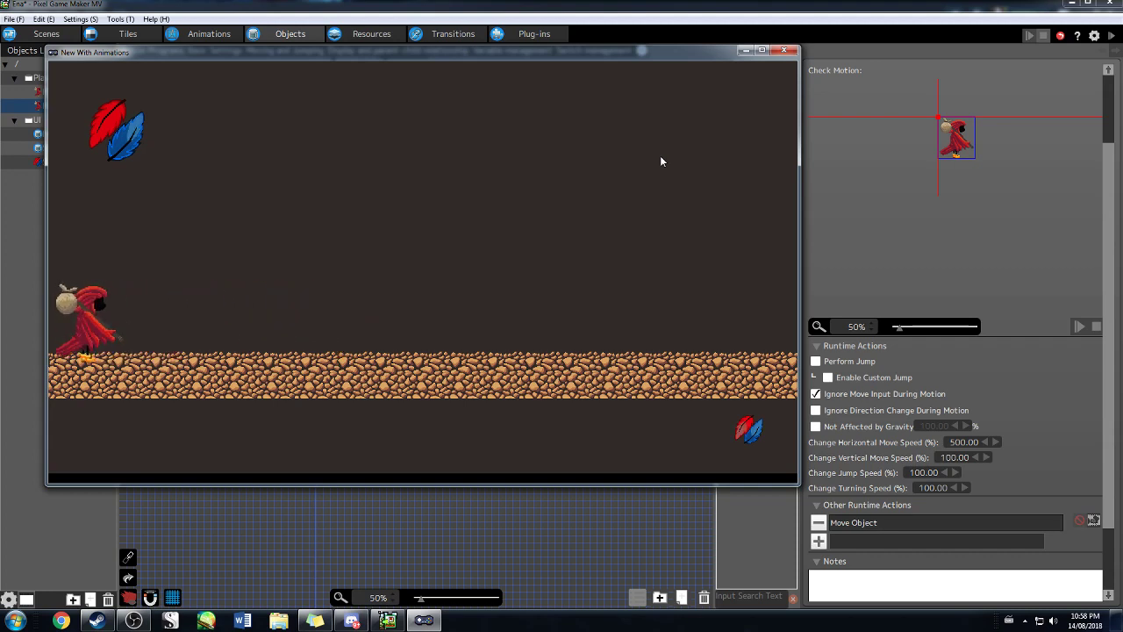
pyautogui.press('Right')
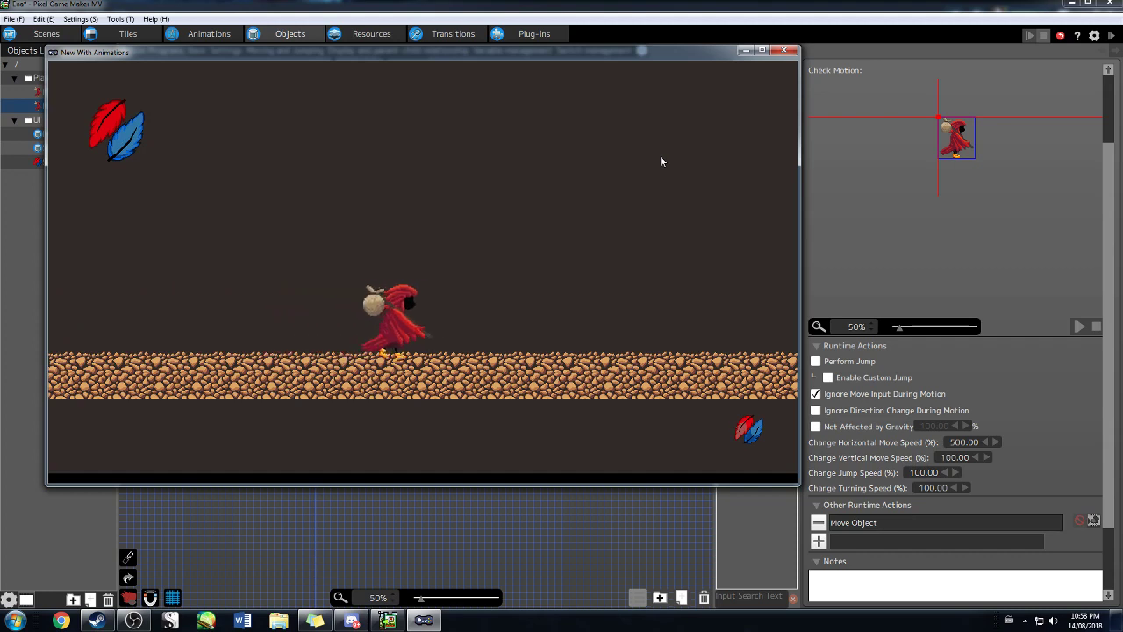
pyautogui.press('x')
pyautogui.press('Right')
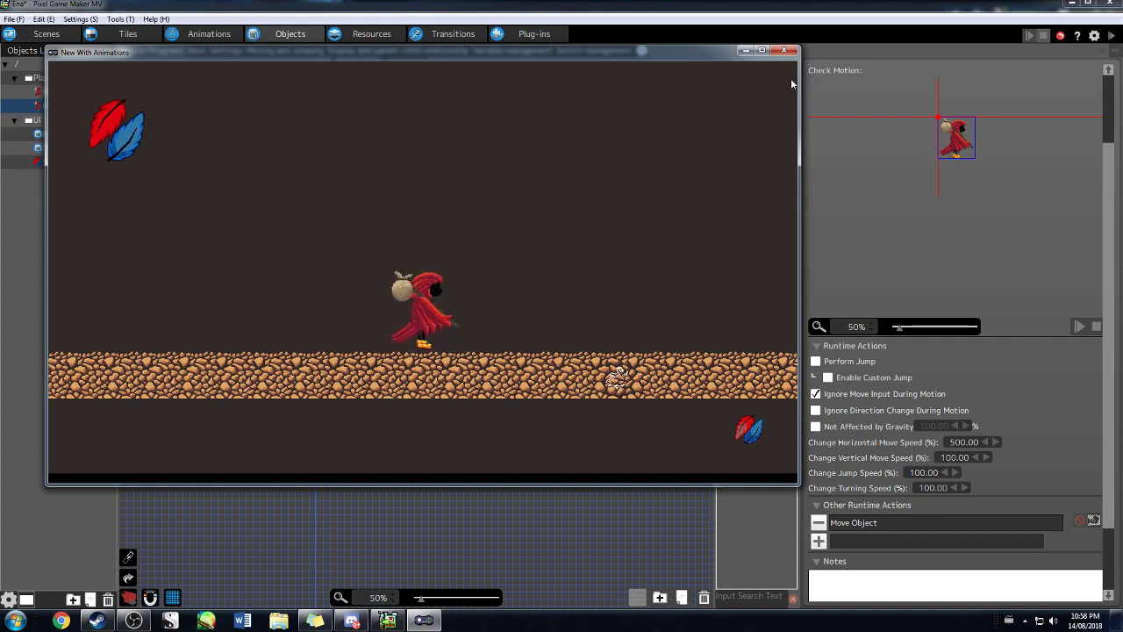
pyautogui.click(784, 50)
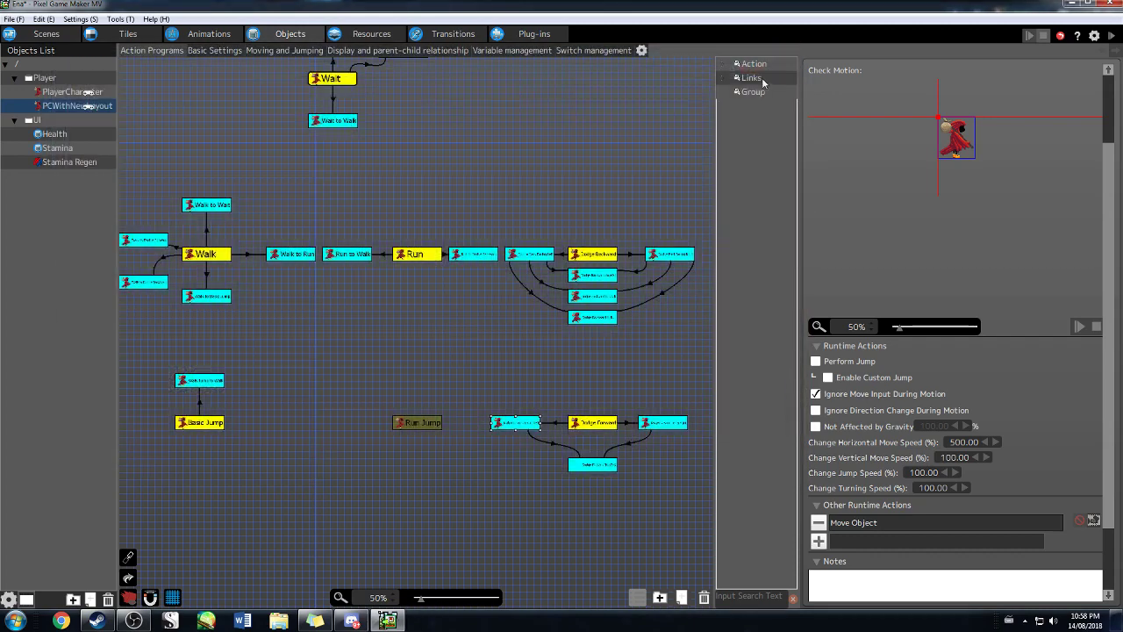
# - Examine the runtime actions and links of Basic Jump, its return to Walk, and Walk to Basic Jump
pyautogui.click(200, 423)
pyautogui.click(198, 381)
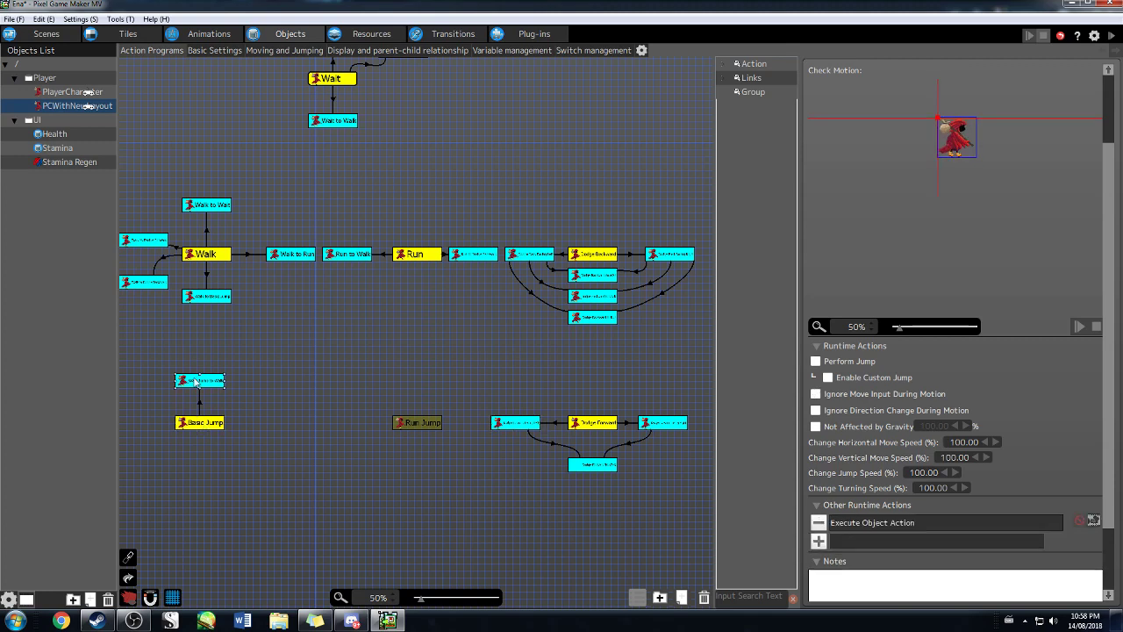
pyautogui.click(197, 427)
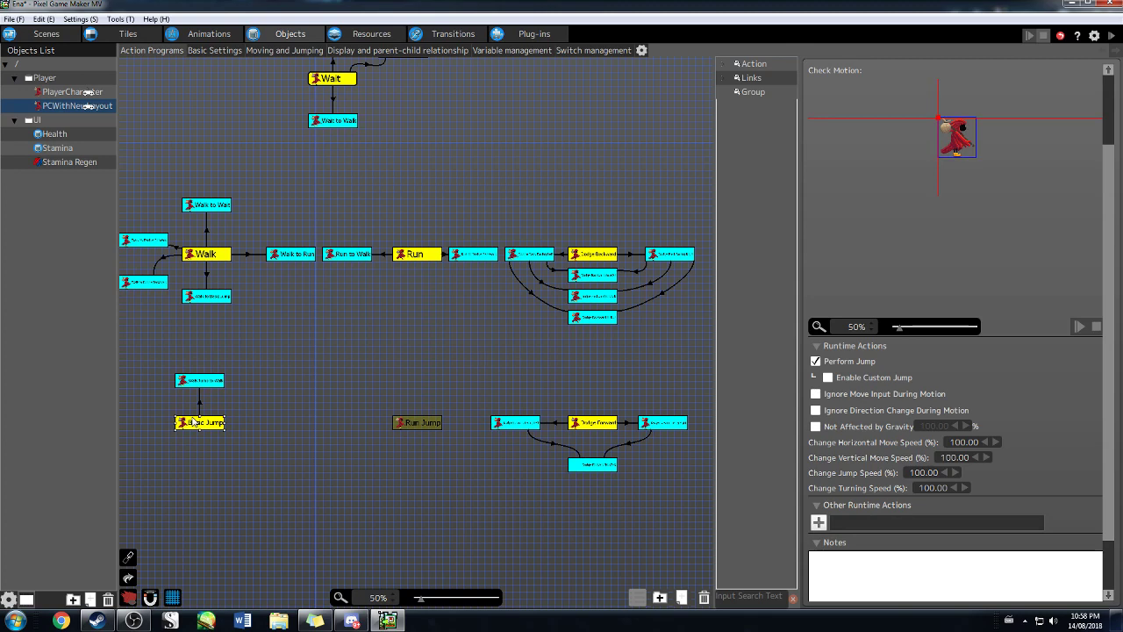
pyautogui.click(207, 381)
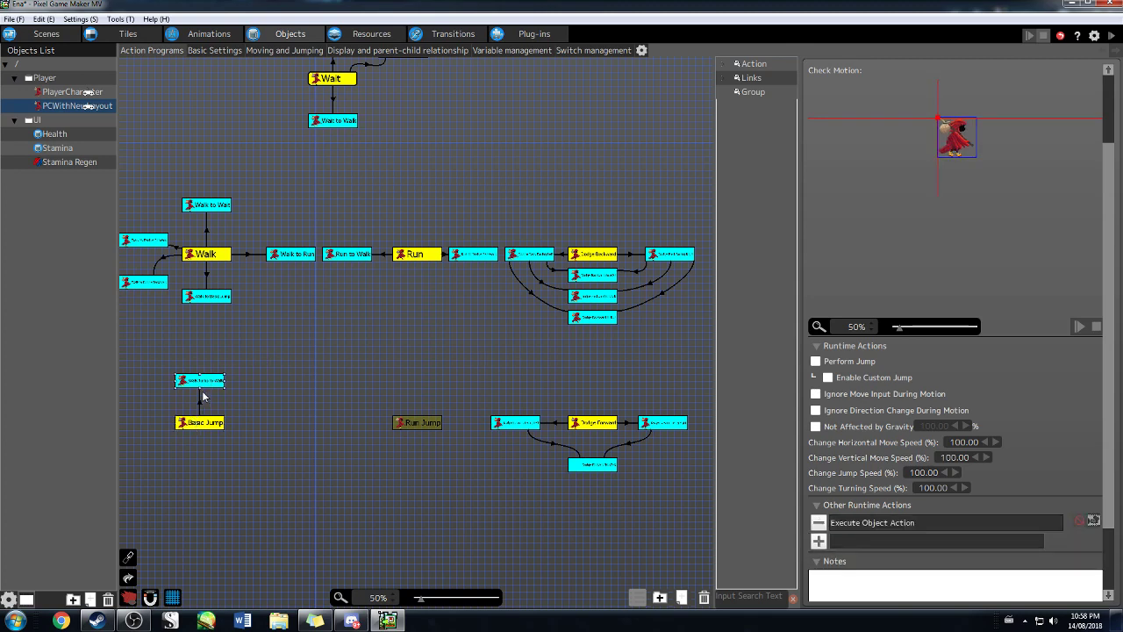
pyautogui.click(198, 403)
pyautogui.click(202, 422)
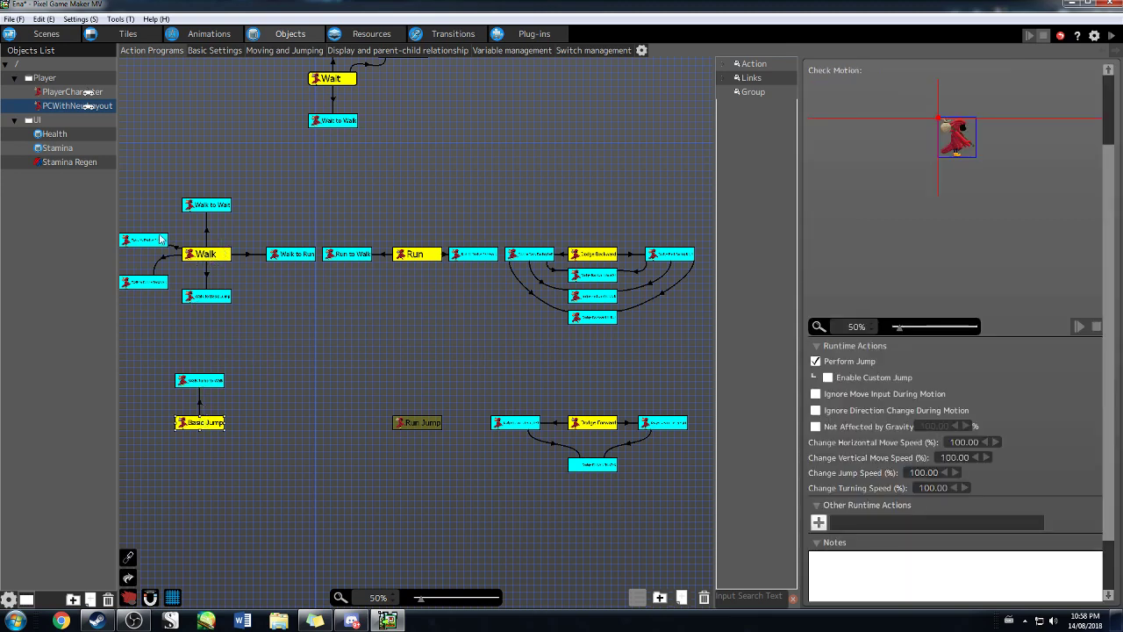
pyautogui.click(200, 404)
pyautogui.click(191, 259)
pyautogui.click(209, 298)
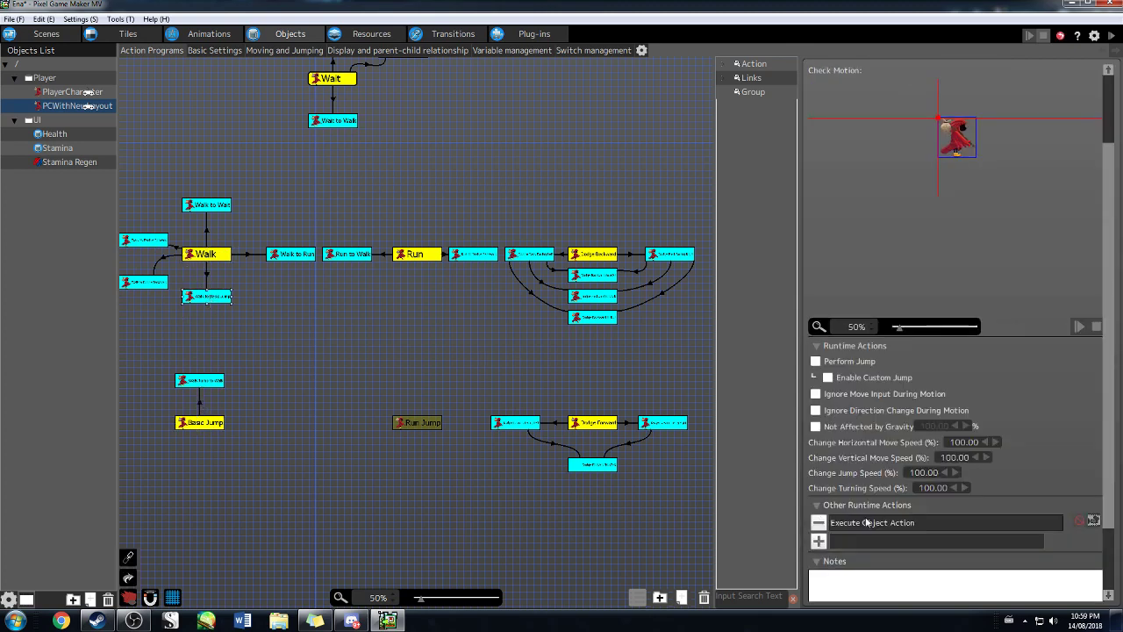
# - Add a Change Switch/Variable runtime action to Basic Jump that changes a variable of Object Self
pyautogui.click(209, 423)
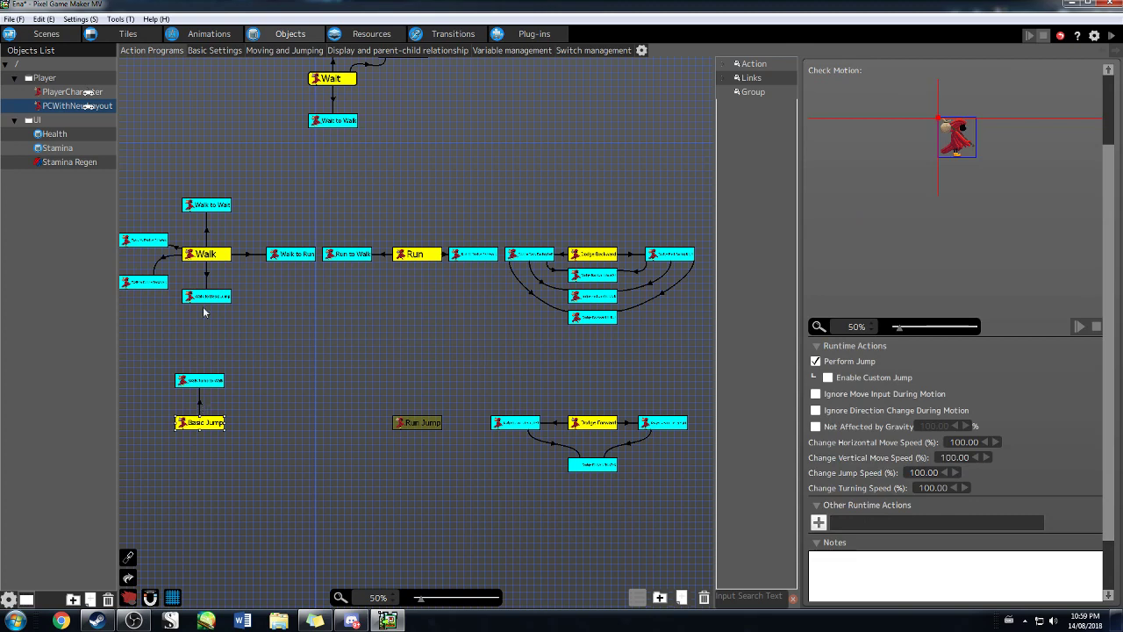
pyautogui.click(819, 522)
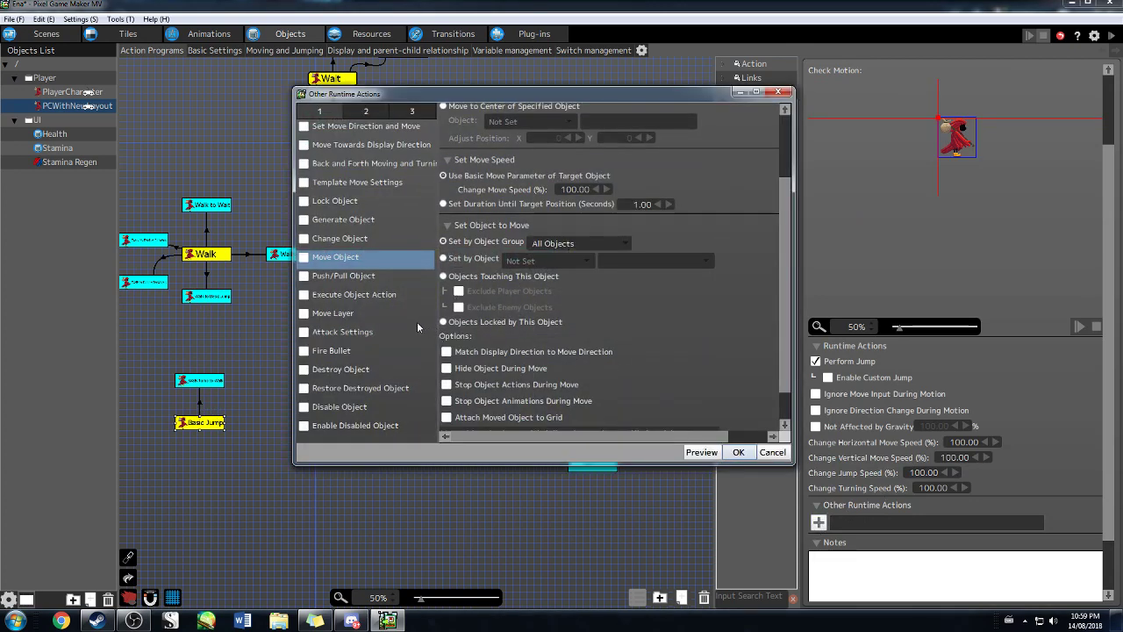
pyautogui.click(367, 111)
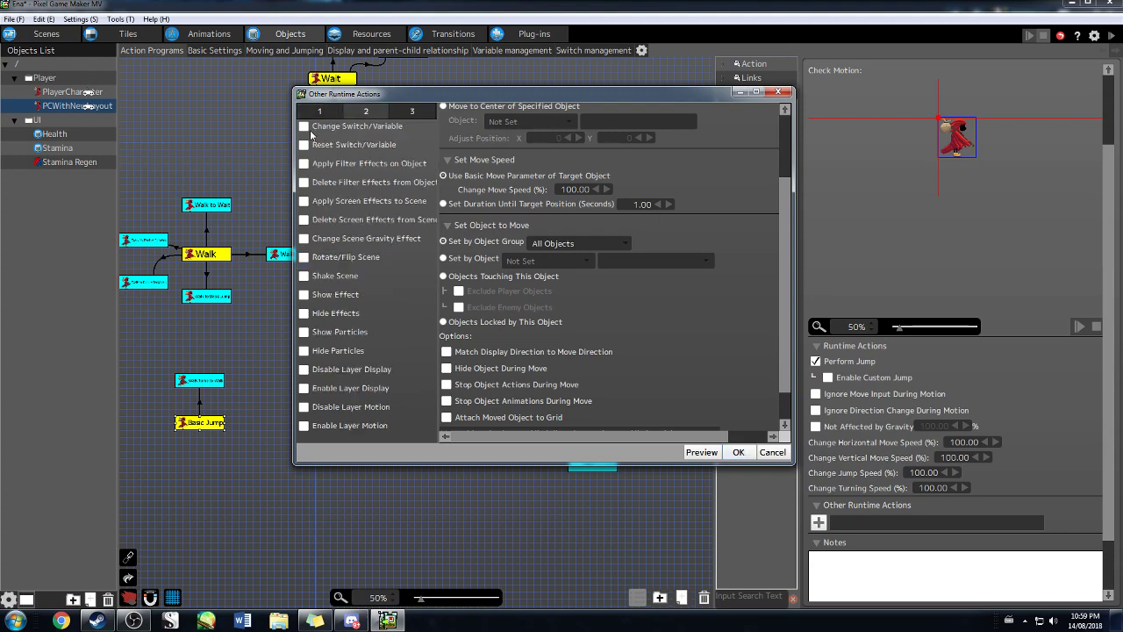
pyautogui.click(304, 126)
pyautogui.click(444, 182)
pyautogui.click(483, 199)
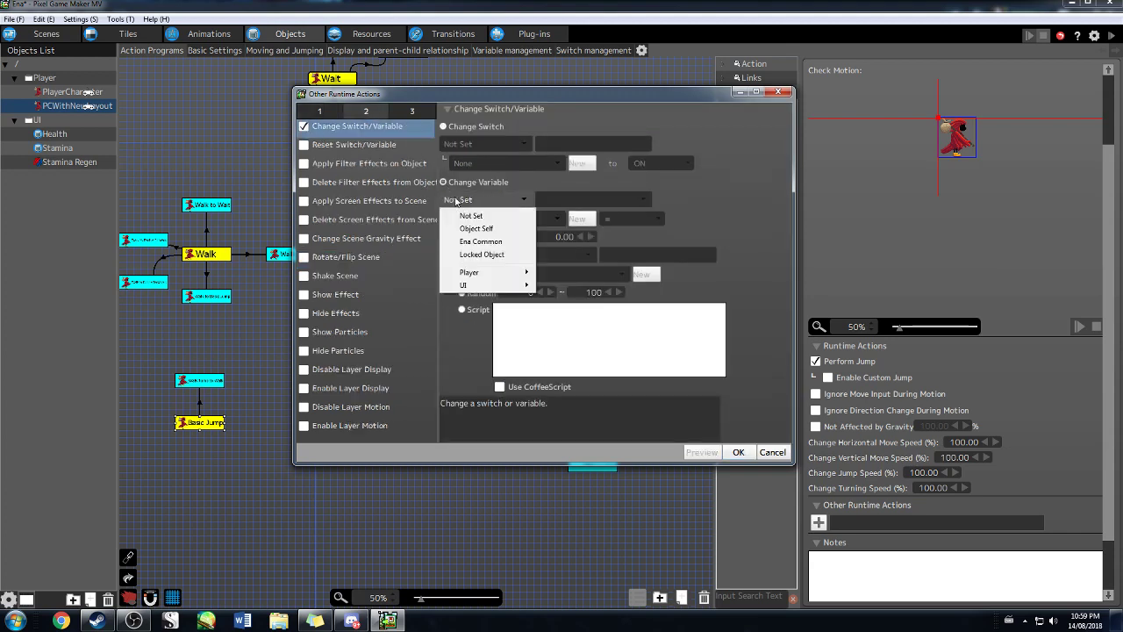
pyautogui.click(488, 231)
# - Make Basic Jump's variable action subtract a constant 5 from Stamina using the -= operator
pyautogui.click(526, 218)
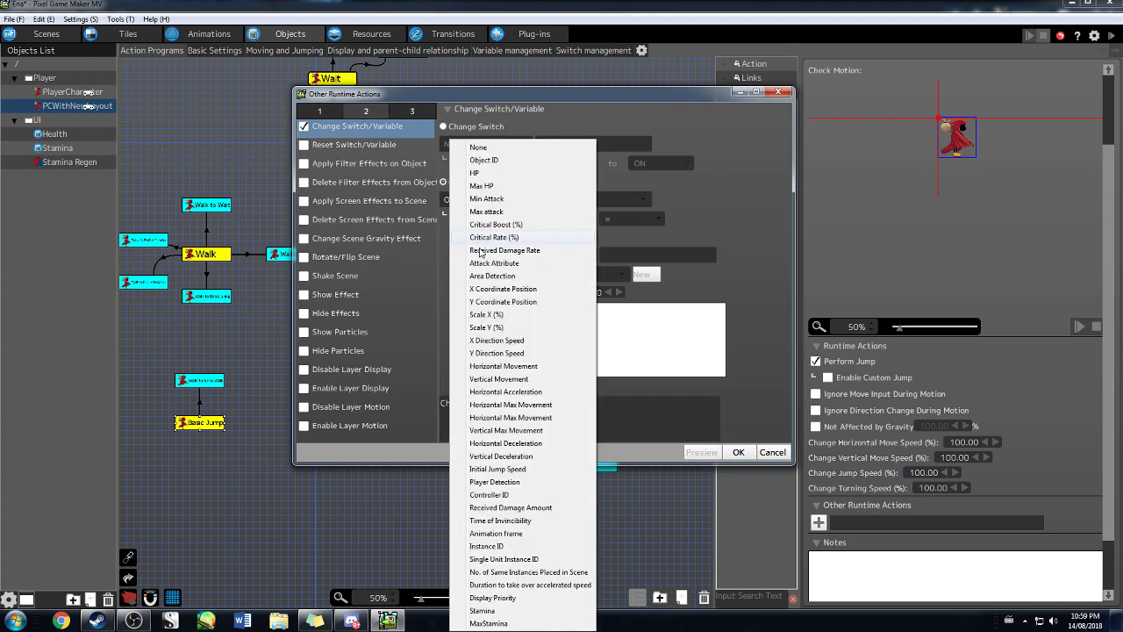
pyautogui.click(513, 611)
pyautogui.click(614, 222)
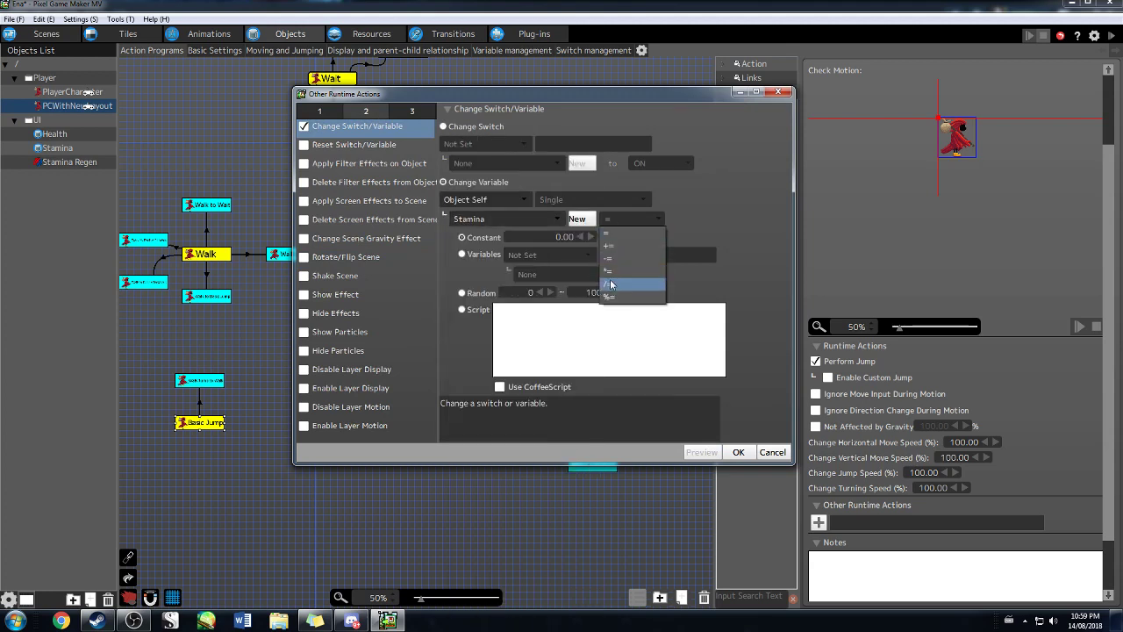
pyautogui.click(628, 260)
pyautogui.click(552, 236)
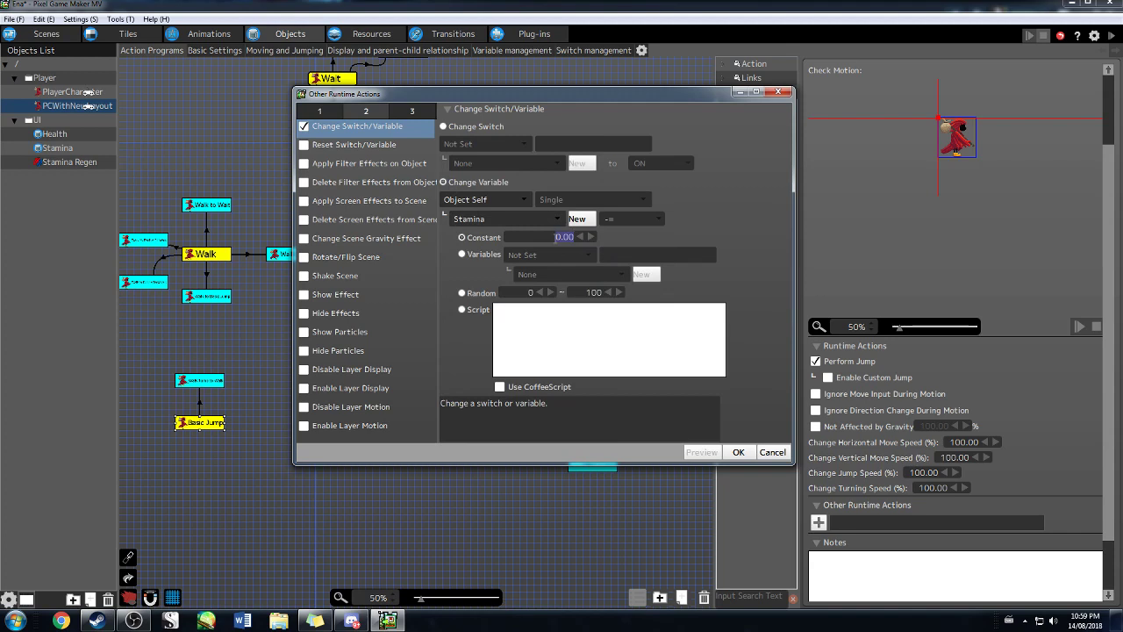
pyautogui.write('5')
pyautogui.click(746, 455)
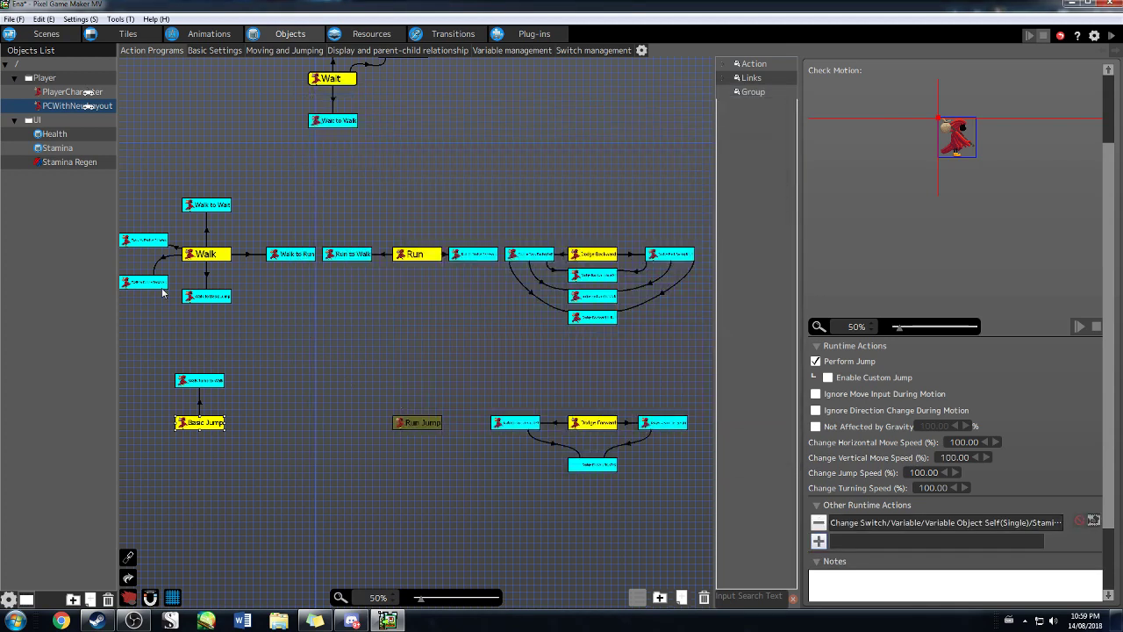
# - Add a Switch/Variable Changes condition based on a variable to the link from Walk to Walk to Basic Jump
pyautogui.click(195, 297)
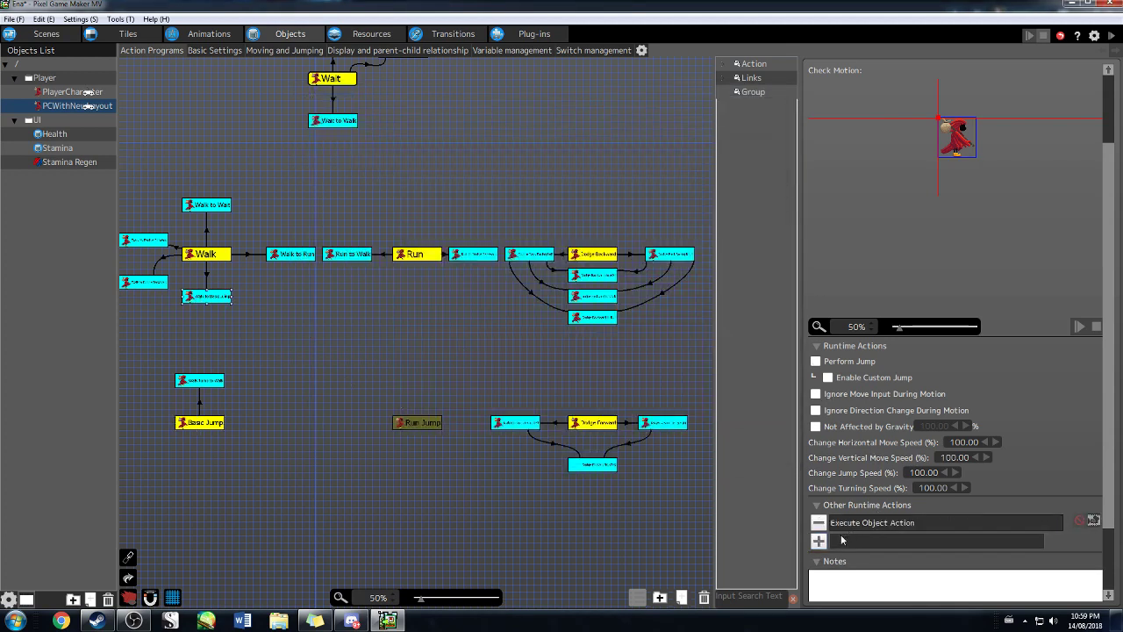
pyautogui.click(207, 277)
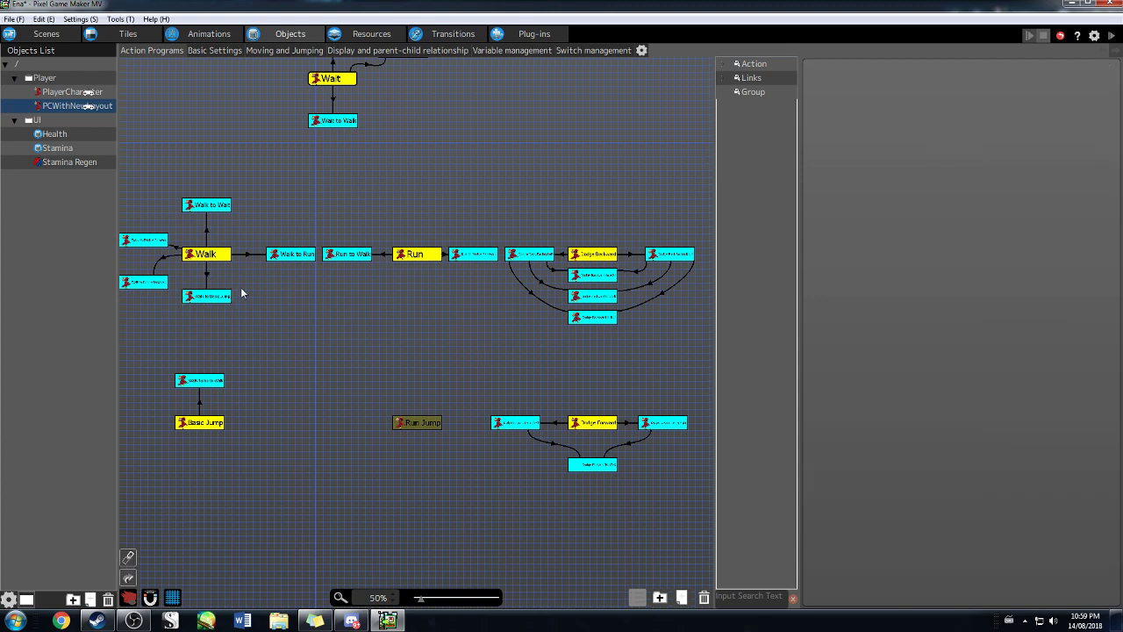
pyautogui.click(819, 310)
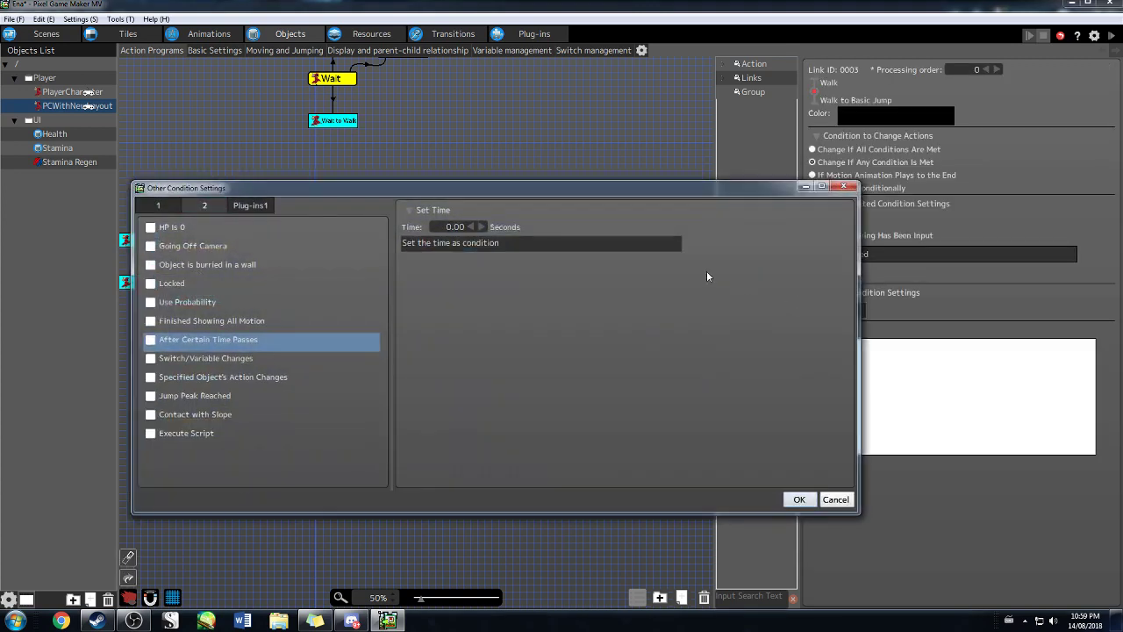
pyautogui.click(205, 205)
pyautogui.click(158, 206)
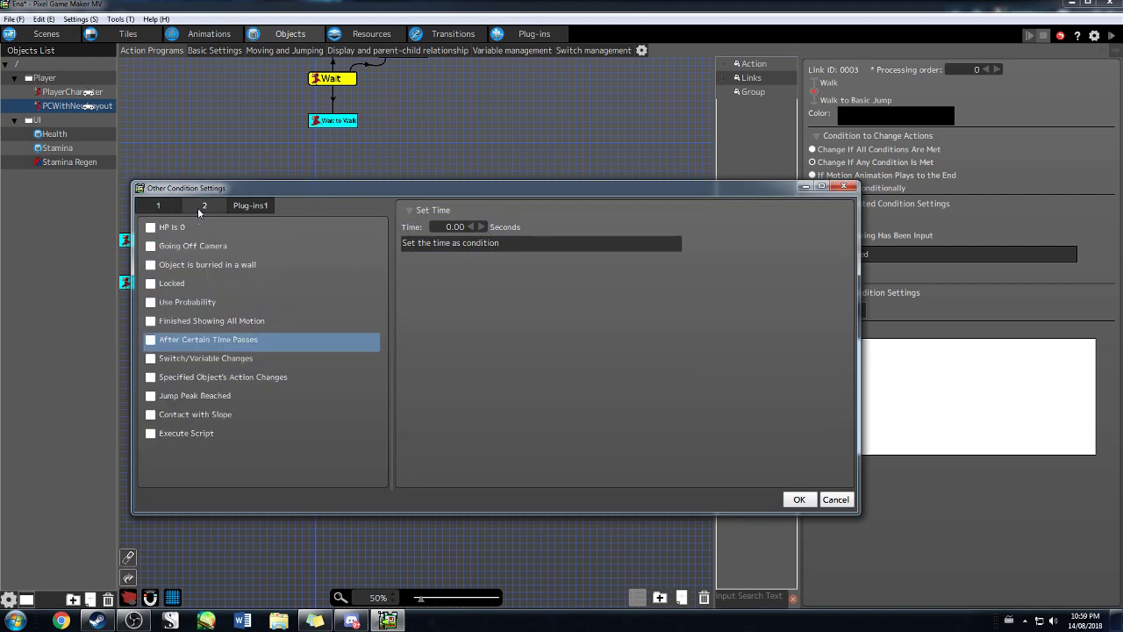
pyautogui.click(154, 359)
pyautogui.click(422, 285)
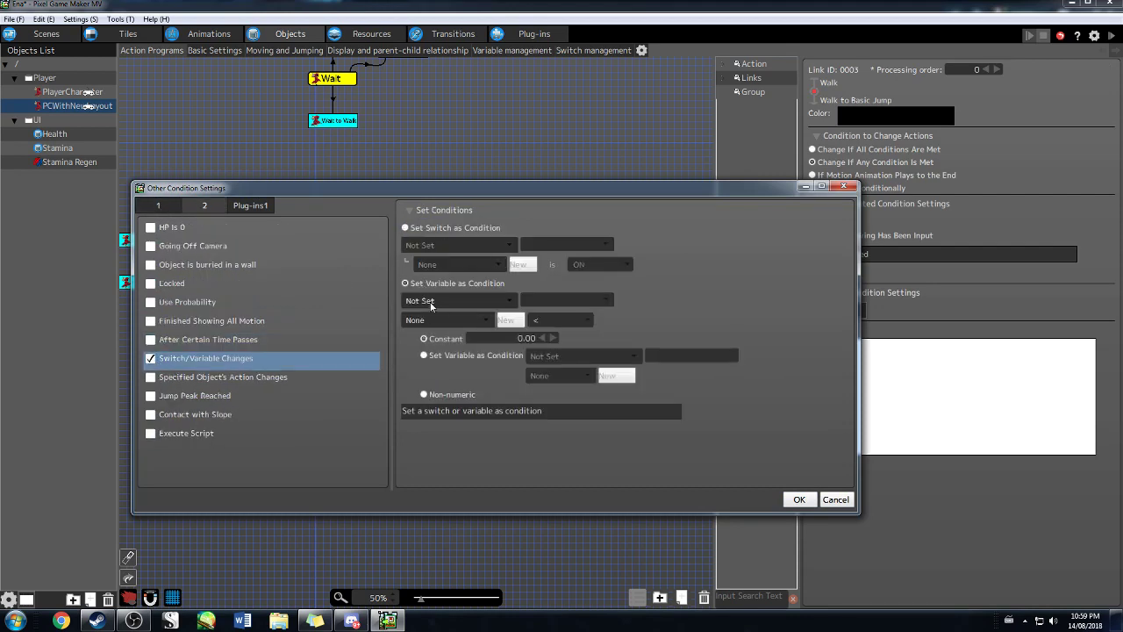
# - Require Object Self's Stamina to be greater than a constant on the Walk to Basic Jump link, and change only if all conditions are met
pyautogui.click(432, 302)
pyautogui.click(435, 305)
pyautogui.click(437, 304)
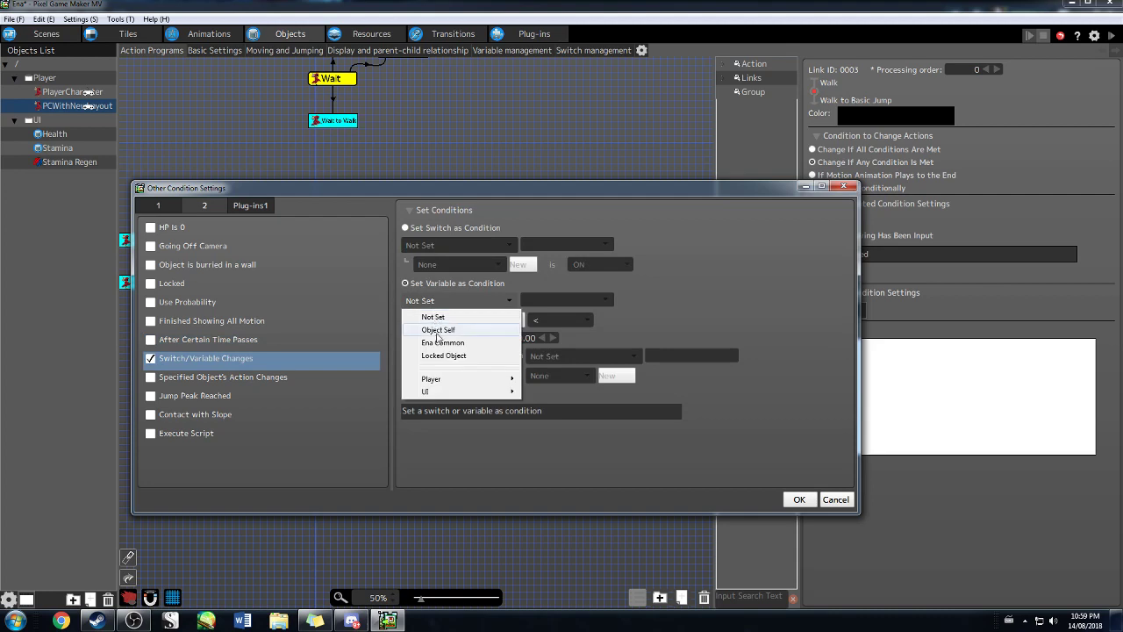
pyautogui.click(438, 336)
pyautogui.click(439, 320)
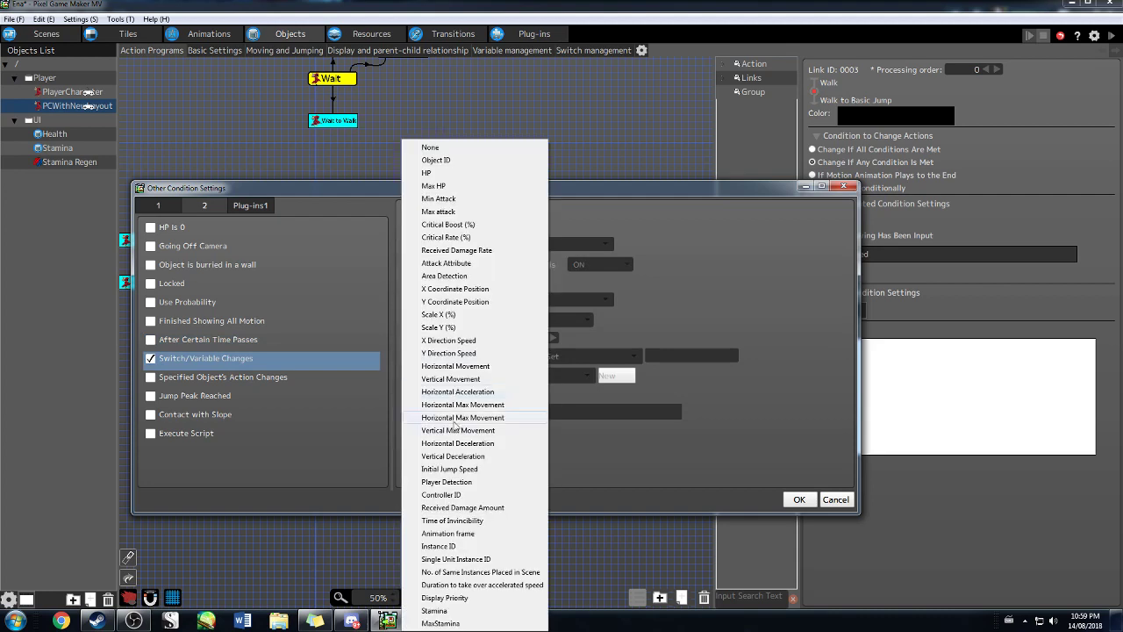
pyautogui.click(433, 610)
pyautogui.click(546, 321)
pyautogui.click(555, 385)
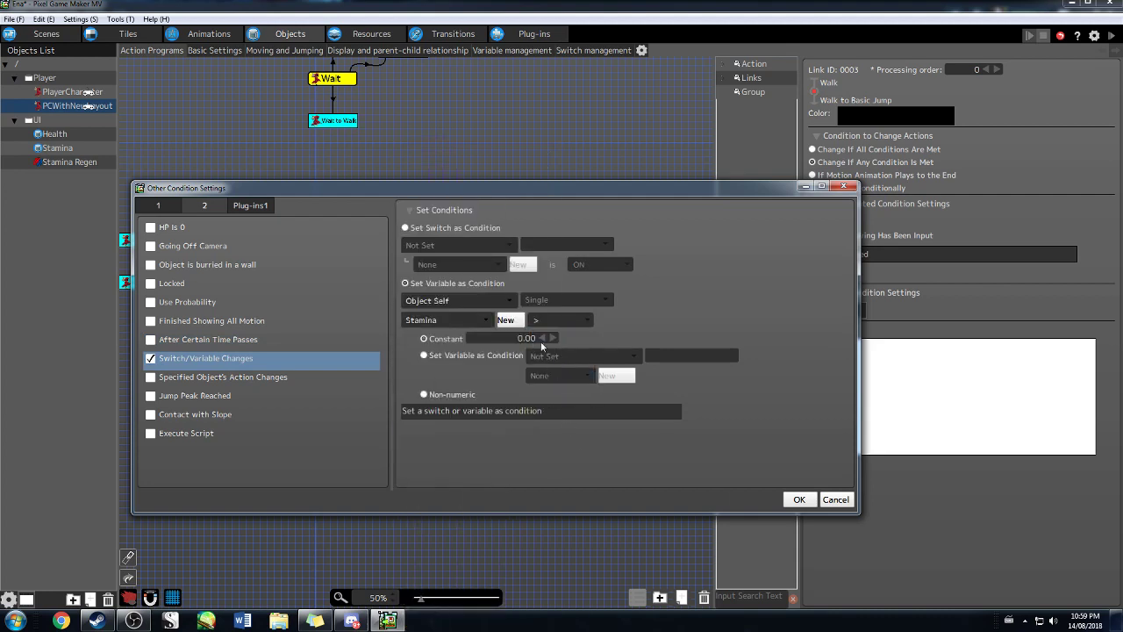
pyautogui.doubleClick(540, 342)
pyautogui.click(795, 499)
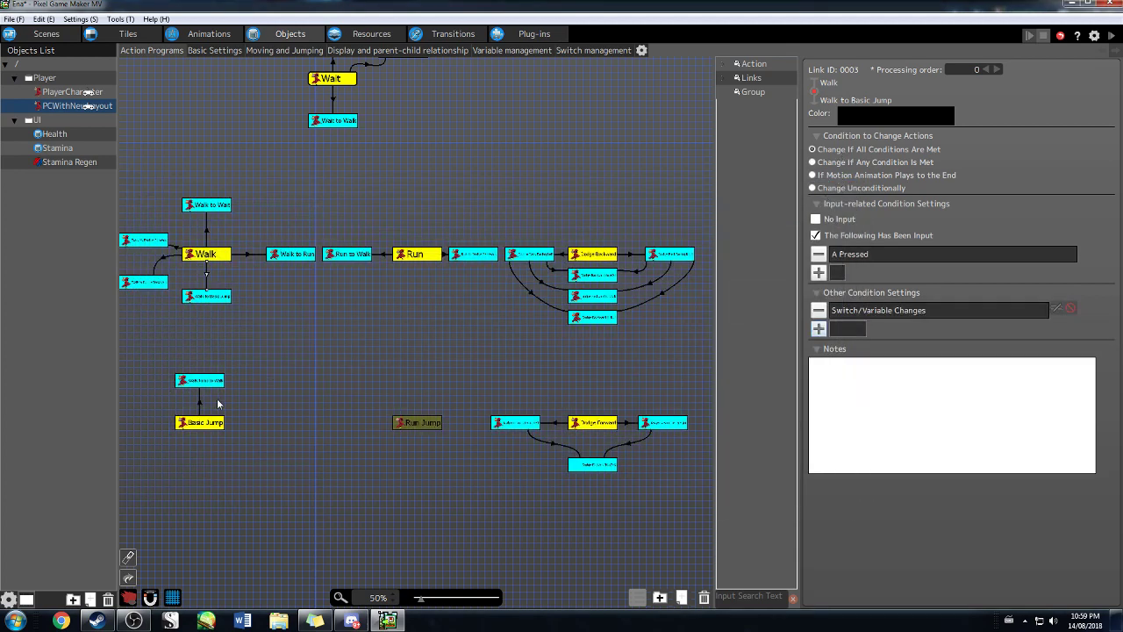
# - Examine the runtime actions of Walk Jump to Walk and the conditions of its incoming link from Basic Jump
pyautogui.click(206, 424)
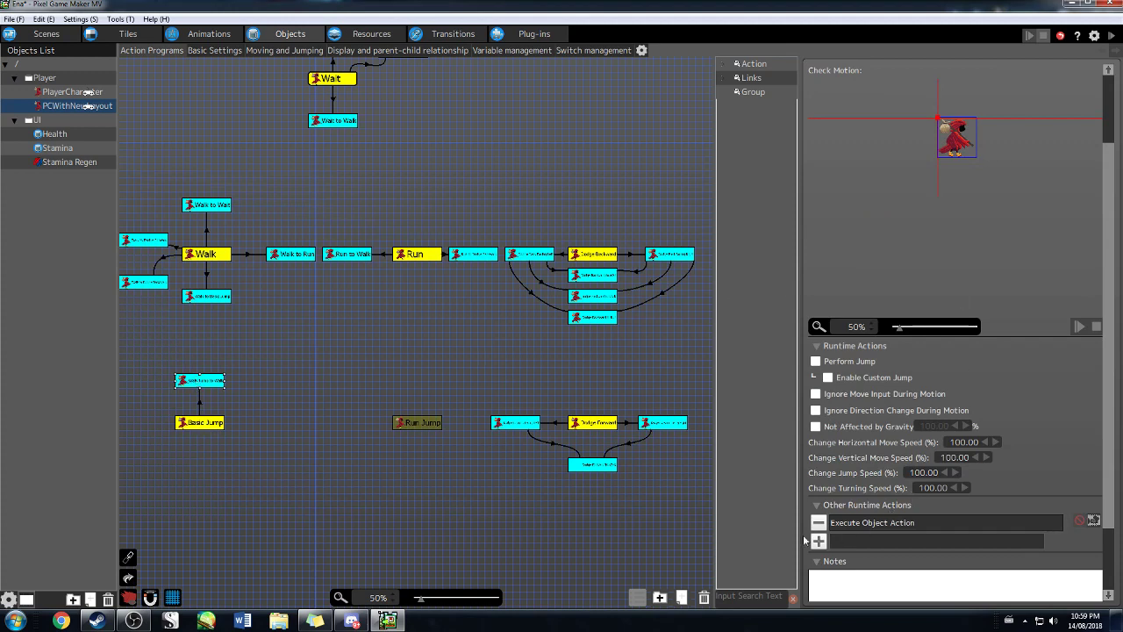
pyautogui.click(201, 402)
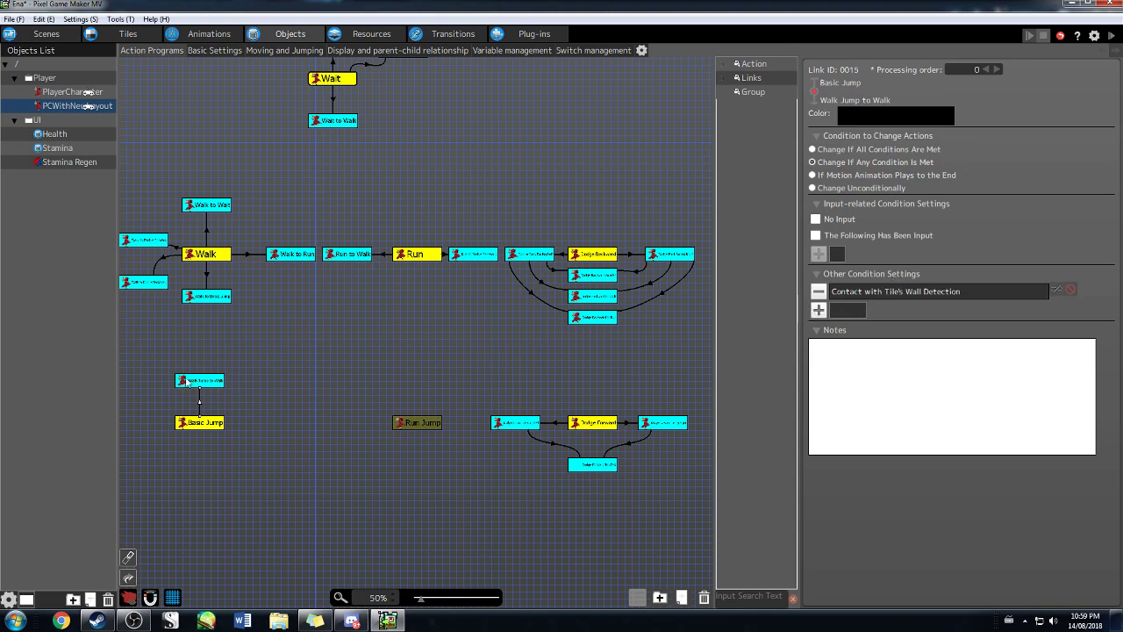
pyautogui.click(197, 423)
pyautogui.rightClick(196, 425)
pyautogui.click(172, 454)
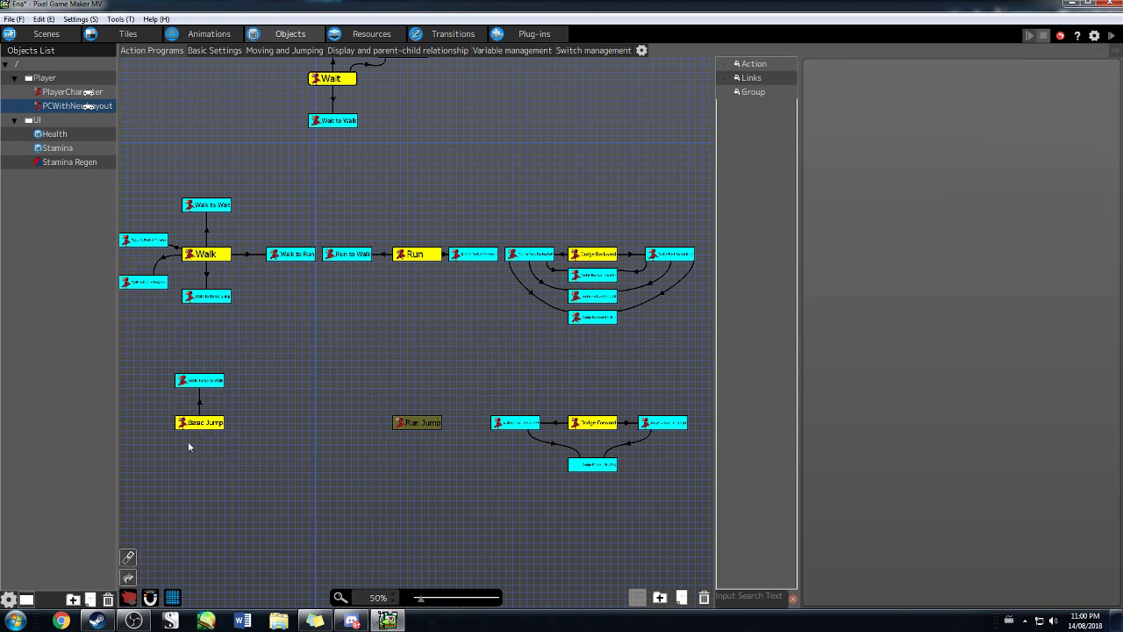
# - Add an action named Basic Double Jump directly below Basic Jump and assign it the Idle1 motion
pyautogui.rightClick(188, 442)
pyautogui.click(207, 456)
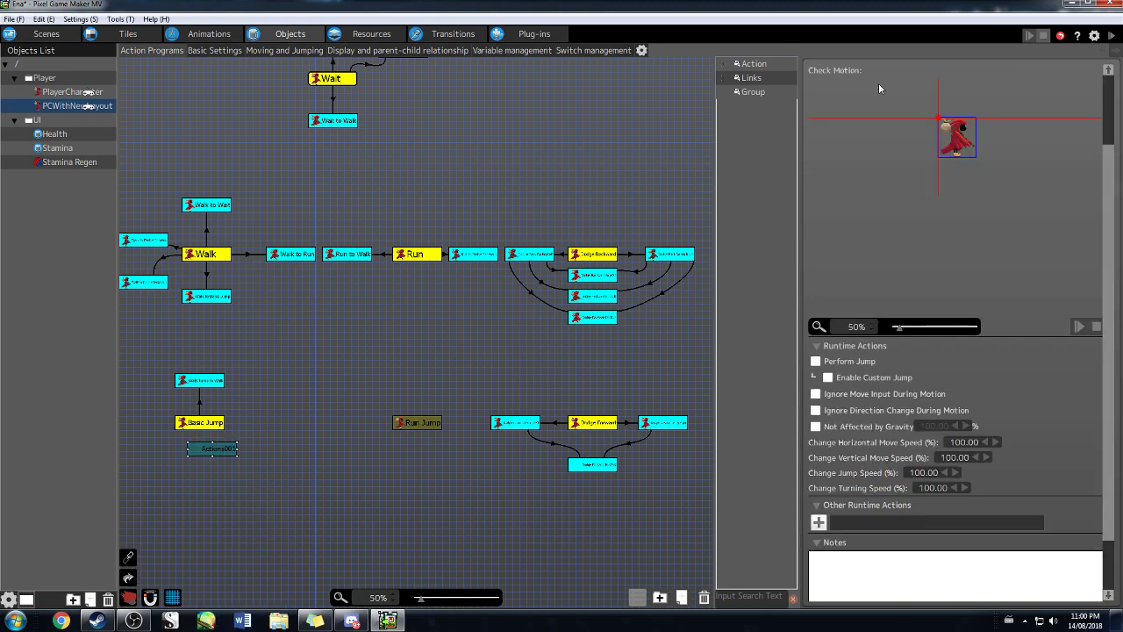
pyautogui.moveTo(1108, 131); pyautogui.dragTo(1108, 91)
pyautogui.doubleClick(972, 71)
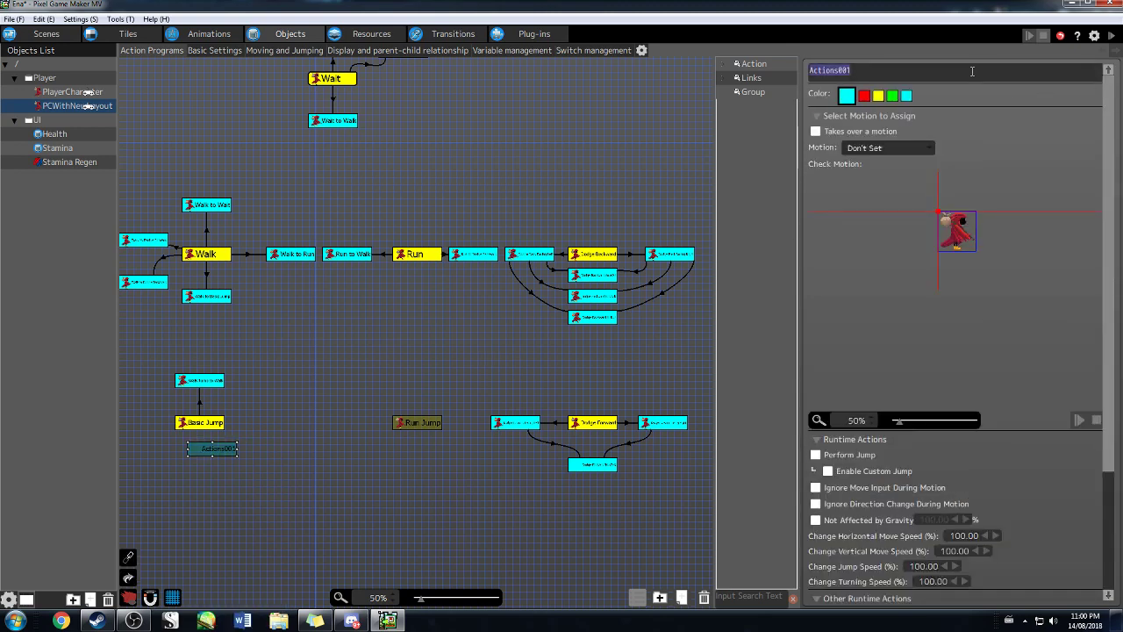
pyautogui.write('Basic Double Jump')
pyautogui.click(202, 466)
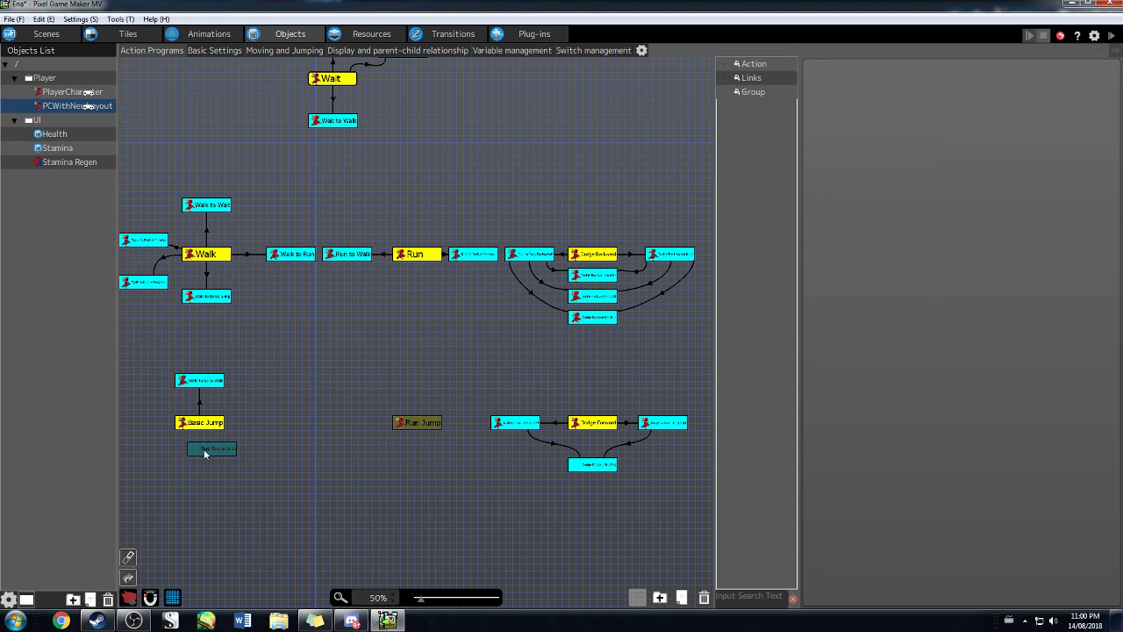
pyautogui.moveTo(206, 453); pyautogui.dragTo(199, 455)
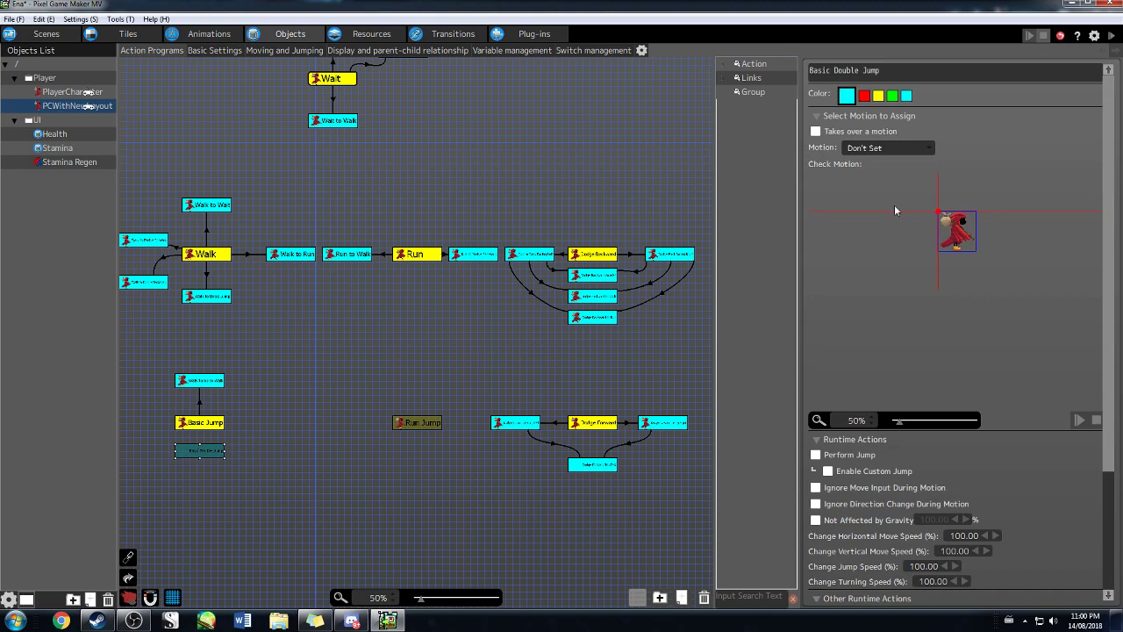
pyautogui.click(904, 147)
pyautogui.click(869, 182)
# - Create a link from Basic Jump to Basic Double Jump
pyautogui.click(206, 428)
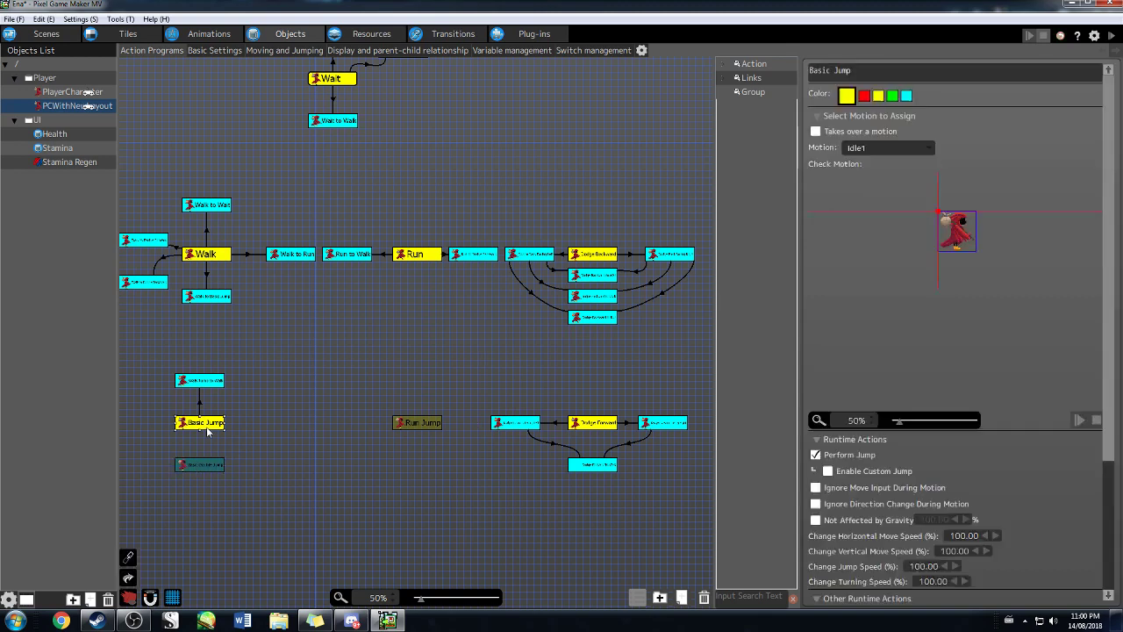
pyautogui.rightClick(207, 426)
pyautogui.click(240, 449)
pyautogui.click(205, 465)
# - Give the link from Basic Jump to Basic Double Jump a Jump Peak Reached condition and an A Pressed input condition
pyautogui.click(825, 292)
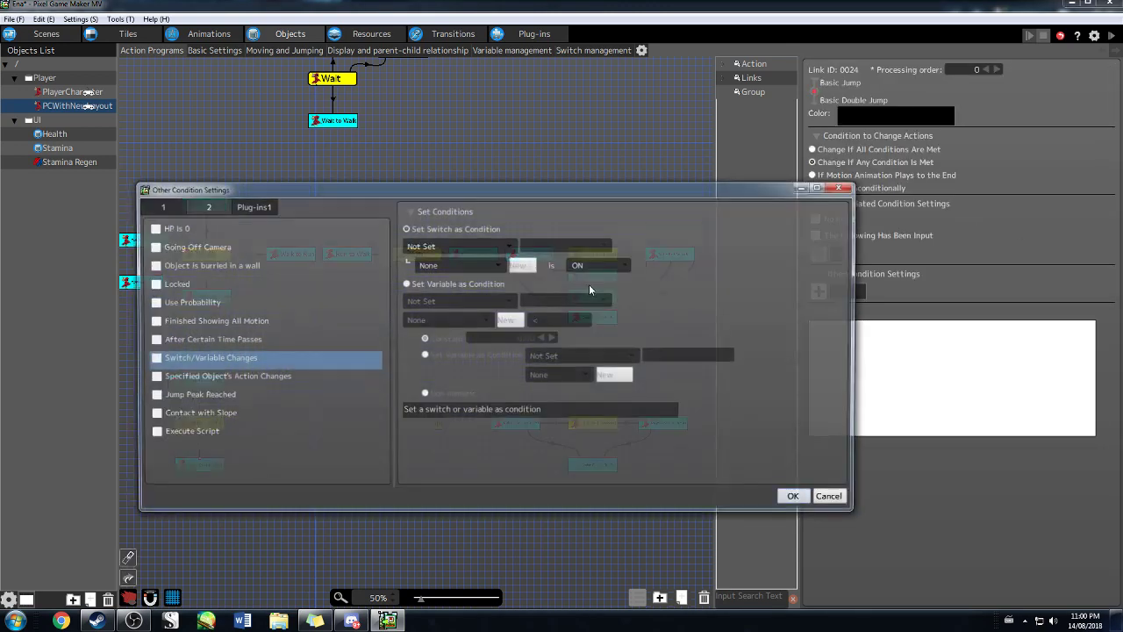
pyautogui.click(200, 205)
pyautogui.click(180, 206)
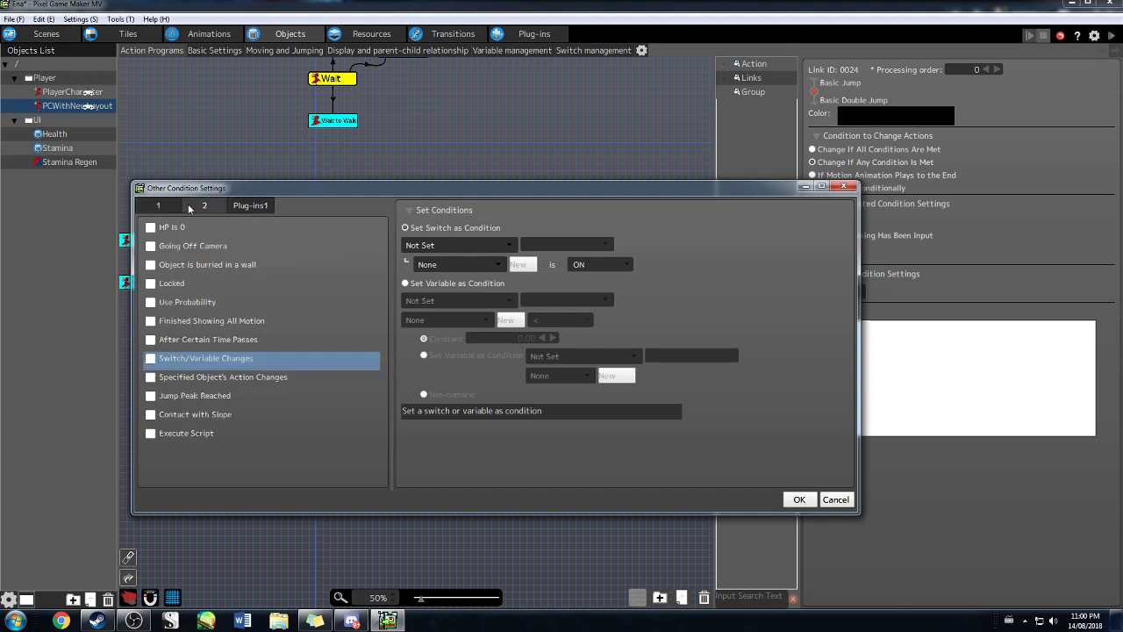
pyautogui.click(154, 395)
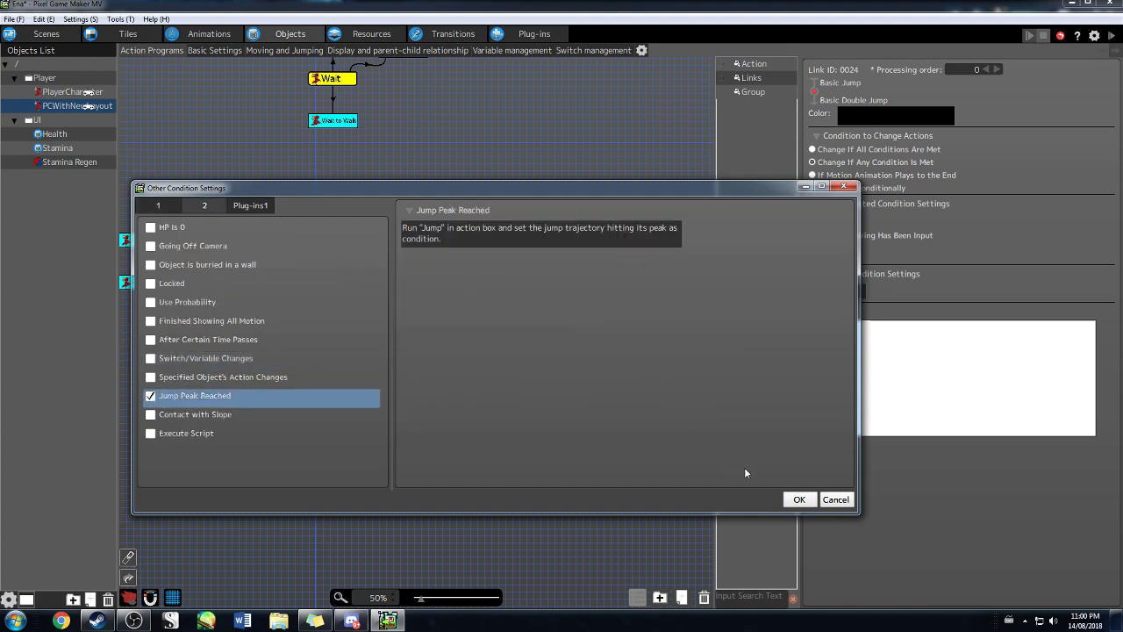
pyautogui.click(799, 499)
pyautogui.click(817, 236)
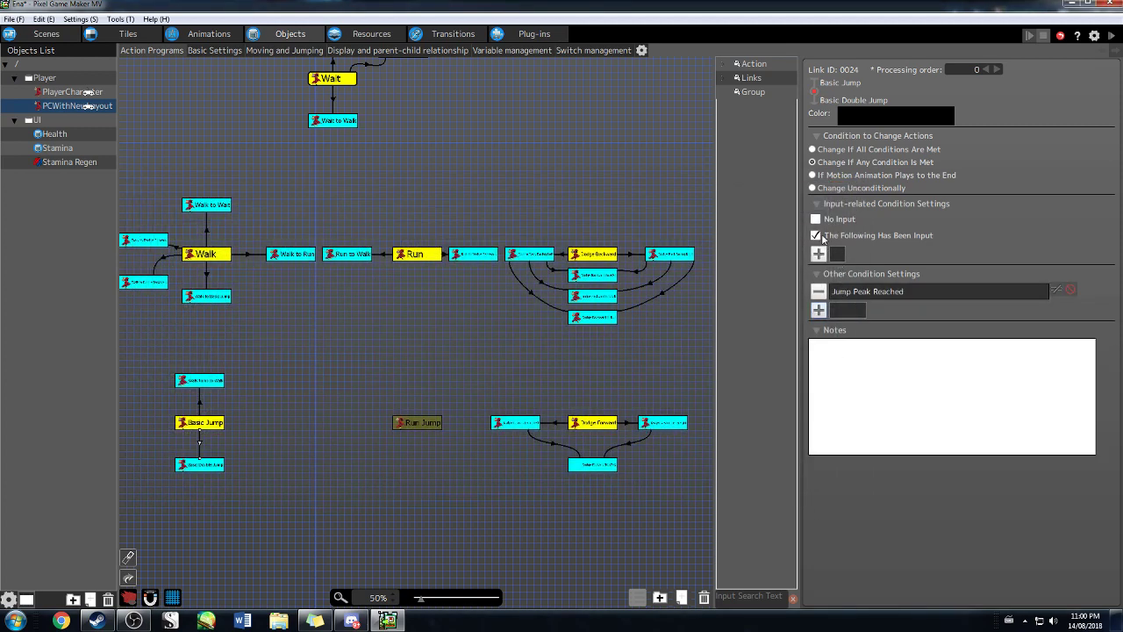
pyautogui.click(819, 256)
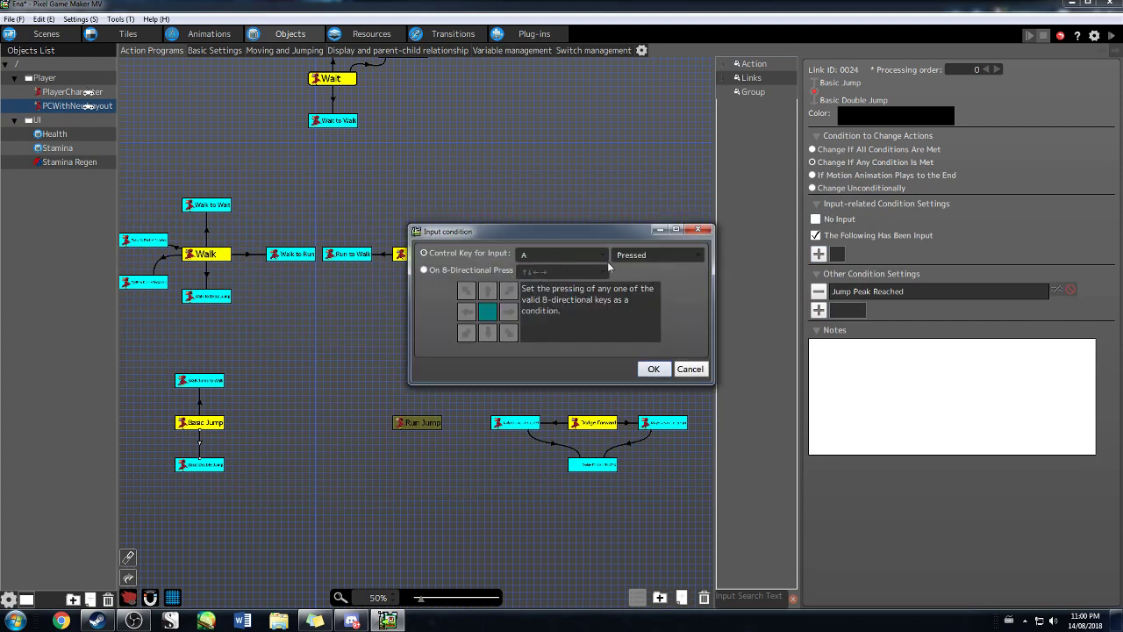
pyautogui.click(665, 366)
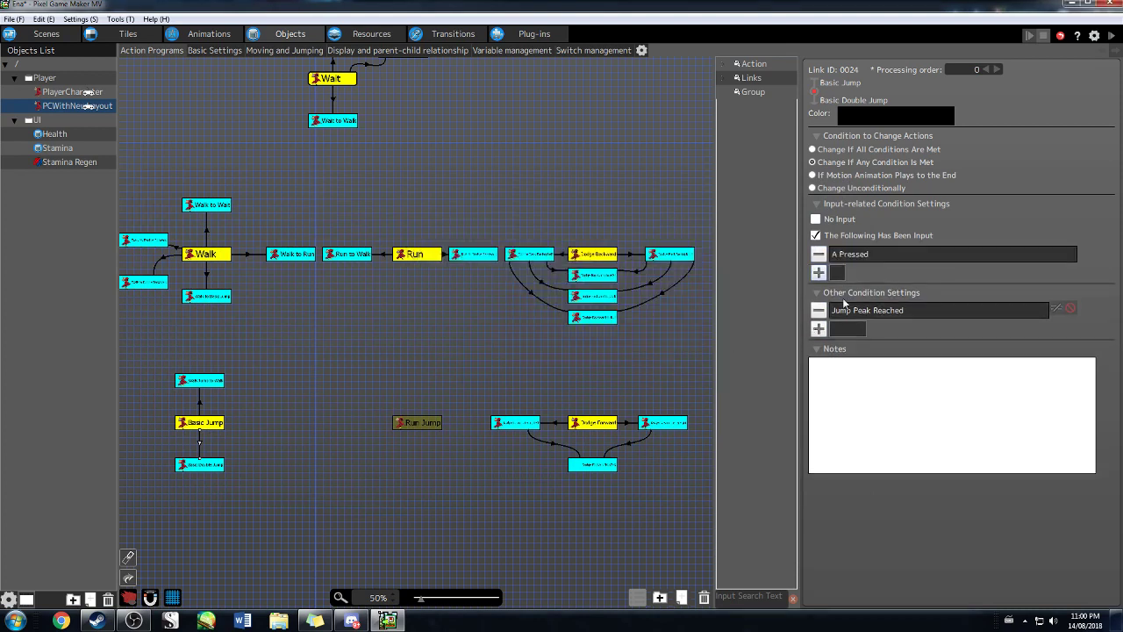
# - Enable Perform Jump on Basic Double Jump and link it to Walk Jump to Walk, shifting the link line beside the existing ones
pyautogui.click(199, 467)
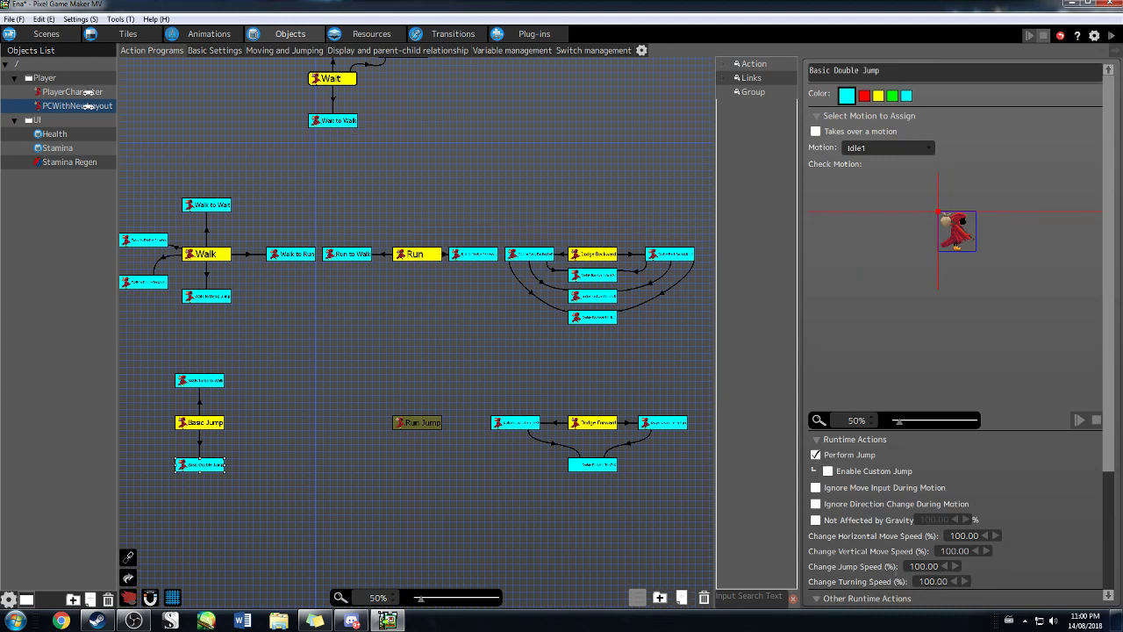
pyautogui.rightClick(214, 465)
pyautogui.click(241, 466)
pyautogui.click(215, 383)
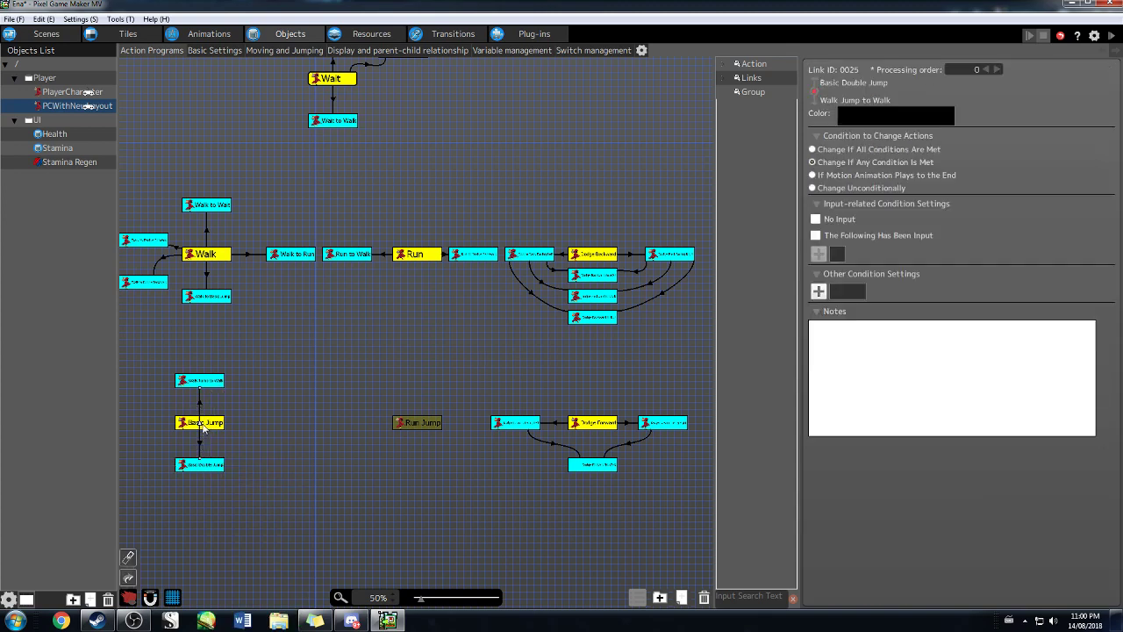
pyautogui.moveTo(201, 465); pyautogui.dragTo(223, 464)
pyautogui.moveTo(200, 392); pyautogui.dragTo(220, 394)
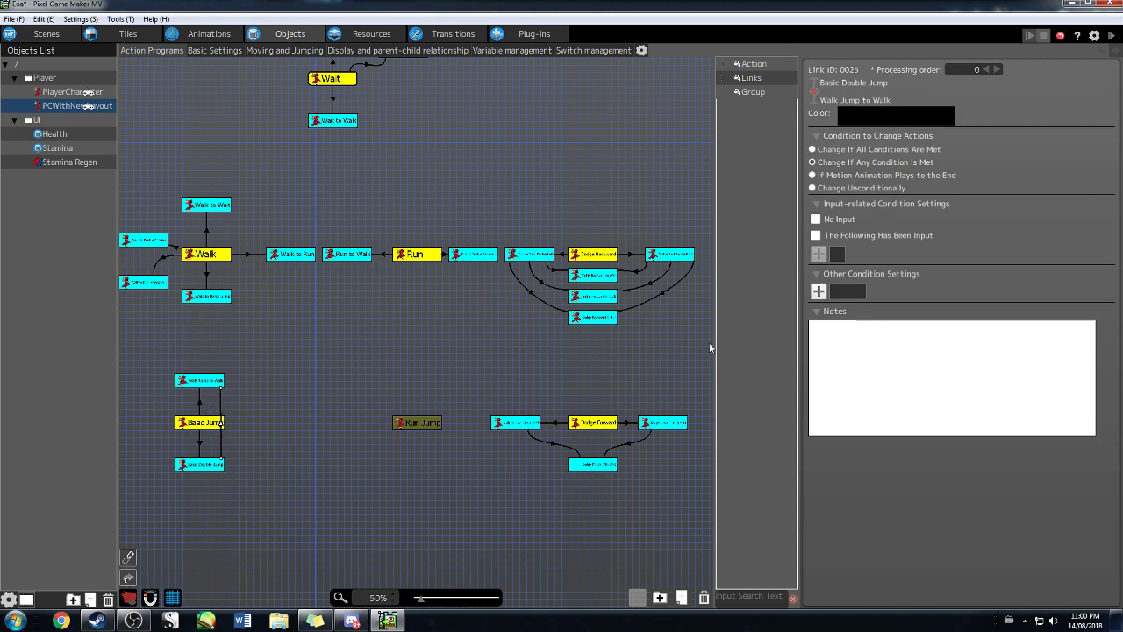
# - Add a Contact with Tile's Wall Detection condition in the downward direction to the link from Basic Double Jump to Walk Jump to Walk
pyautogui.click(822, 294)
pyautogui.click(160, 206)
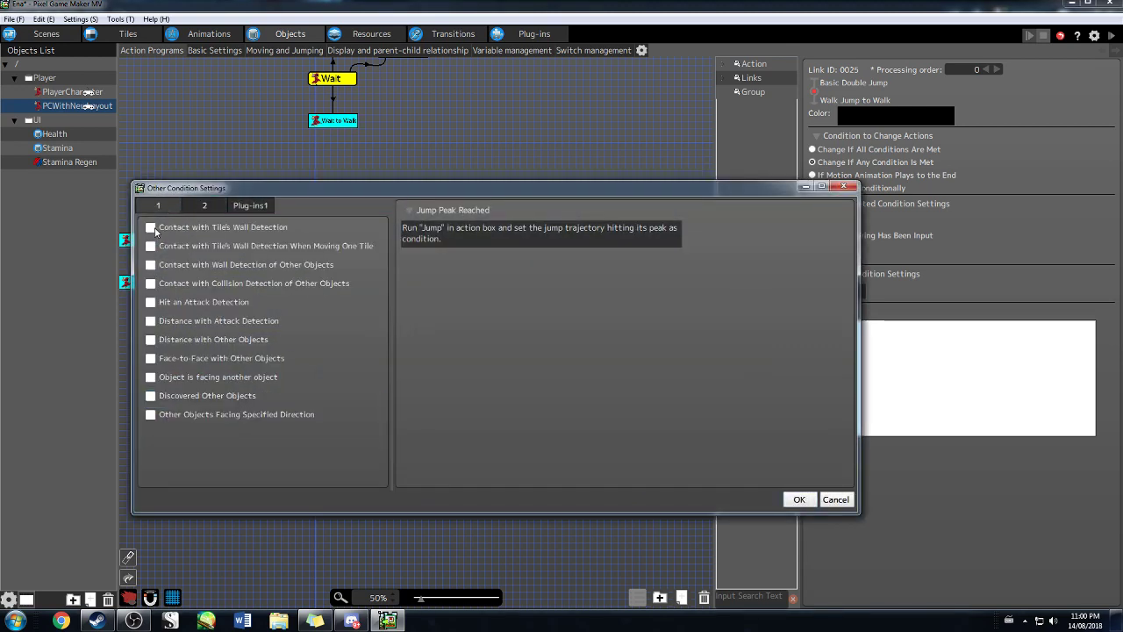
pyautogui.click(151, 229)
pyautogui.click(439, 287)
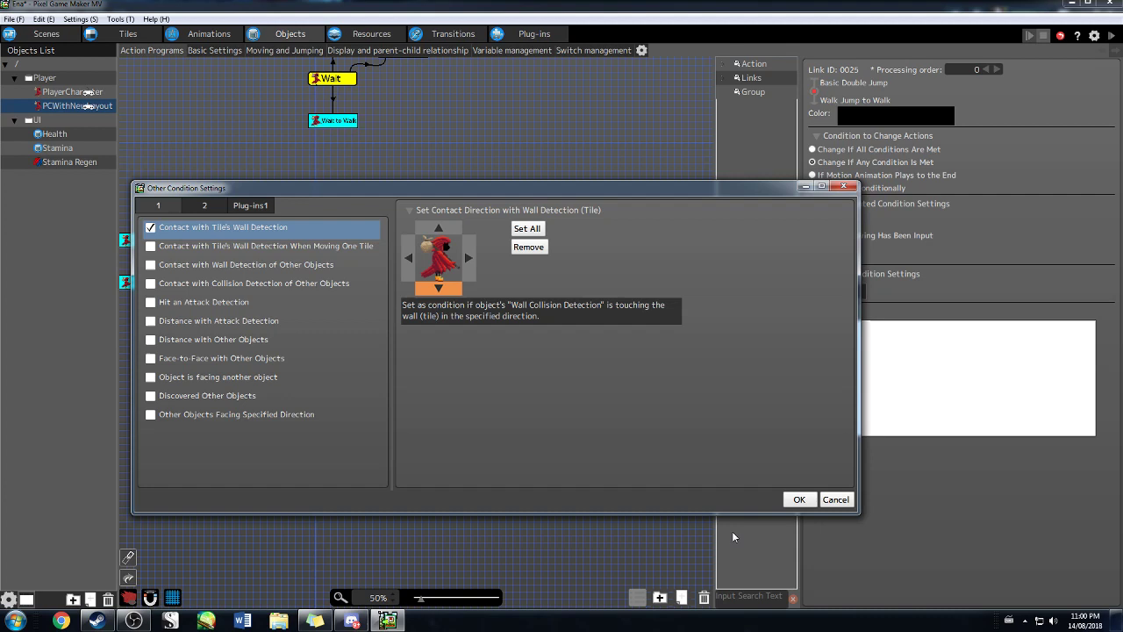
pyautogui.click(798, 500)
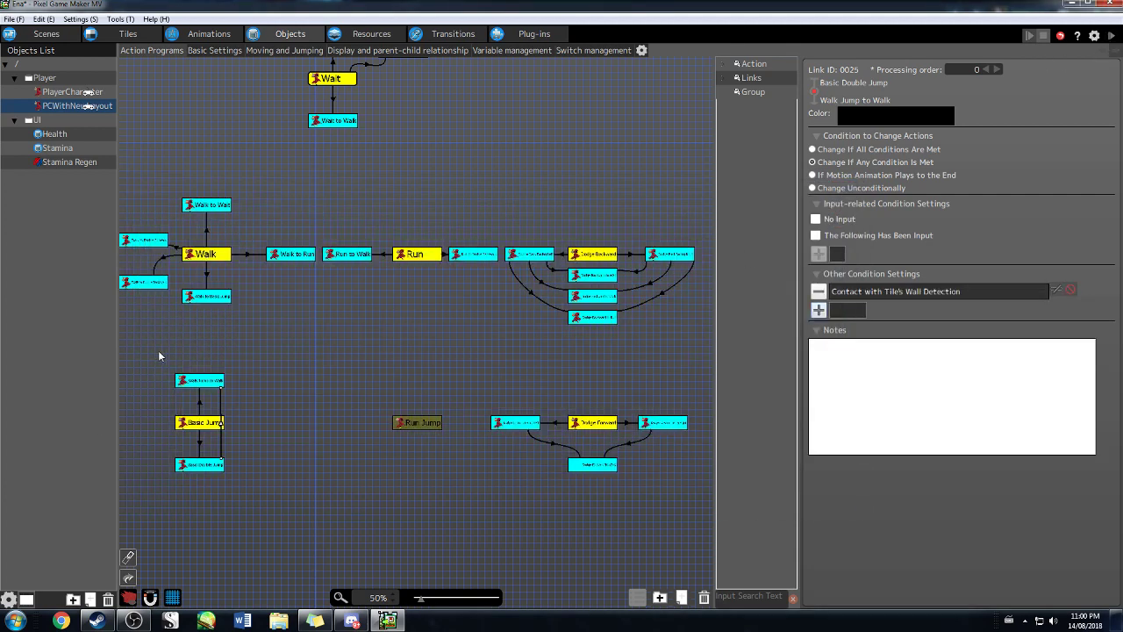
# - Check the wall contact direction set on the link from Basic Jump to Walk Jump to Walk
pyautogui.click(204, 424)
pyautogui.click(200, 407)
pyautogui.doubleClick(904, 292)
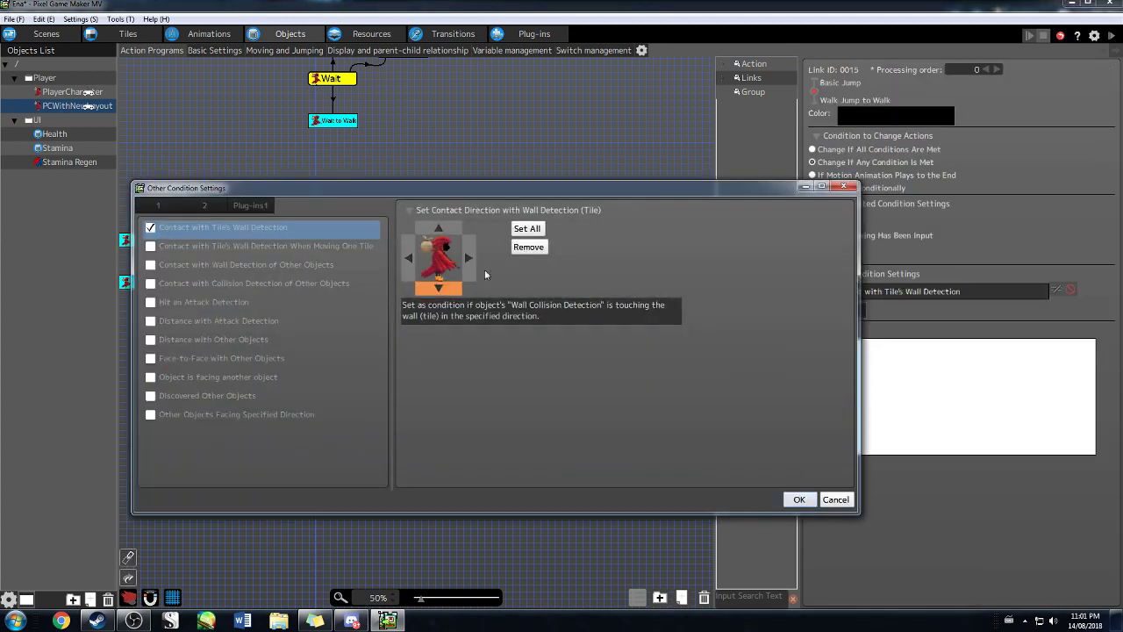
pyautogui.click(800, 500)
pyautogui.click(208, 383)
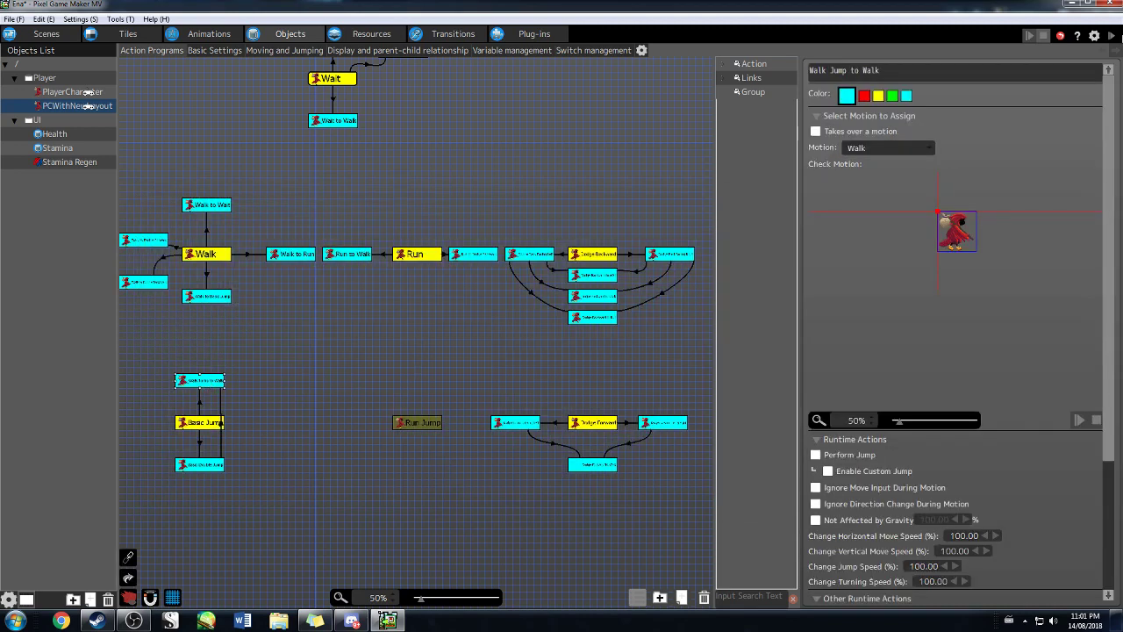
# - Test-play the game, moving the character forward and jumping to try the double jump, and close the test window
pyautogui.click(1113, 37)
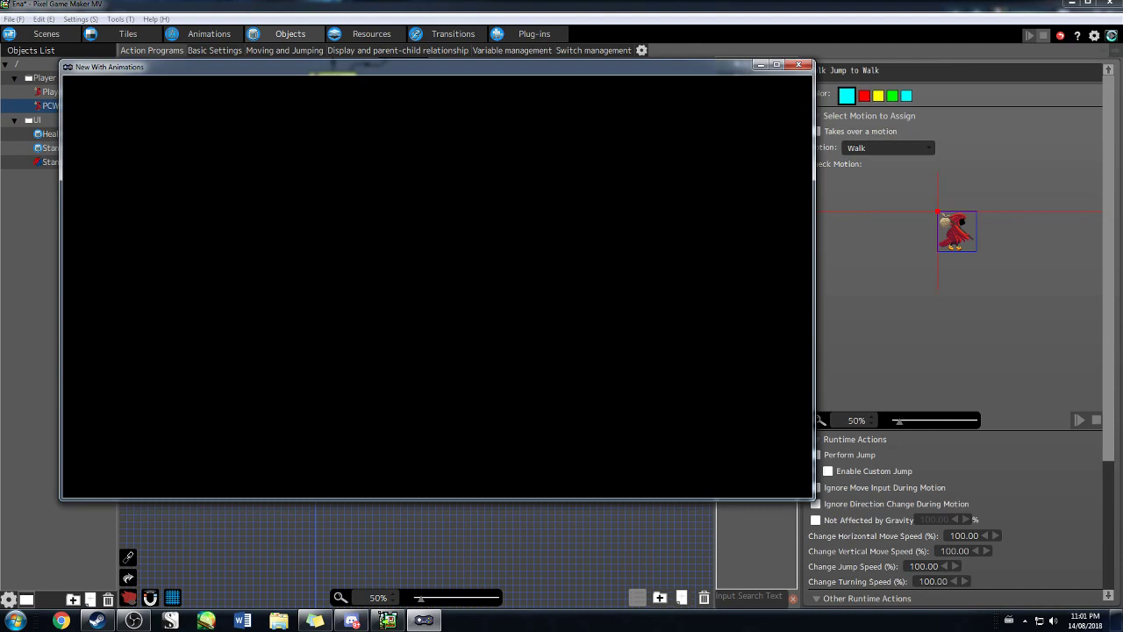
pyautogui.press('Right')
pyautogui.press('space')
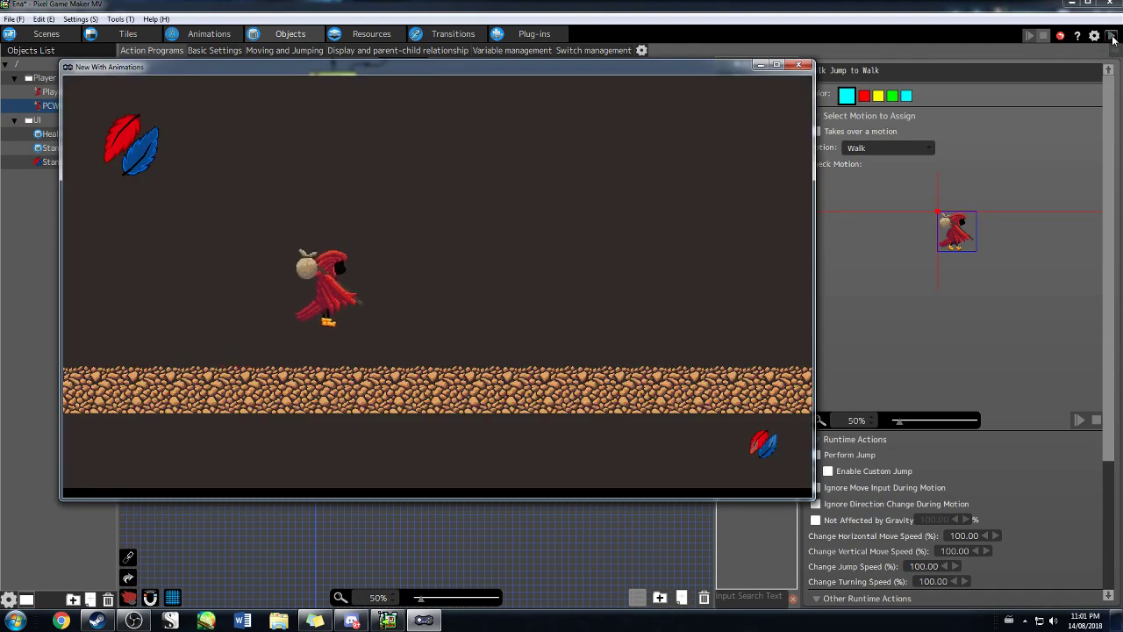
pyautogui.press('Right')
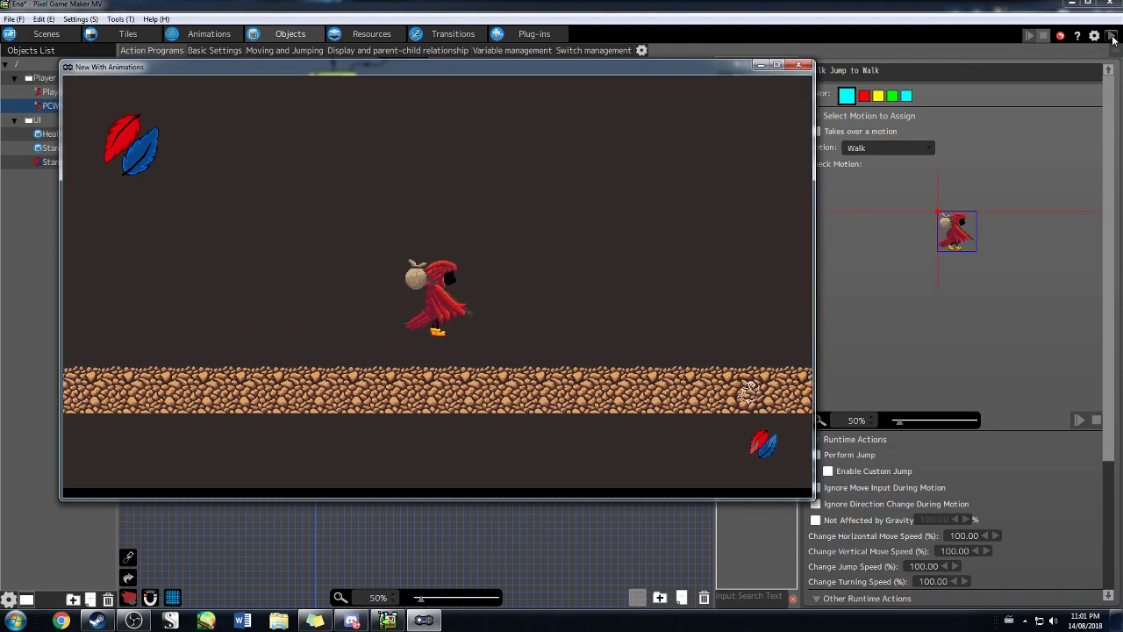
pyautogui.press('space')
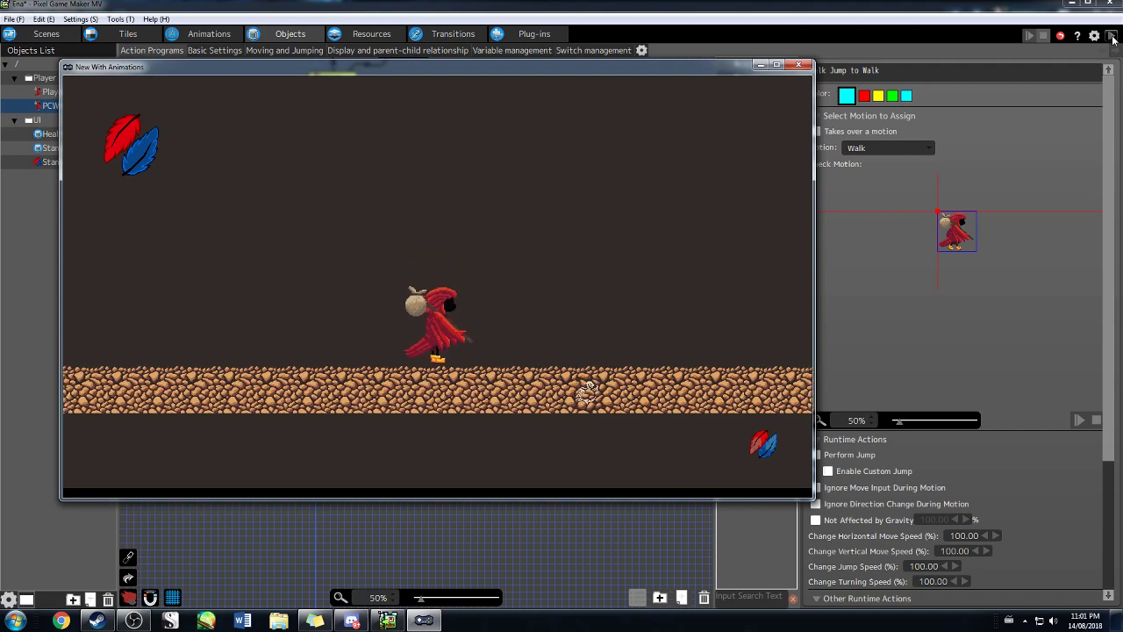
pyautogui.click(1111, 36)
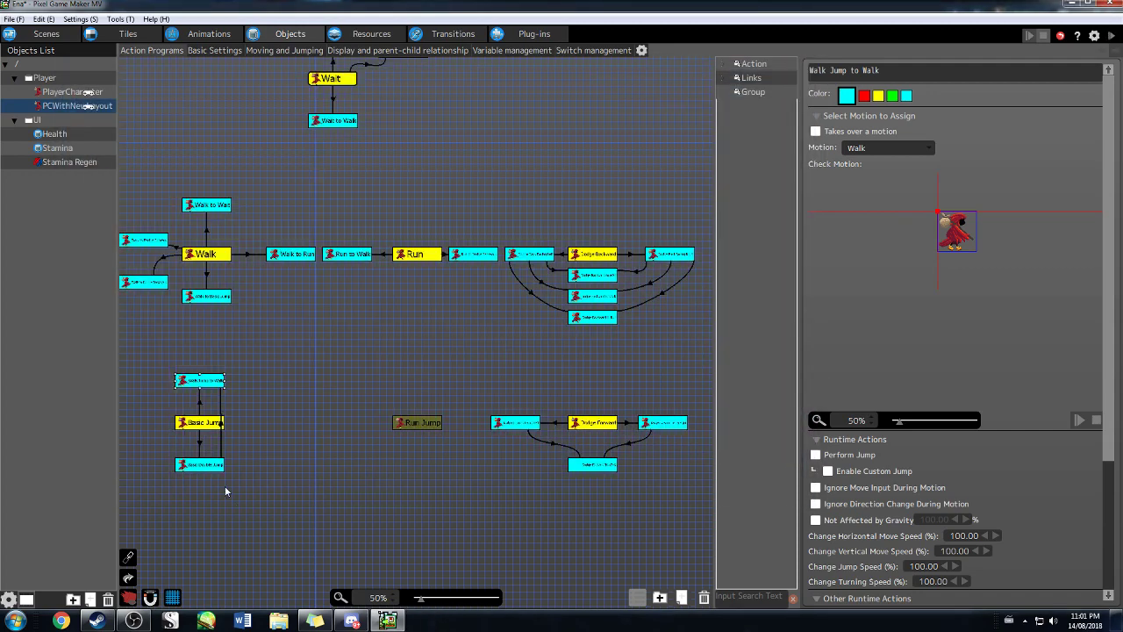
# - Change the A key input condition on the link from Basic Jump to Basic Double Jump to On Press
pyautogui.click(211, 468)
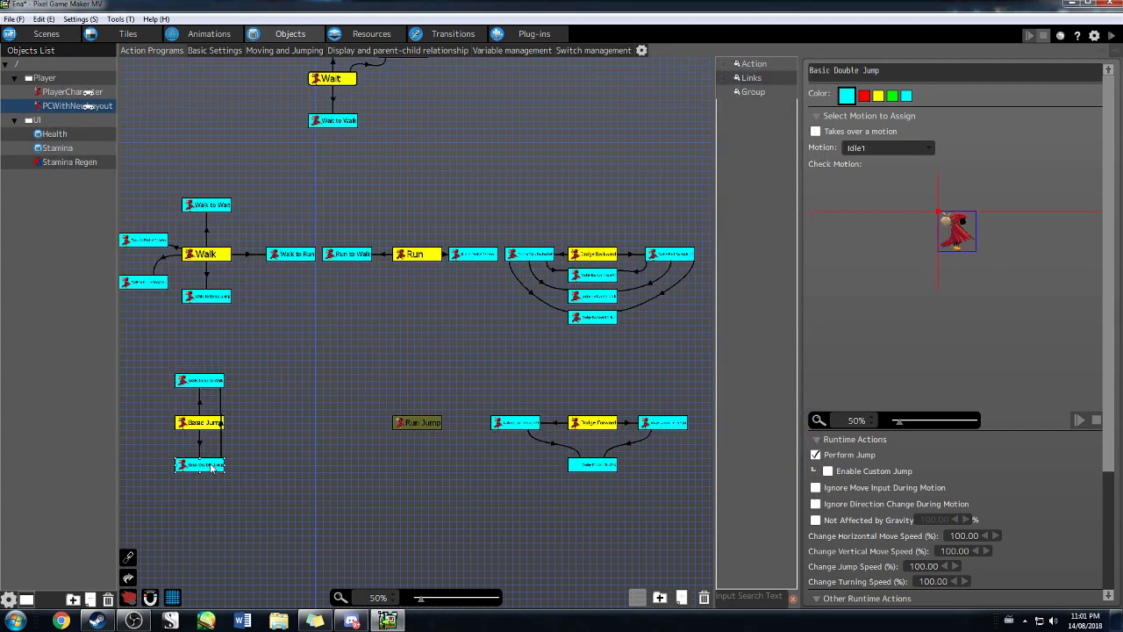
pyautogui.click(200, 447)
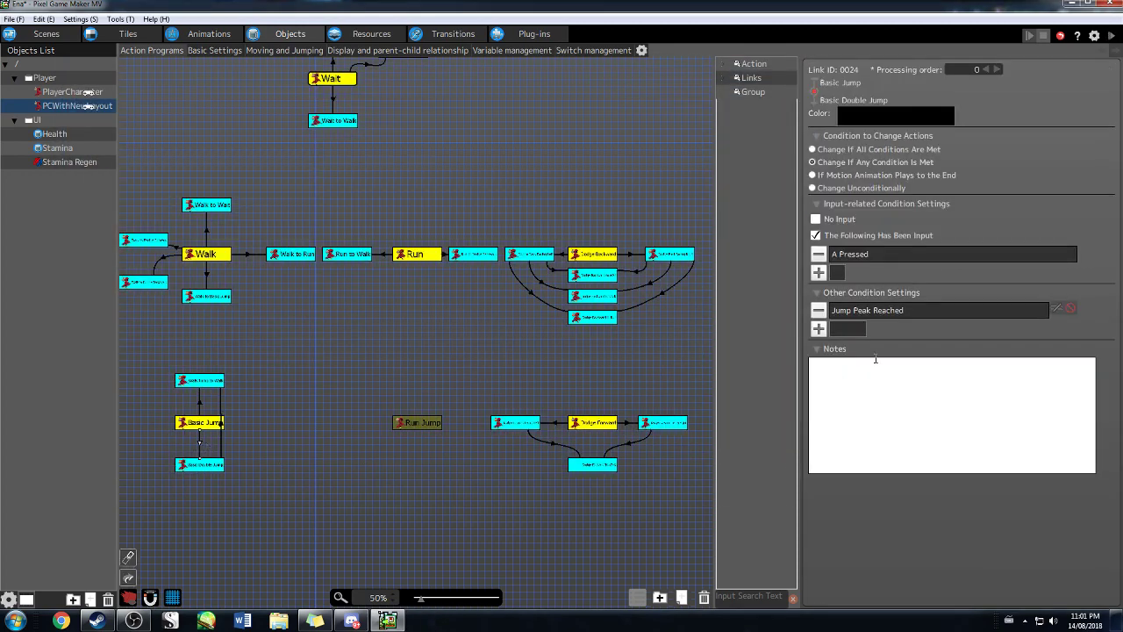
pyautogui.click(866, 252)
pyautogui.click(650, 254)
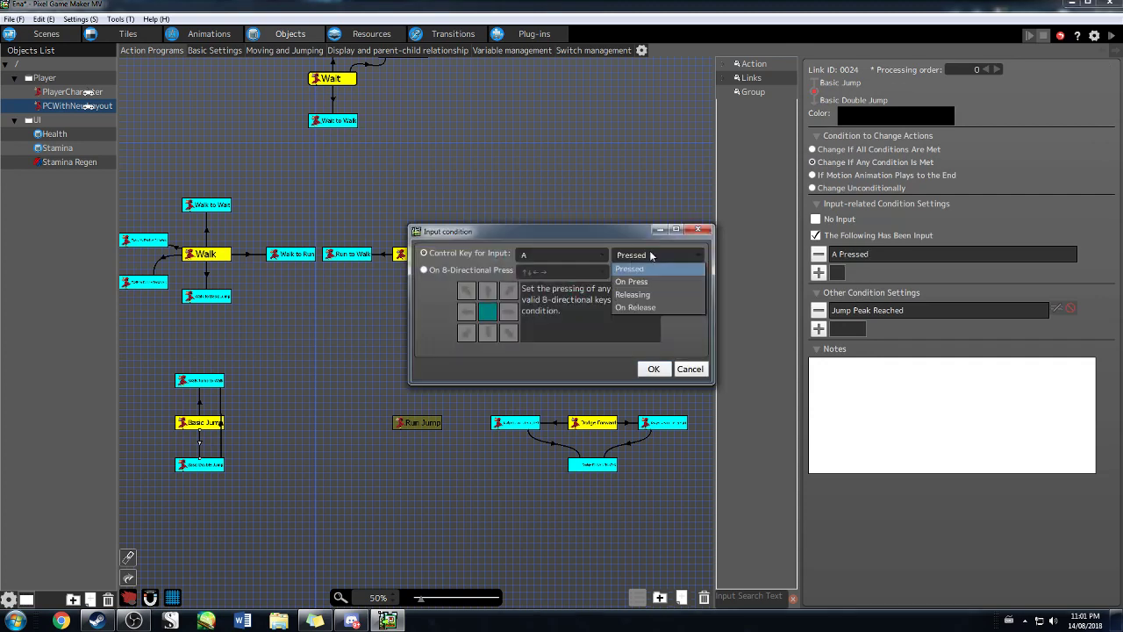
pyautogui.click(644, 282)
pyautogui.click(654, 369)
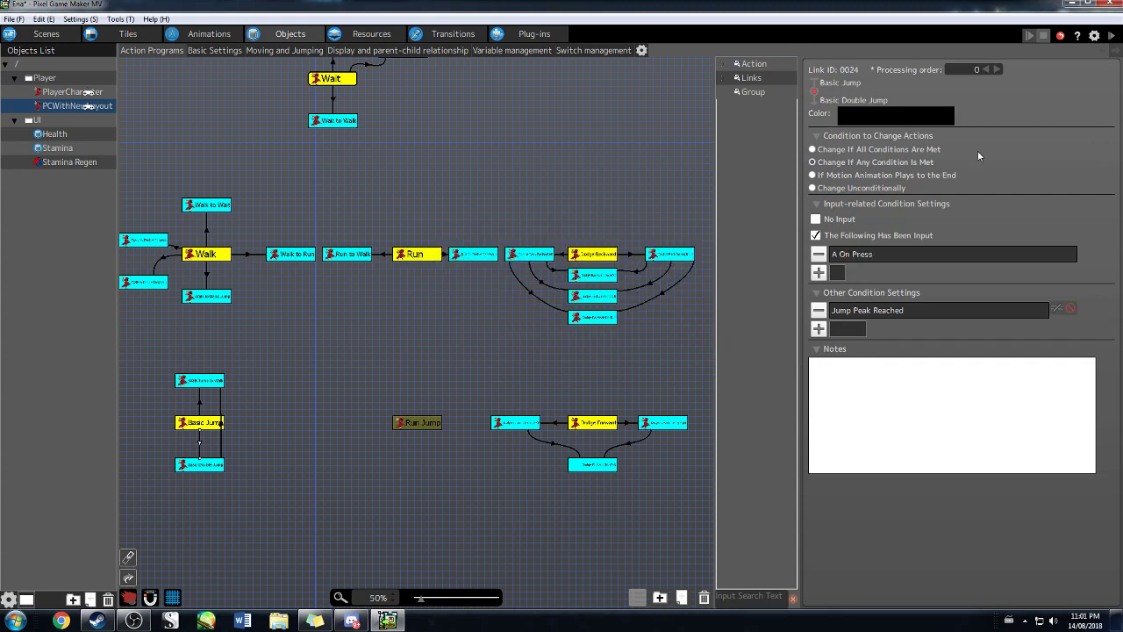
# - Test-play the game, moving the character forward and jumping repeatedly to try the On Press double jump, and close the test window
pyautogui.click(1105, 40)
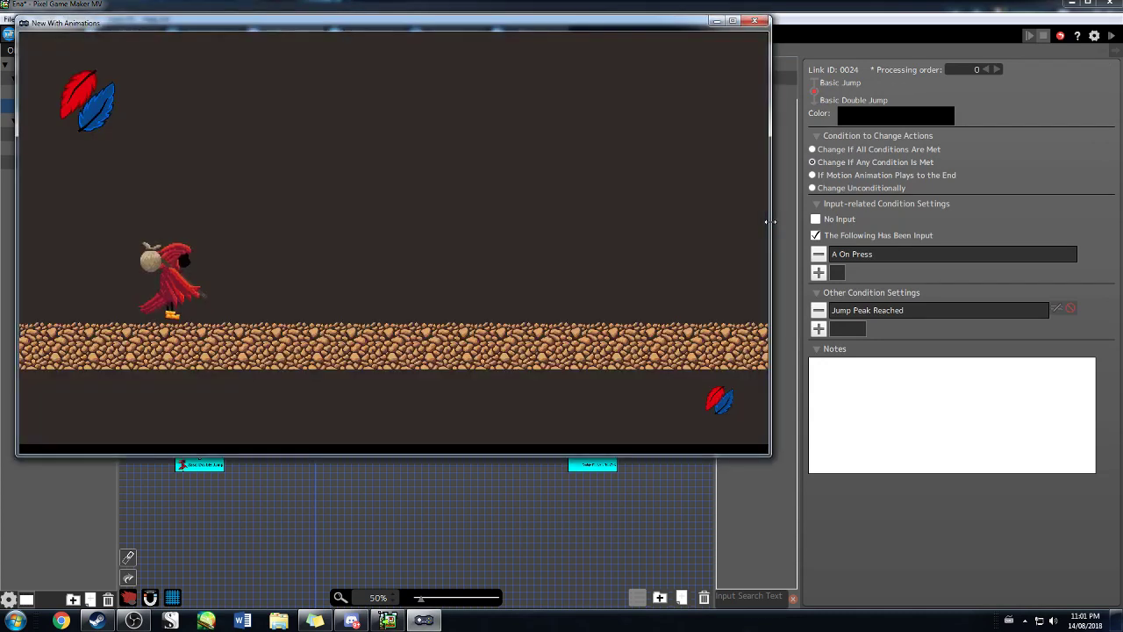
pyautogui.press('Right')
pyautogui.press('z')
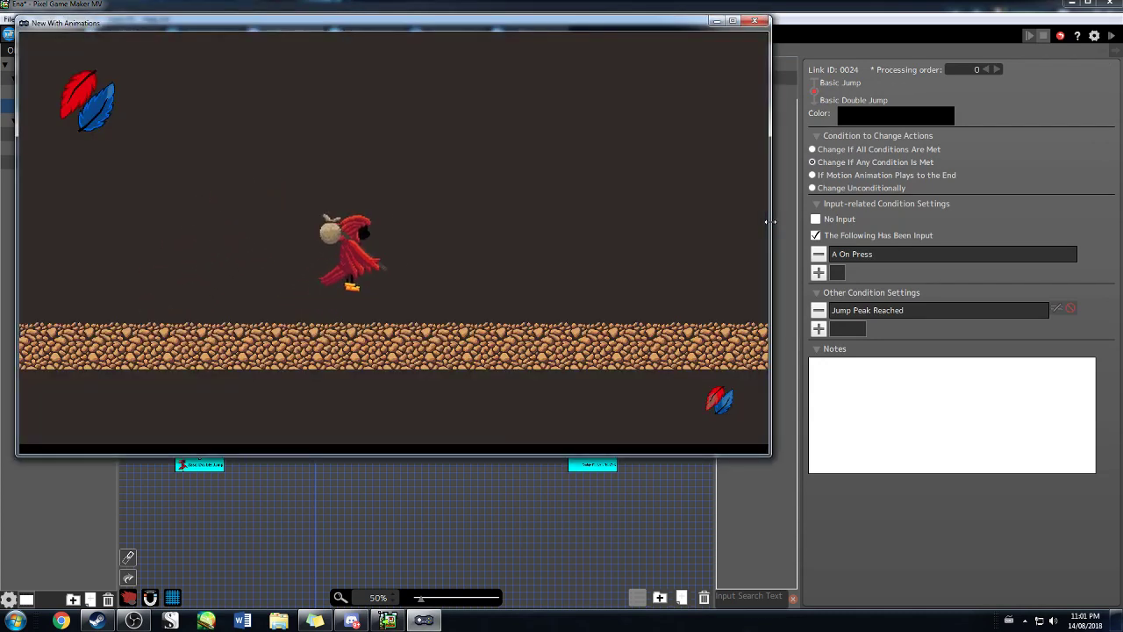
pyautogui.press('z')
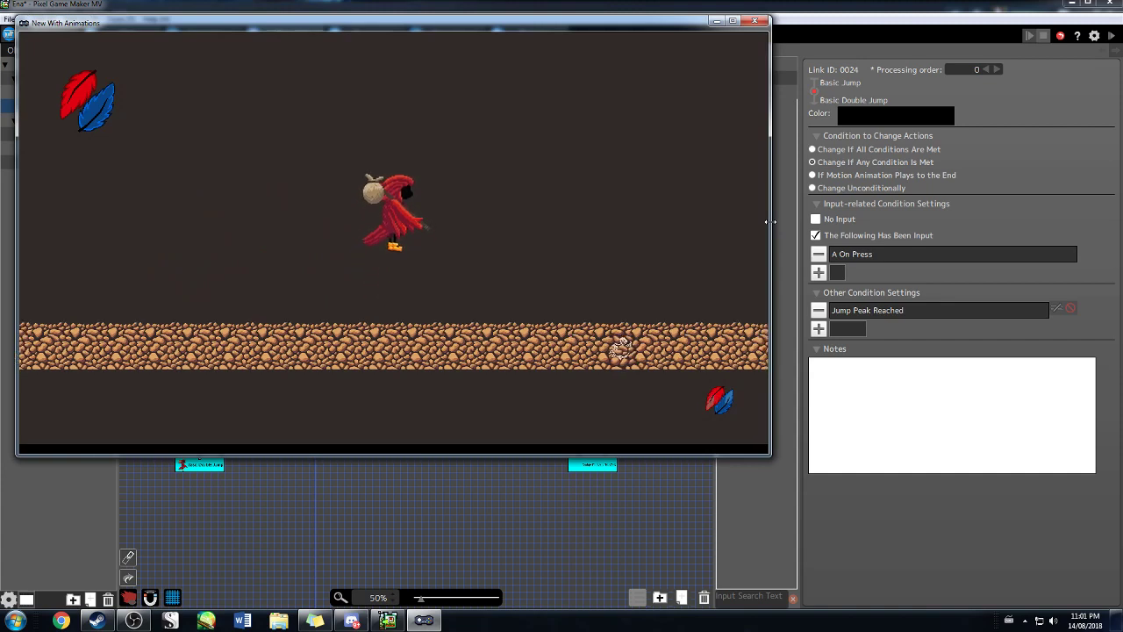
pyautogui.press('z')
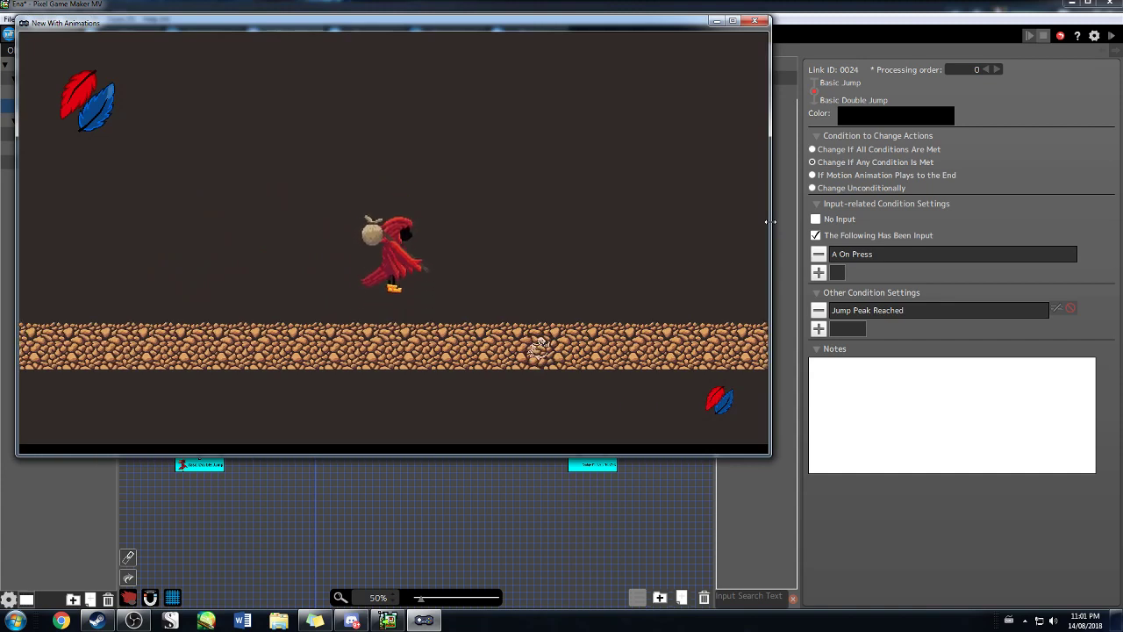
pyautogui.press('z')
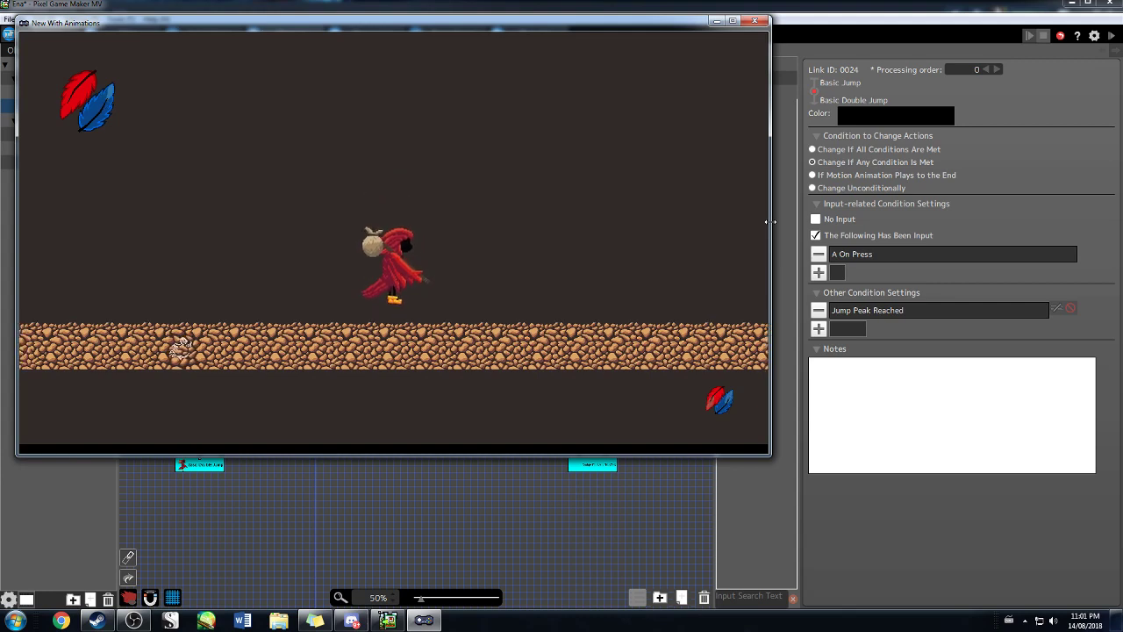
pyautogui.press('z')
pyautogui.press('z')
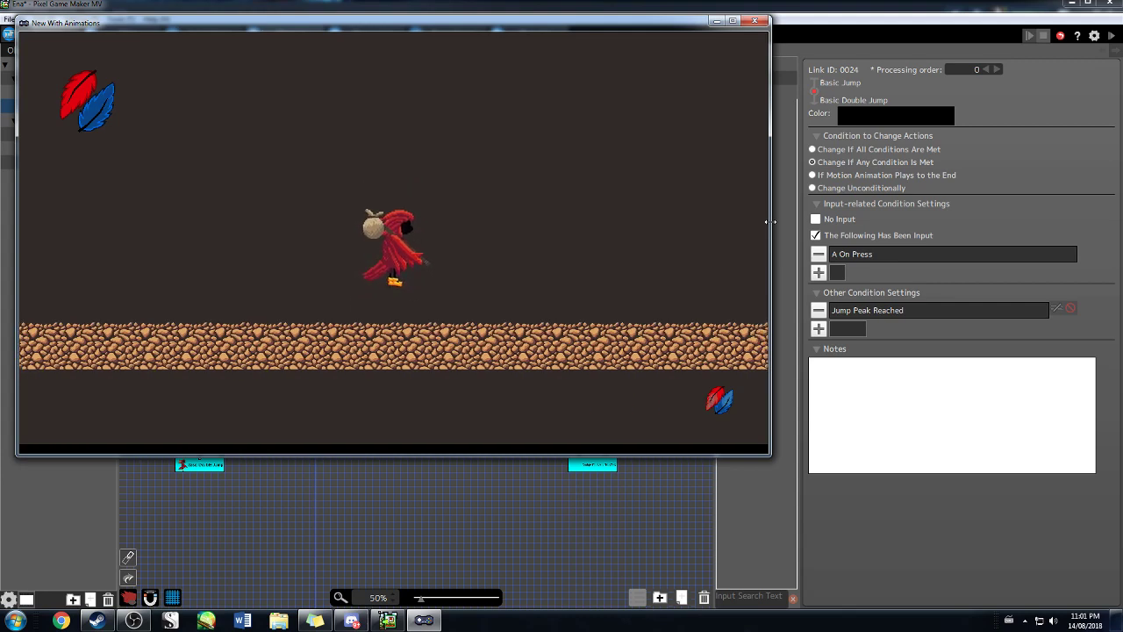
pyautogui.press('z')
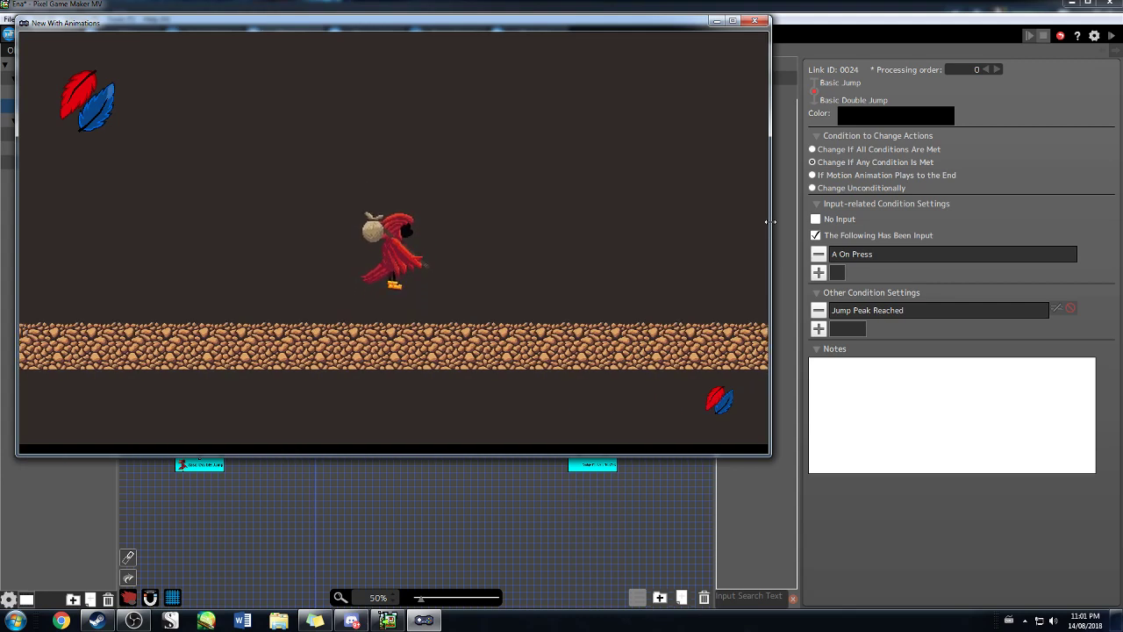
pyautogui.press('z')
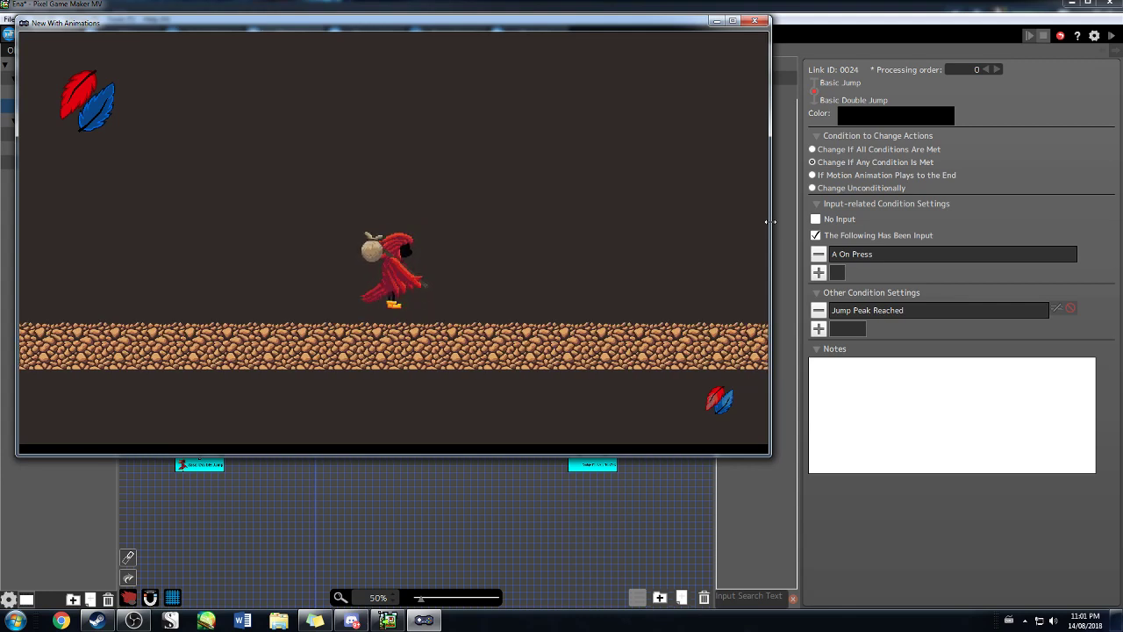
pyautogui.press('z')
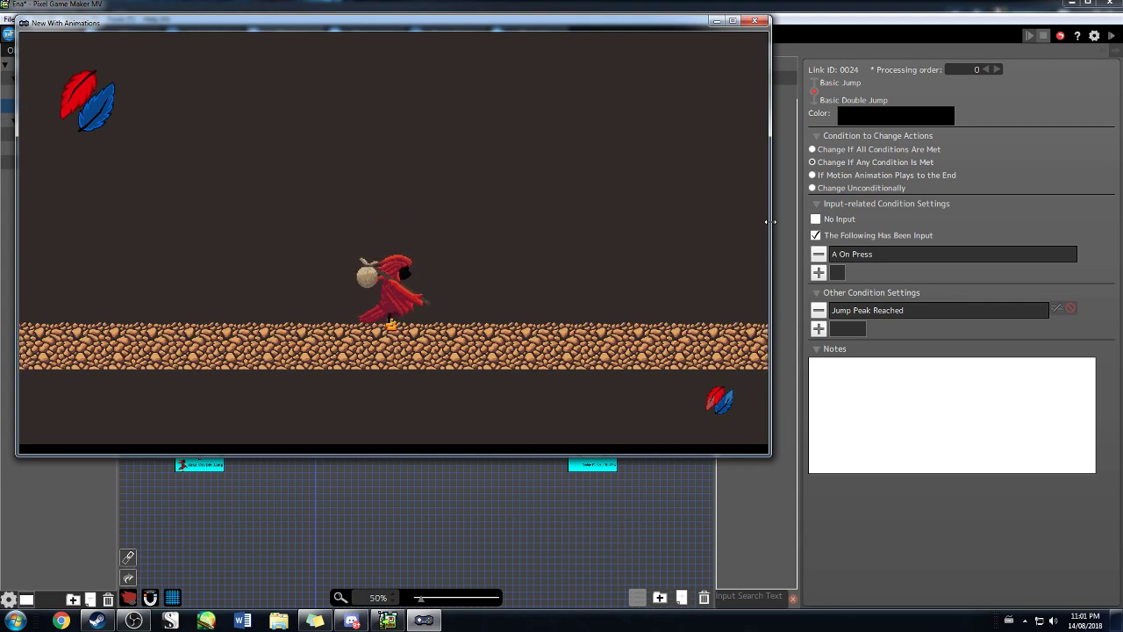
pyautogui.press('z')
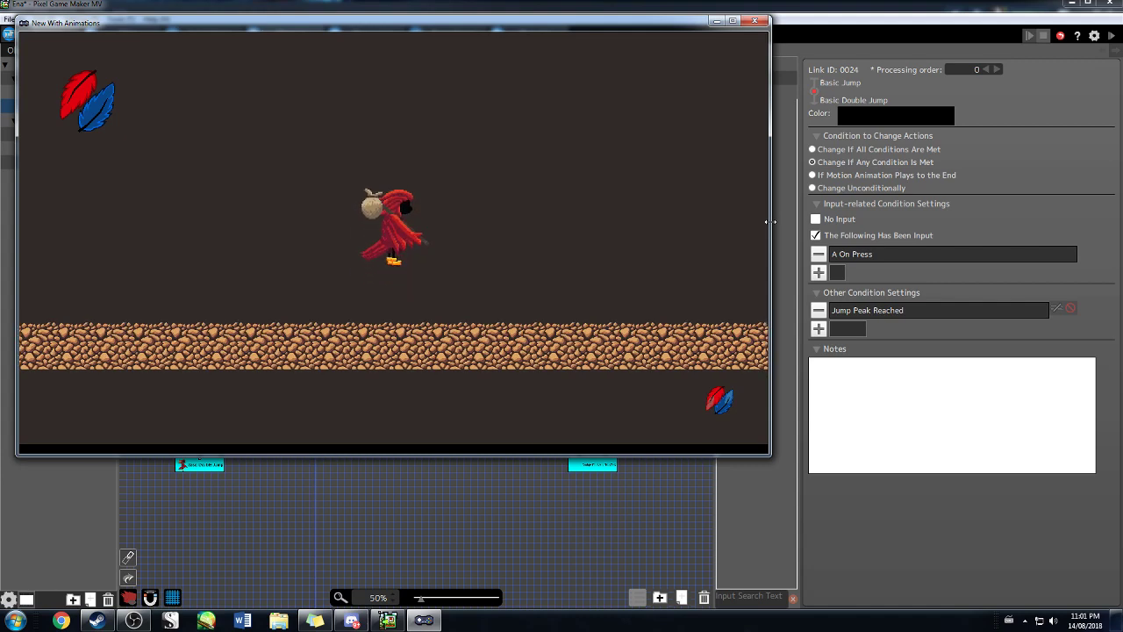
pyautogui.press('z')
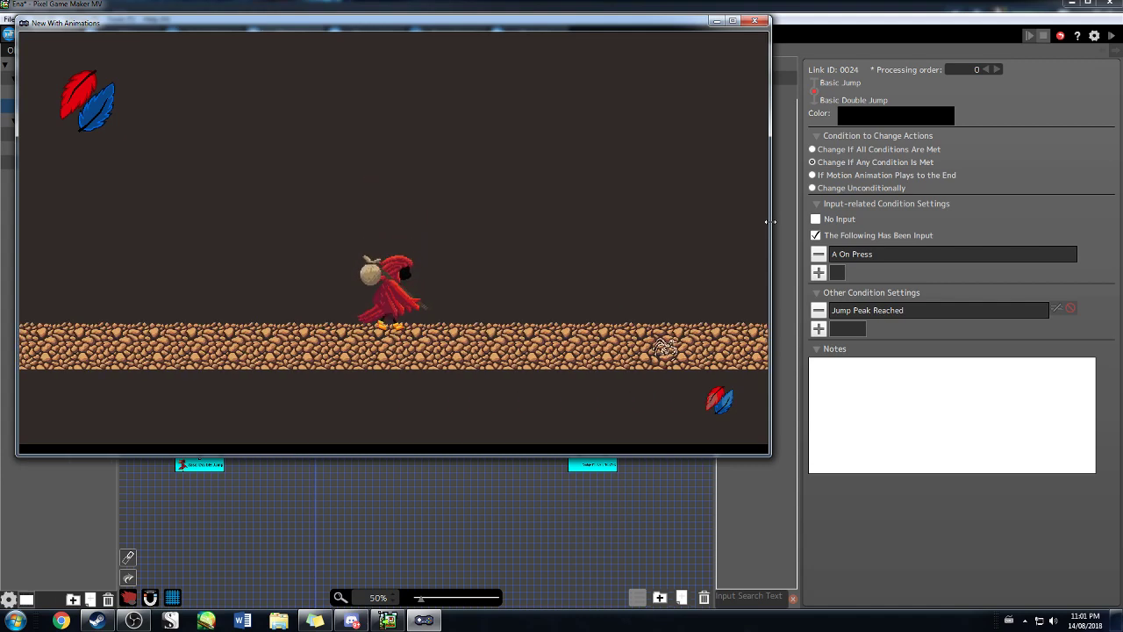
pyautogui.press('z')
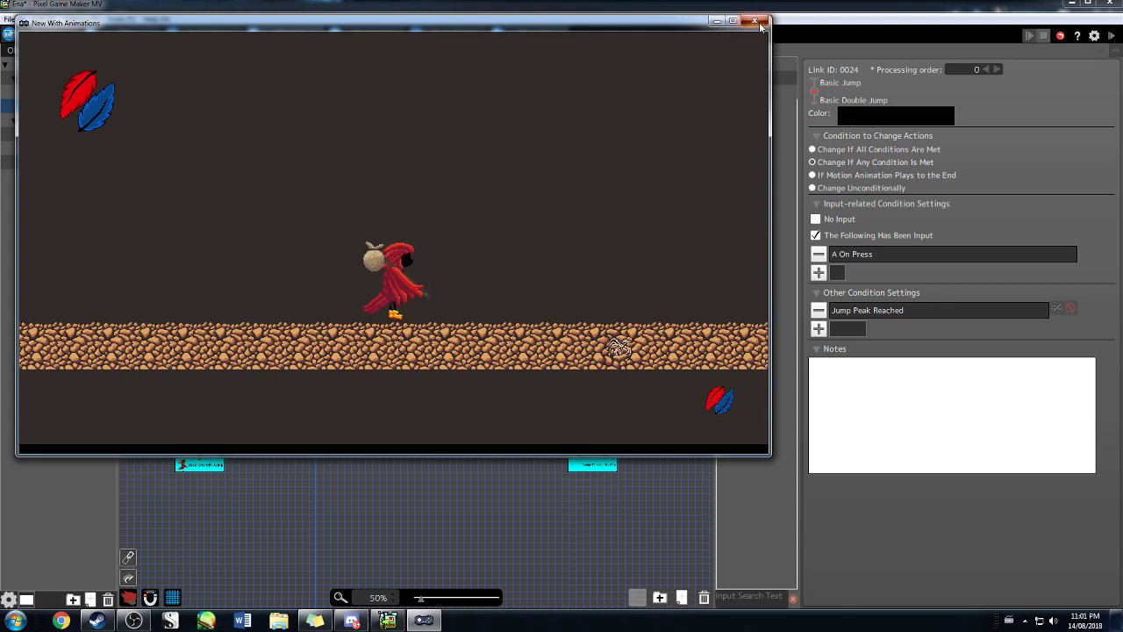
pyautogui.click(754, 21)
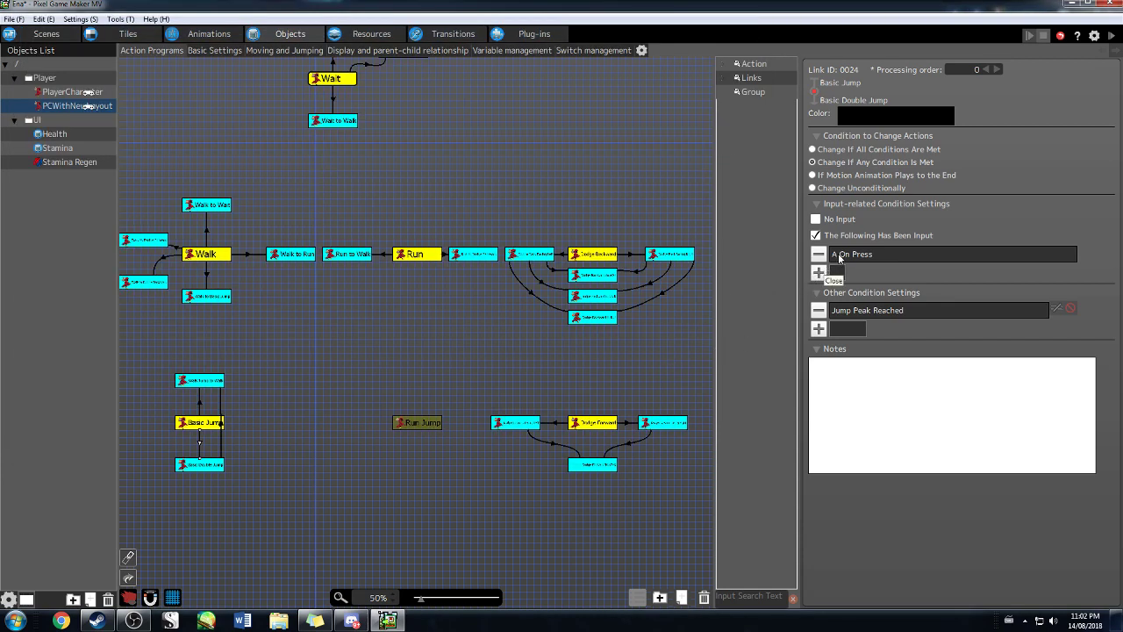
# - Set the Basic Jump to Basic Double Jump link to Change If All Conditions Are Met and test-play the double jump
pyautogui.click(843, 151)
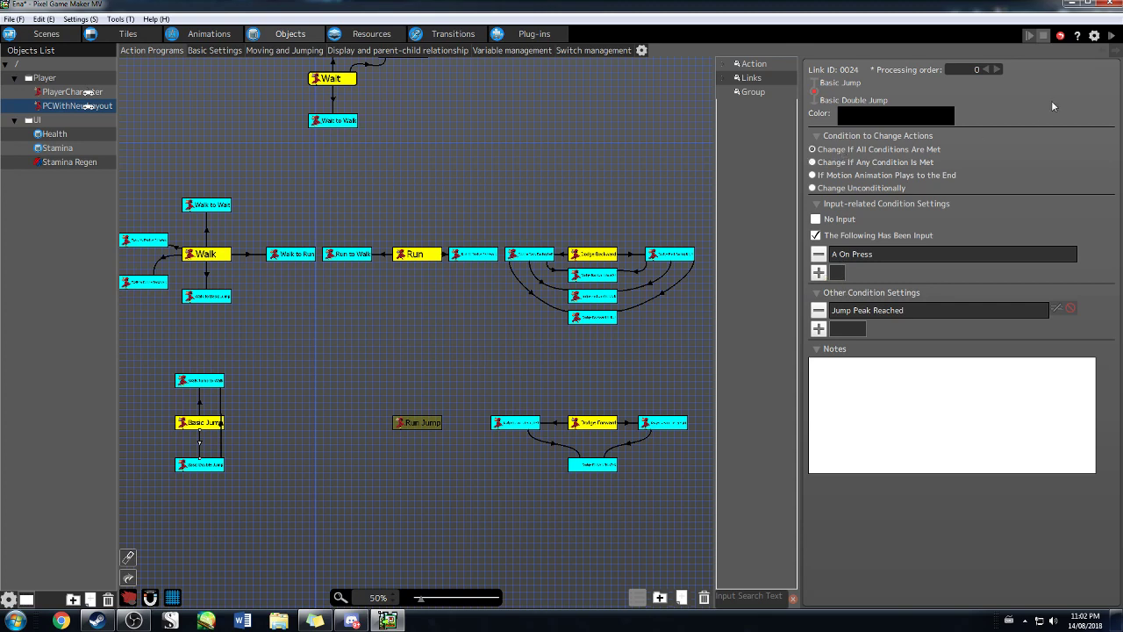
pyautogui.click(1112, 37)
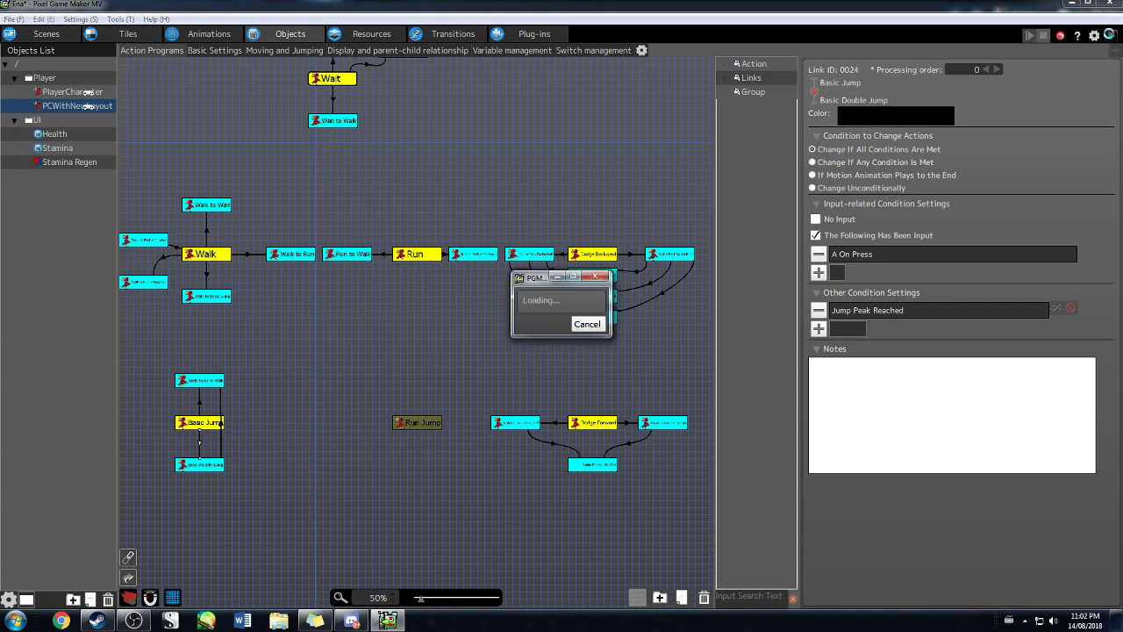
pyautogui.press('Right')
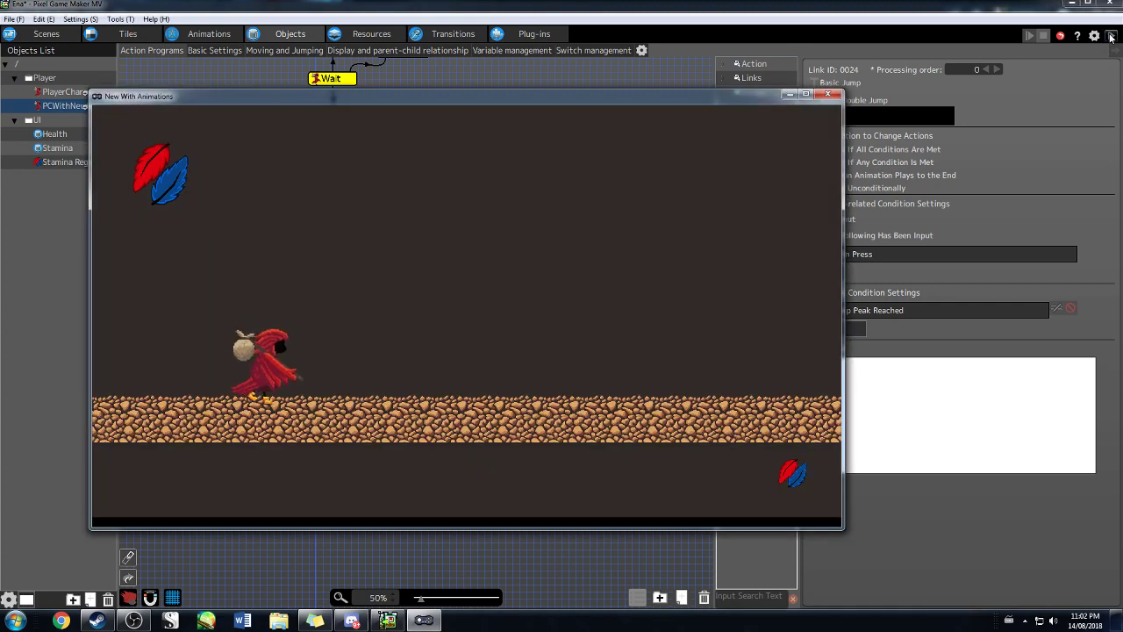
pyautogui.press('space')
pyautogui.press('space')
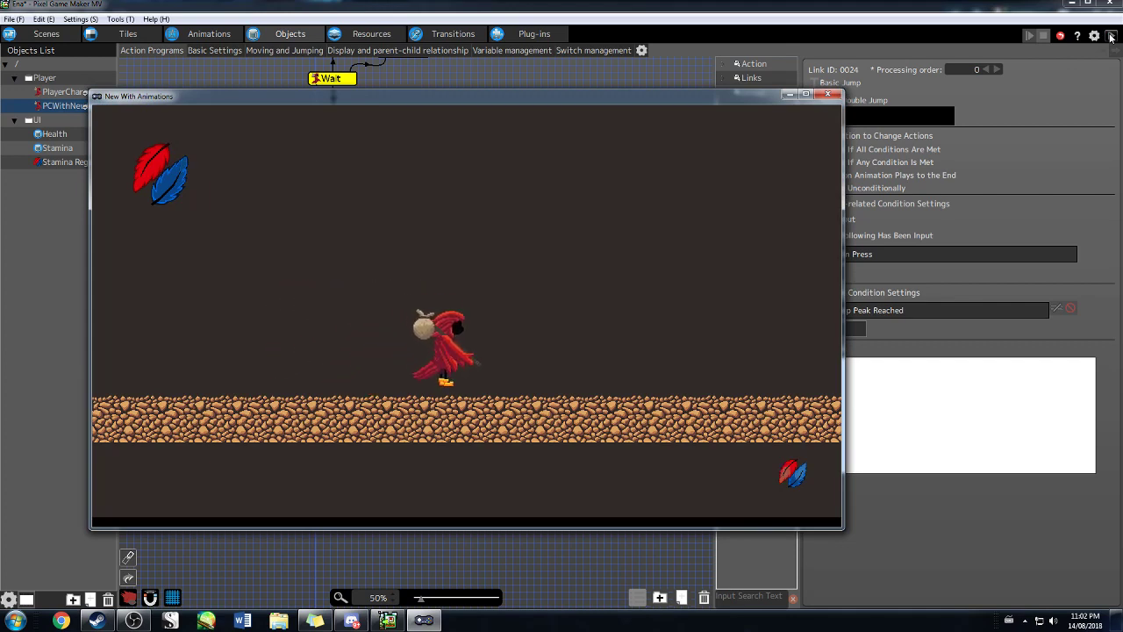
pyautogui.press('space')
pyautogui.press('Left')
pyautogui.press('Right')
pyautogui.press('space')
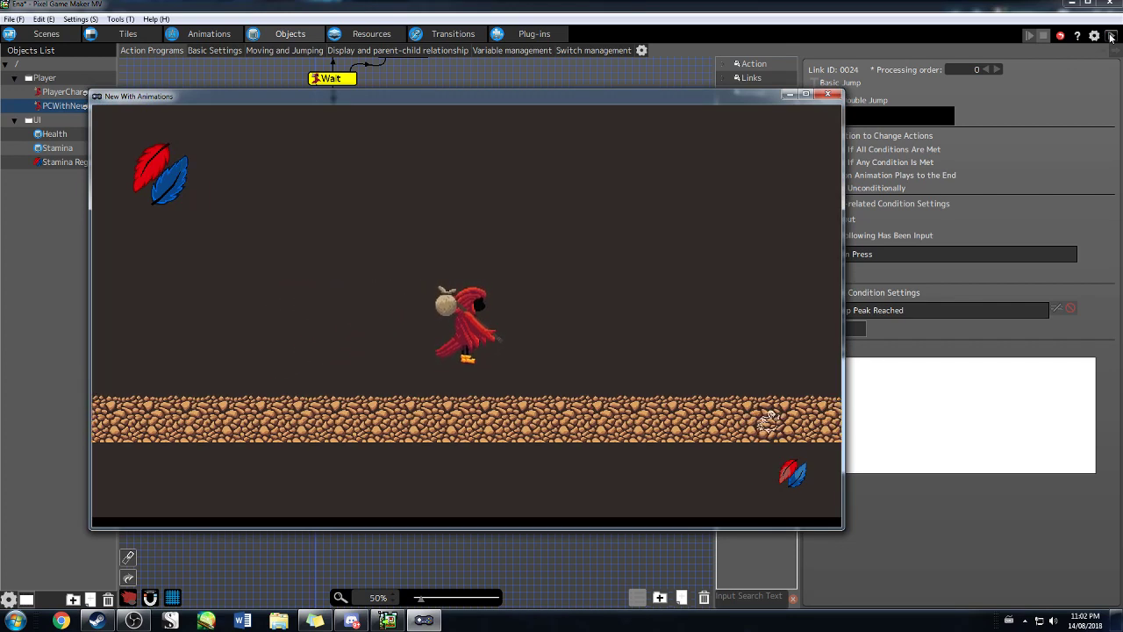
pyautogui.press('space')
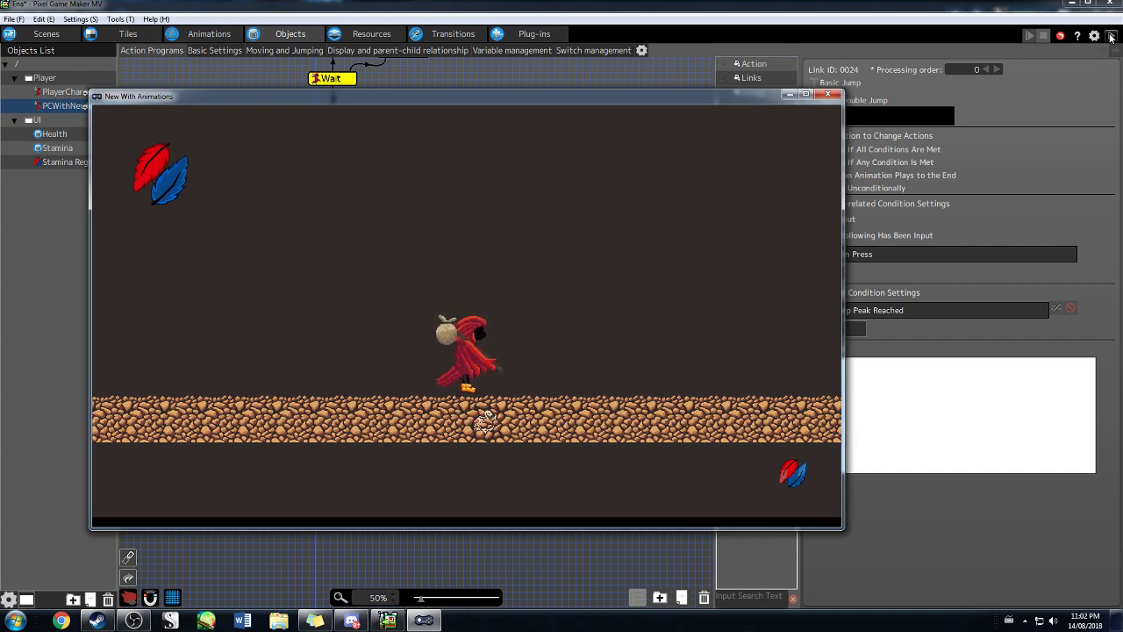
pyautogui.click(806, 94)
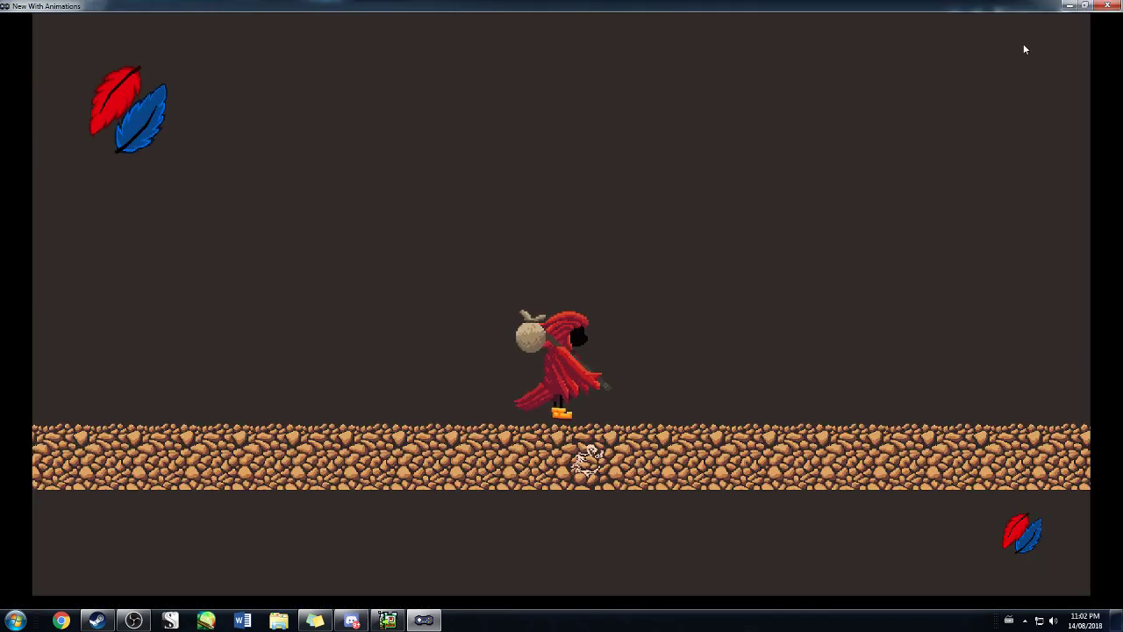
pyautogui.click(1112, 7)
# - Change the A key input condition on the link from Basic Jump to Basic Double Jump to Pressed
pyautogui.doubleClick(848, 253)
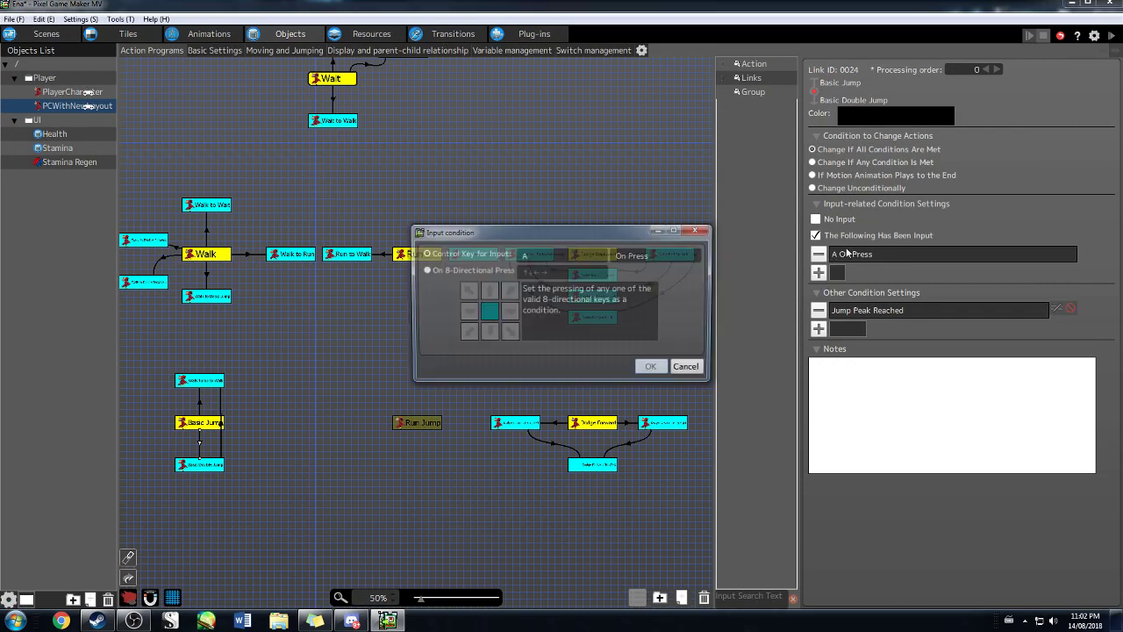
pyautogui.click(658, 254)
pyautogui.click(634, 264)
pyautogui.click(654, 369)
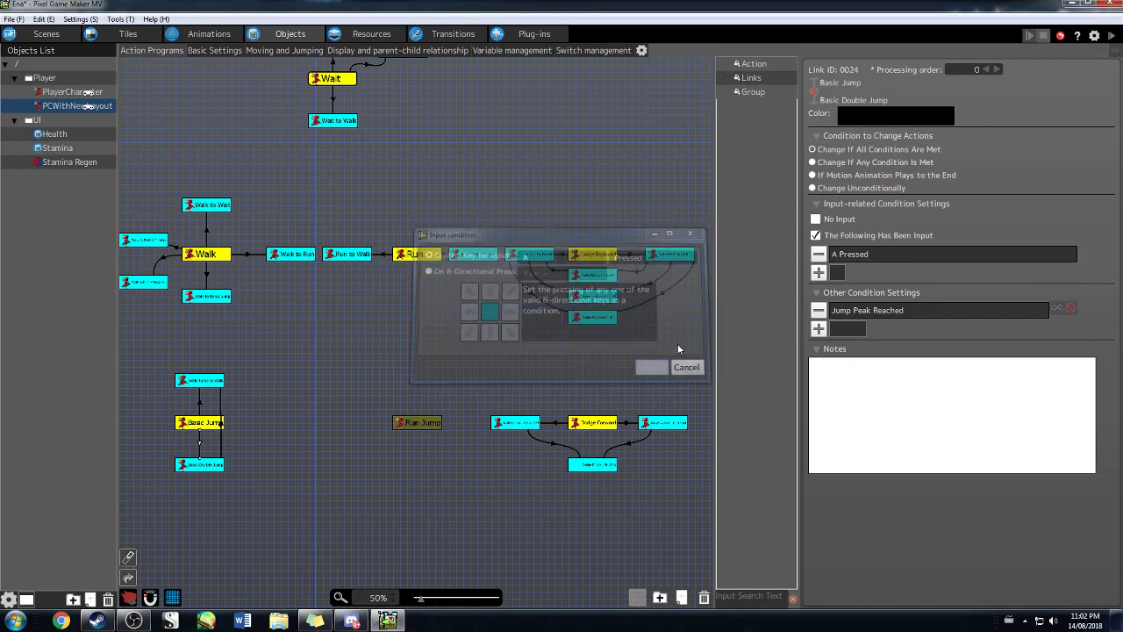
# - Test-play the game, walking forward and jumping repeatedly to try the double jump with the A key on Pressed, and close the test window
pyautogui.click(1114, 36)
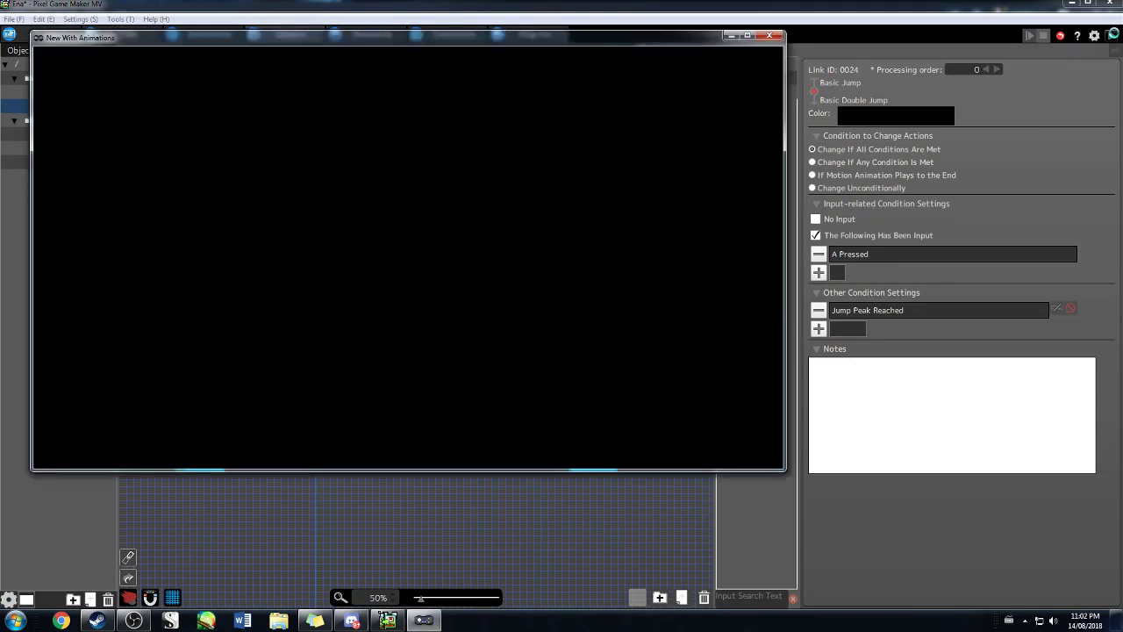
pyautogui.press('Right')
pyautogui.press('z')
pyautogui.press('z')
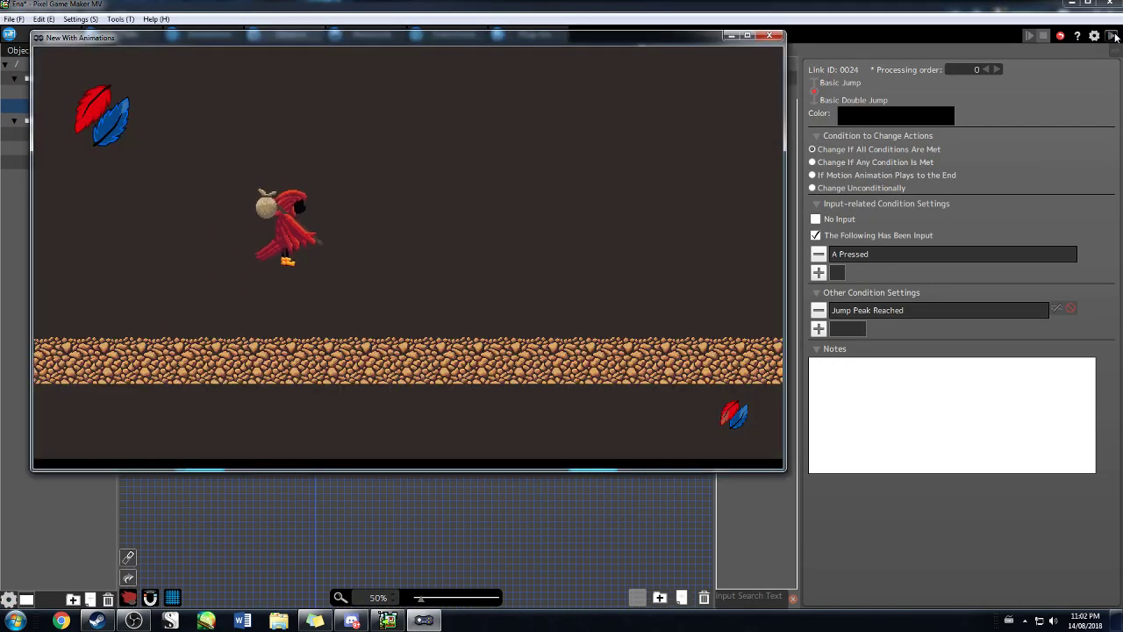
pyautogui.press('z')
pyautogui.press('z')
pyautogui.press('z')
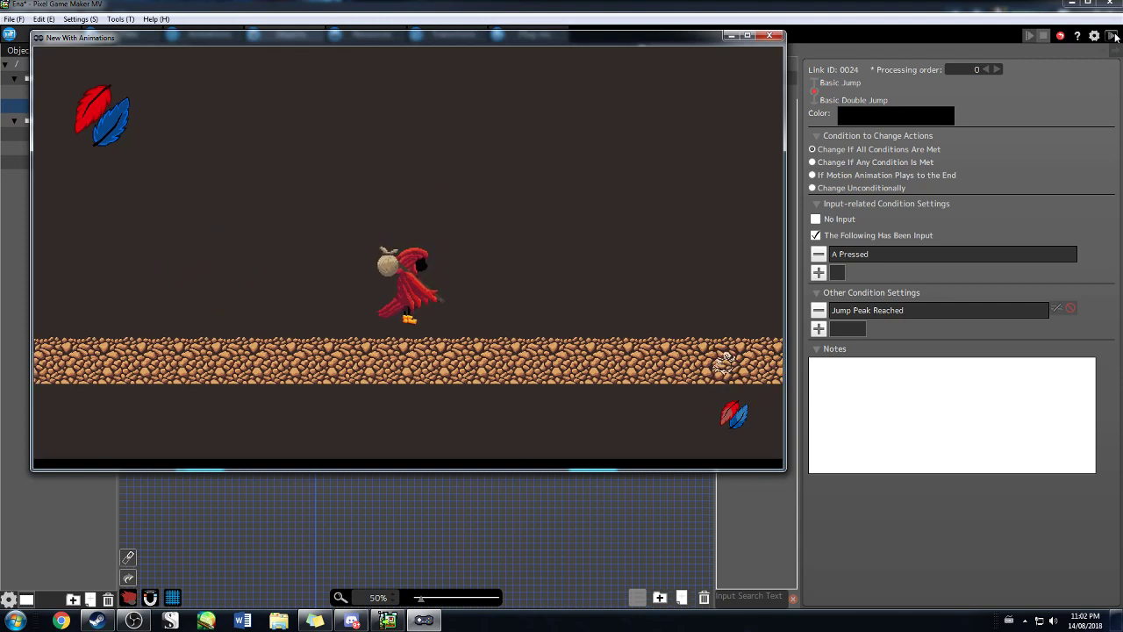
pyautogui.press('z')
pyautogui.press('z')
pyautogui.press('z')
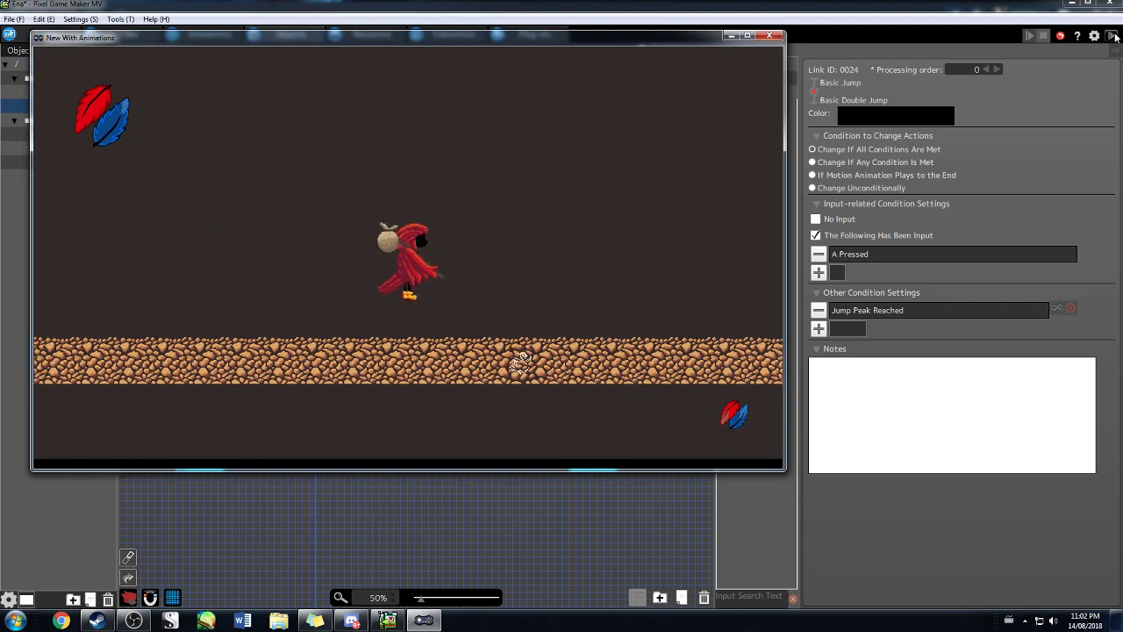
pyautogui.press('z')
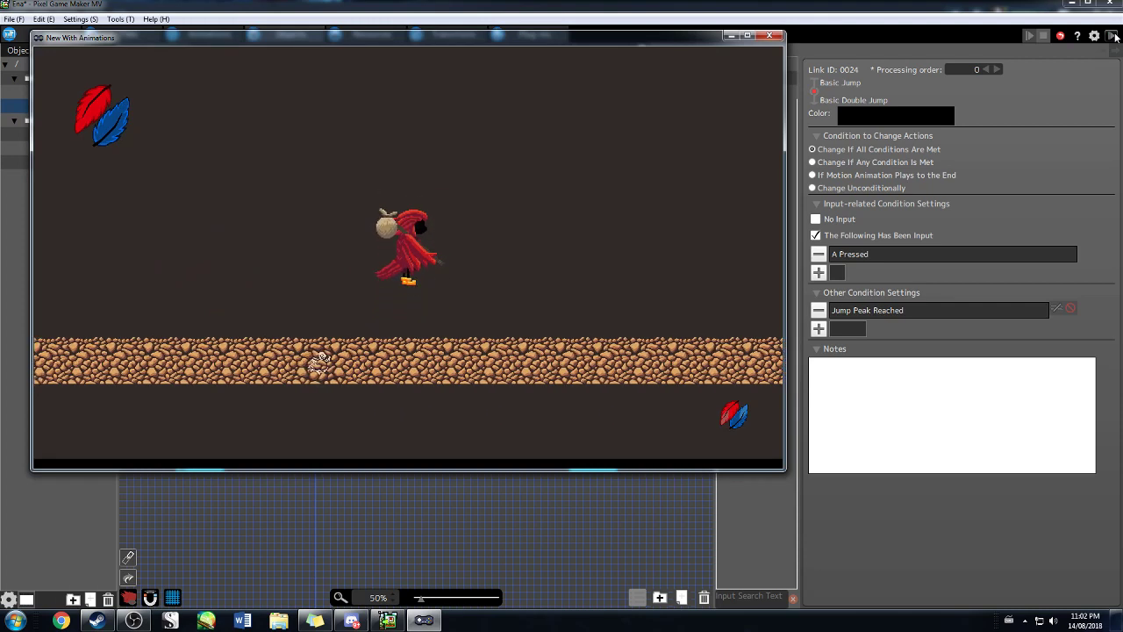
pyautogui.press('z')
pyautogui.press('z')
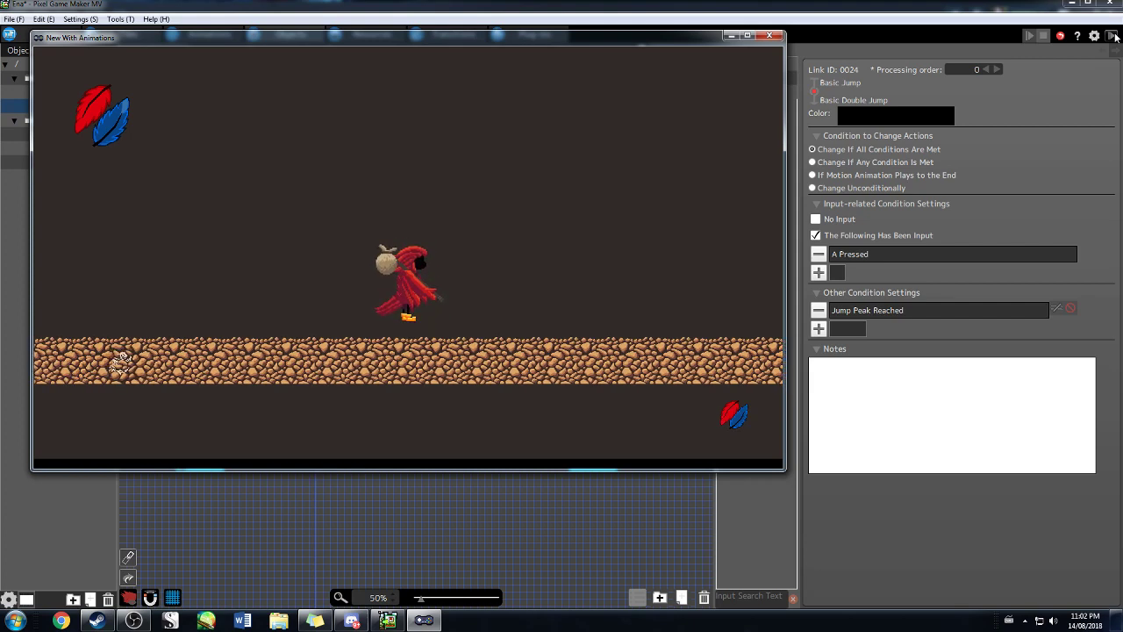
pyautogui.press('z')
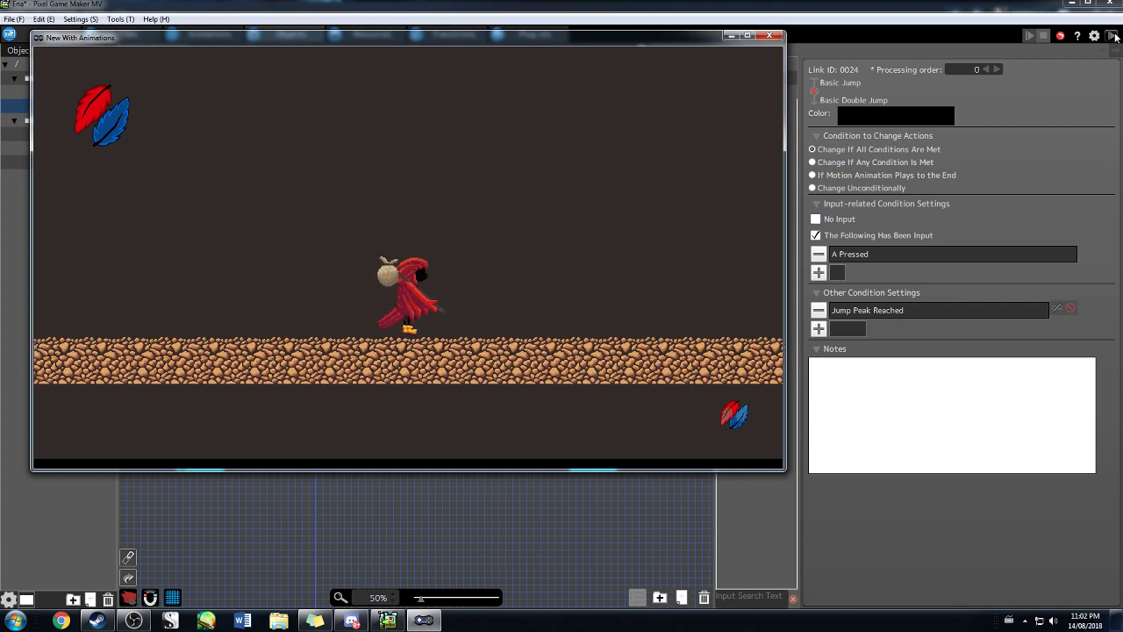
pyautogui.press('z')
pyautogui.press('z')
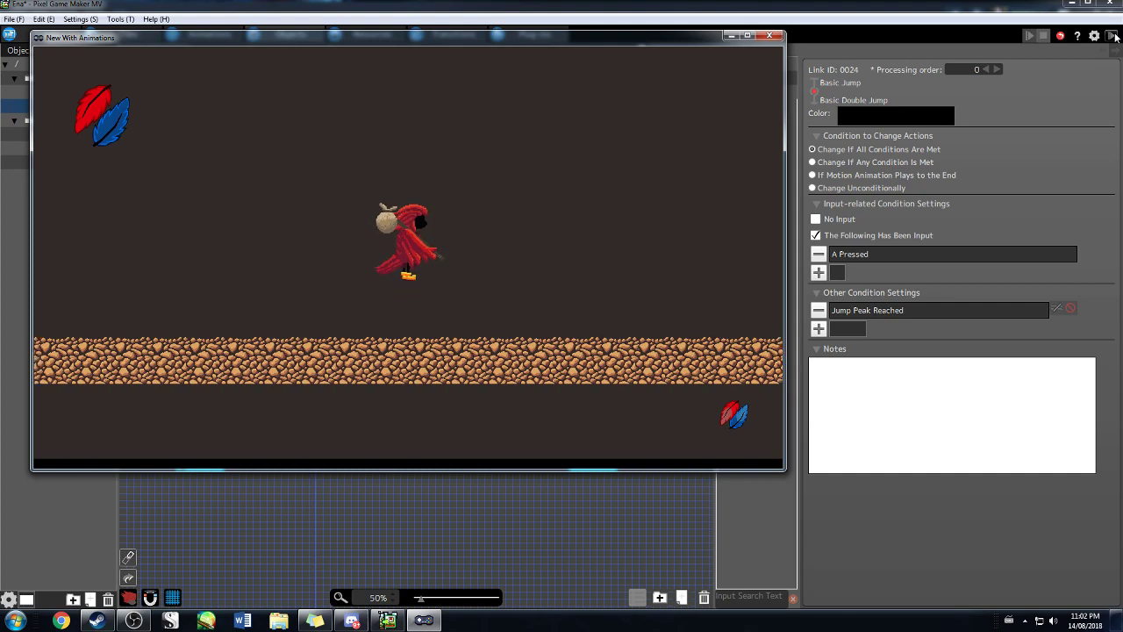
pyautogui.press('z')
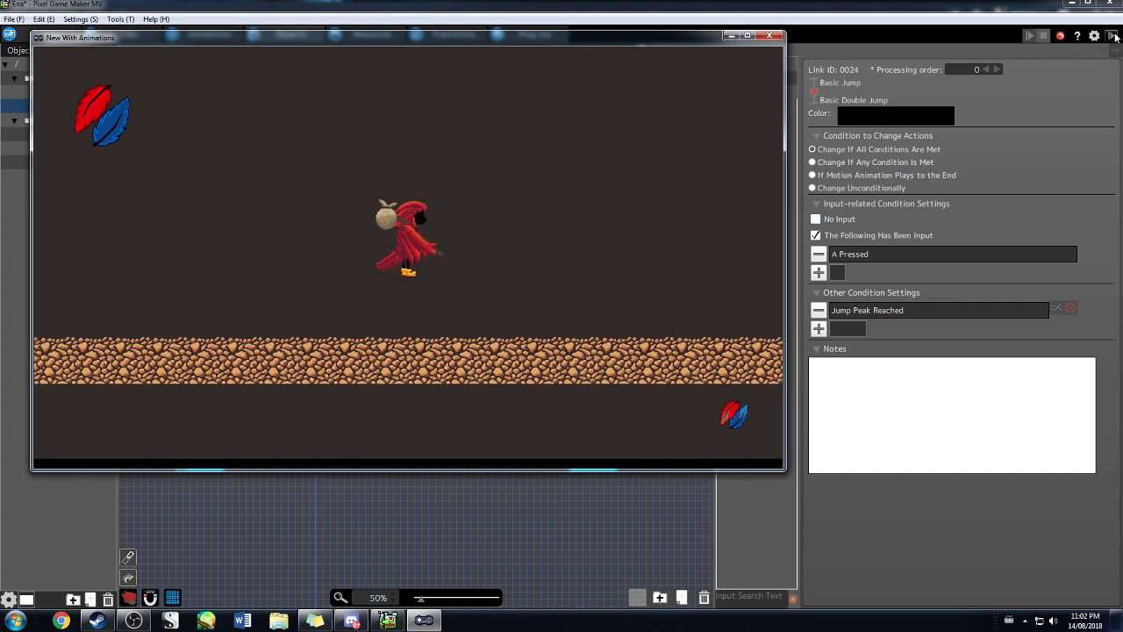
pyautogui.press('z')
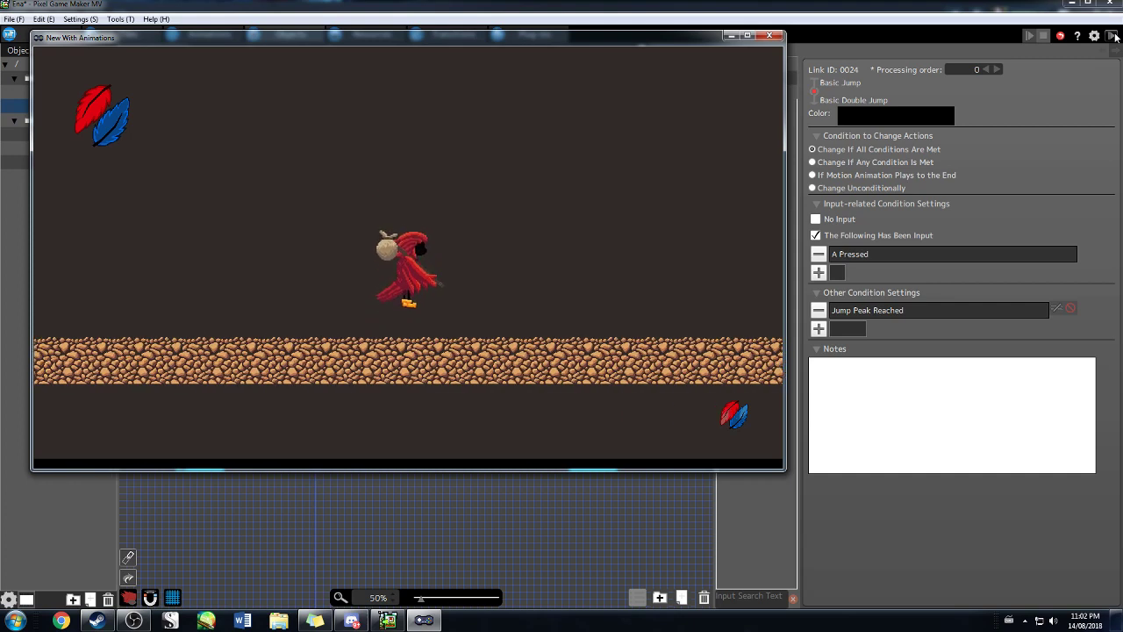
pyautogui.press('z')
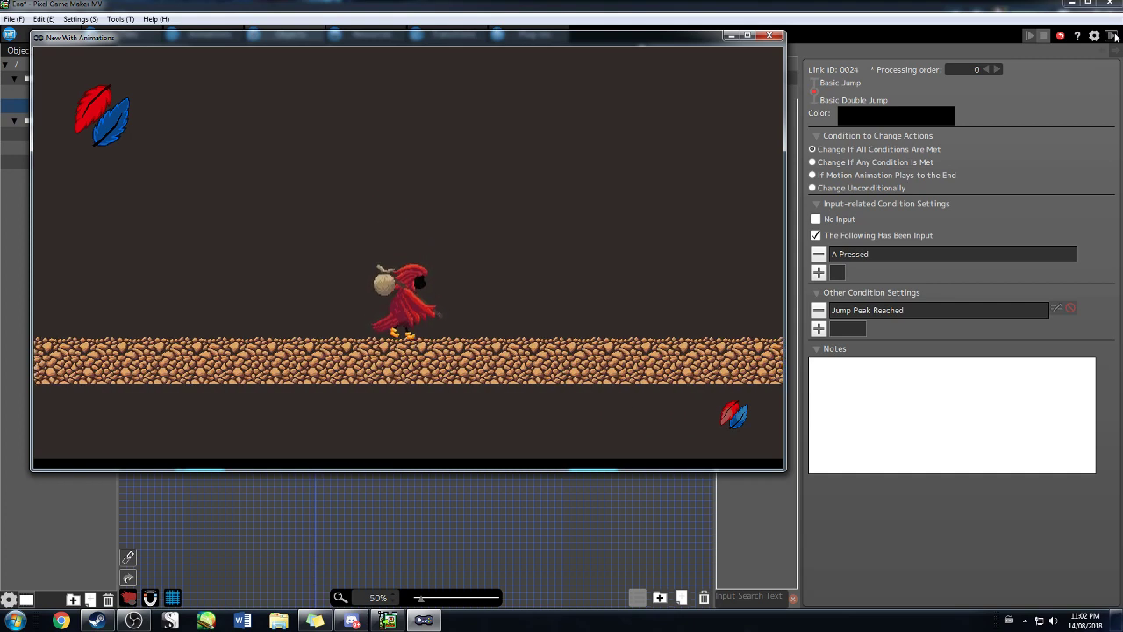
pyautogui.press('z')
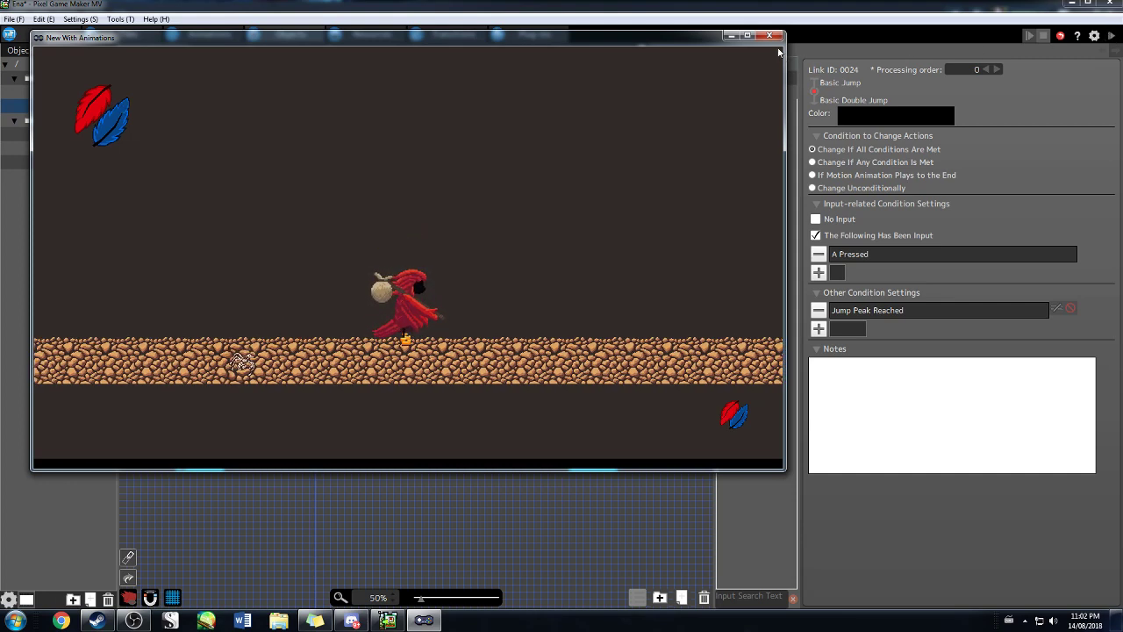
pyautogui.press('z')
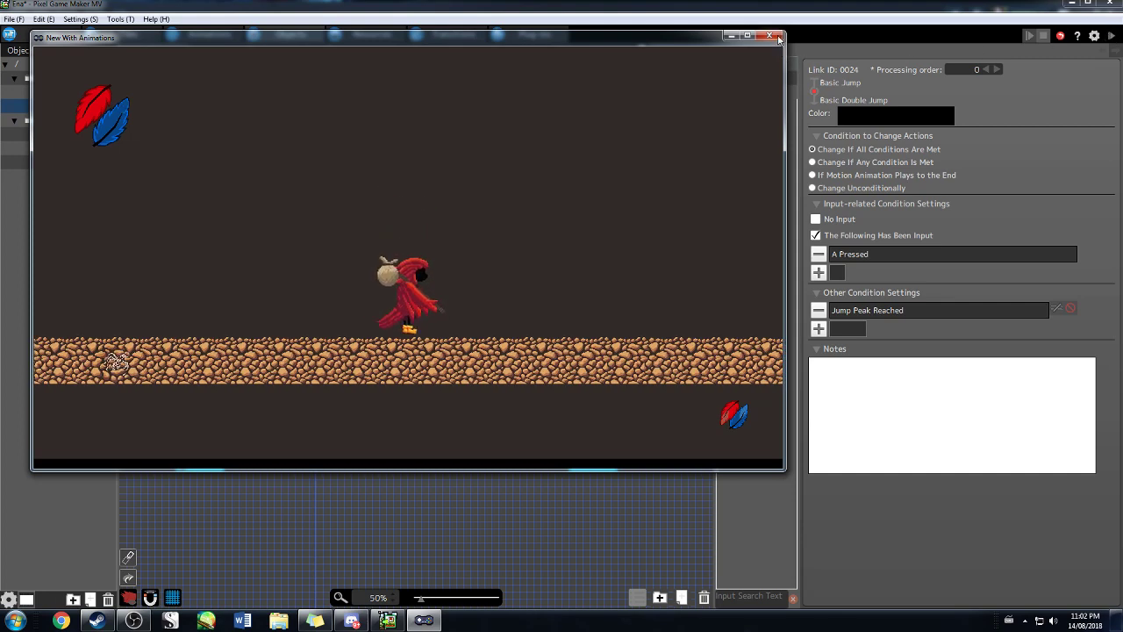
pyautogui.click(778, 37)
# - Examine the runtime actions of Basic Jump and Basic Double Jump for the stamina variable change
pyautogui.click(203, 423)
pyautogui.scroll(-2, 941, 497)
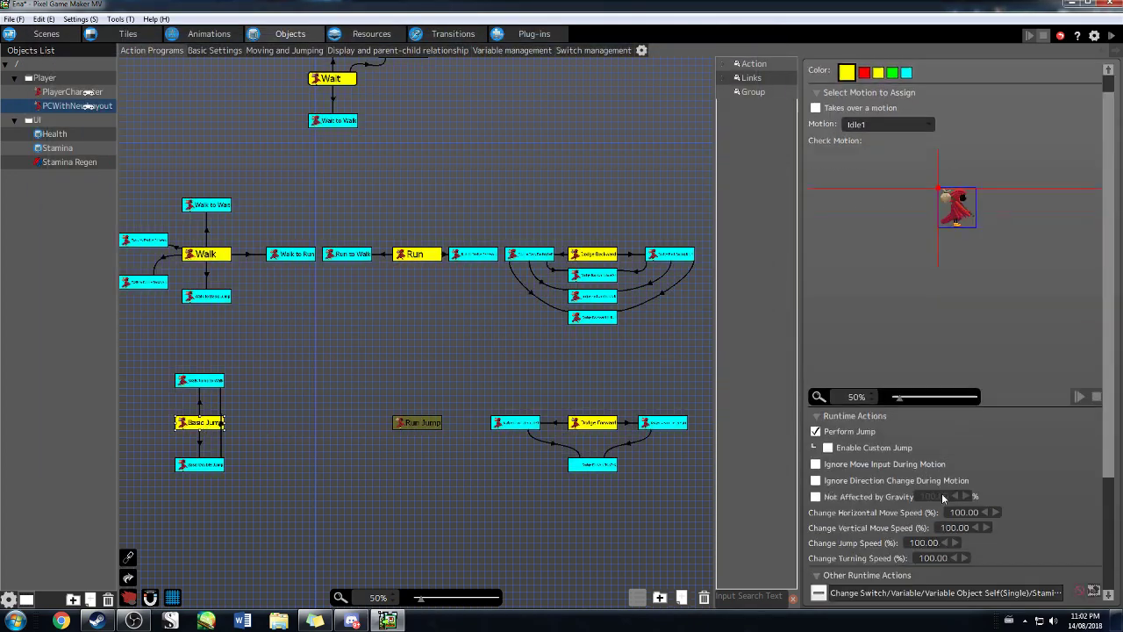
pyautogui.scroll(-3, 943, 497)
pyautogui.click(945, 478)
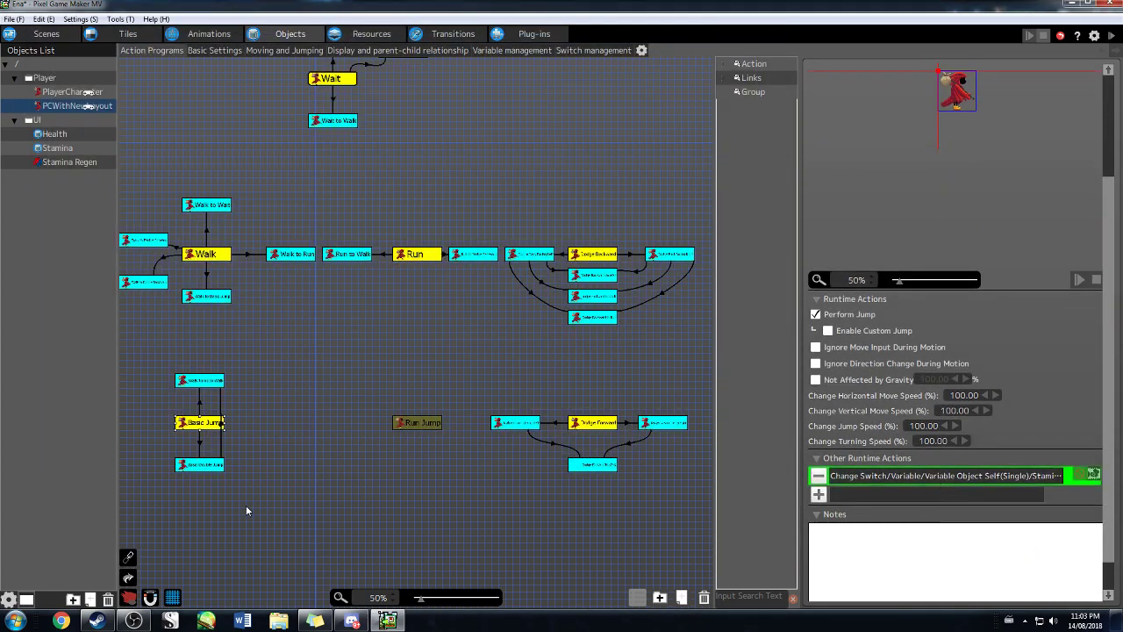
pyautogui.click(211, 467)
pyautogui.scroll(-1, 688, 516)
# - In Stamina Regen's action program, set the After Certain Time Passes condition on the AddMore2 to Addmore link to 2.0 seconds
pyautogui.click(76, 164)
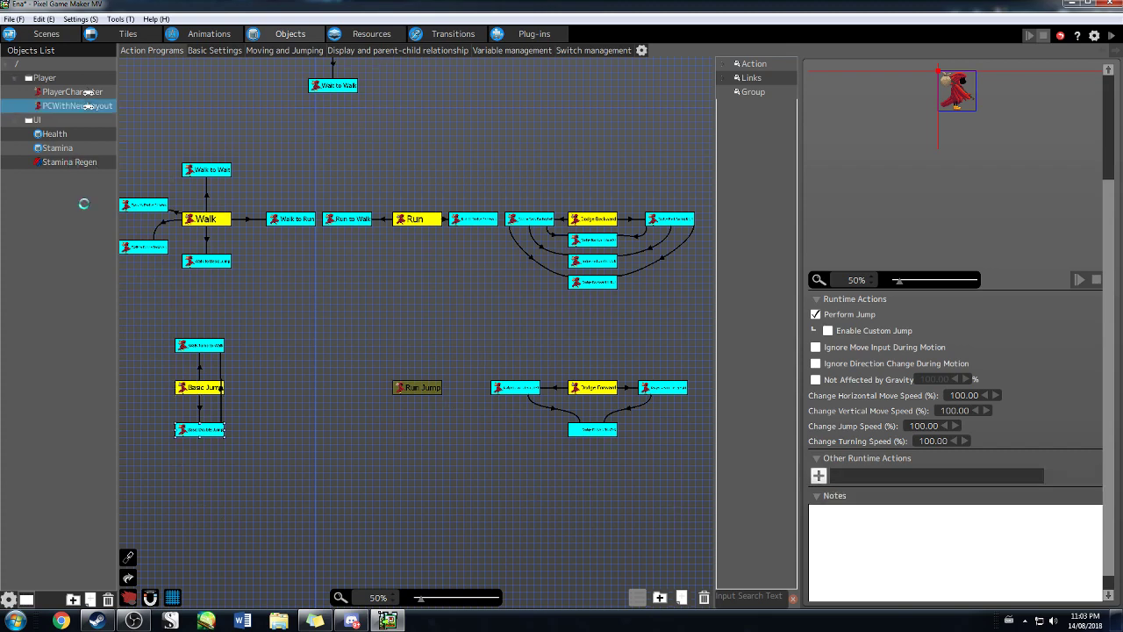
pyautogui.click(151, 51)
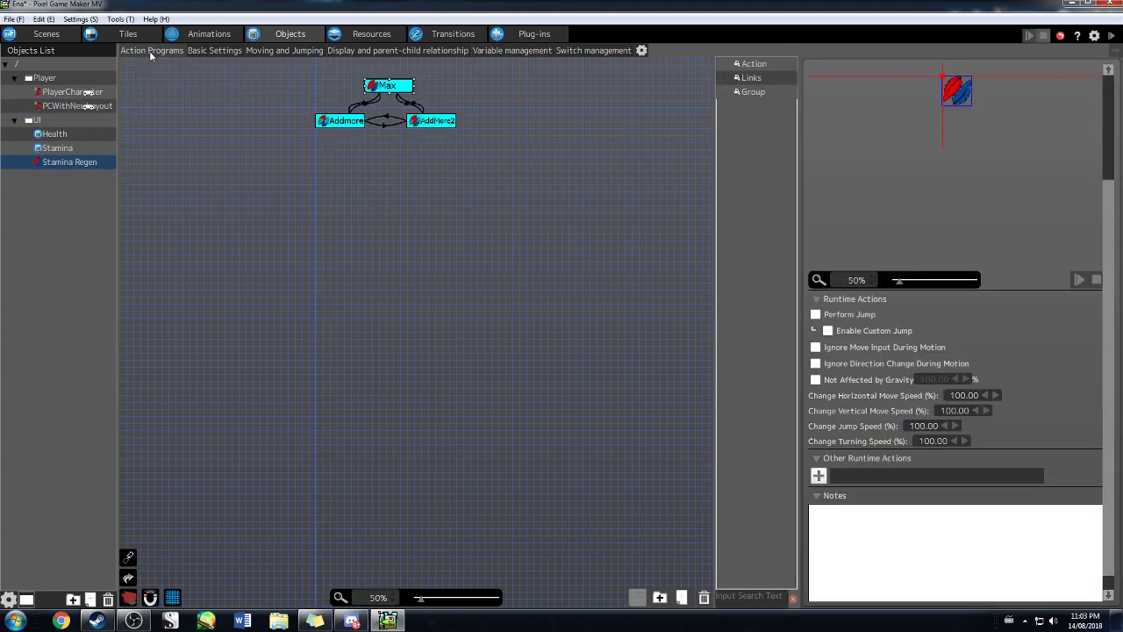
pyautogui.click(353, 121)
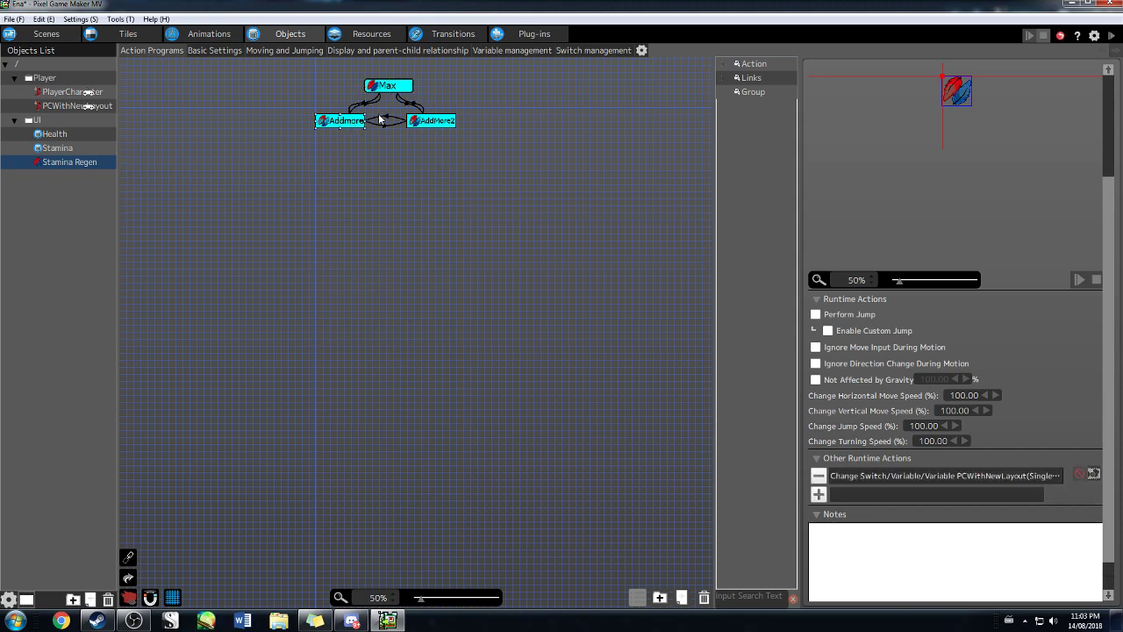
pyautogui.click(385, 121)
pyautogui.doubleClick(882, 293)
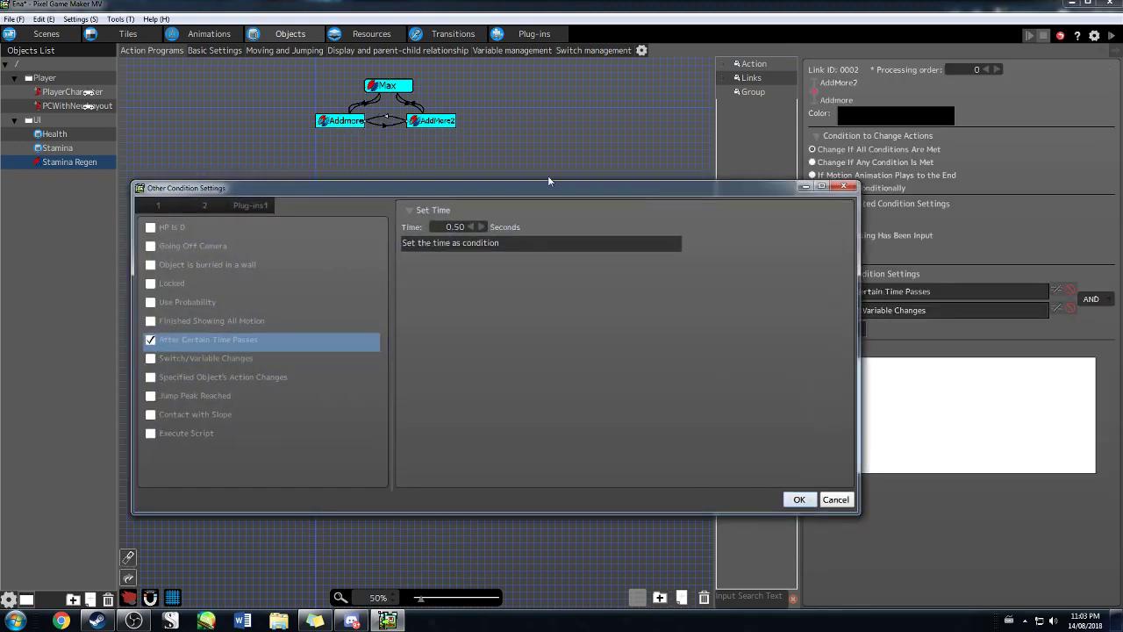
pyautogui.write('2.0')
pyautogui.click(799, 500)
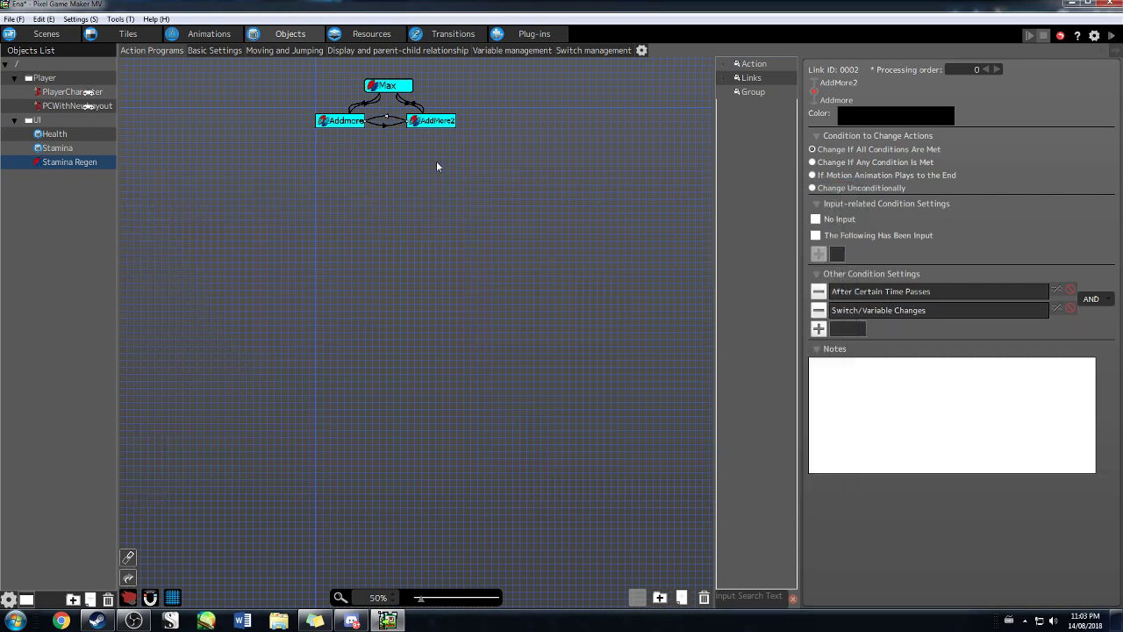
# - Set the After Certain Time Passes condition on the Addmore to AddMore2 link to 2.0 seconds
pyautogui.click(386, 125)
pyautogui.doubleClick(888, 295)
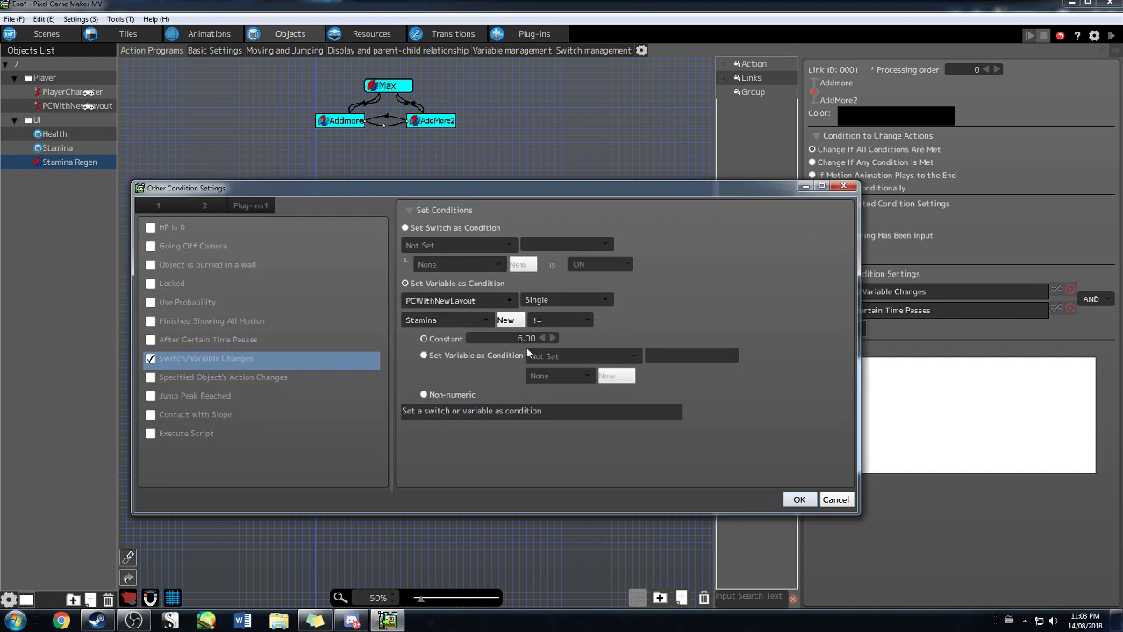
pyautogui.click(835, 499)
pyautogui.click(893, 313)
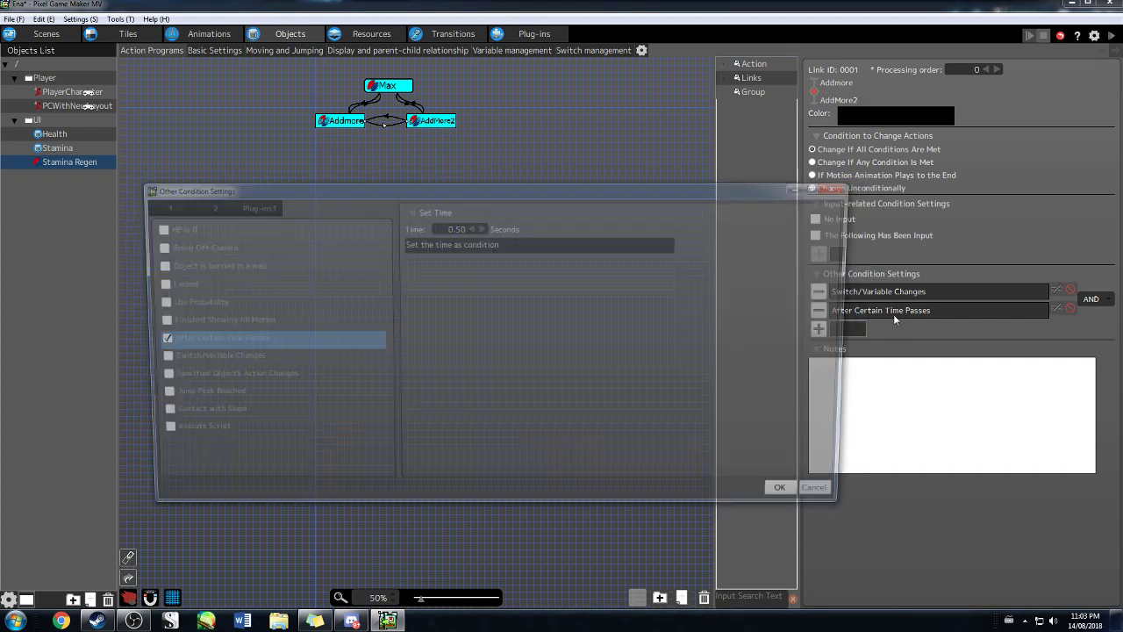
pyautogui.press('BackSpace')
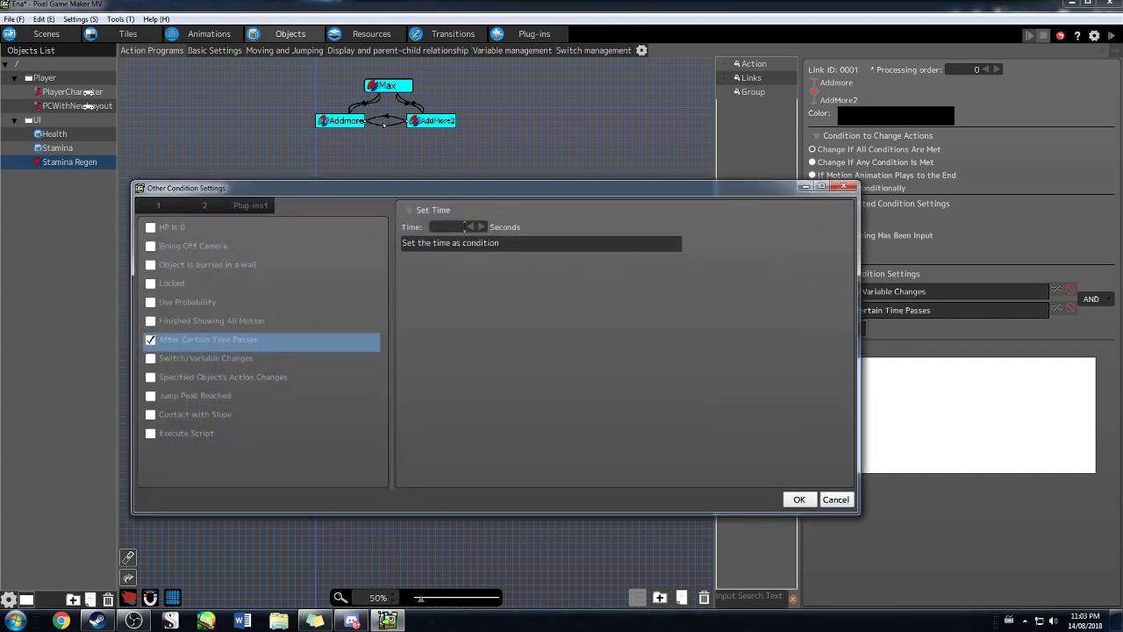
pyautogui.write('2.0')
pyautogui.click(799, 499)
# - Test-play the game, moving forward and jumping to check the slower stamina regeneration, and close the test window
pyautogui.click(1112, 36)
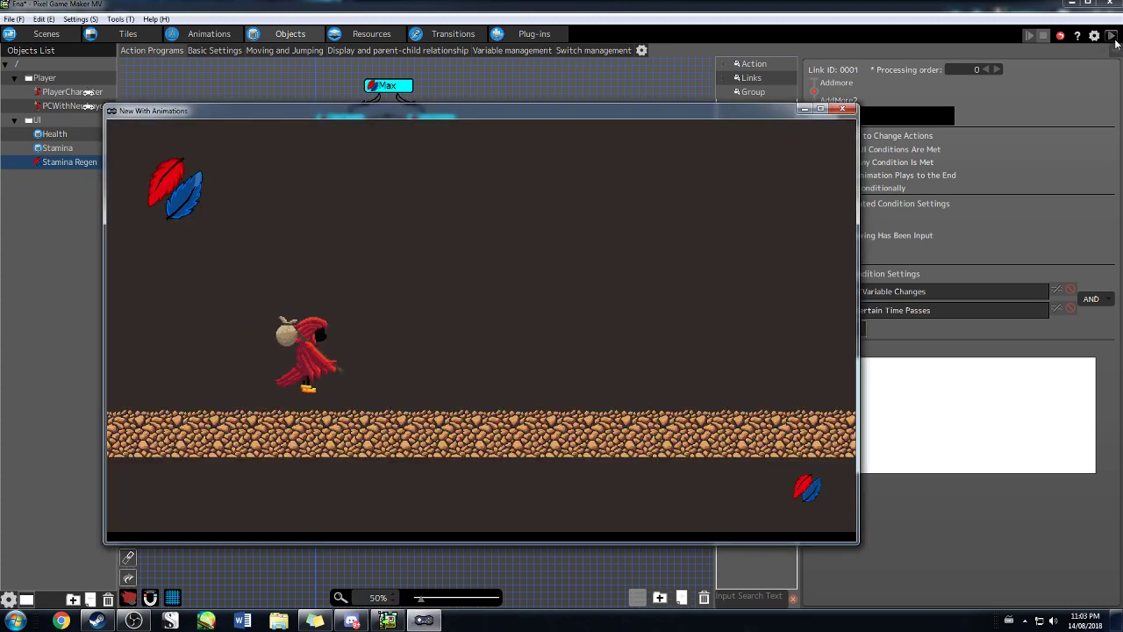
pyautogui.press('Right')
pyautogui.press('space')
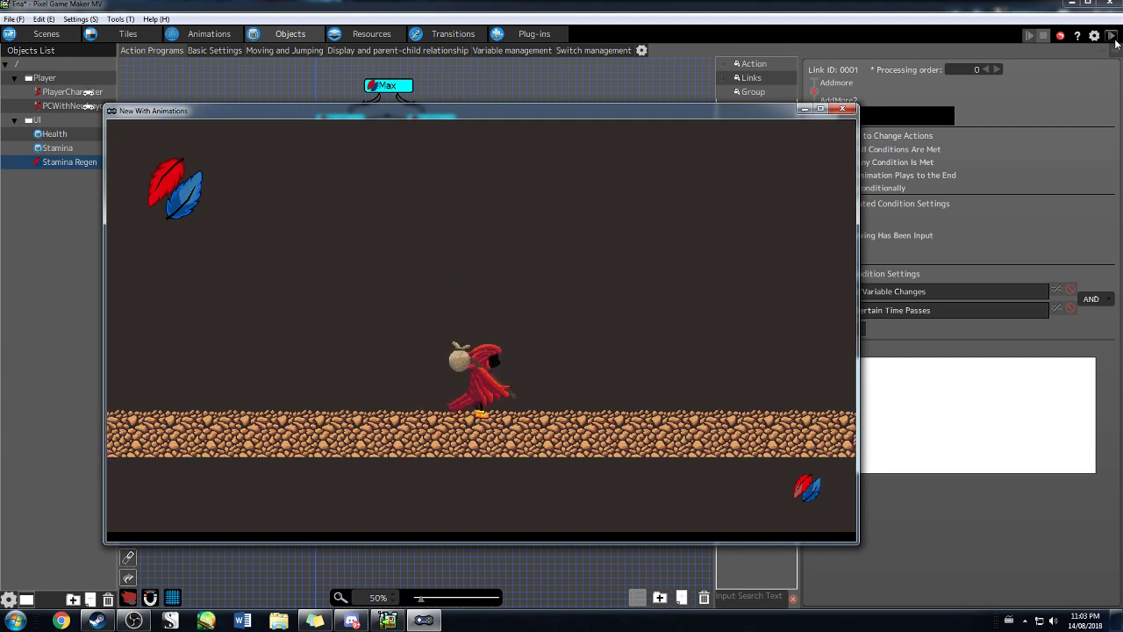
pyautogui.press('Right')
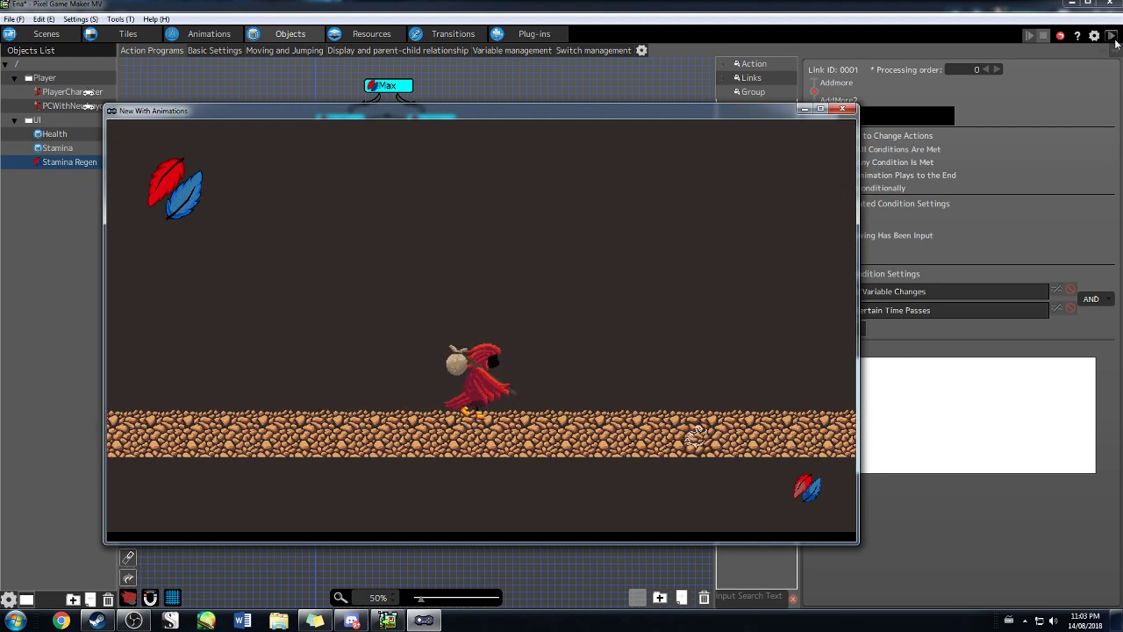
pyautogui.press('Right')
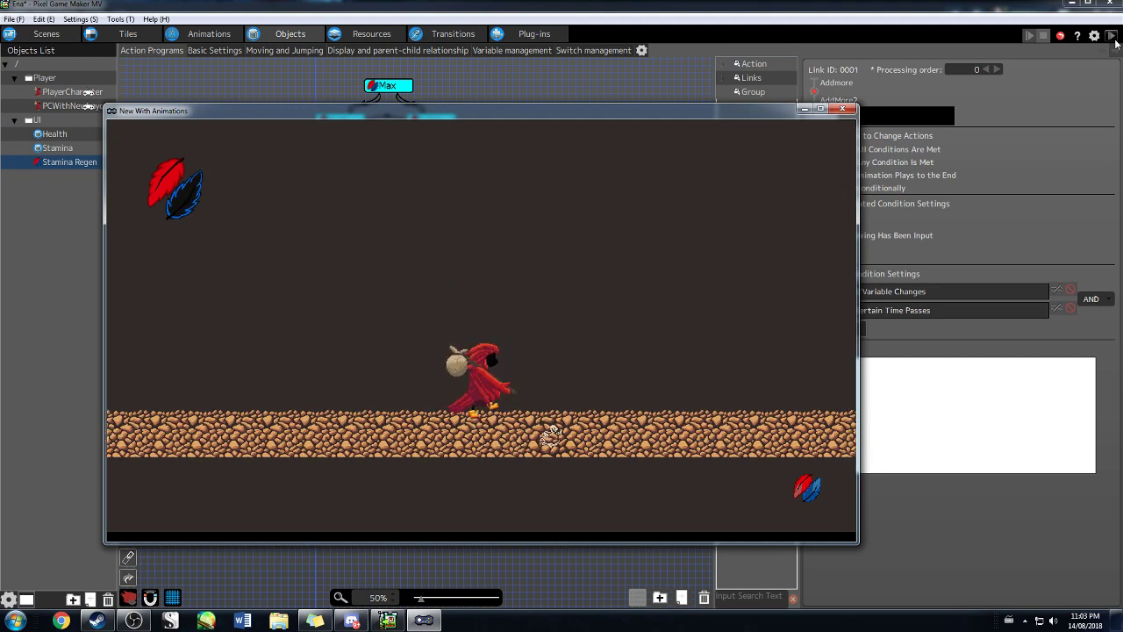
pyautogui.press('Right')
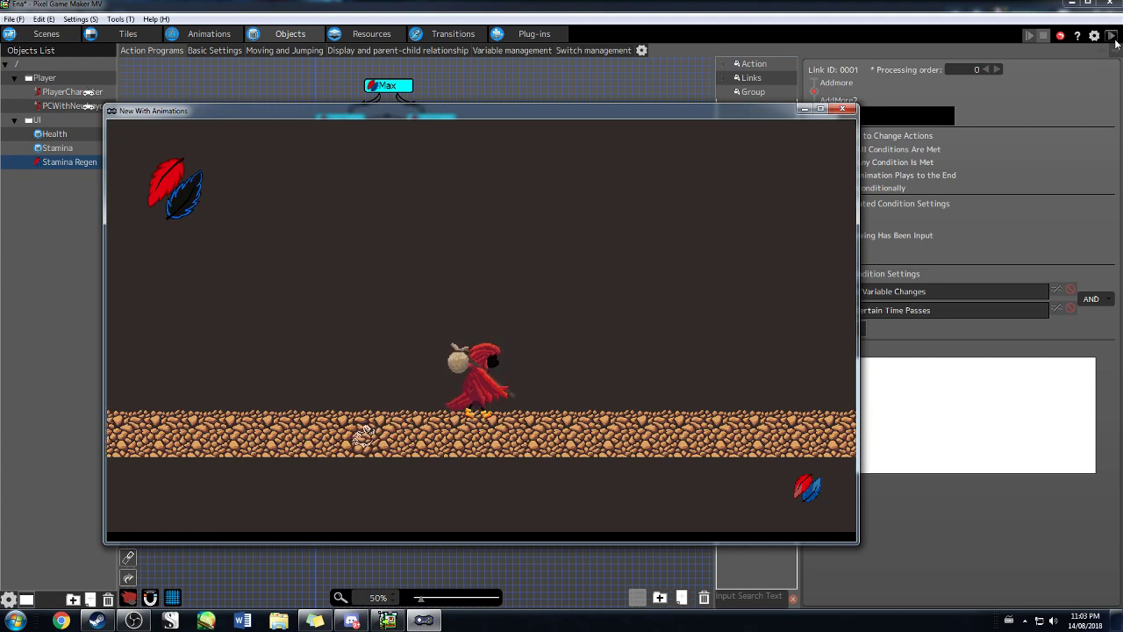
pyautogui.press('space')
pyautogui.press('Right')
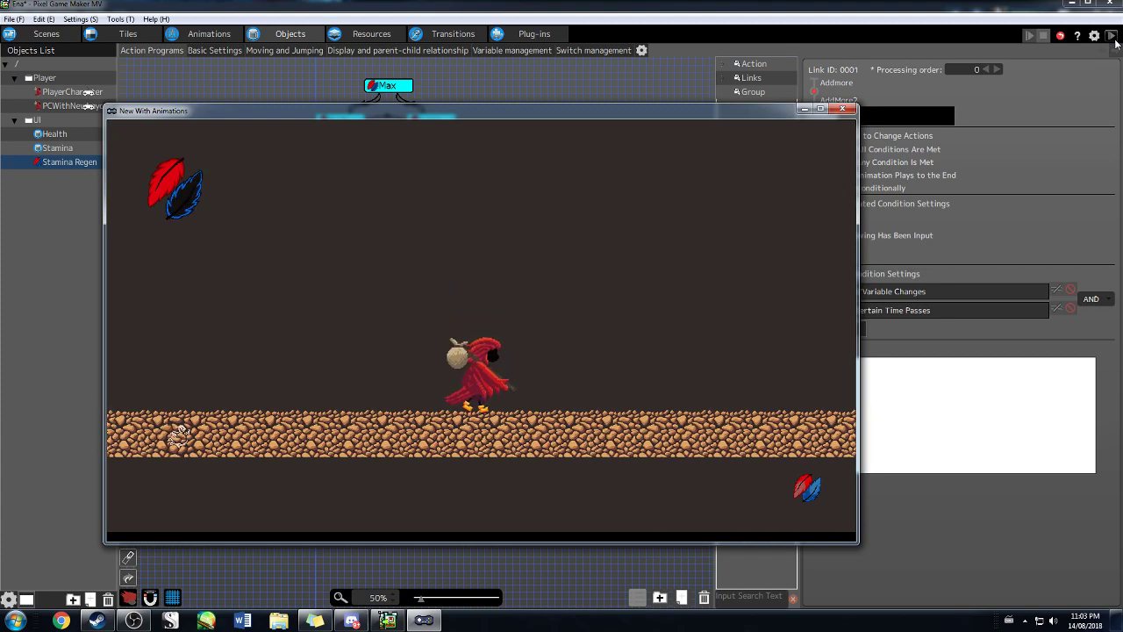
pyautogui.press('space')
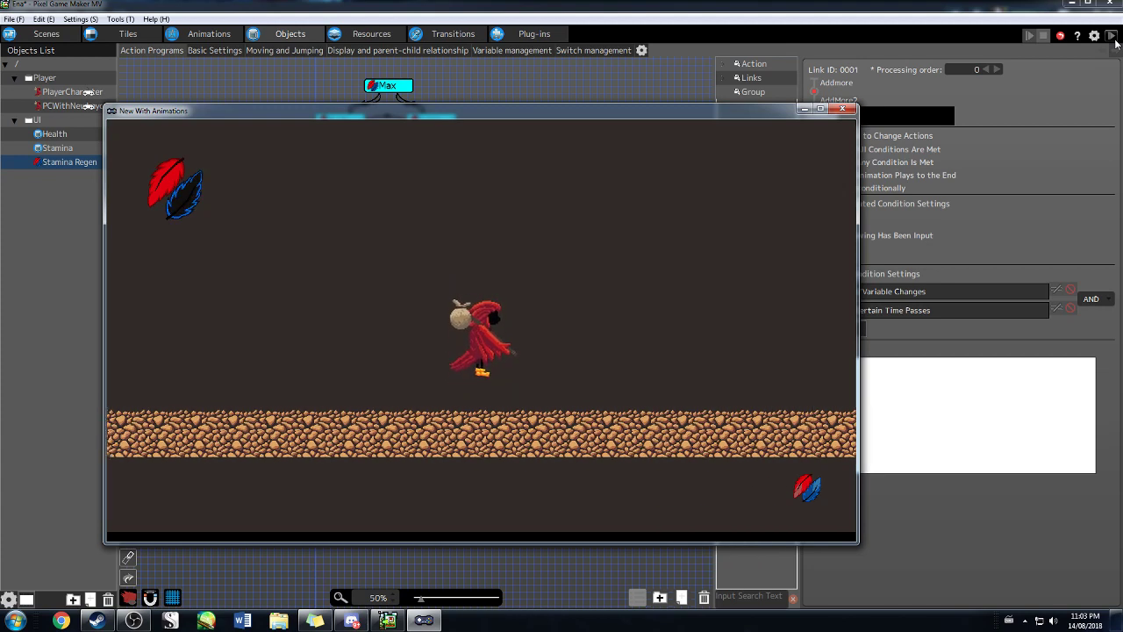
pyautogui.press('Right')
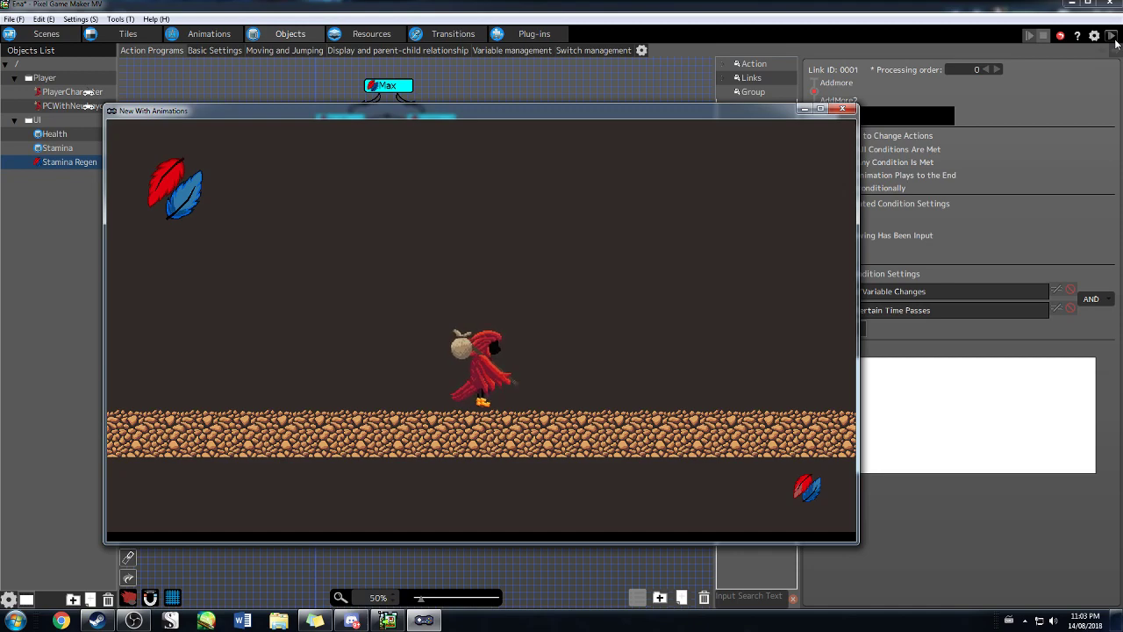
pyautogui.click(856, 108)
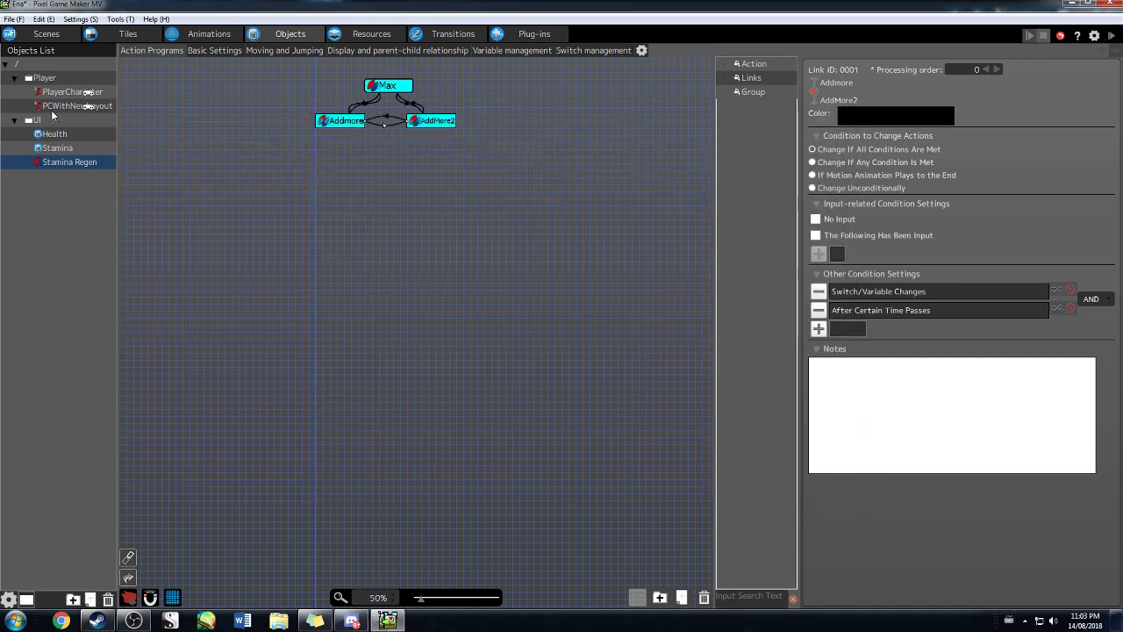
# - Compare the action program layouts of PCWithNewLayout and PlayerCharacter, including the runtime actions of PlayerCharacter's lower dodge action beside Walk
pyautogui.click(53, 106)
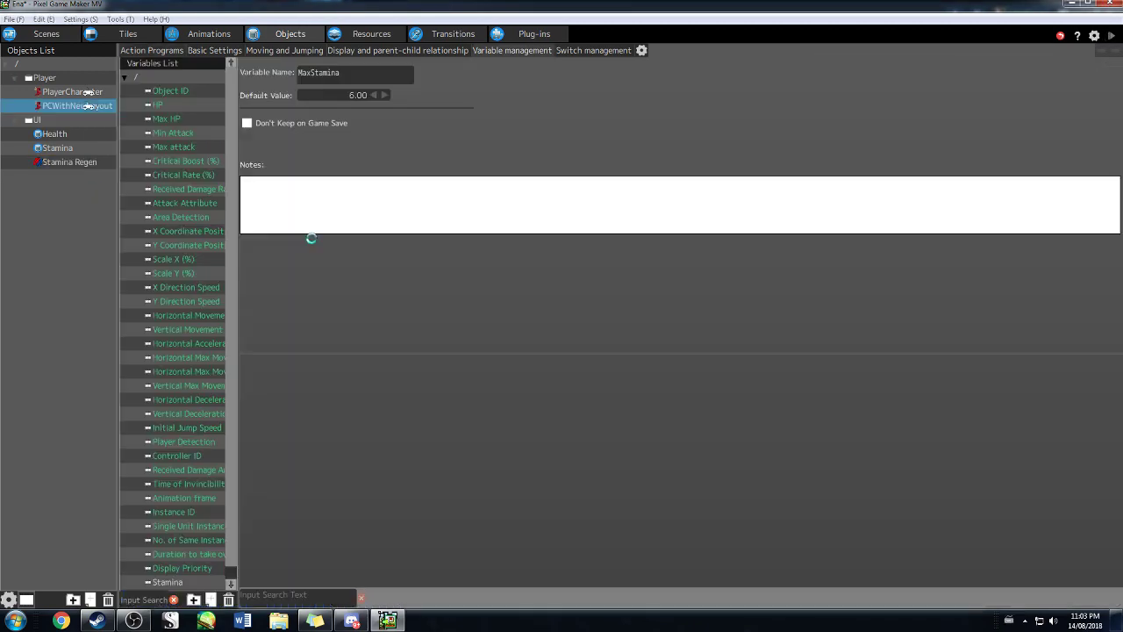
pyautogui.click(153, 51)
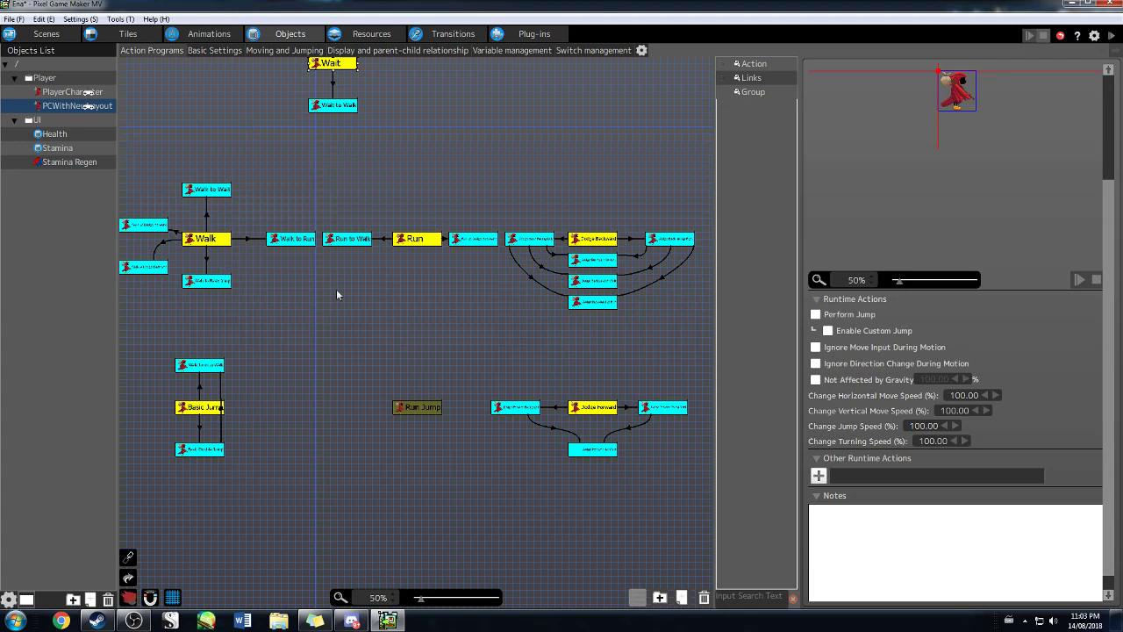
pyautogui.click(67, 92)
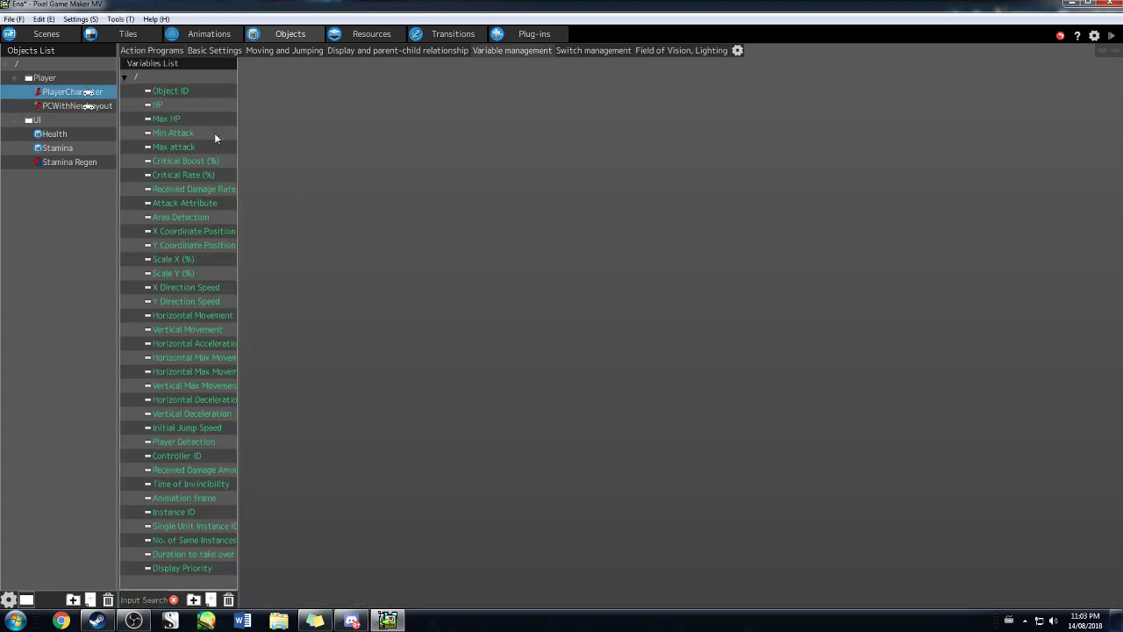
pyautogui.click(168, 51)
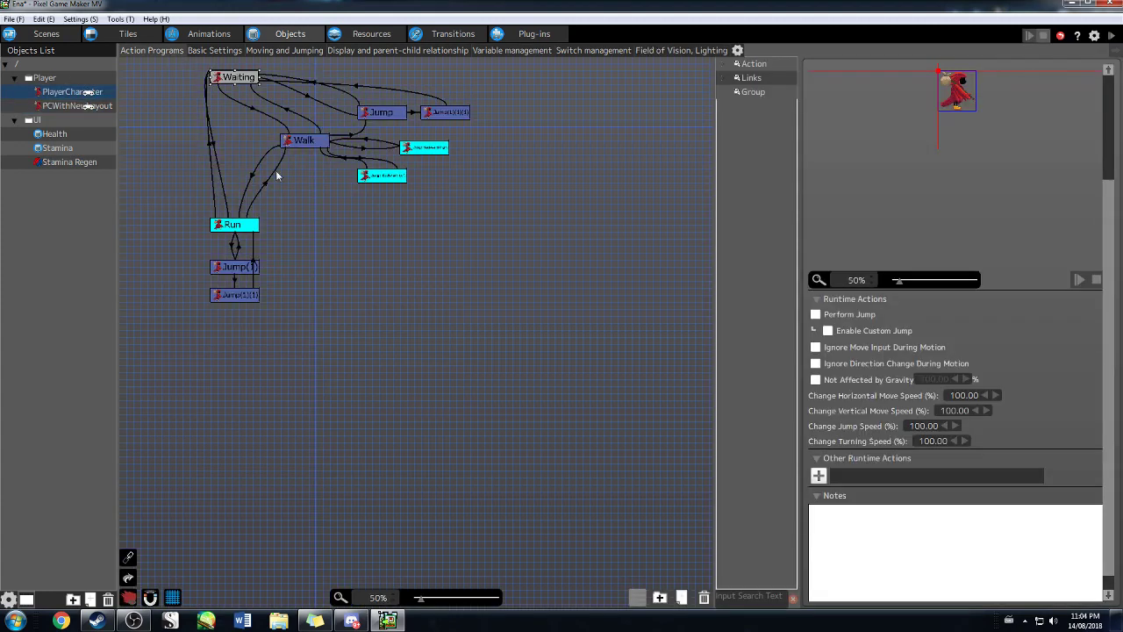
pyautogui.click(377, 176)
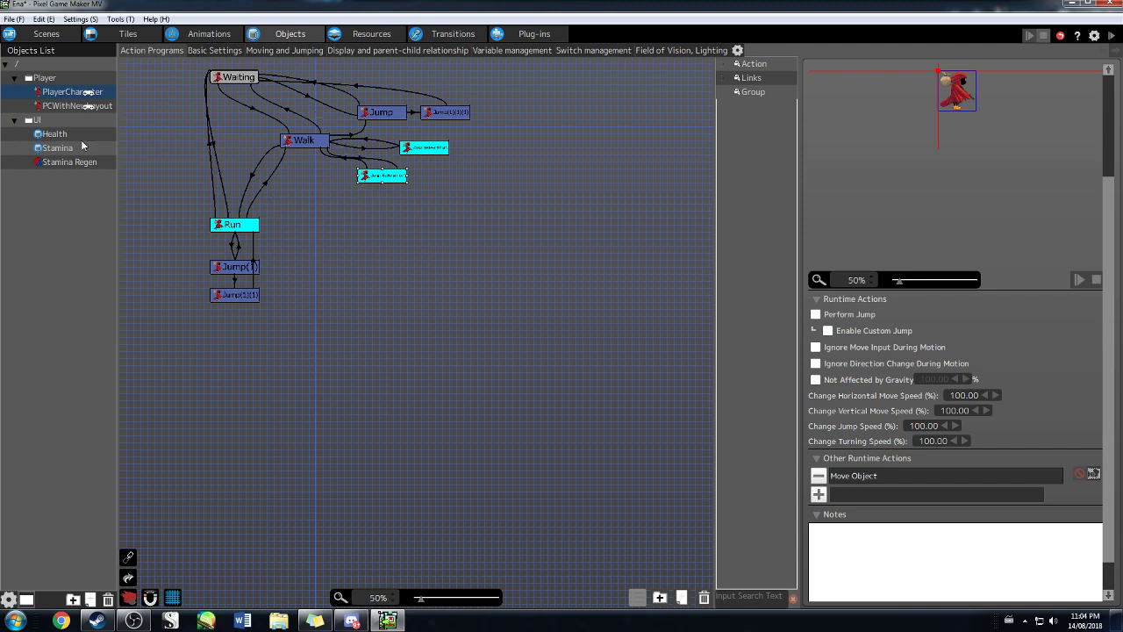
pyautogui.click(64, 107)
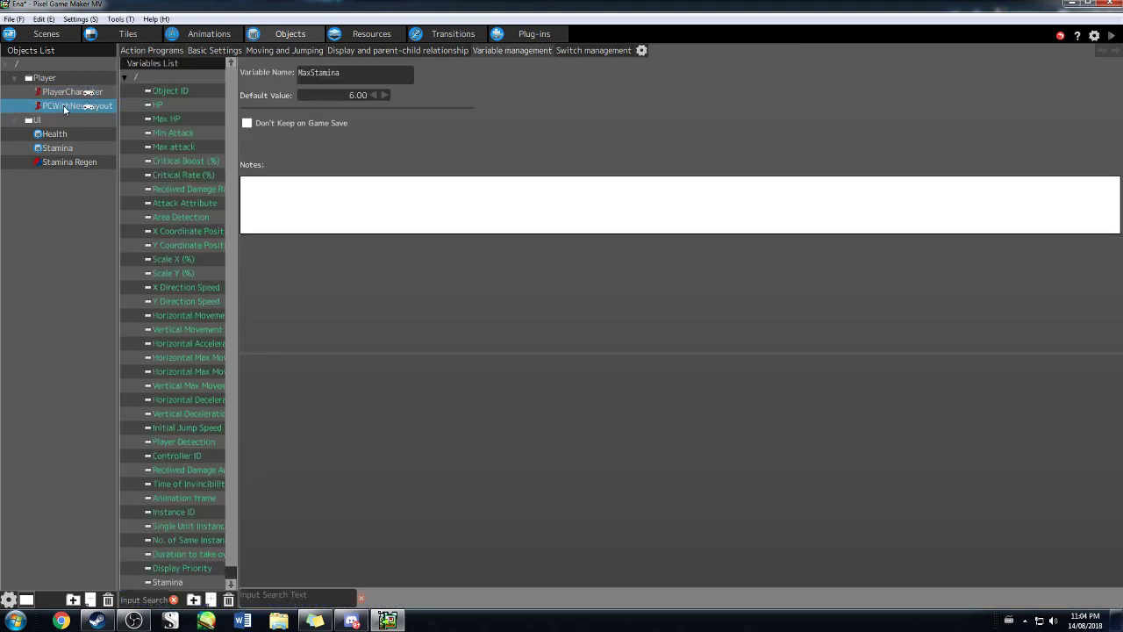
pyautogui.click(149, 51)
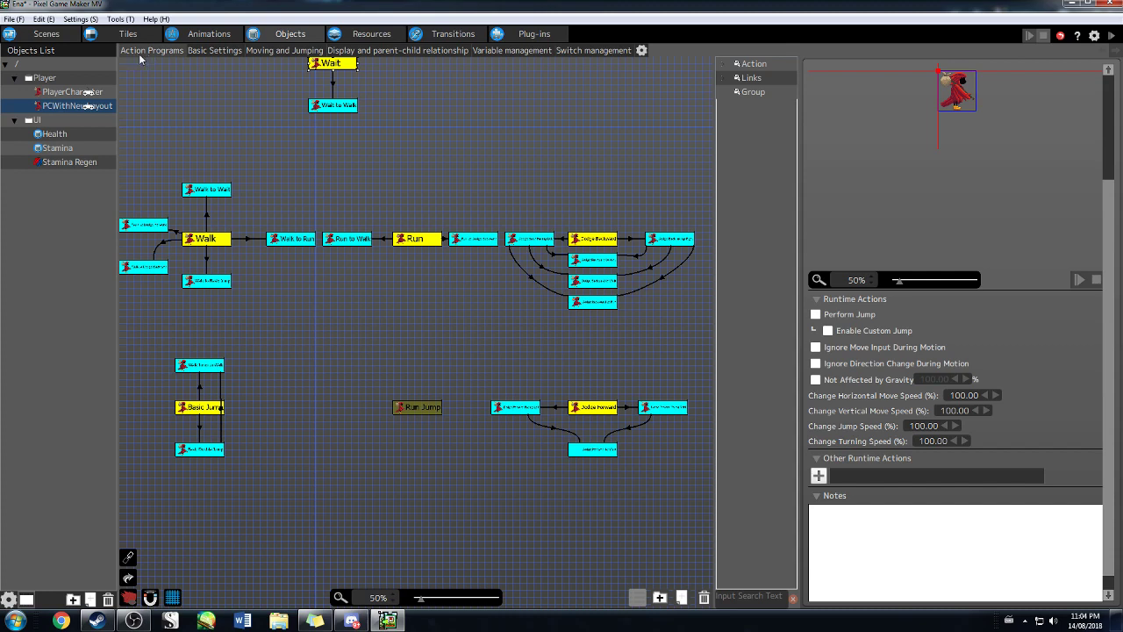
pyautogui.click(61, 93)
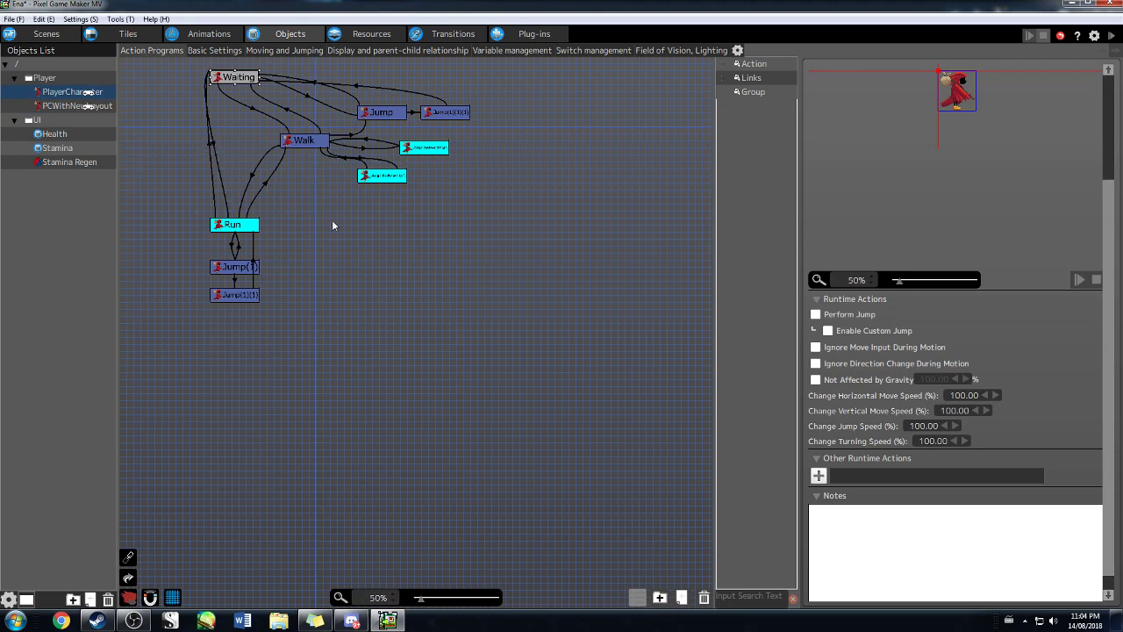
pyautogui.click(78, 105)
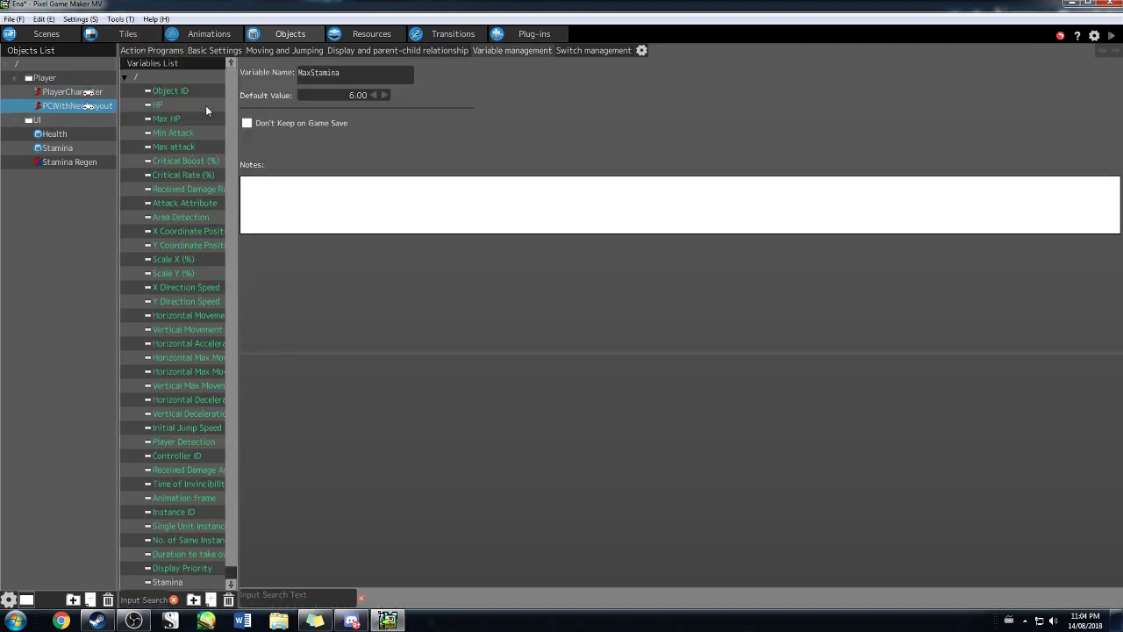
pyautogui.click(149, 49)
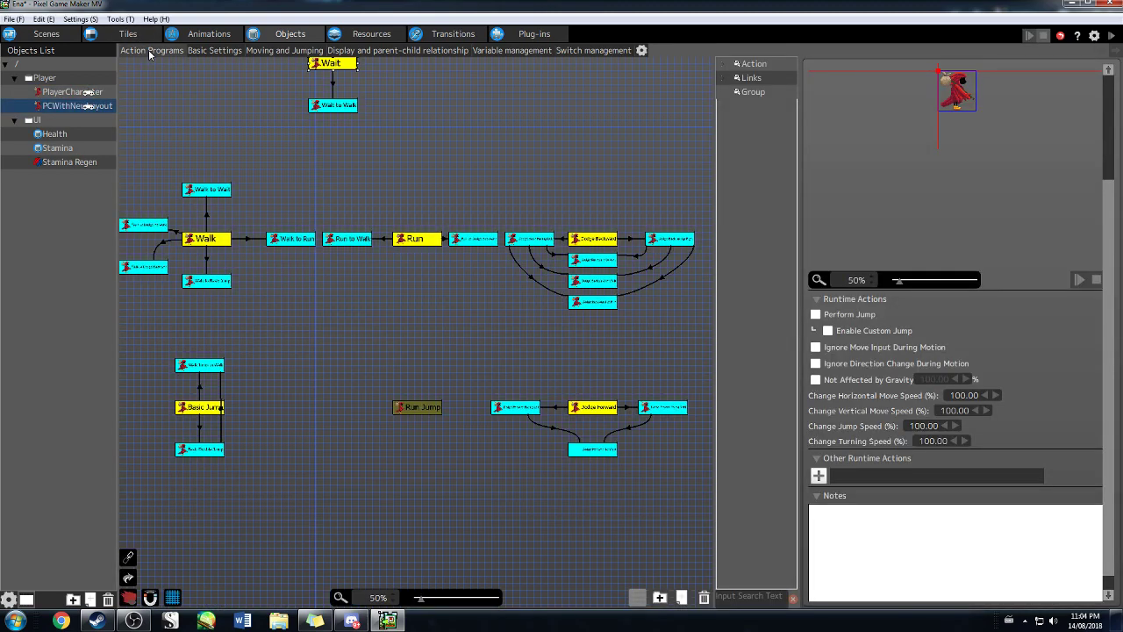